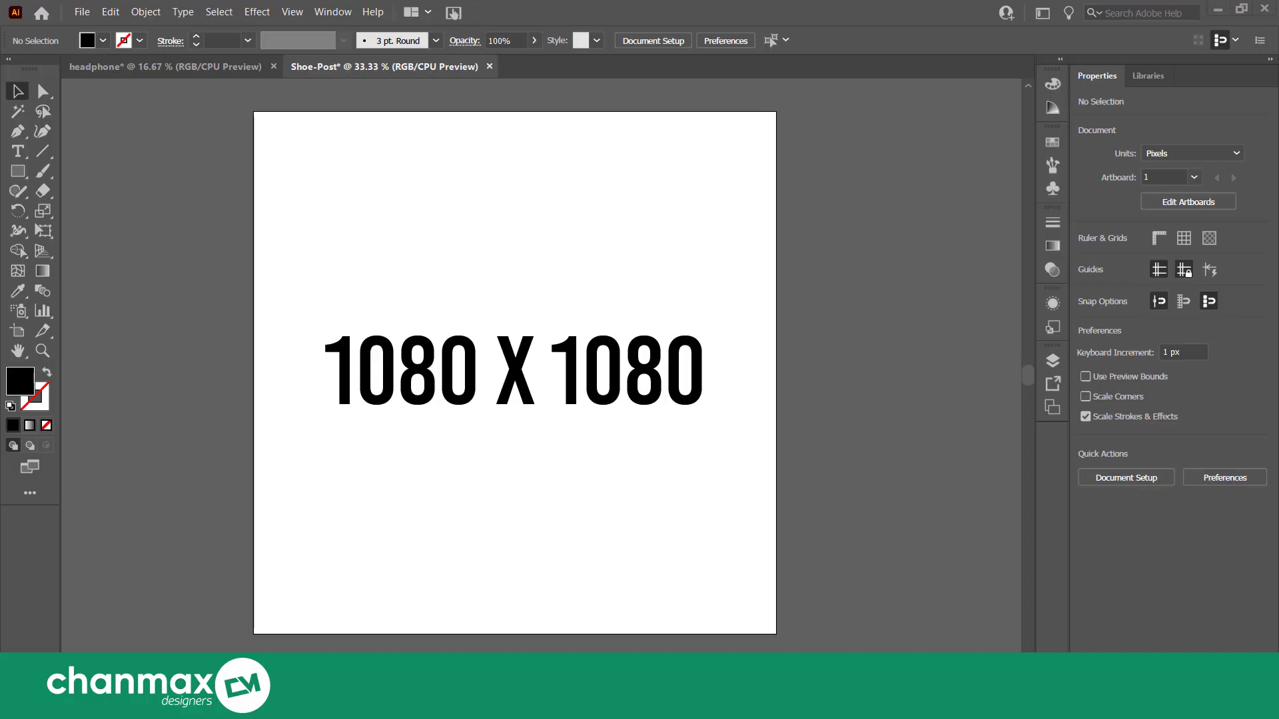
Move the pink shoes onto the artboard and bring the sunburst and Nike logo closer.
{"action": "scroll", "coordinate": [738, 401], "scroll_direction": "down", "scroll_amount": 2}
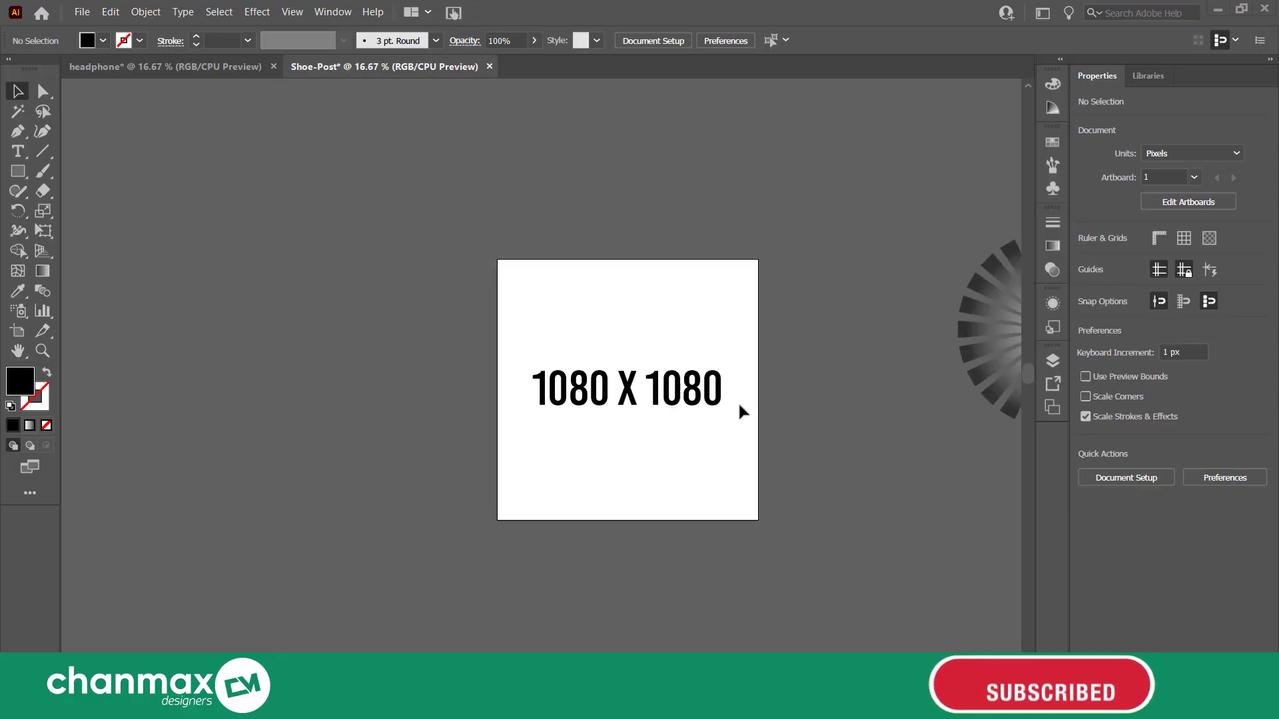
{"action": "left_click_drag", "start_coordinate": [738, 401], "coordinate": [563, 386]}
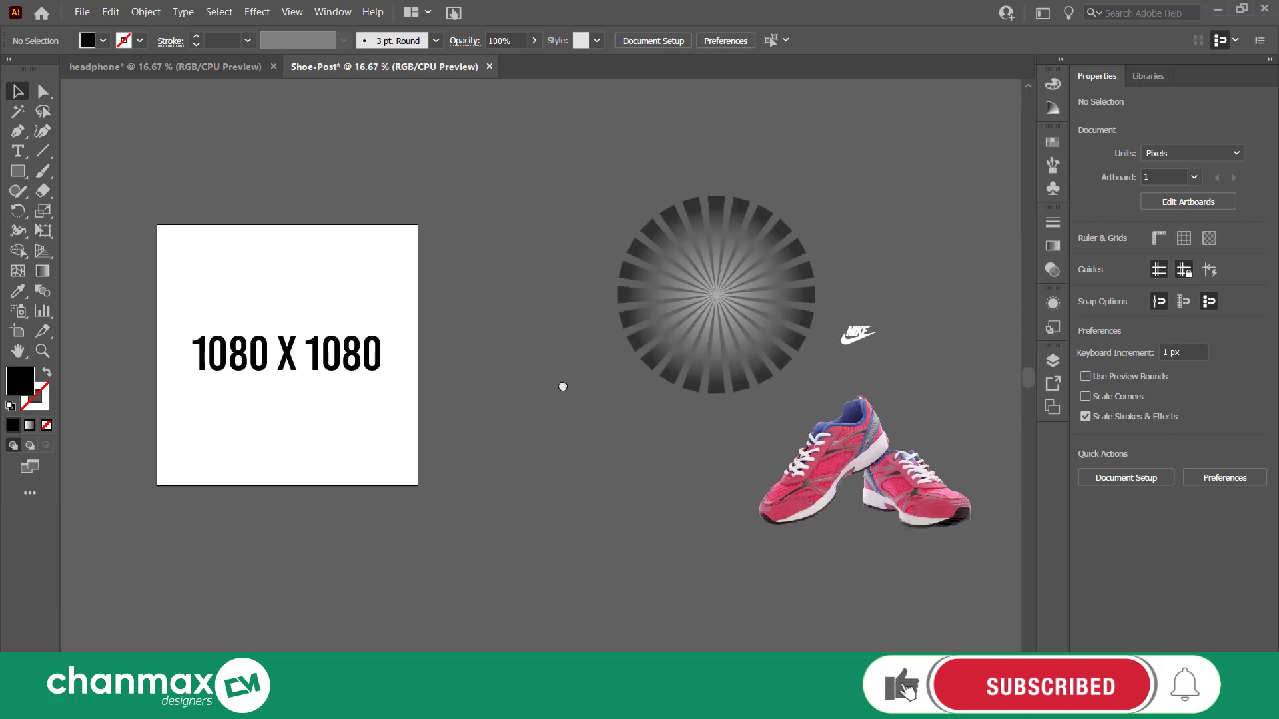
{"action": "left_click_drag", "start_coordinate": [837, 453], "coordinate": [373, 465]}
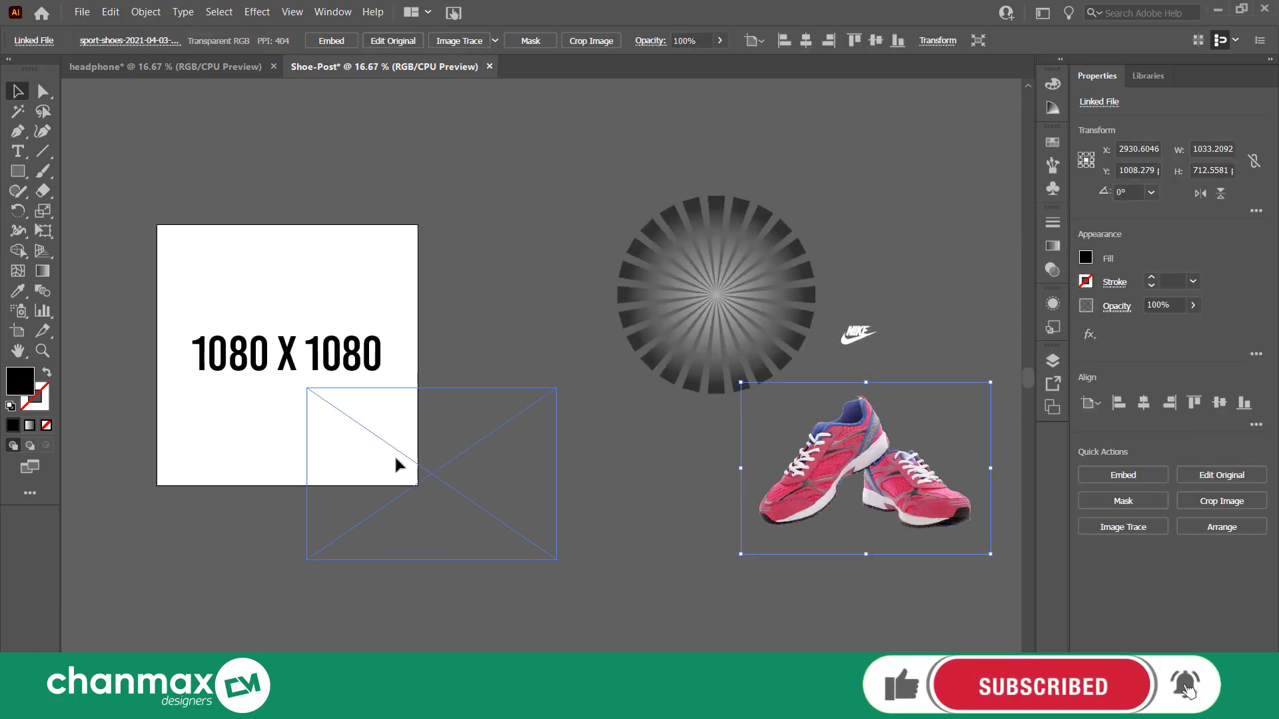
{"action": "left_click_drag", "start_coordinate": [748, 263], "coordinate": [619, 274]}
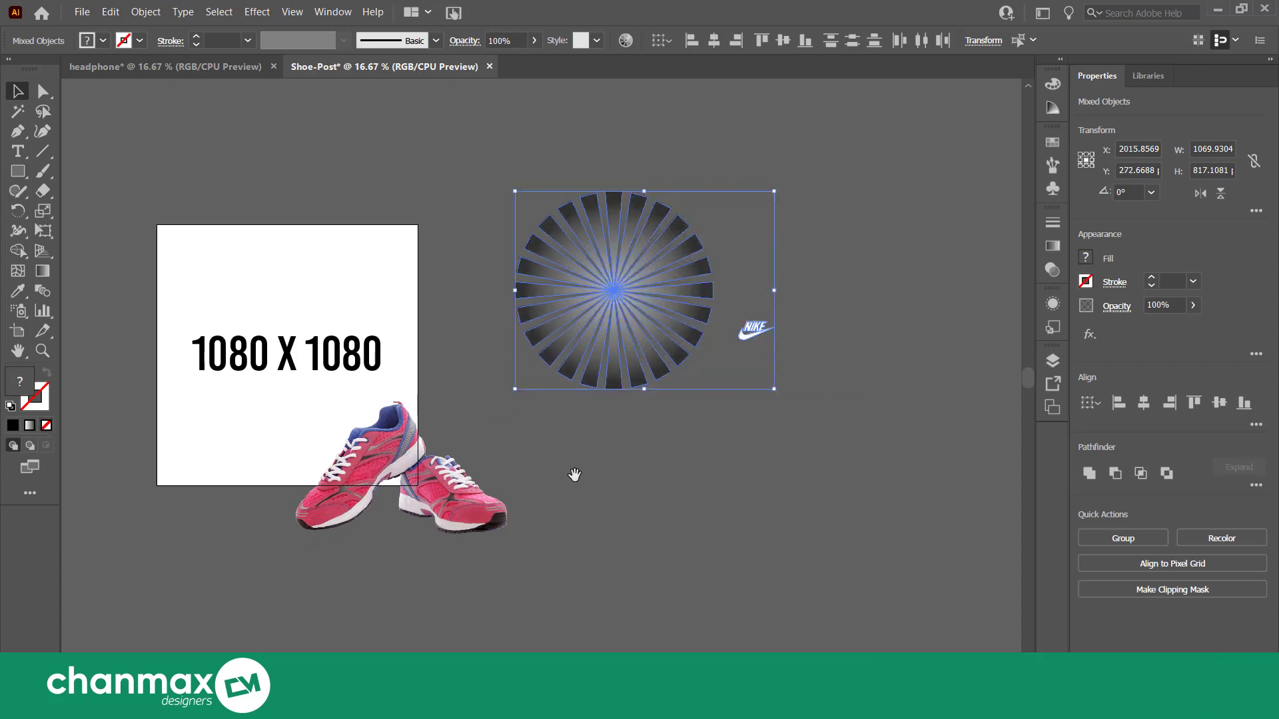
{"action": "left_click_drag", "start_coordinate": [571, 471], "coordinate": [956, 485]}
Delete the 1080 X 1080 placeholder text from the artboard.
{"action": "scroll", "coordinate": [815, 433], "scroll_direction": "up", "scroll_amount": 2}
{"action": "scroll", "coordinate": [810, 433], "scroll_direction": "up", "scroll_amount": 1}
{"action": "left_click", "coordinate": [810, 433]}
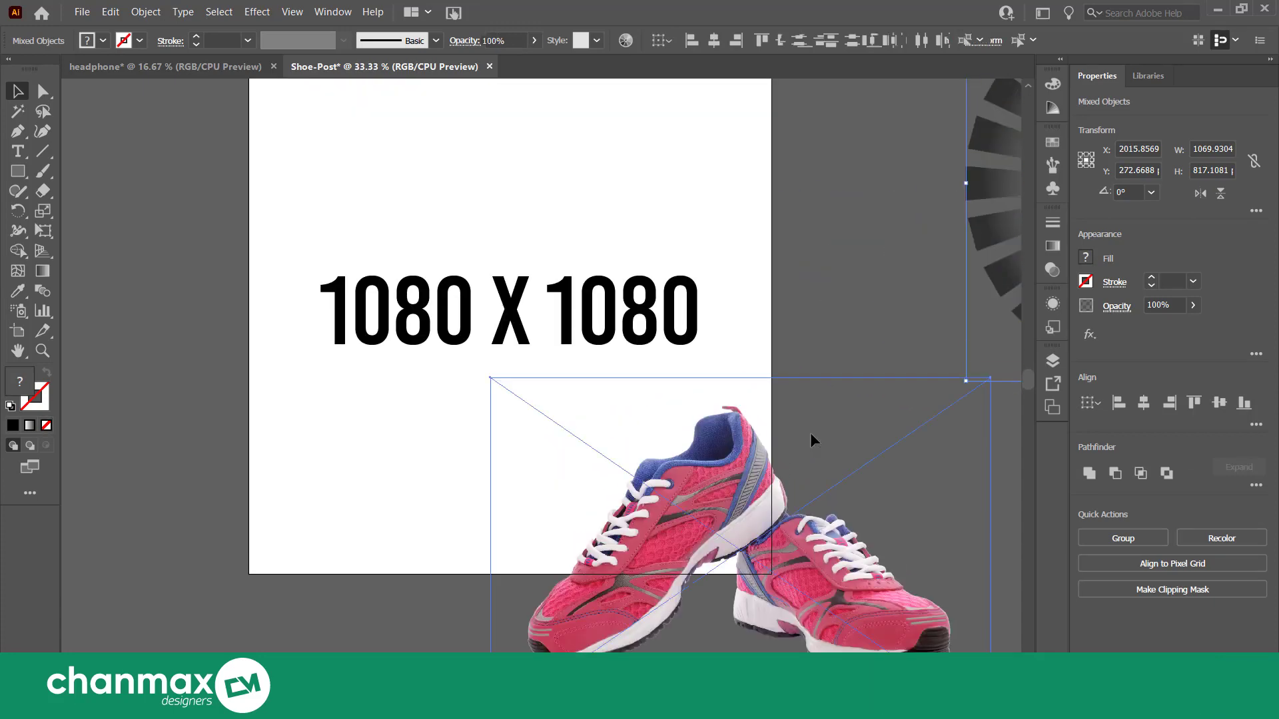
{"action": "left_click", "coordinate": [441, 330]}
{"action": "key", "text": "Delete"}
Exit the shoe image's isolation mode and centre the shoes on the artboard, nudged slightly right.
{"action": "scroll", "coordinate": [634, 500], "scroll_direction": "up", "scroll_amount": 1}
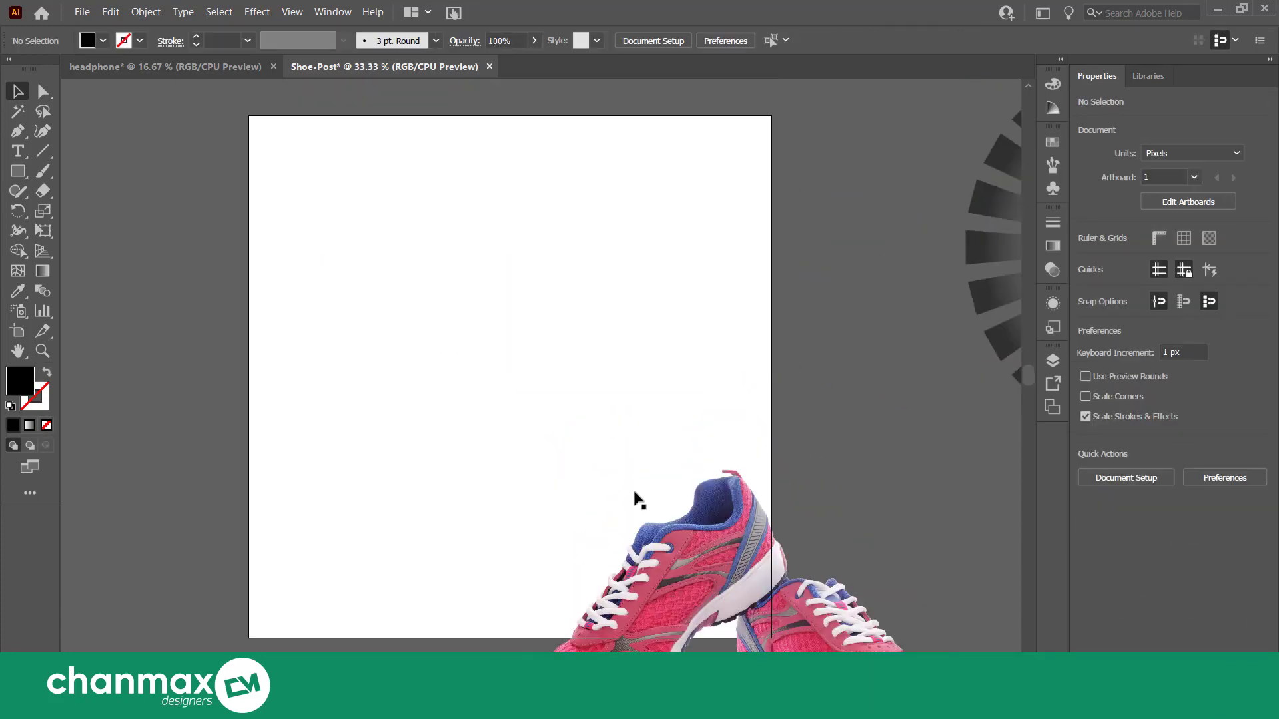
{"action": "left_click", "coordinate": [710, 545]}
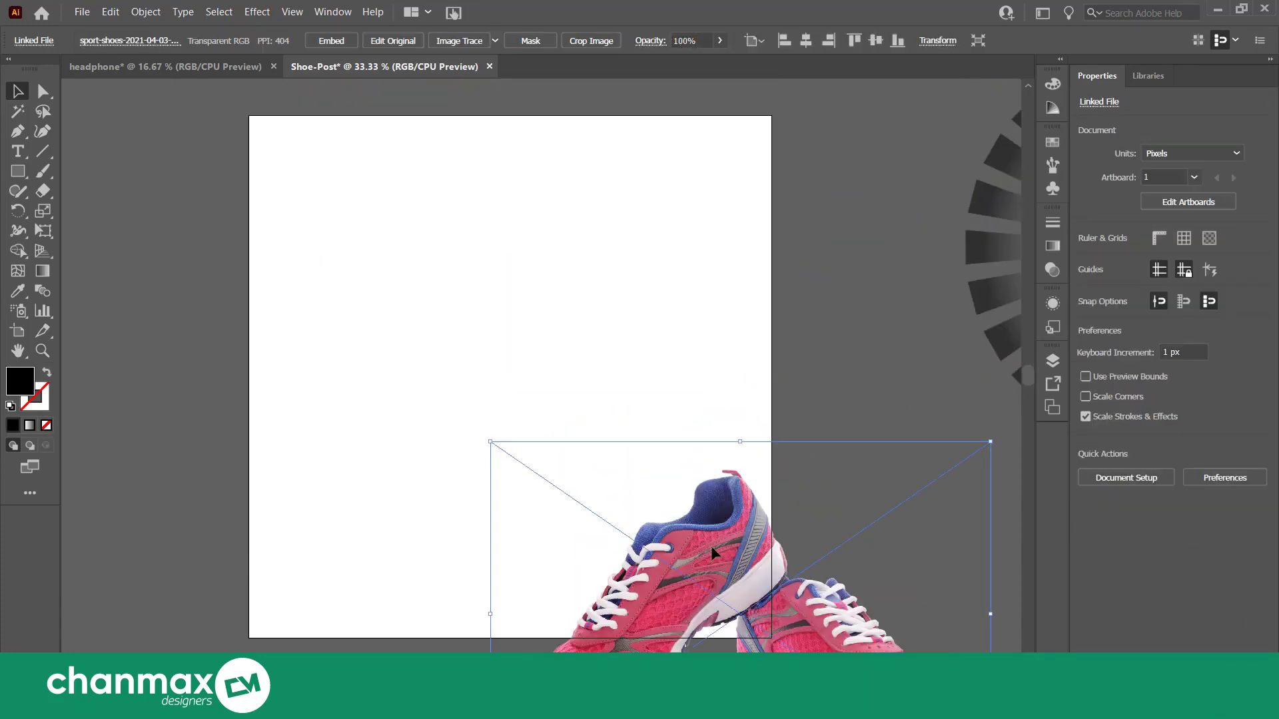
{"action": "double_click", "coordinate": [830, 312]}
{"action": "left_click", "coordinate": [741, 531]}
{"action": "left_click_drag", "start_coordinate": [741, 529], "coordinate": [517, 311]}
{"action": "scroll", "coordinate": [533, 336], "scroll_direction": "up", "scroll_amount": 1}
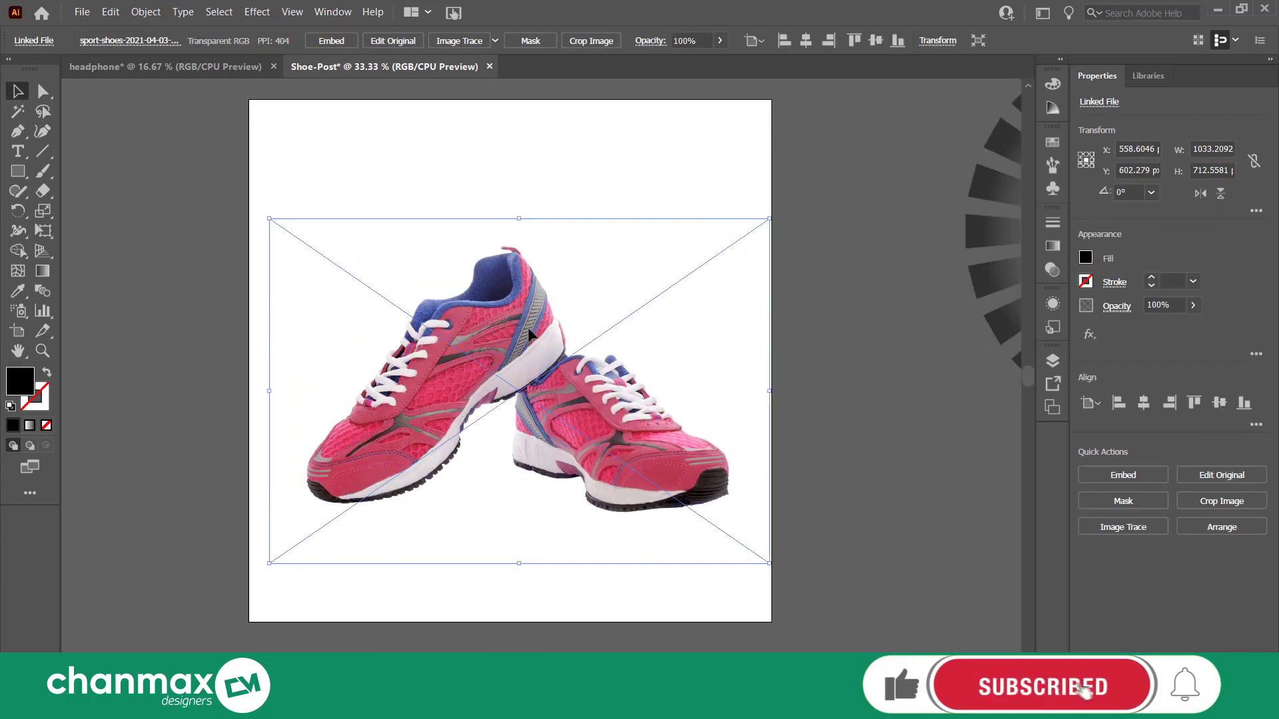
{"action": "left_click", "coordinate": [778, 494]}
{"action": "scroll", "coordinate": [778, 495], "scroll_direction": "up", "scroll_amount": 1}
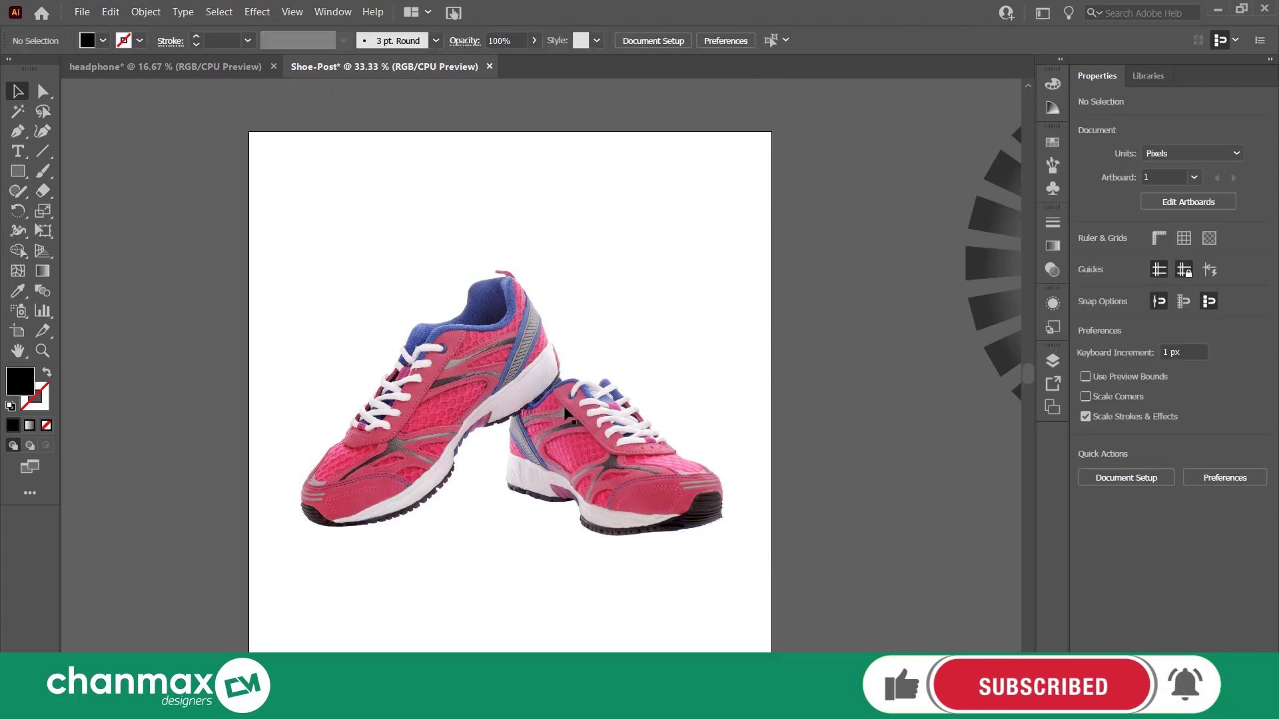
{"action": "left_click_drag", "start_coordinate": [575, 424], "coordinate": [607, 429]}
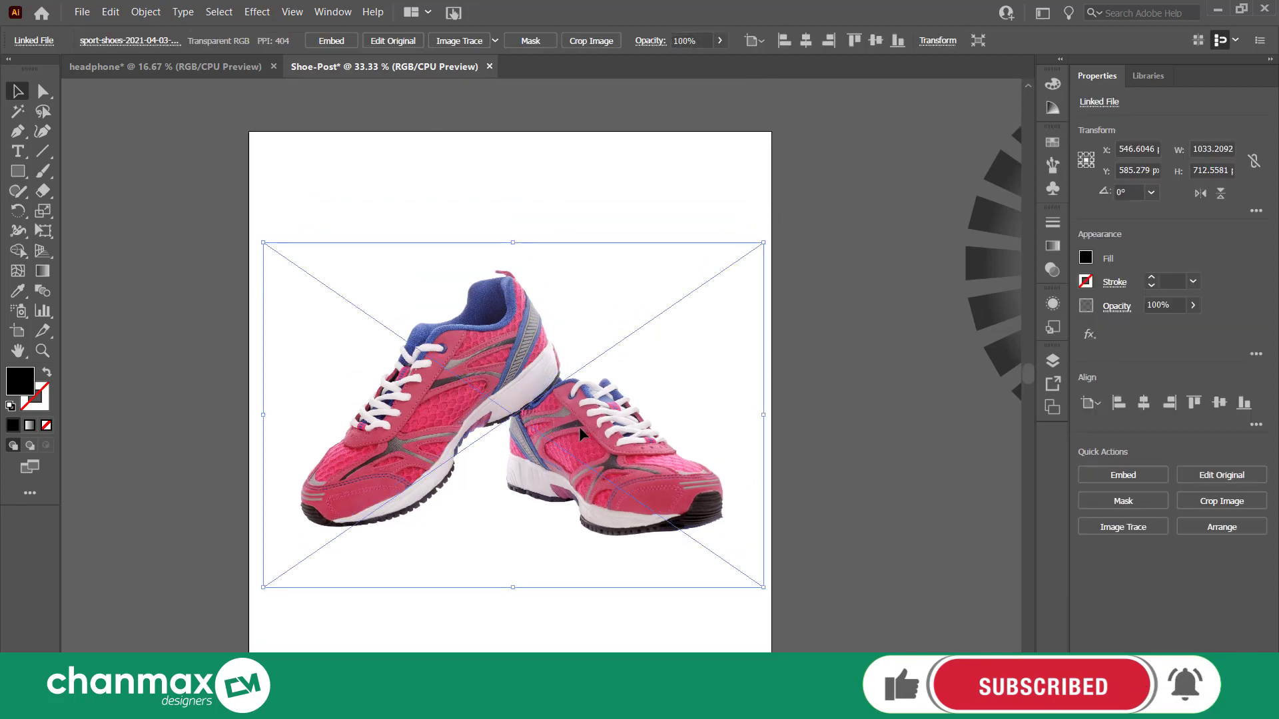
{"action": "left_click", "coordinate": [848, 409]}
{"action": "scroll", "coordinate": [849, 409], "scroll_direction": "down", "scroll_amount": 1}
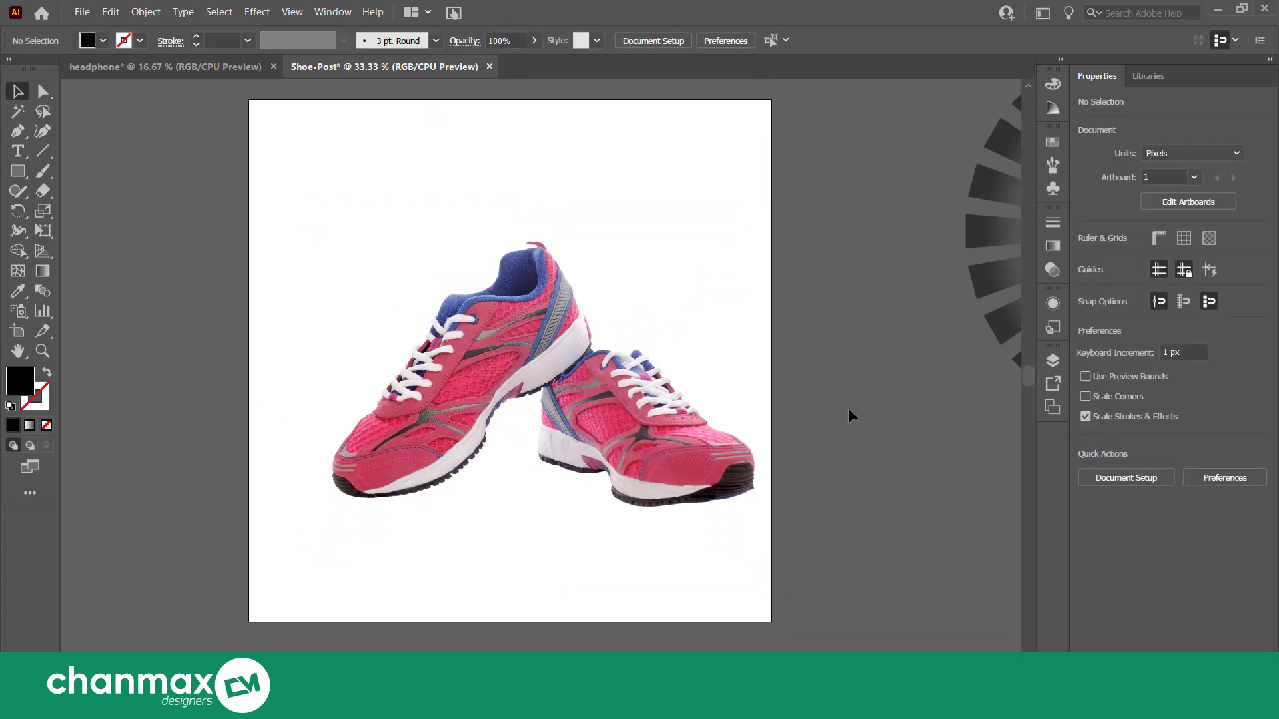
{"action": "left_click", "coordinate": [26, 138]}
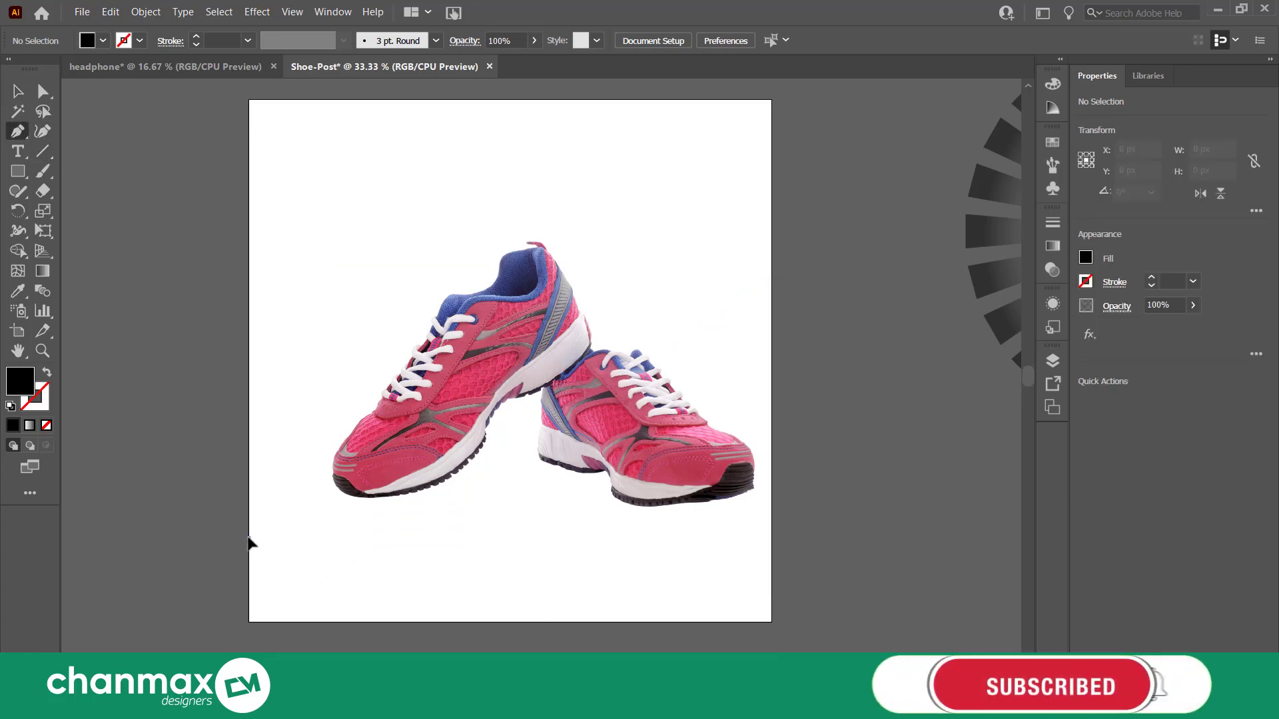
Draw a four-point diagonal shape with the Pen tool across the artboard's lower part.
{"action": "left_click", "coordinate": [247, 537]}
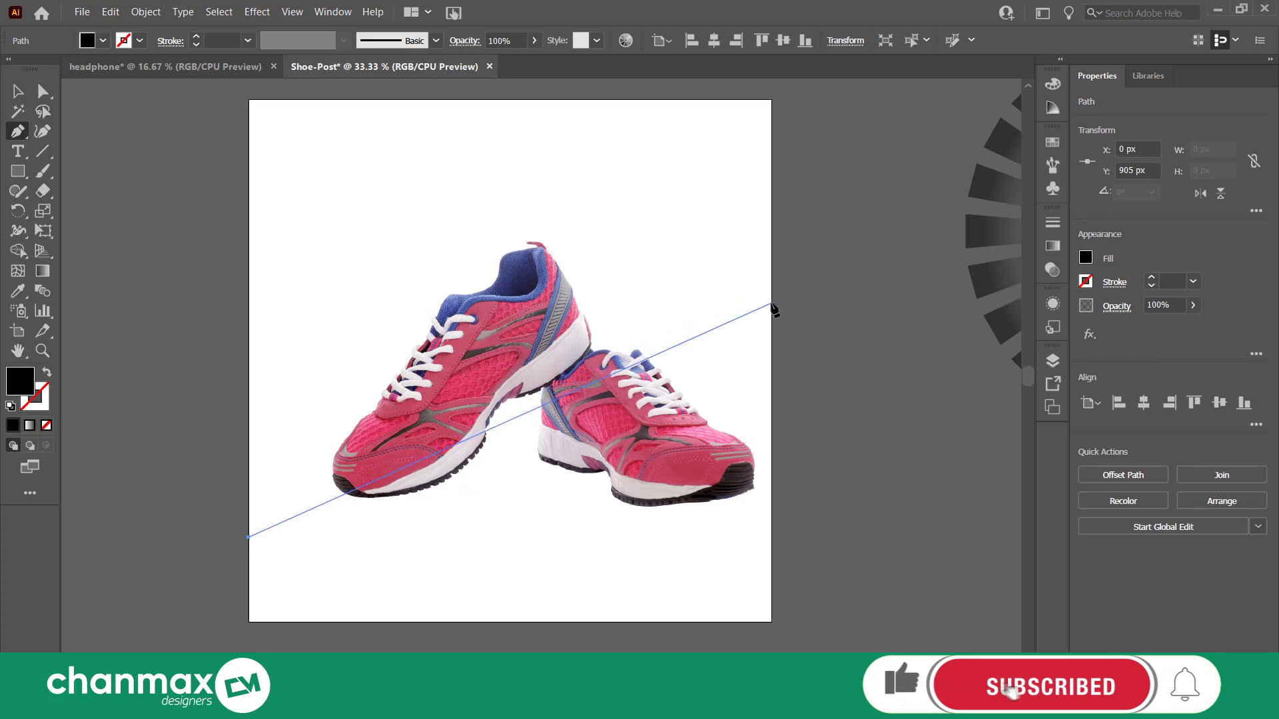
{"action": "left_click", "coordinate": [771, 304]}
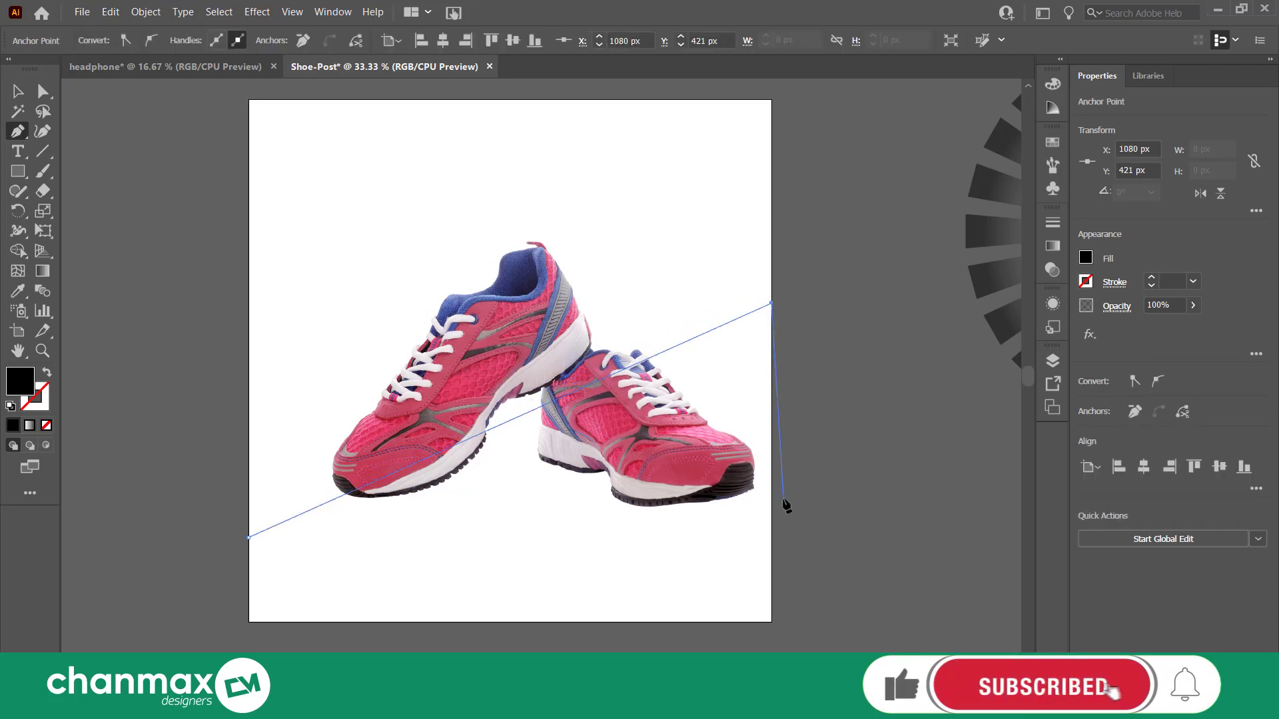
{"action": "left_click", "coordinate": [771, 623]}
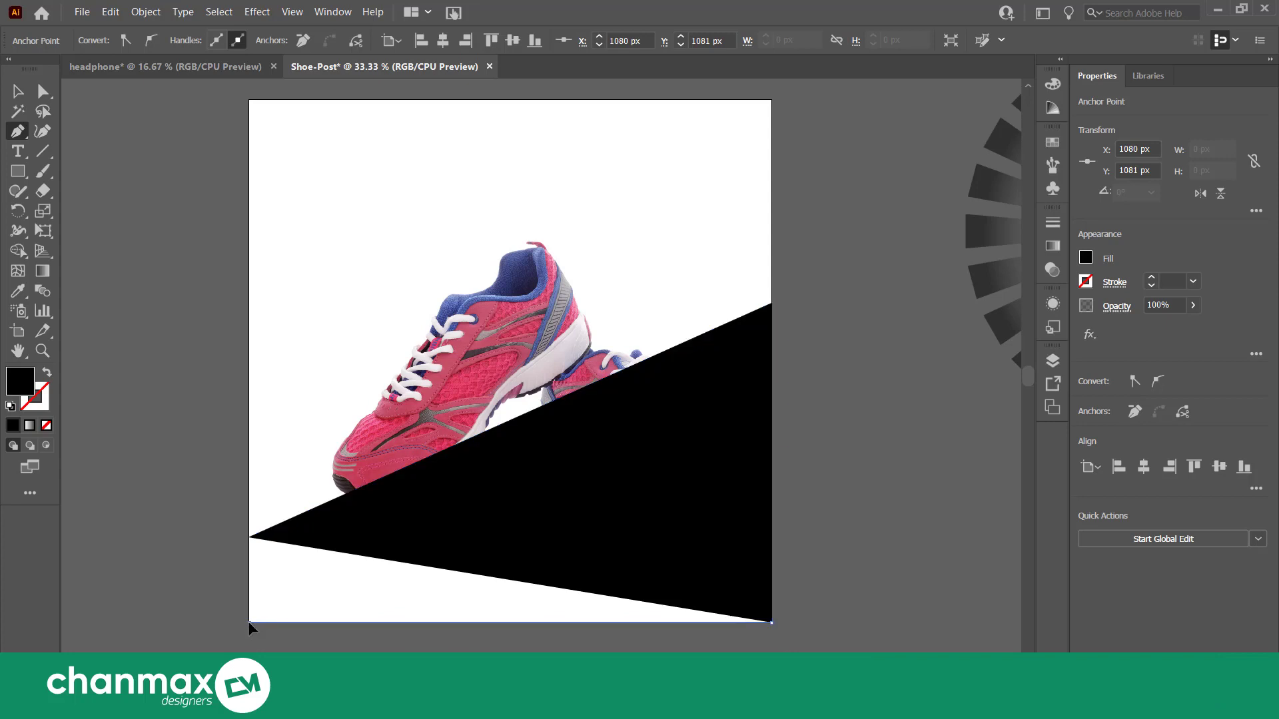
{"action": "left_click", "coordinate": [249, 623]}
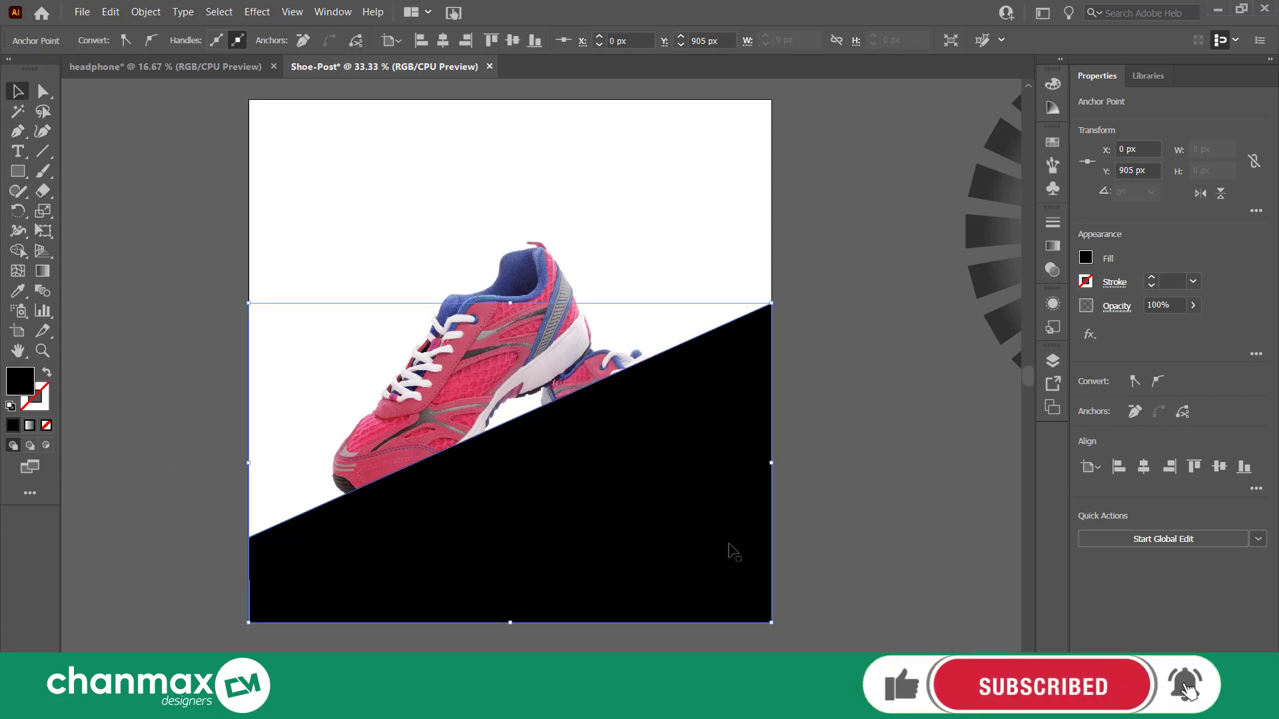
Send the black diagonal shape to the back, behind the pink shoes.
{"action": "right_click", "coordinate": [708, 533]}
{"action": "left_click", "coordinate": [956, 494]}
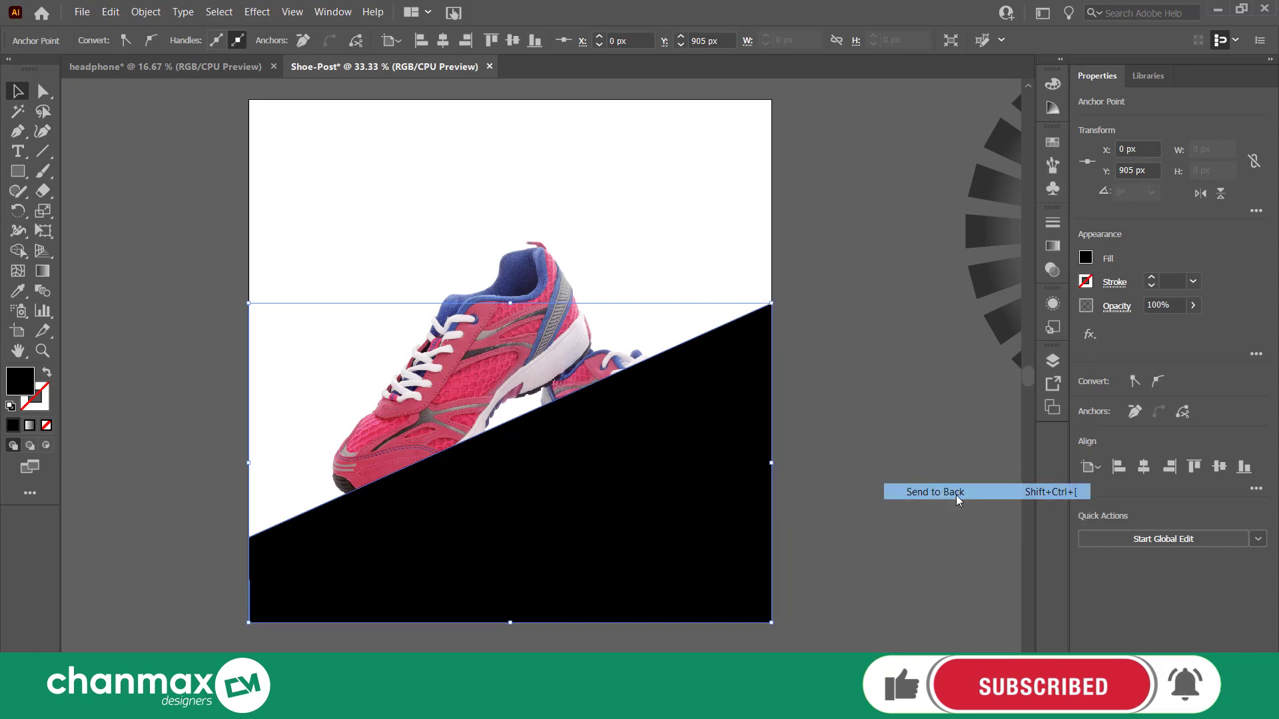
{"action": "left_click", "coordinate": [774, 513]}
{"action": "scroll", "coordinate": [774, 513], "scroll_direction": "down", "scroll_amount": 1}
{"action": "scroll", "coordinate": [533, 509], "scroll_direction": "up", "scroll_amount": 1, "text": "alt"}
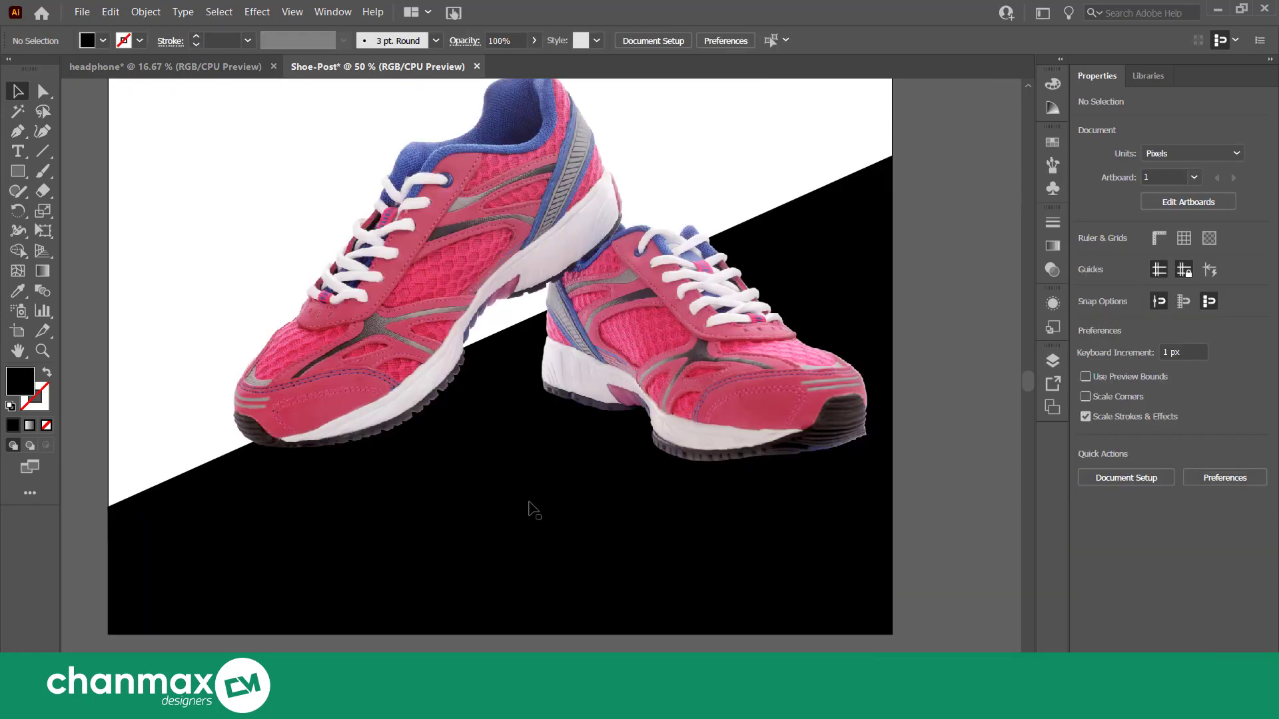
{"action": "scroll", "coordinate": [533, 509], "scroll_direction": "down", "scroll_amount": 1, "text": "alt"}
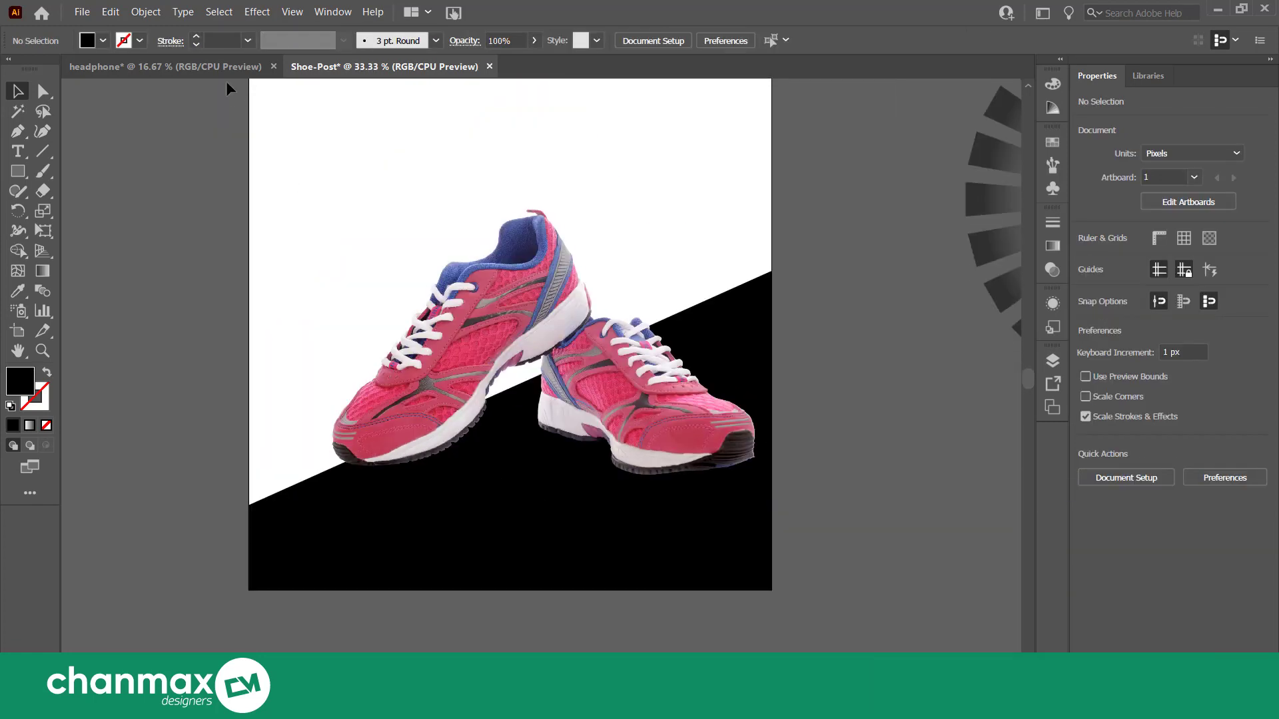
Fill the diagonal shape with the shoes' blue using the Eyedropper.
{"action": "scroll", "coordinate": [464, 238], "scroll_direction": "up", "scroll_amount": 1}
{"action": "left_click", "coordinate": [366, 591]}
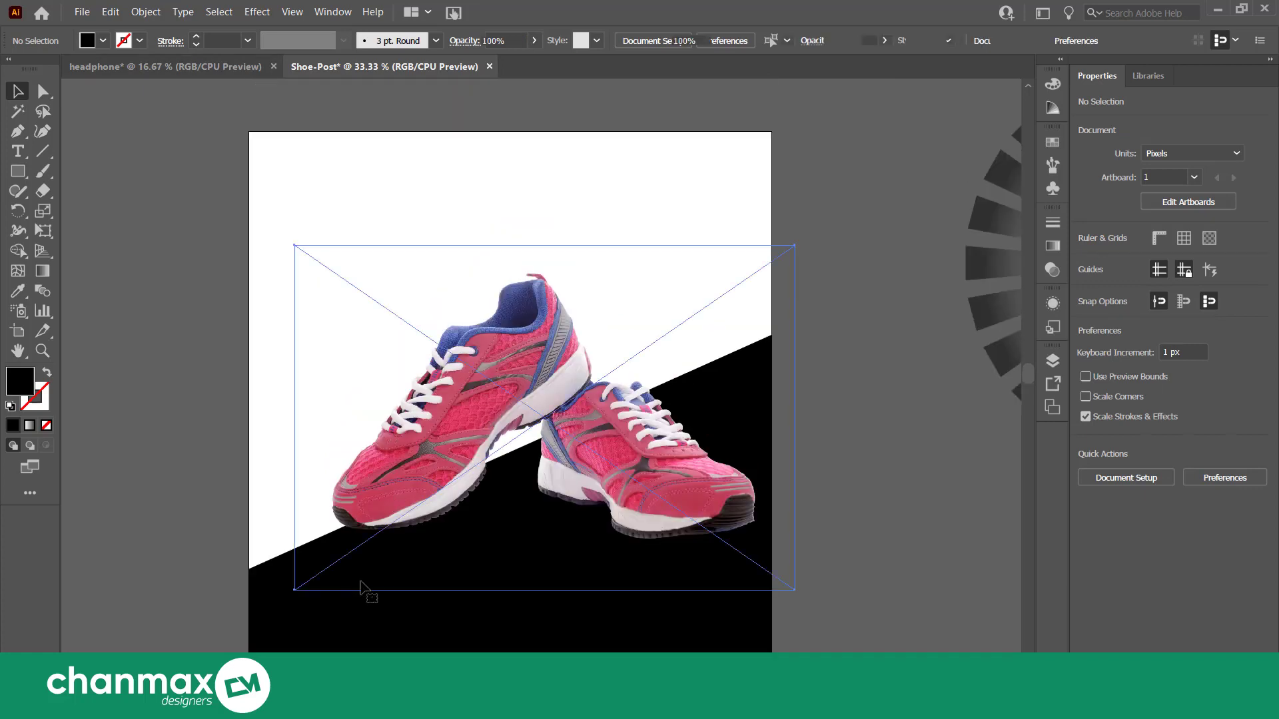
{"action": "left_click", "coordinate": [885, 481]}
{"action": "left_click", "coordinate": [377, 594]}
{"action": "scroll", "coordinate": [377, 596], "scroll_direction": "up", "scroll_amount": 2}
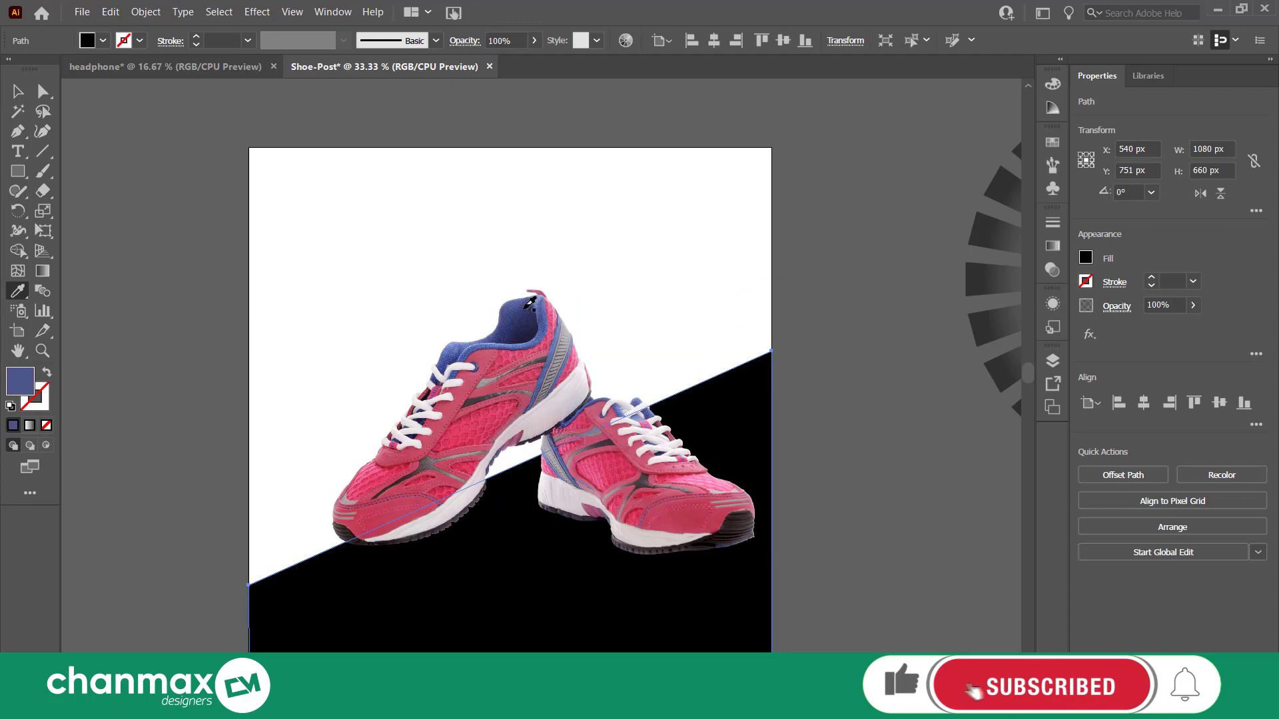
{"action": "left_click", "coordinate": [531, 303]}
Replace the diagonal shape's solid blue with a white-to-black linear gradient.
{"action": "scroll", "coordinate": [466, 333], "scroll_direction": "down", "scroll_amount": 2}
{"action": "double_click", "coordinate": [32, 390]}
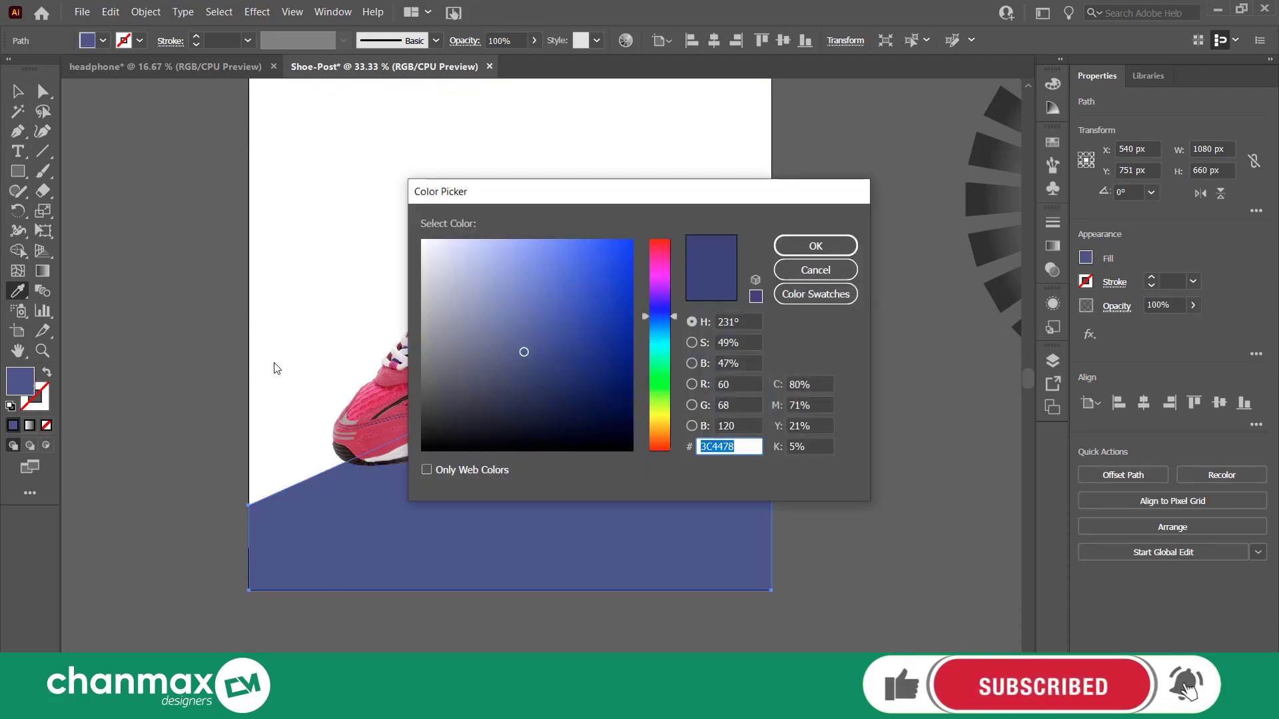
{"action": "left_click", "coordinate": [815, 269]}
{"action": "left_click", "coordinate": [30, 426]}
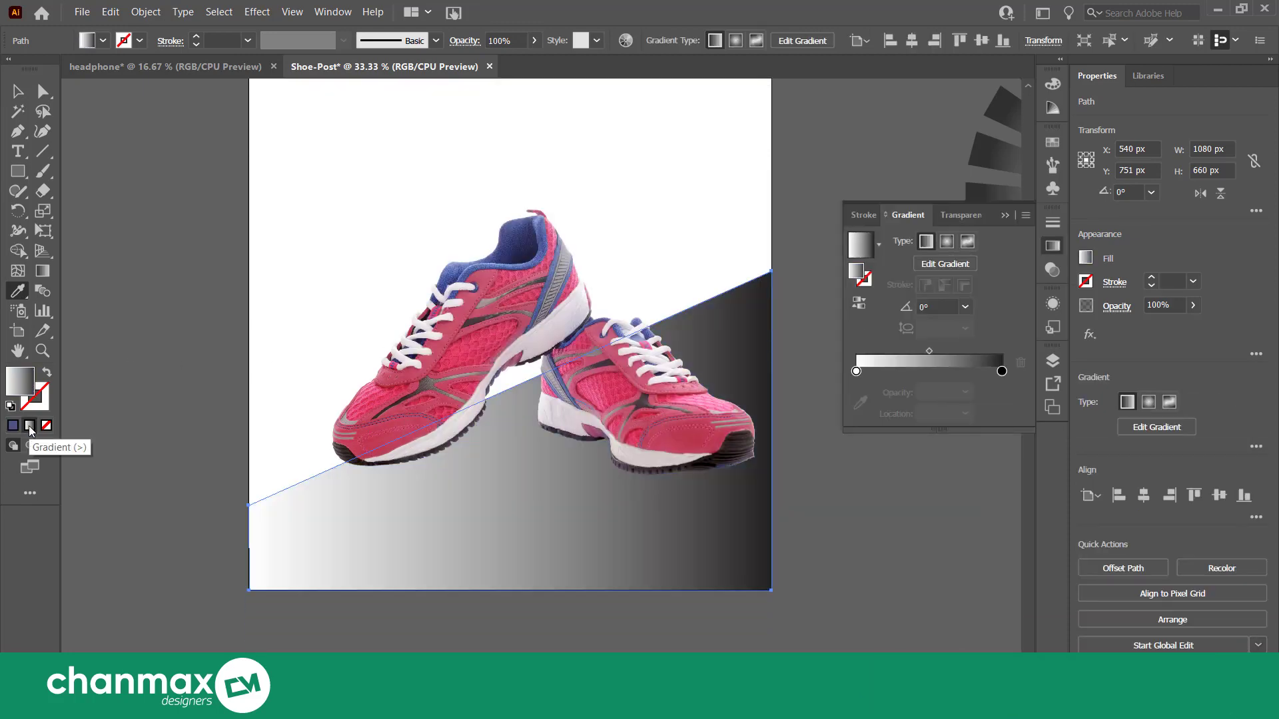
{"action": "left_click", "coordinate": [12, 425]}
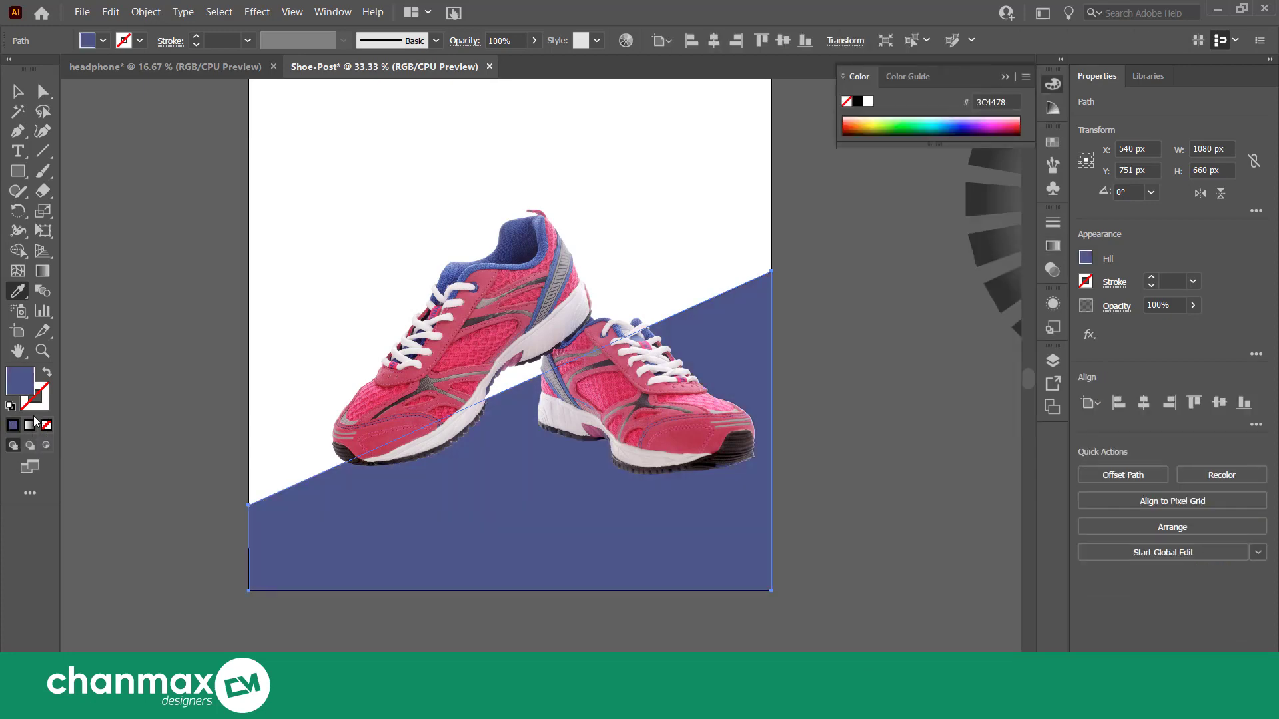
{"action": "left_click", "coordinate": [30, 426]}
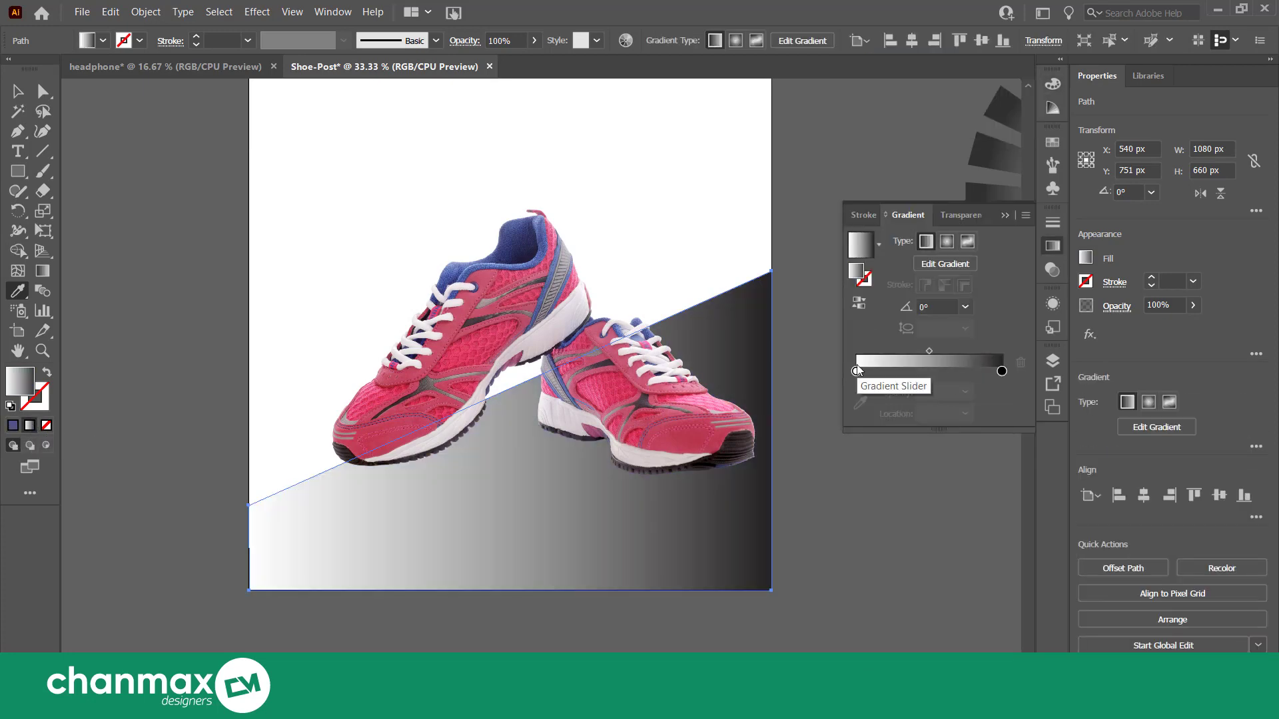
{"action": "key", "text": "ctrl+z"}
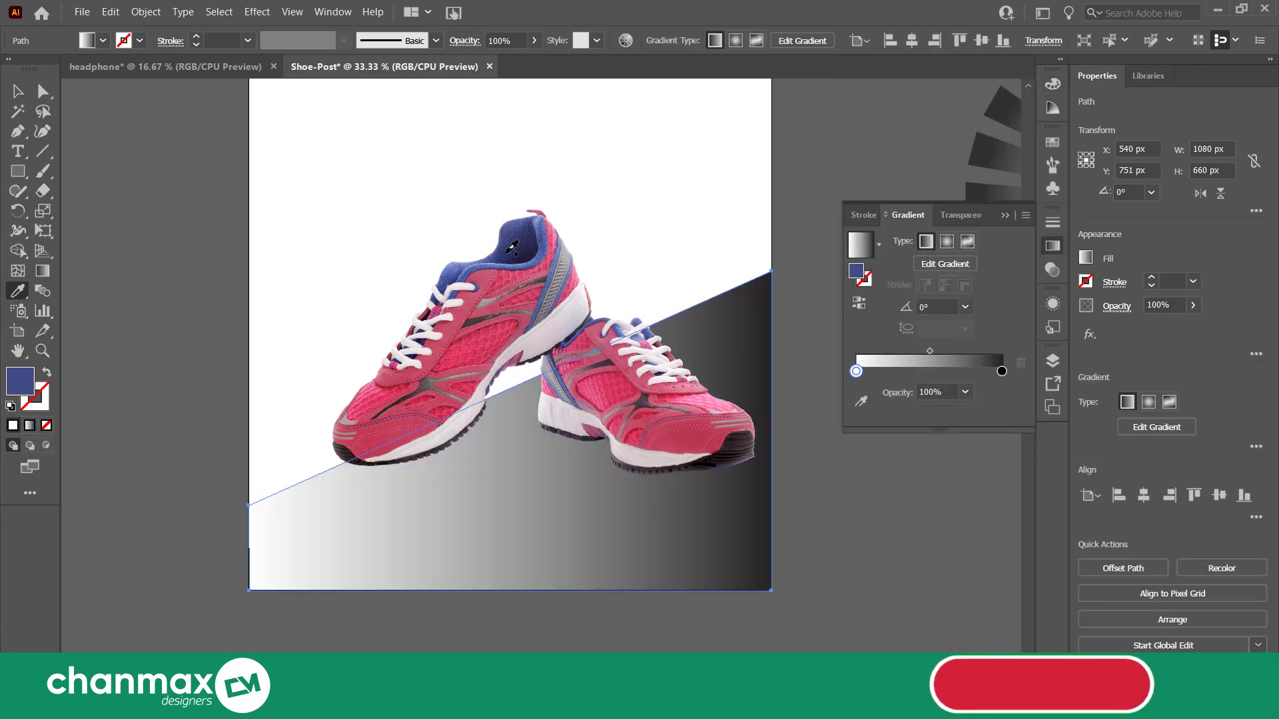
{"action": "key", "text": "period"}
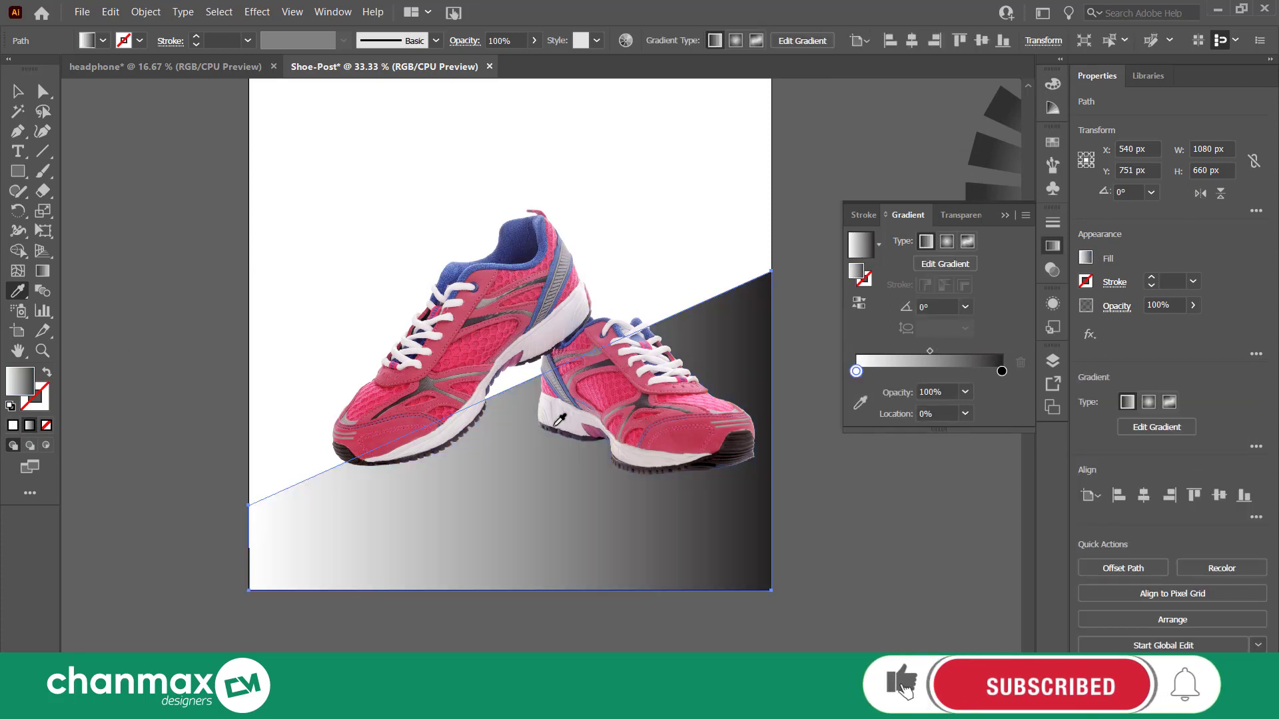
Sample the shoe-collar blue for the left gradient stop and navy for the right stop.
{"action": "left_click", "coordinate": [860, 402]}
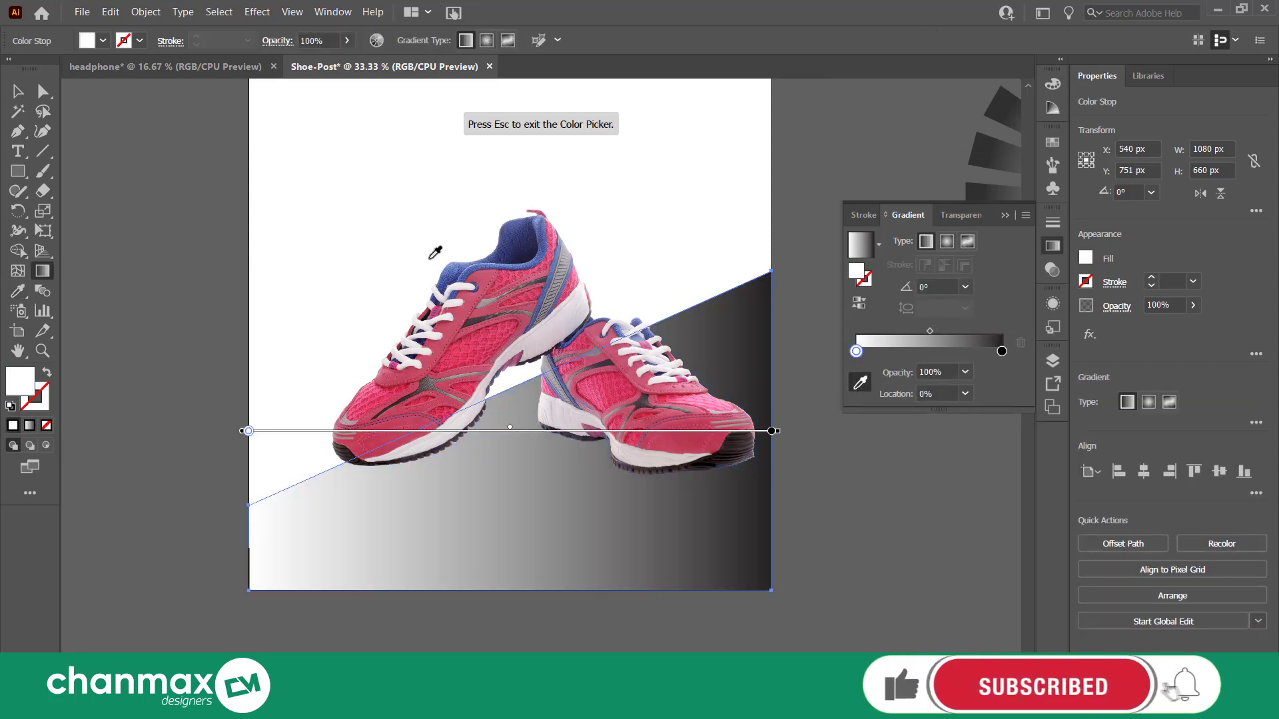
{"action": "left_click", "coordinate": [508, 242]}
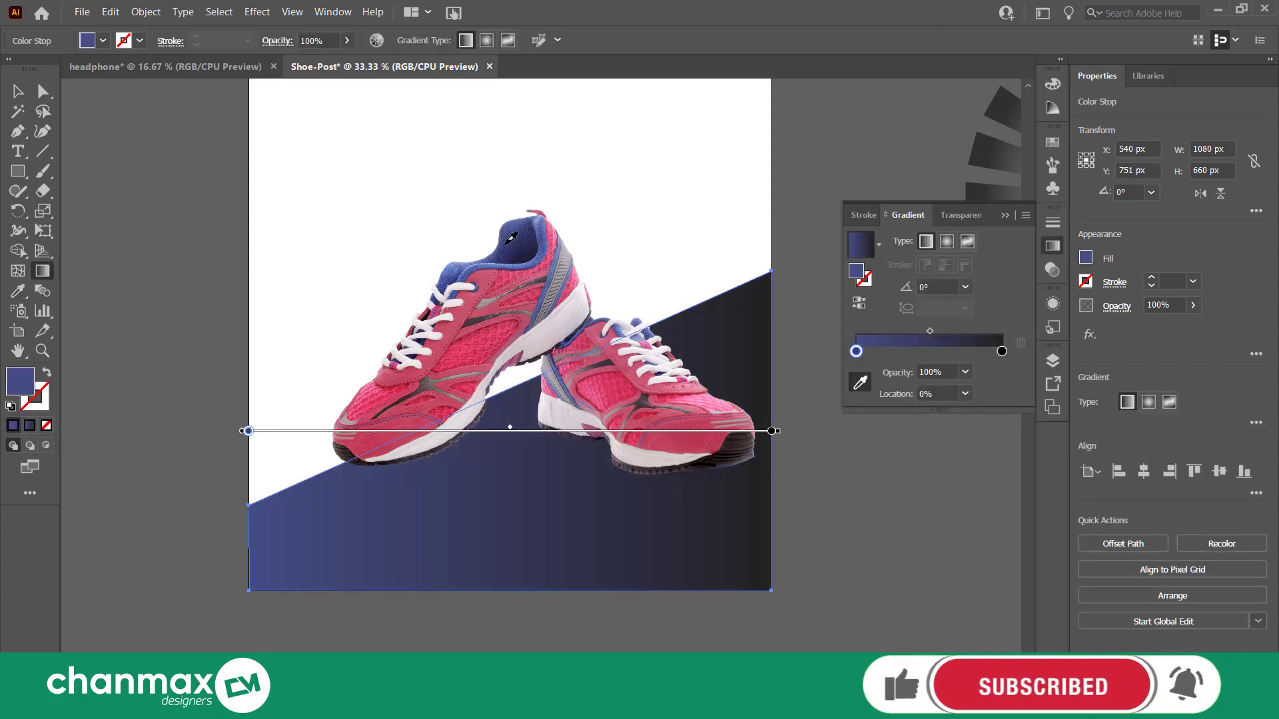
{"action": "left_click", "coordinate": [1002, 349]}
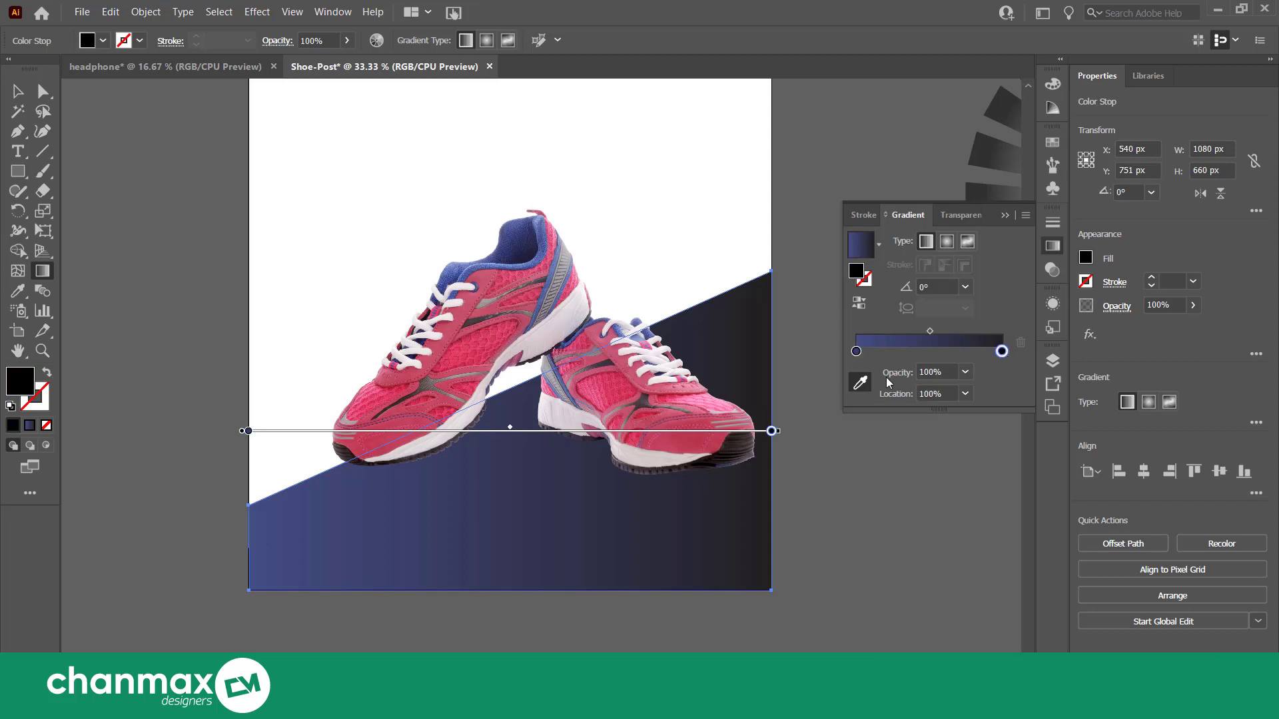
{"action": "left_click", "coordinate": [535, 249]}
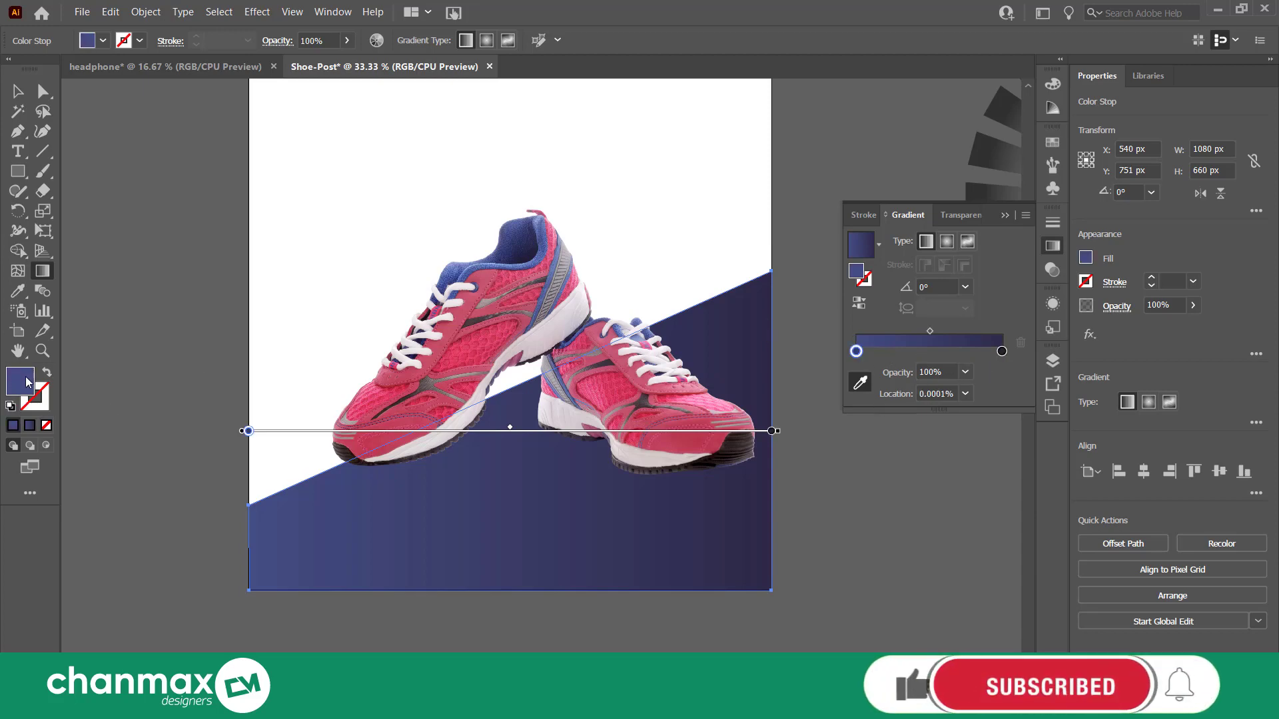
Darken the gradient stops in the Color Picker to 353E72 and 1B1933.
{"action": "double_click", "coordinate": [857, 352]}
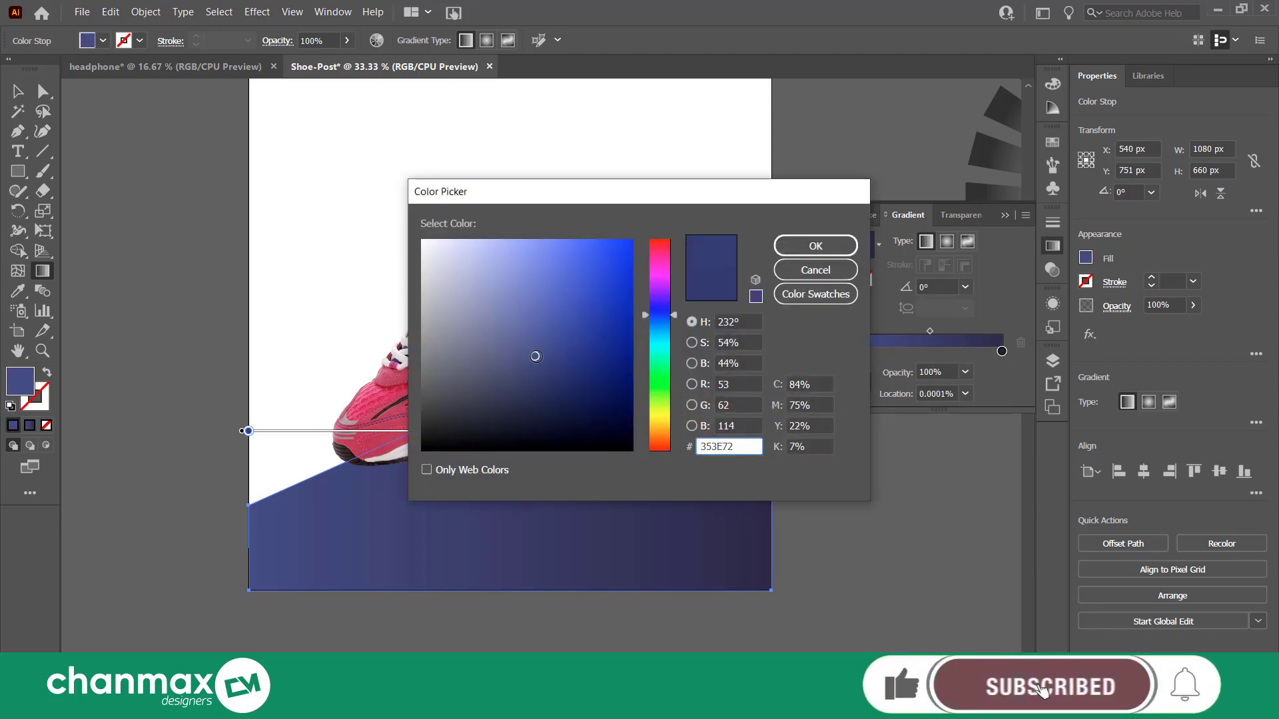
{"action": "left_click_drag", "start_coordinate": [536, 357], "coordinate": [544, 366]}
{"action": "left_click", "coordinate": [814, 247]}
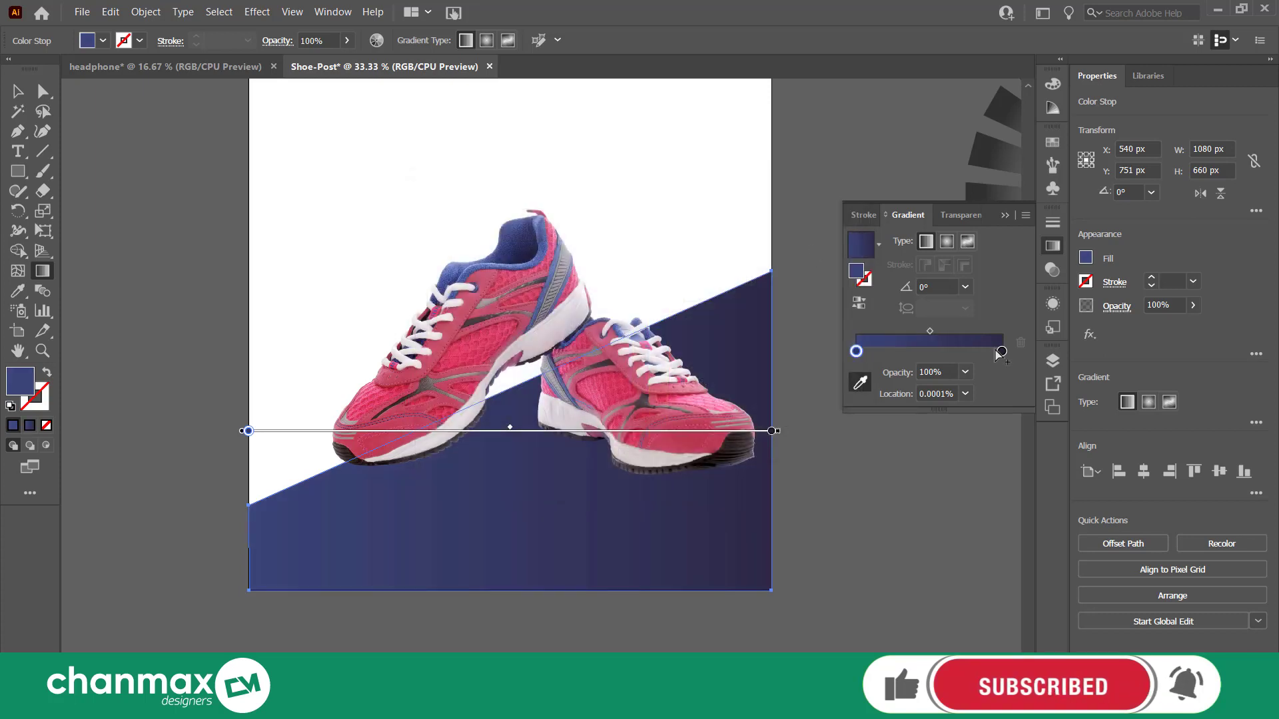
{"action": "double_click", "coordinate": [25, 383]}
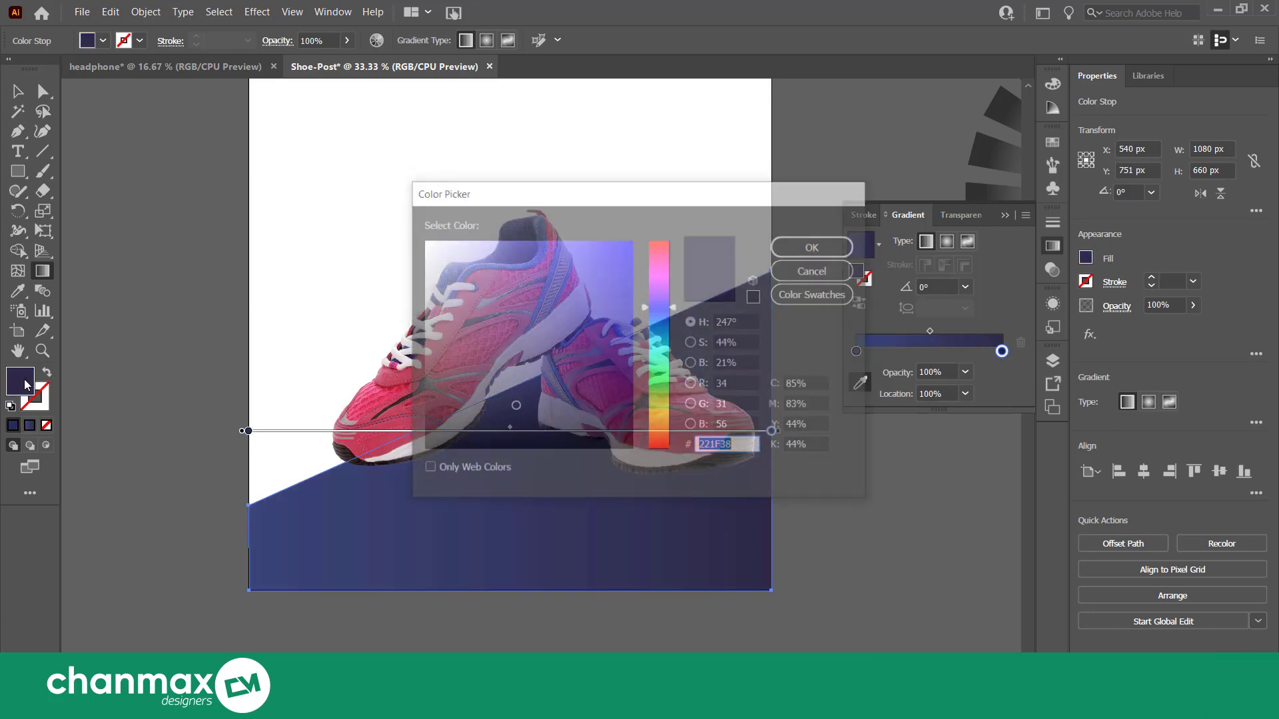
{"action": "left_click", "coordinate": [815, 246]}
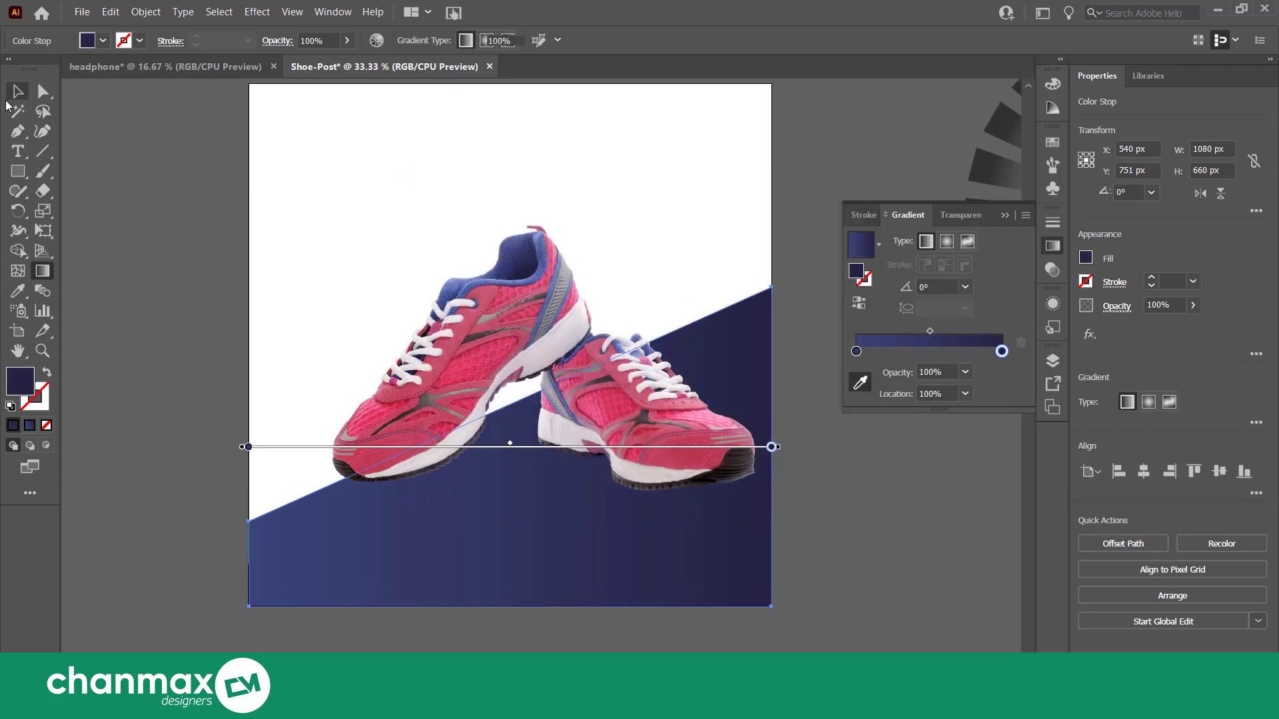
{"action": "left_click", "coordinate": [184, 199]}
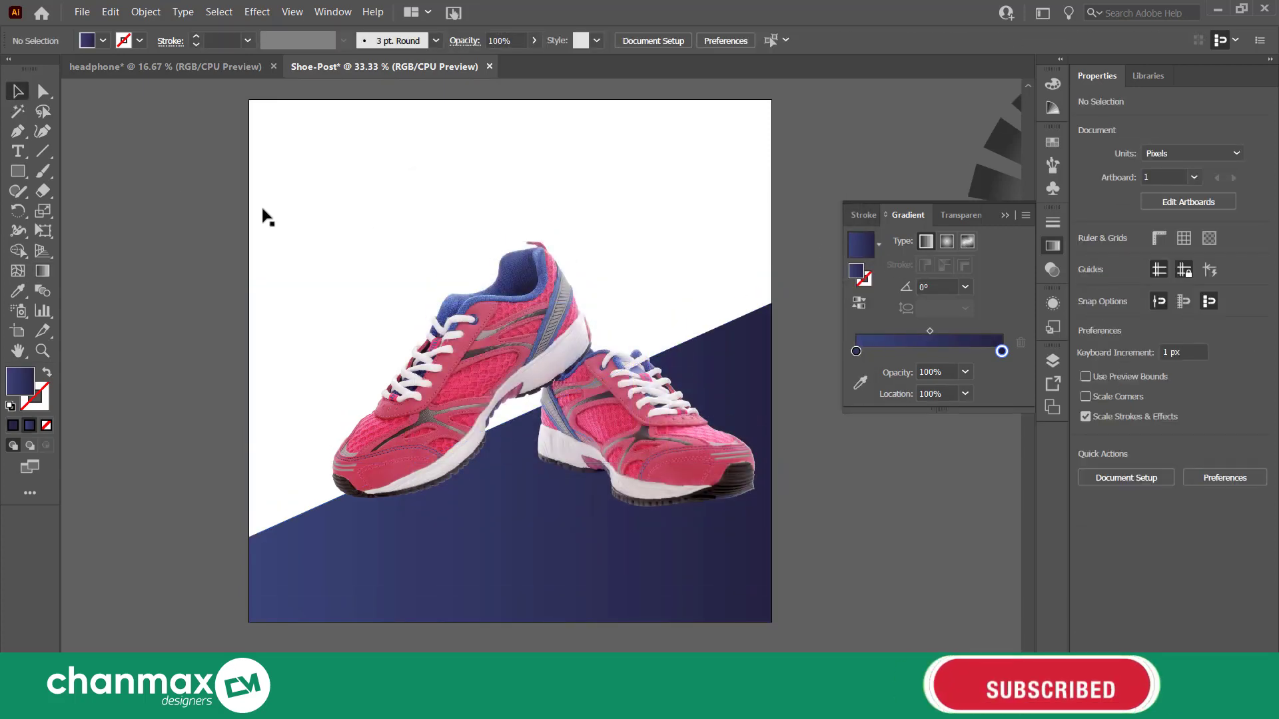
Draw a rectangle from the artboard's top-left corner to its bottom-right.
{"action": "left_click", "coordinate": [20, 173]}
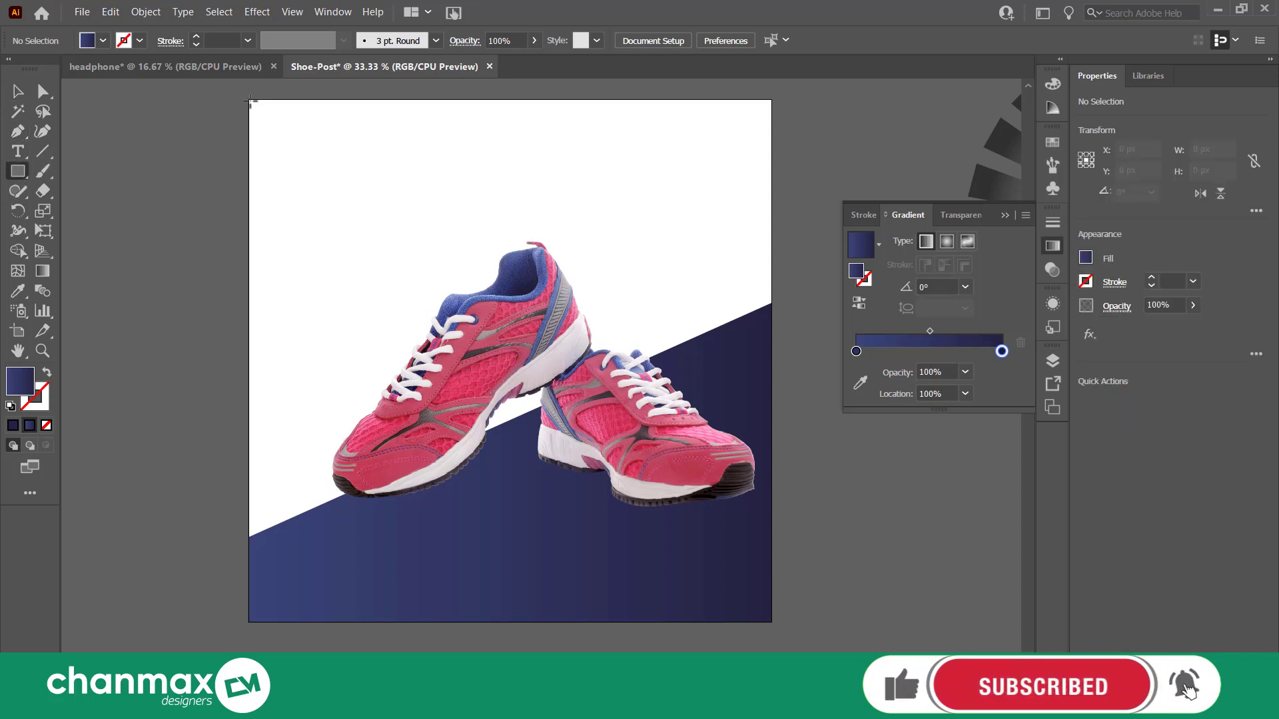
{"action": "left_click_drag", "start_coordinate": [247, 100], "coordinate": [379, 190]}
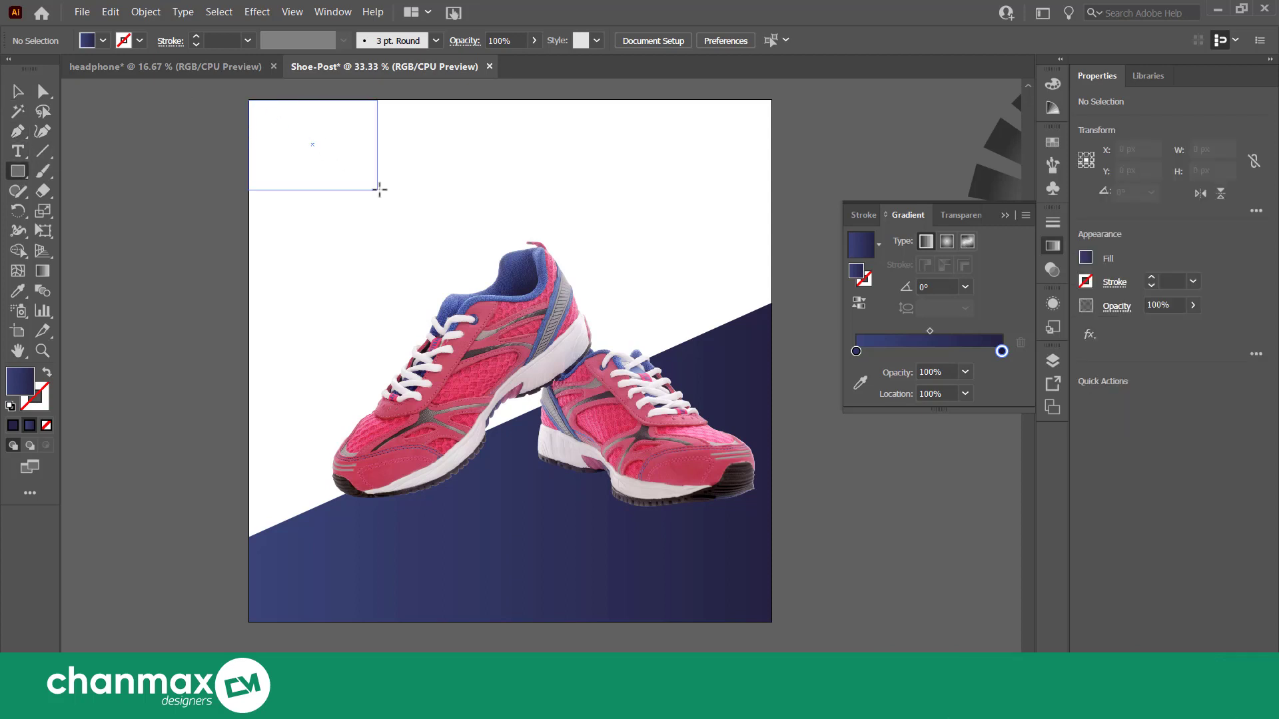
{"action": "left_click_drag", "start_coordinate": [736, 537], "coordinate": [777, 557]}
Fit the rectangle's right edge and top-left corner to the artboard, about 1082 px wide.
{"action": "scroll", "coordinate": [429, 289], "scroll_direction": "up", "scroll_amount": 2}
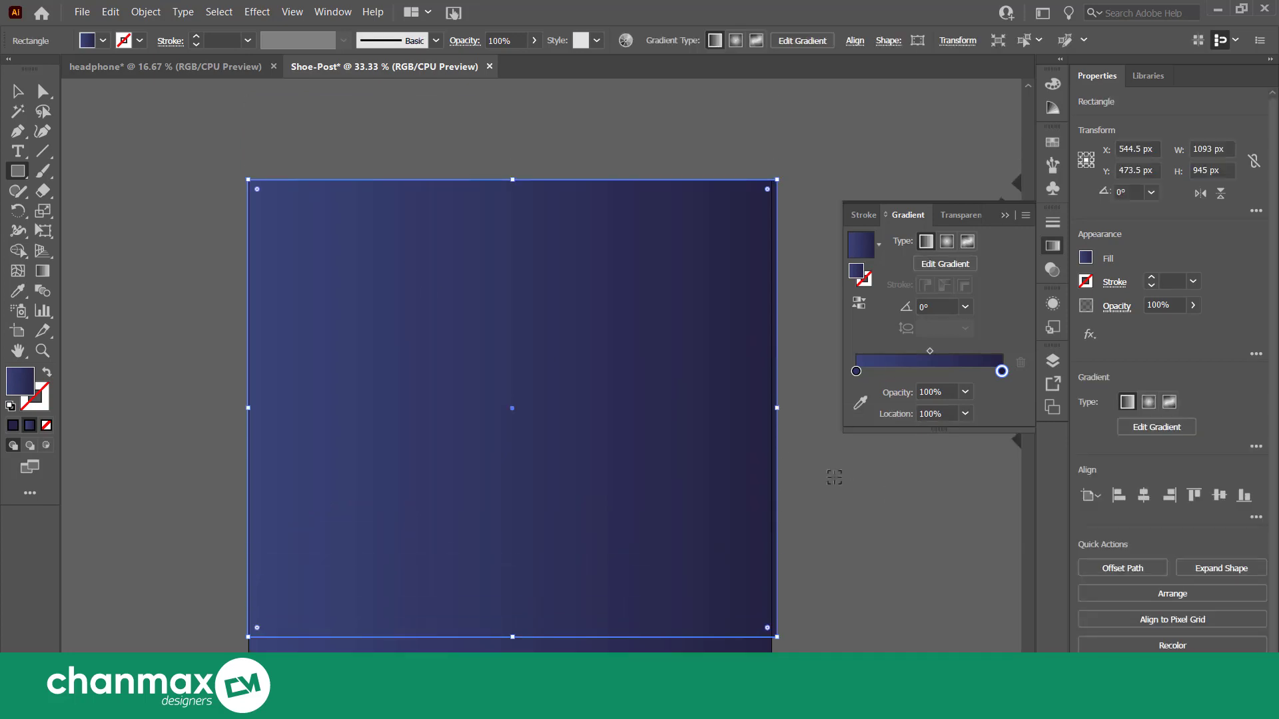
{"action": "scroll", "coordinate": [834, 477], "scroll_direction": "up", "scroll_amount": 2}
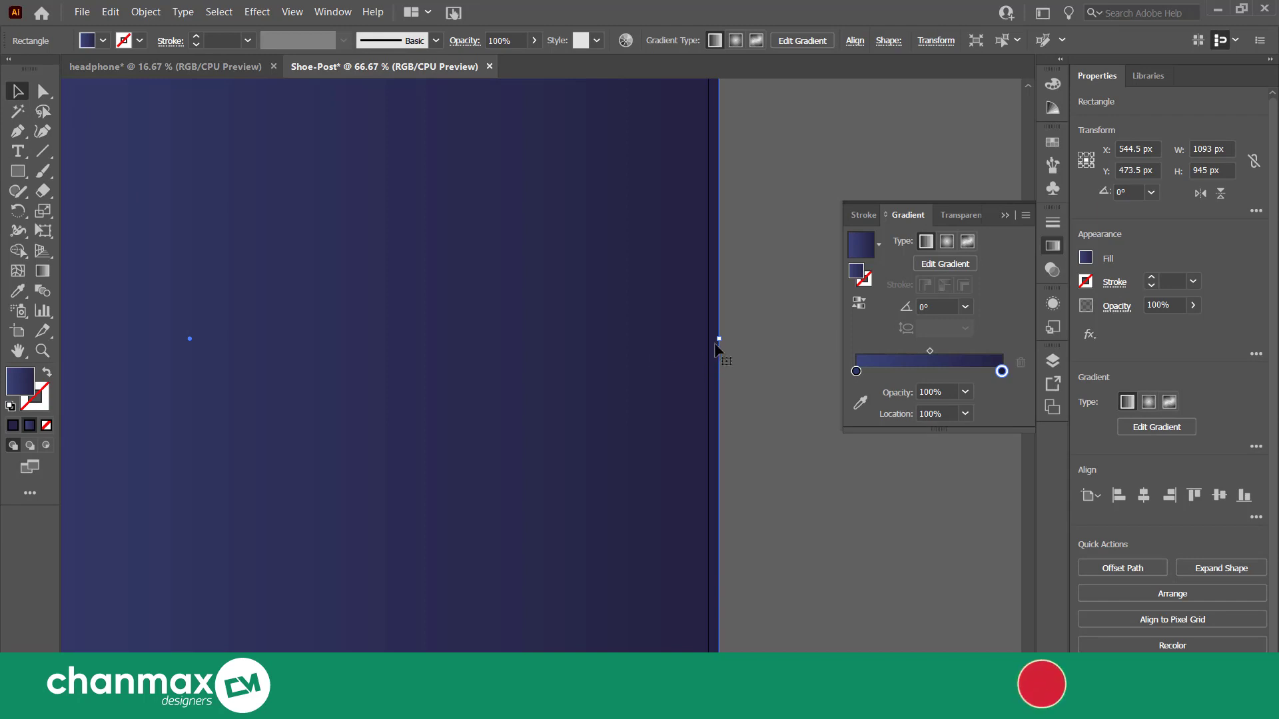
{"action": "left_click_drag", "start_coordinate": [719, 341], "coordinate": [682, 334]}
{"action": "scroll", "coordinate": [717, 341], "scroll_direction": "up", "scroll_amount": 4}
{"action": "scroll", "coordinate": [616, 366], "scroll_direction": "down", "scroll_amount": 6}
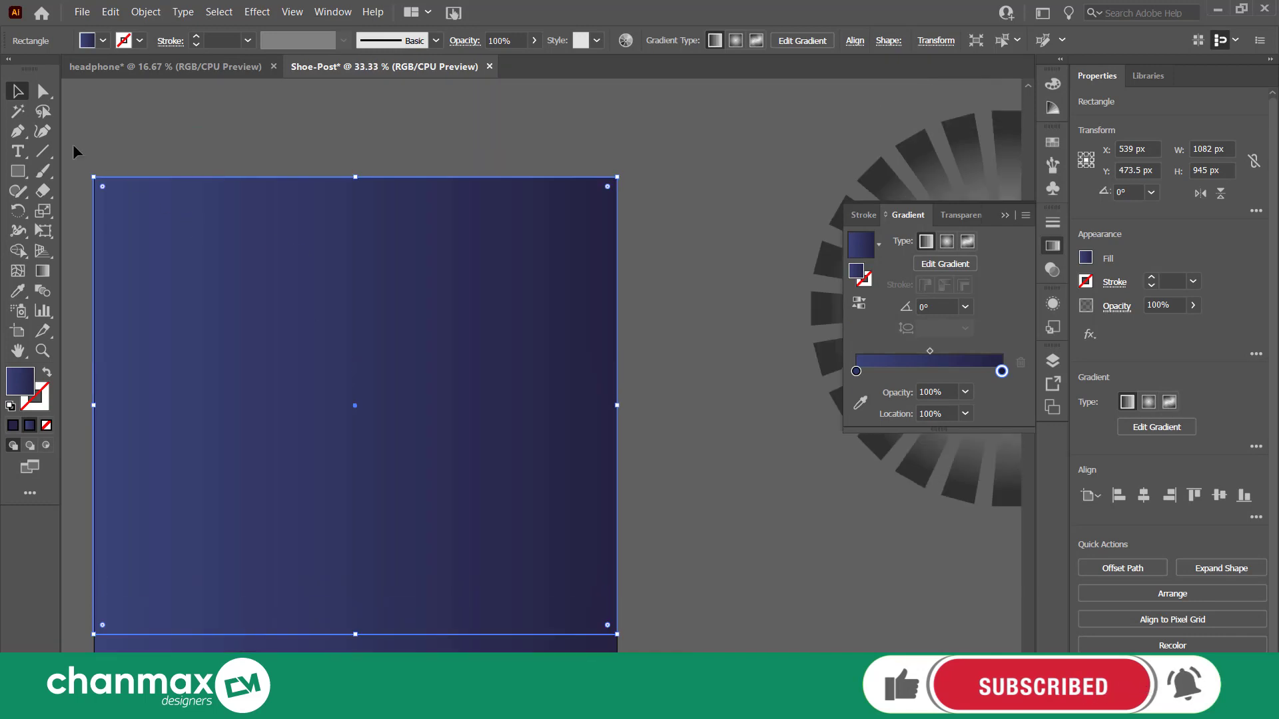
{"action": "scroll", "coordinate": [106, 266], "scroll_direction": "up", "scroll_amount": 5}
{"action": "scroll", "coordinate": [114, 260], "scroll_direction": "up", "scroll_amount": 3}
{"action": "scroll", "coordinate": [141, 235], "scroll_direction": "up", "scroll_amount": 2}
{"action": "scroll", "coordinate": [141, 234], "scroll_direction": "up", "scroll_amount": 1}
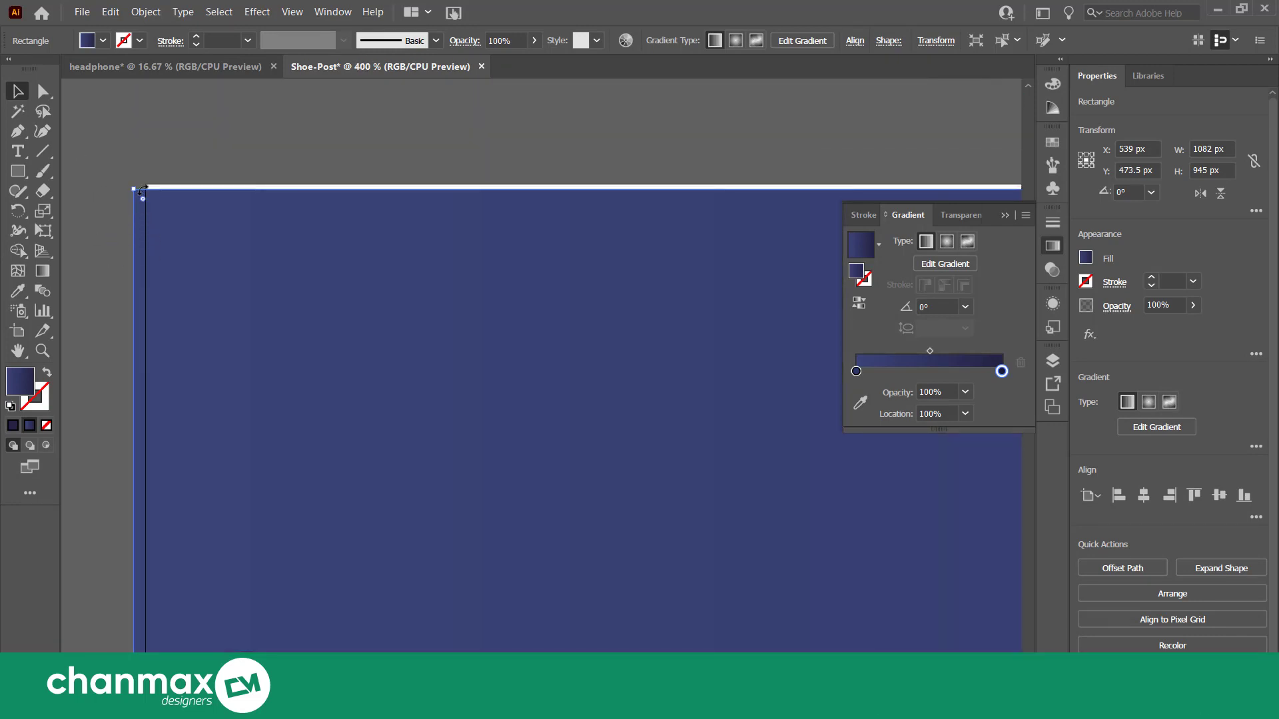
{"action": "left_click_drag", "start_coordinate": [142, 192], "coordinate": [144, 181]}
Send the blue gradient rectangle to the back, behind the pink shoes.
{"action": "scroll", "coordinate": [186, 329], "scroll_direction": "down", "scroll_amount": 5}
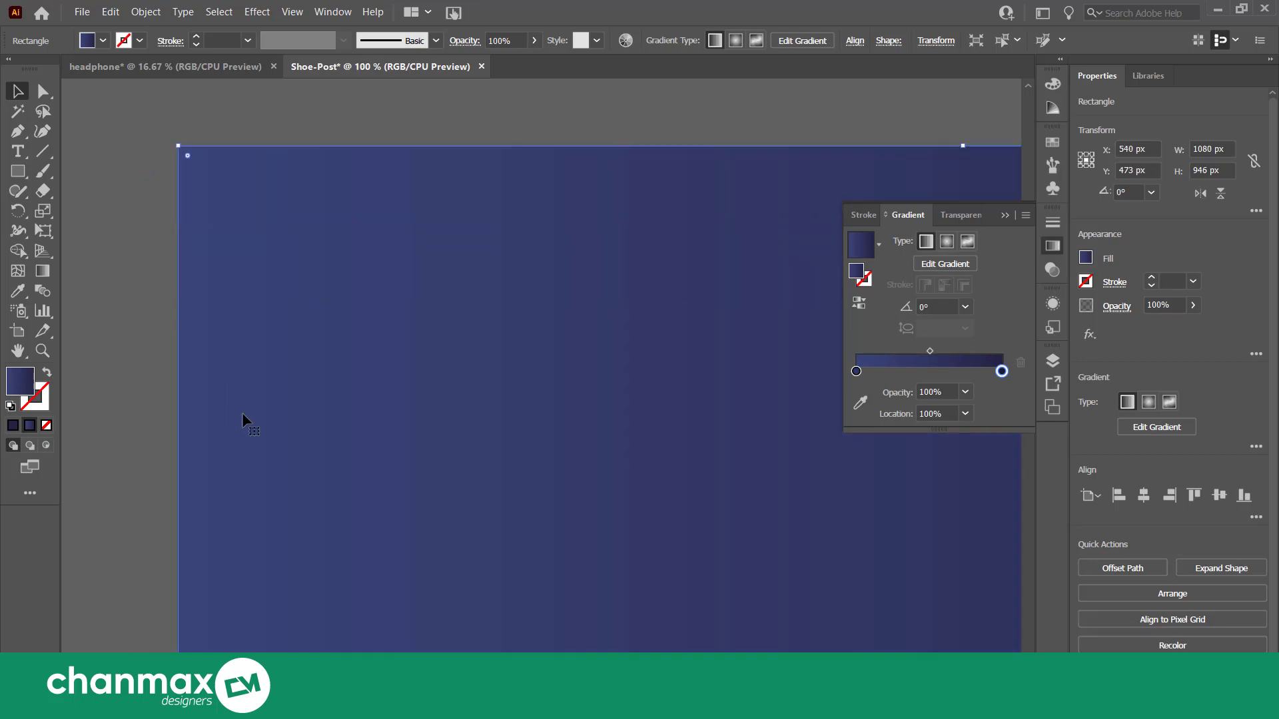
{"action": "scroll", "coordinate": [356, 457], "scroll_direction": "down", "scroll_amount": 5}
{"action": "scroll", "coordinate": [482, 473], "scroll_direction": "down", "scroll_amount": 4}
{"action": "scroll", "coordinate": [805, 525], "scroll_direction": "right", "scroll_amount": 3}
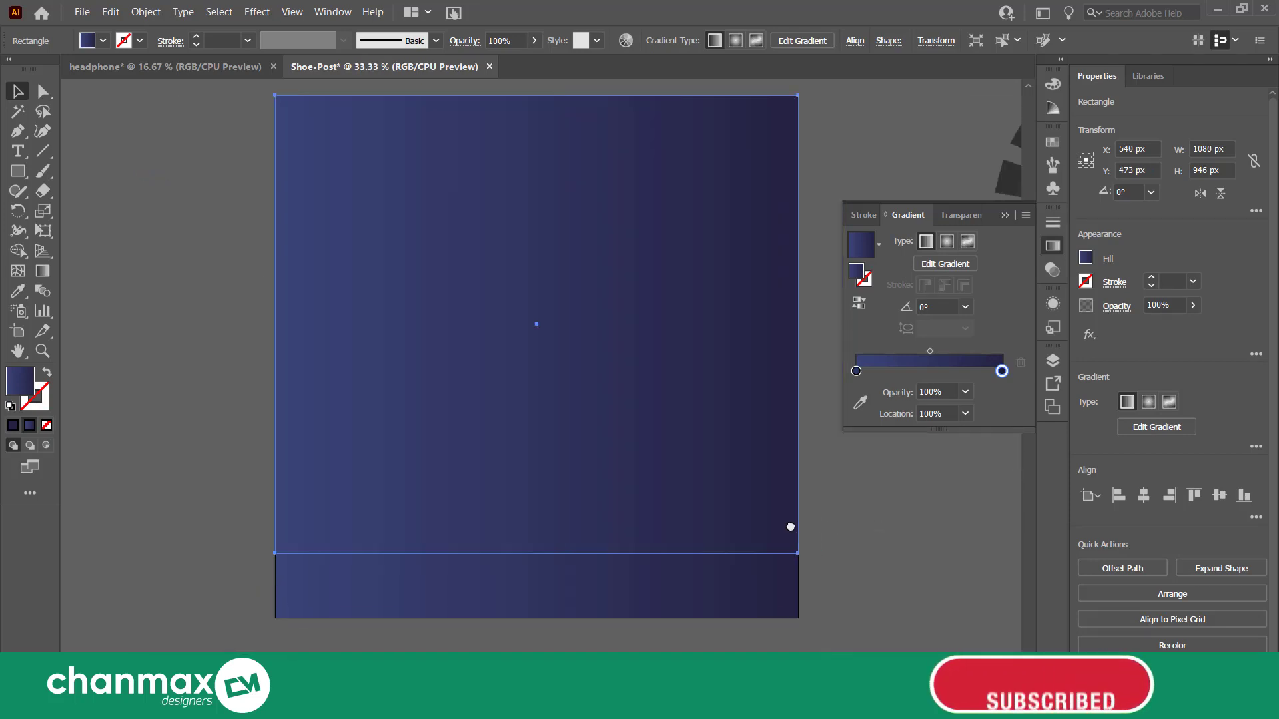
{"action": "left_click", "coordinate": [759, 481]}
{"action": "scroll", "coordinate": [734, 478], "scroll_direction": "up", "scroll_amount": 2}
{"action": "right_click", "coordinate": [421, 356]}
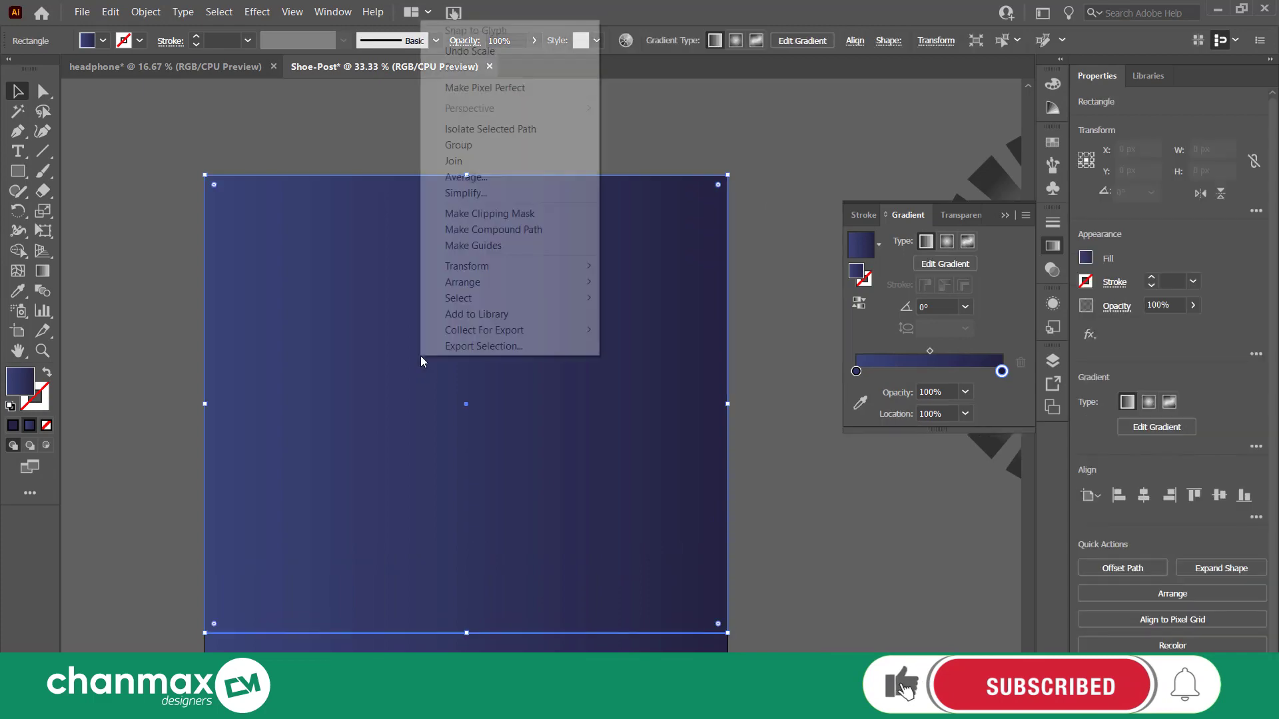
{"action": "mouse_move", "coordinate": [463, 281]}
{"action": "left_click", "coordinate": [683, 333]}
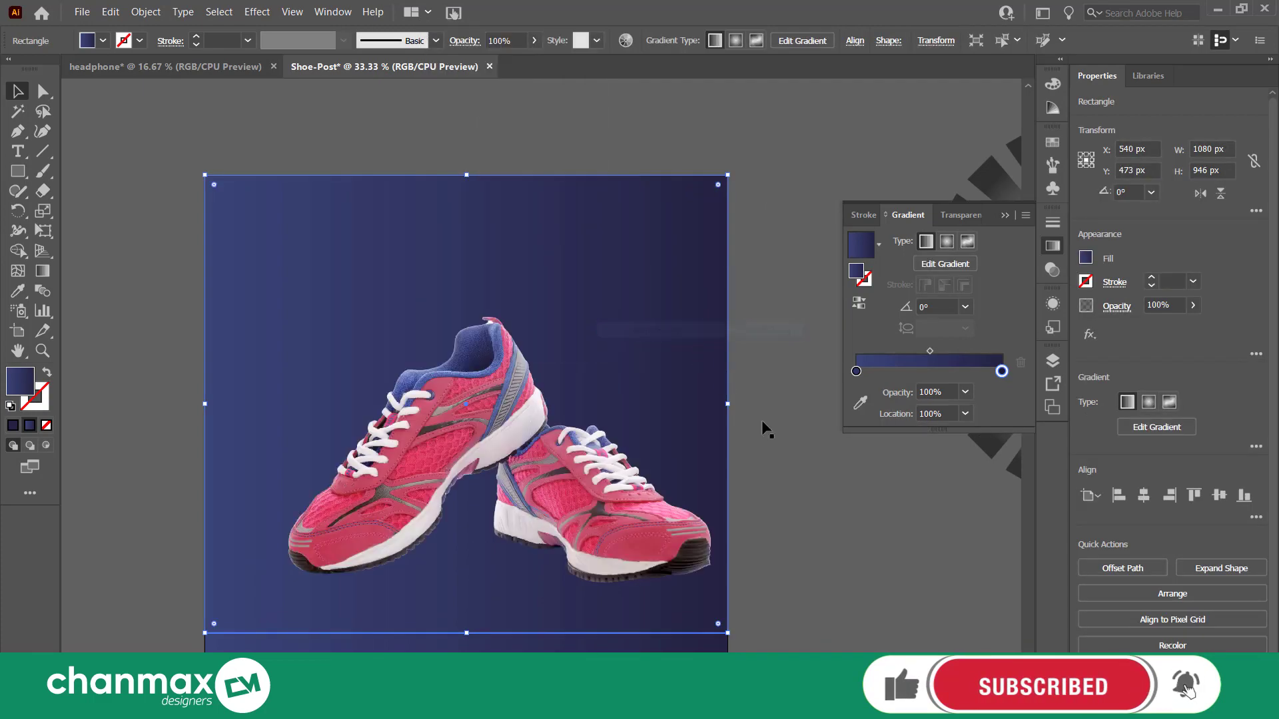
{"action": "left_click", "coordinate": [796, 477]}
{"action": "scroll", "coordinate": [445, 501], "scroll_direction": "down", "scroll_amount": 2}
{"action": "scroll", "coordinate": [326, 232], "scroll_direction": "down", "scroll_amount": 1}
Zoom in to sample the shoe pink, then zoom out and undo the sampling.
{"action": "left_click", "coordinate": [326, 232]}
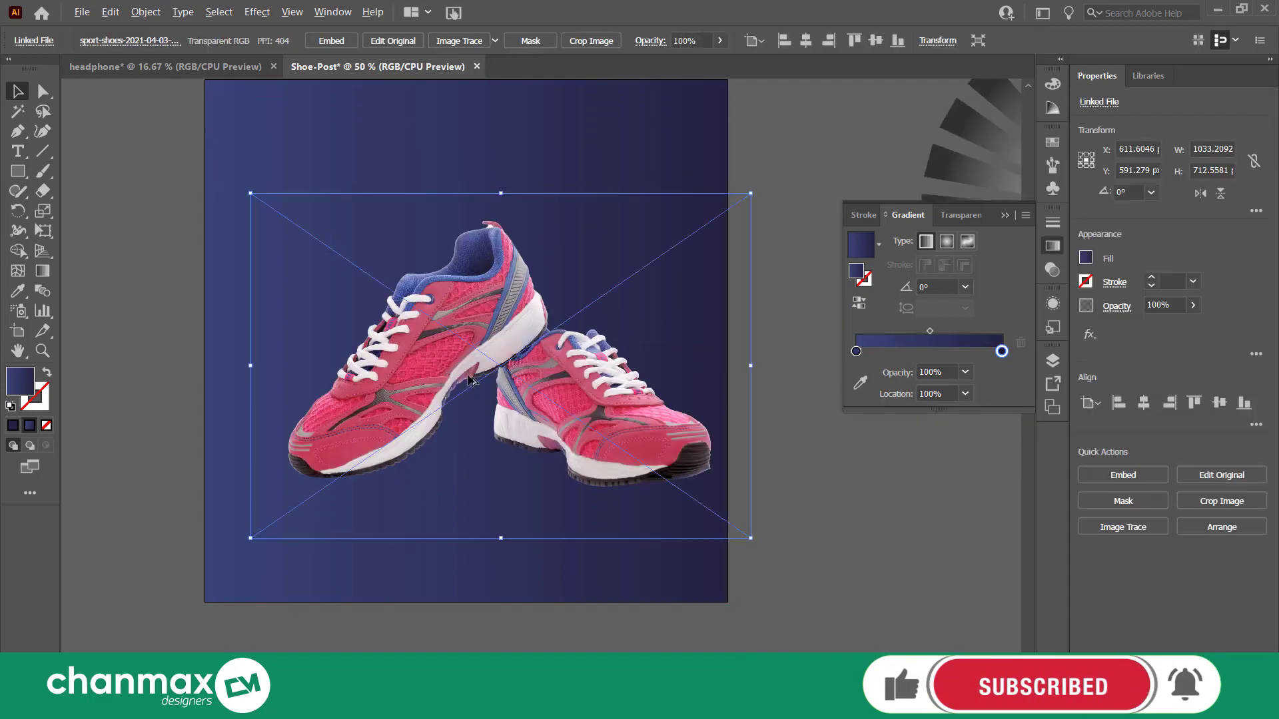
{"action": "key", "text": "ctrl+plus"}
{"action": "key", "text": "ctrl+plus"}
{"action": "key", "text": "ctrl+plus"}
{"action": "key", "text": "ctrl+plus"}
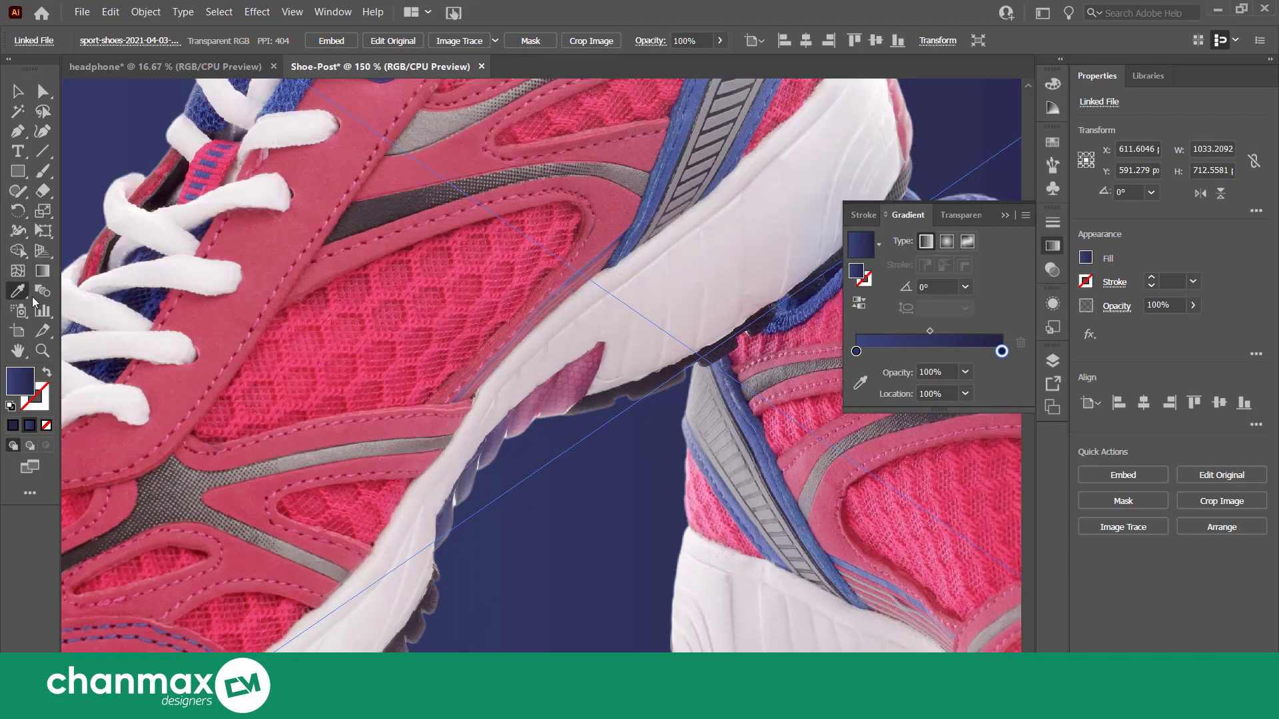
{"action": "left_click", "coordinate": [347, 305]}
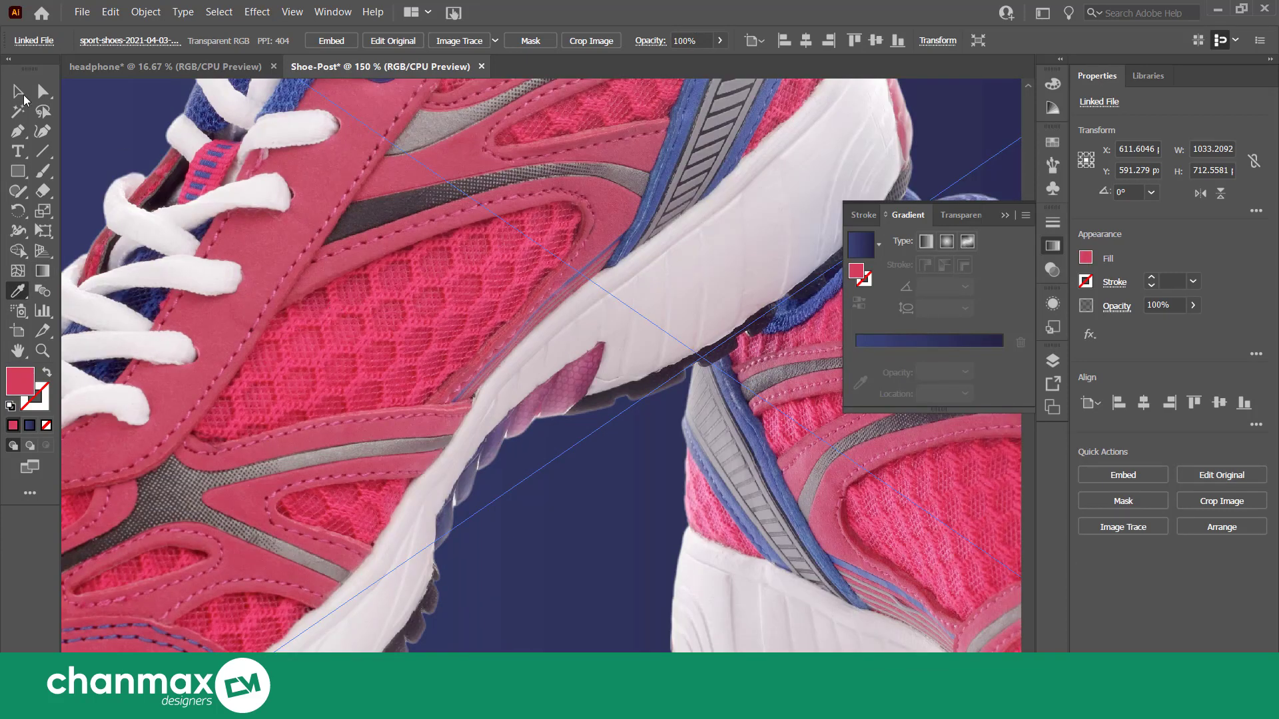
{"action": "key", "text": "ctrl+minus"}
{"action": "key", "text": "ctrl+minus"}
{"action": "key", "text": "ctrl+minus"}
{"action": "key", "text": "ctrl+minus"}
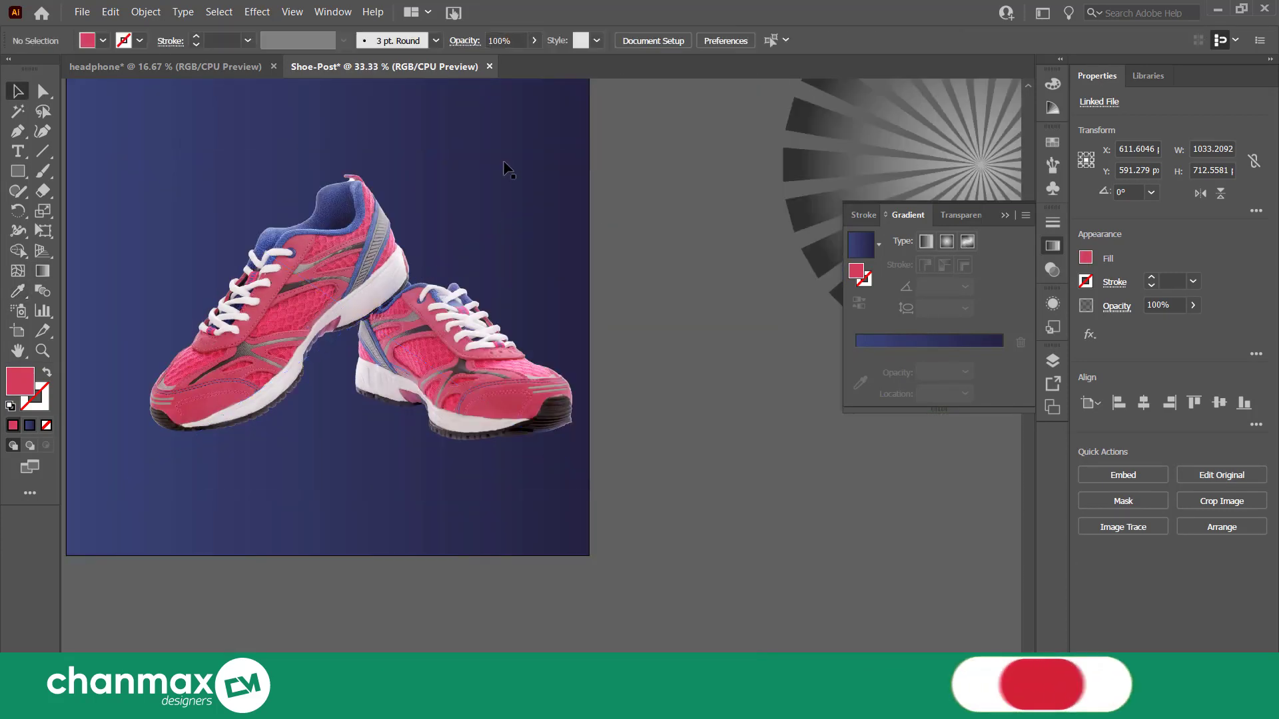
{"action": "key", "text": "ctrl+z"}
Fill the background rectangle with pink sampled from the shoes using the Eyedropper (I).
{"action": "key", "text": "i"}
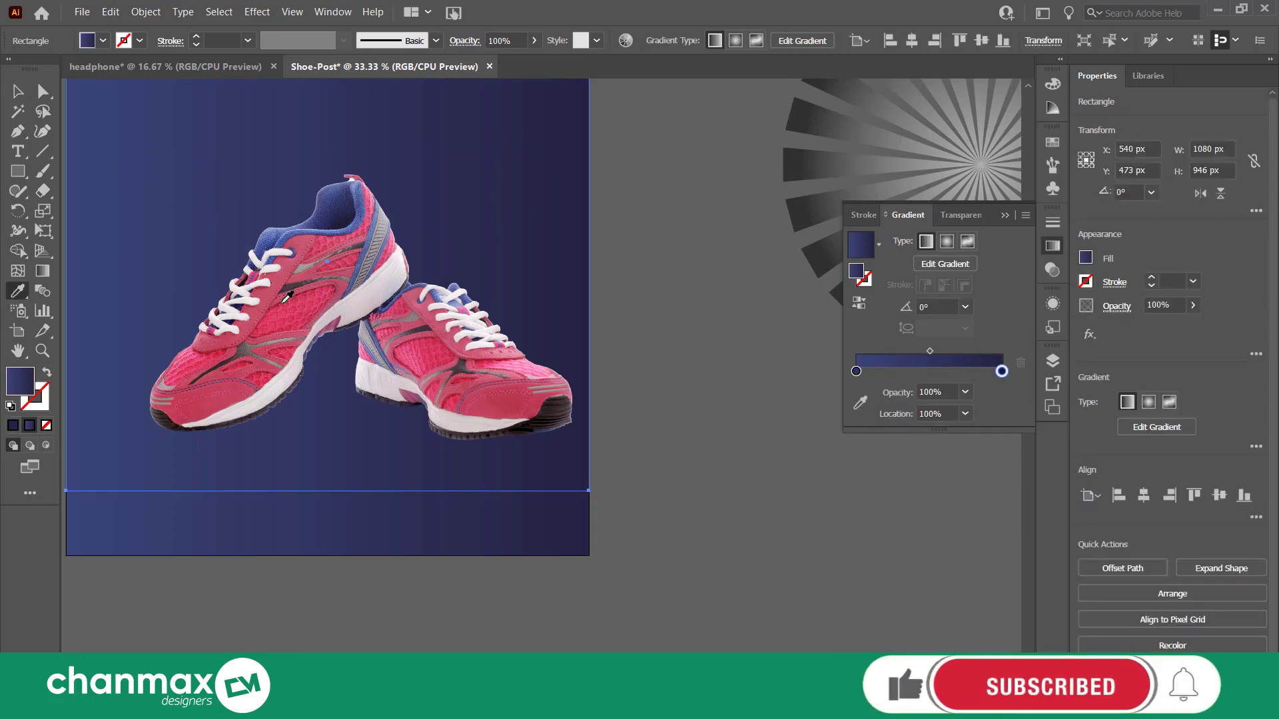
{"action": "left_click", "coordinate": [286, 306]}
{"action": "left_click", "coordinate": [18, 91]}
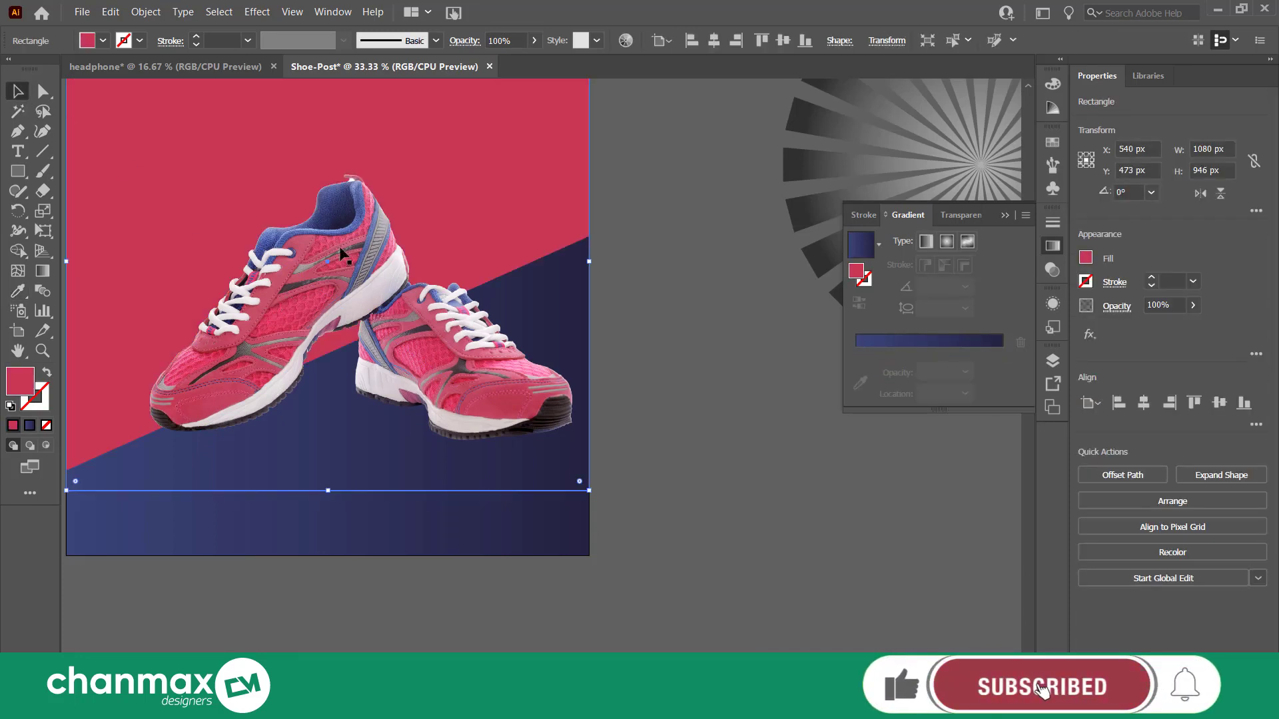
{"action": "left_click", "coordinate": [644, 360]}
Close the Gradient panel and deselect the pink background rectangle.
{"action": "left_click_drag", "start_coordinate": [645, 360], "coordinate": [785, 433]}
{"action": "scroll", "coordinate": [763, 448], "scroll_direction": "down", "scroll_amount": 2}
{"action": "scroll", "coordinate": [760, 441], "scroll_direction": "up", "scroll_amount": 1}
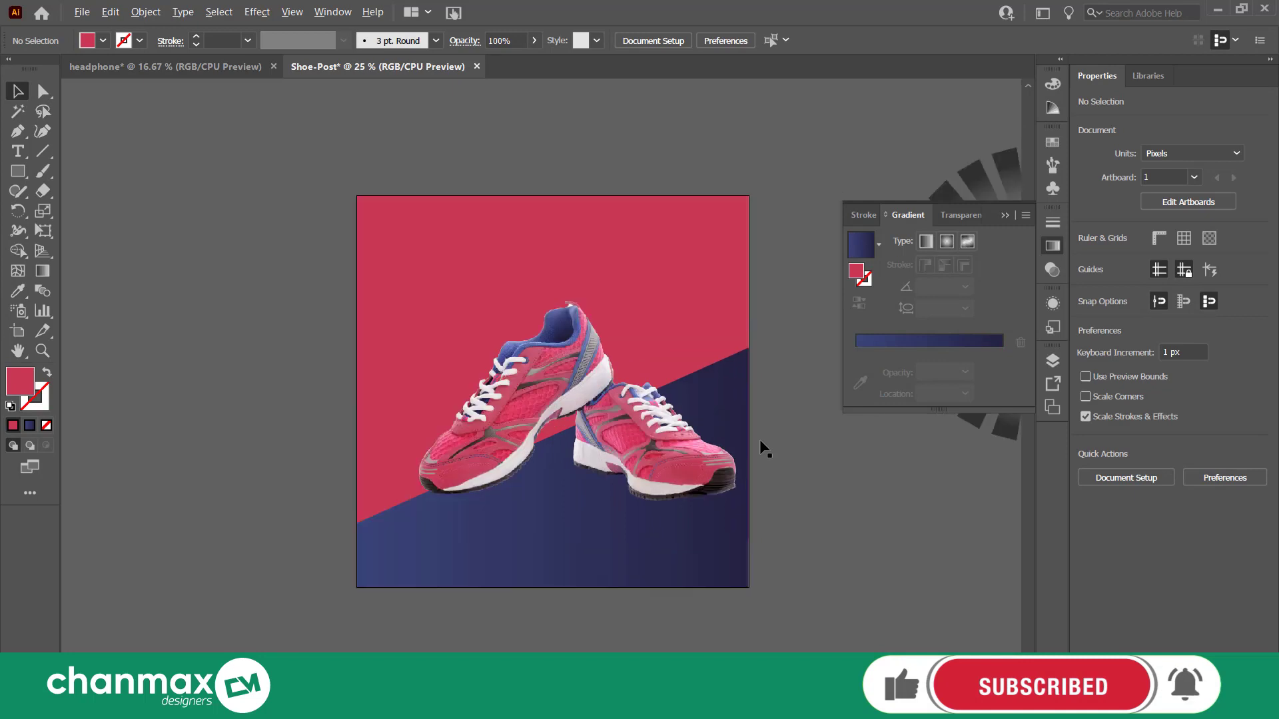
{"action": "scroll", "coordinate": [698, 412], "scroll_direction": "right", "scroll_amount": 2}
{"action": "scroll", "coordinate": [692, 408], "scroll_direction": "up", "scroll_amount": 1}
{"action": "scroll", "coordinate": [427, 395], "scroll_direction": "up", "scroll_amount": 1}
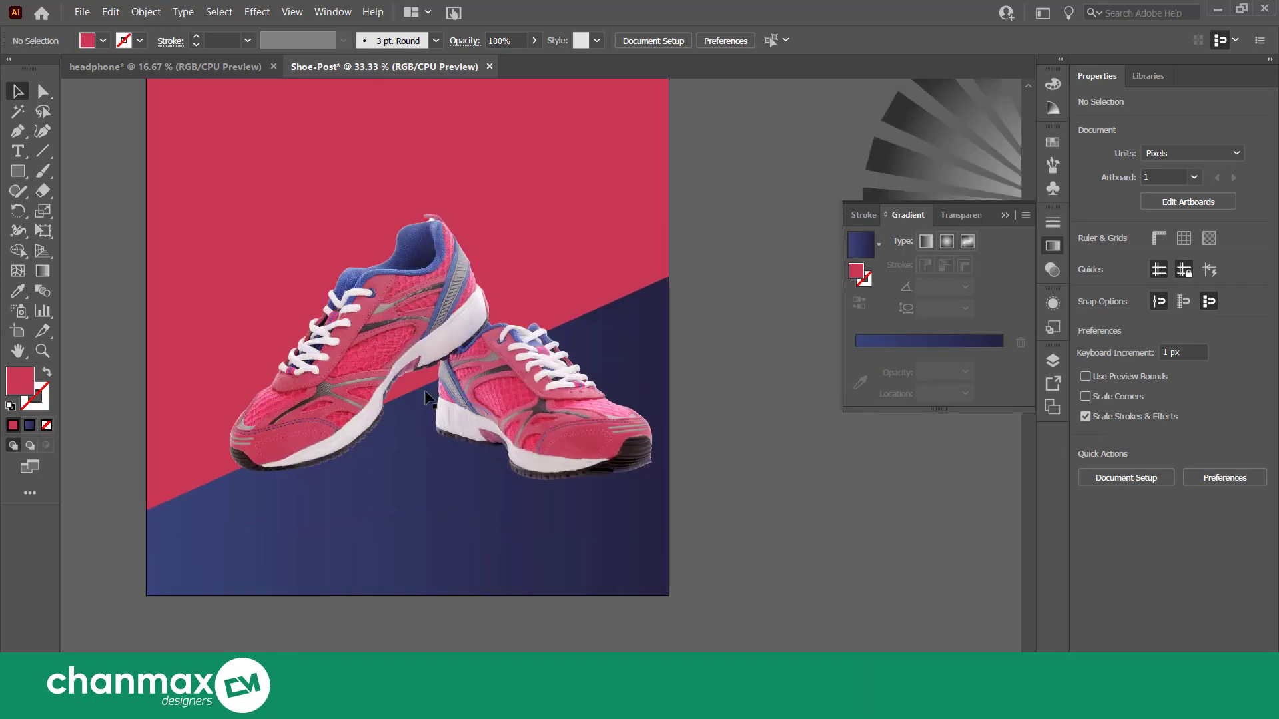
{"action": "scroll", "coordinate": [426, 393], "scroll_direction": "down", "scroll_amount": 1}
{"action": "scroll", "coordinate": [373, 300], "scroll_direction": "up", "scroll_amount": 1}
{"action": "left_click", "coordinate": [333, 226]}
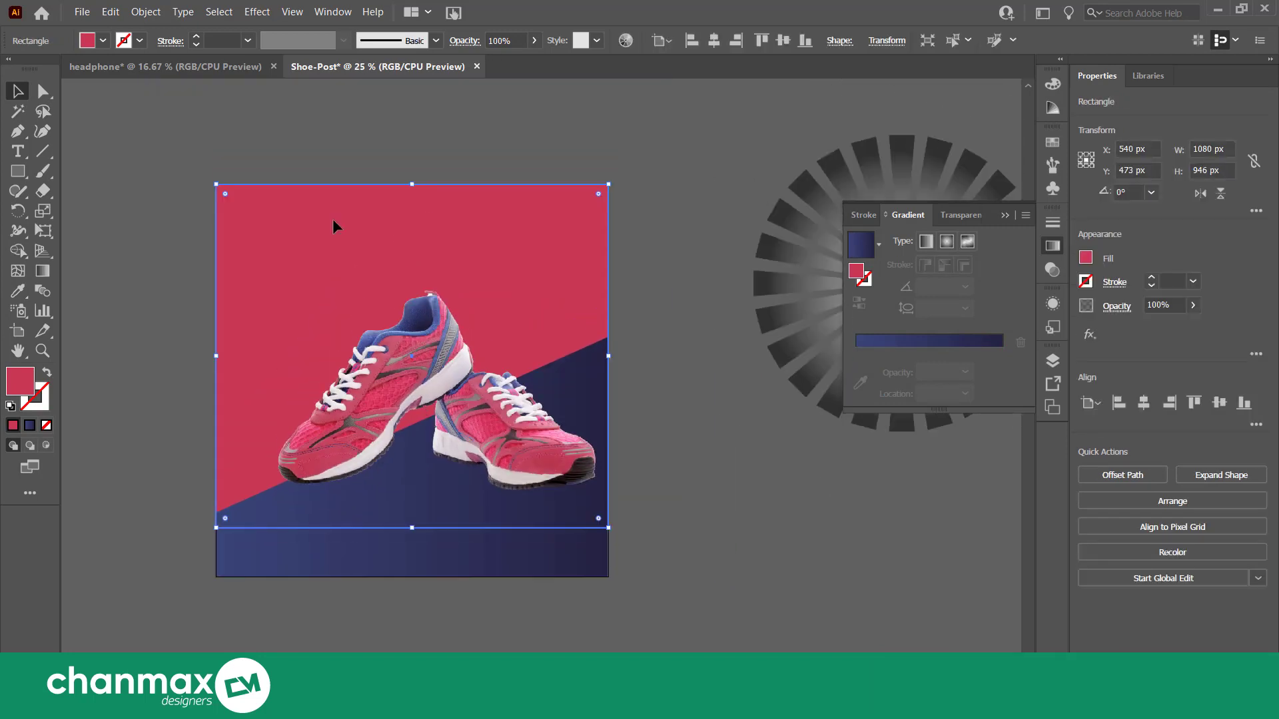
{"action": "left_click", "coordinate": [1005, 220]}
{"action": "left_click_drag", "start_coordinate": [673, 322], "coordinate": [722, 325]}
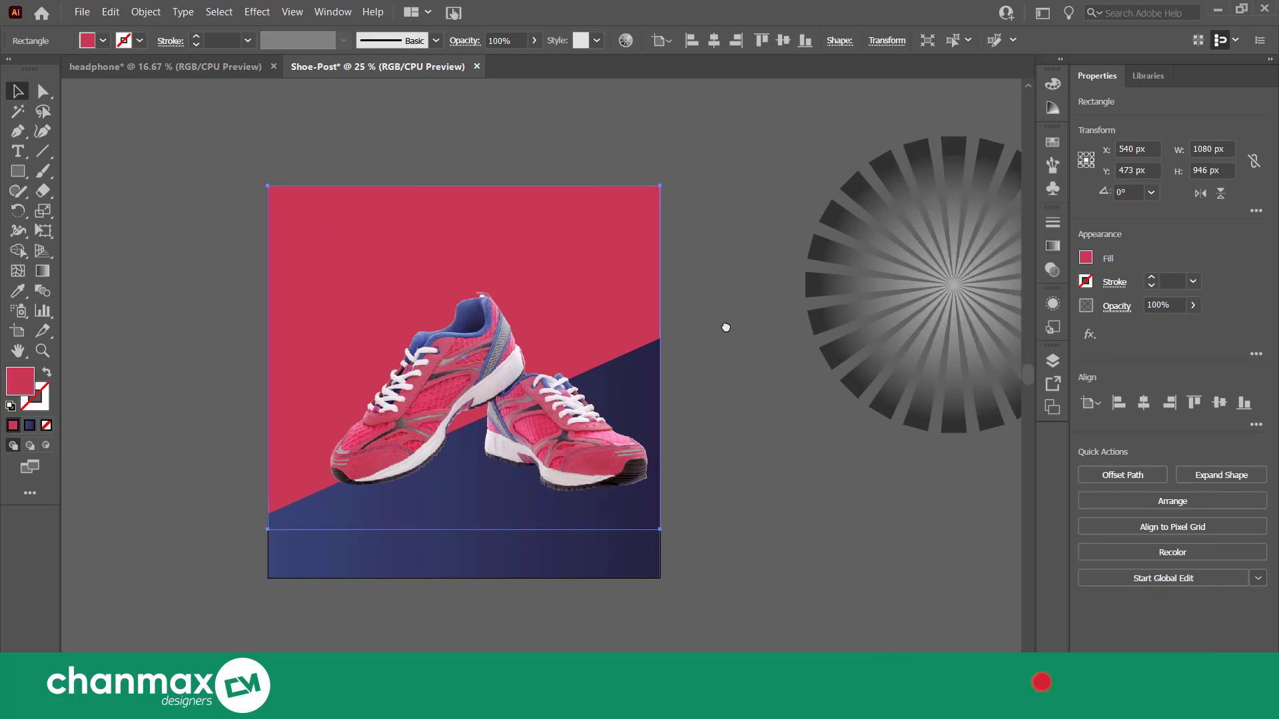
{"action": "left_click", "coordinate": [177, 198]}
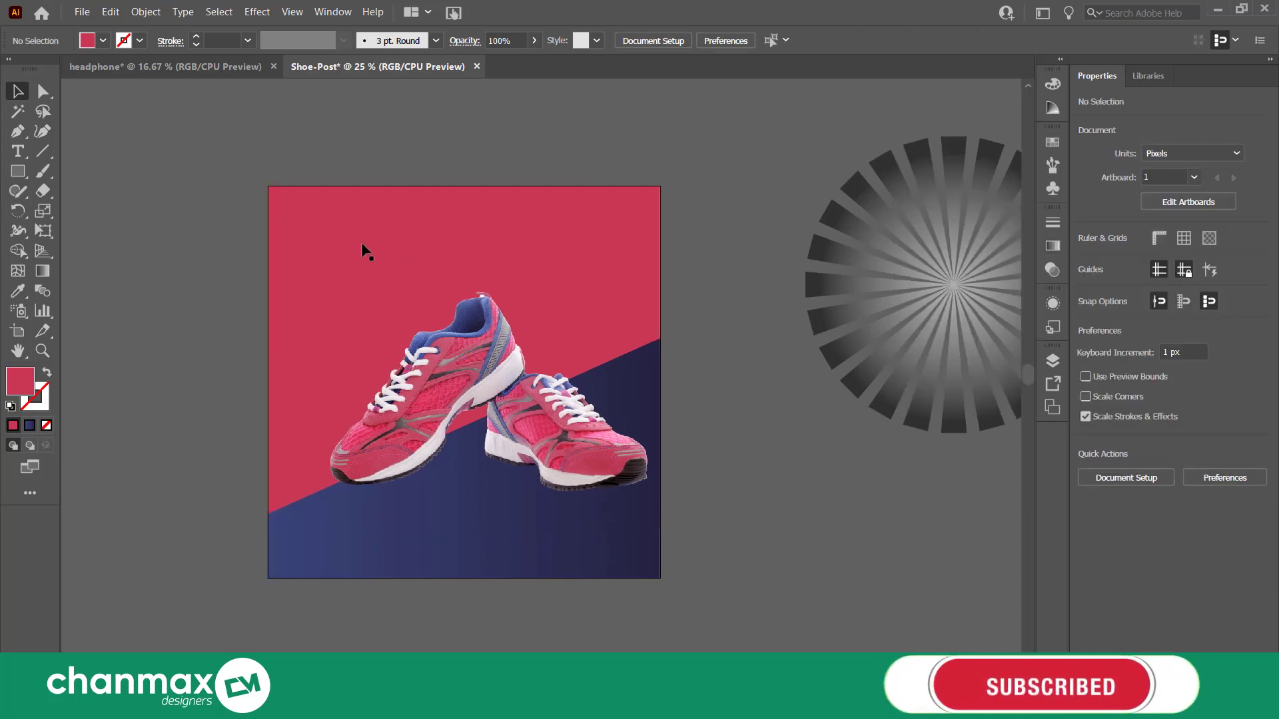
Move the grey gradient sunburst onto the artboard behind the shoes.
{"action": "left_click", "coordinate": [893, 262]}
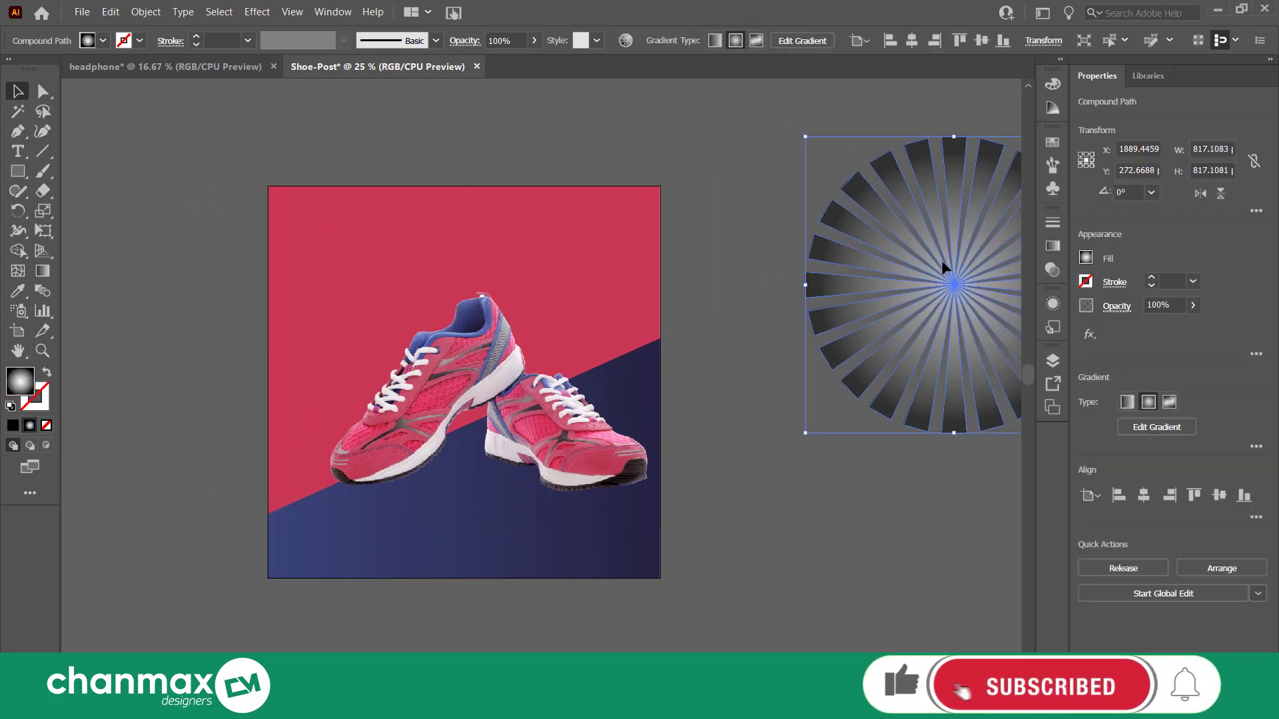
{"action": "left_click_drag", "start_coordinate": [941, 259], "coordinate": [482, 262]}
{"action": "left_click", "coordinate": [783, 212]}
{"action": "scroll", "coordinate": [733, 240], "scroll_direction": "down", "scroll_amount": 1}
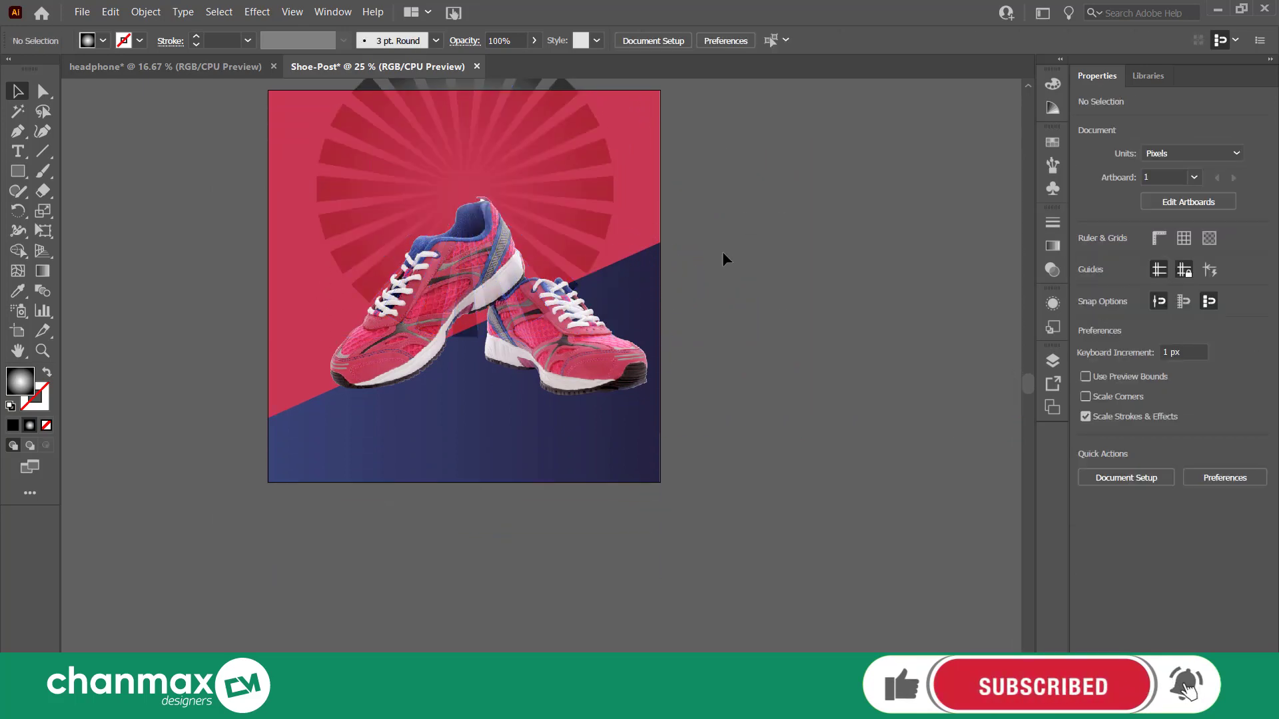
Scale the sunburst to about 1454 px, centred behind the shoes and past every edge.
{"action": "left_click", "coordinate": [516, 180]}
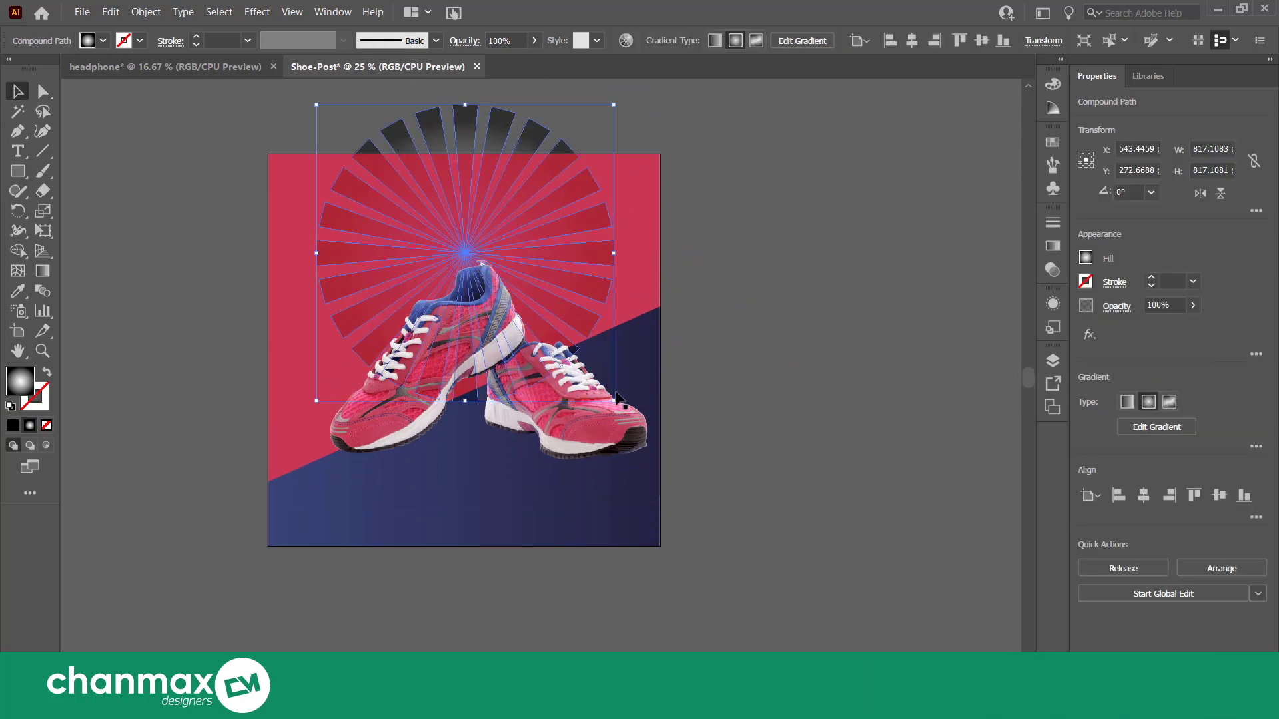
{"action": "left_click_drag", "start_coordinate": [615, 404], "coordinate": [808, 561]}
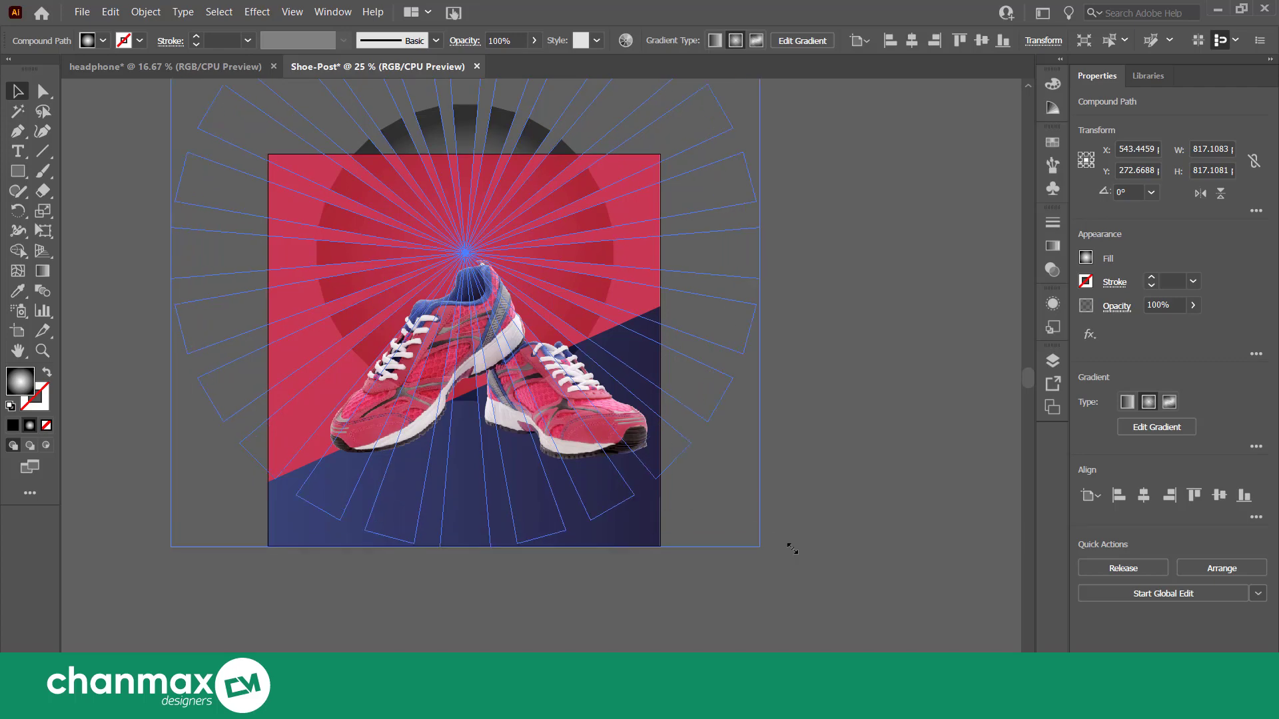
{"action": "left_click", "coordinate": [893, 359]}
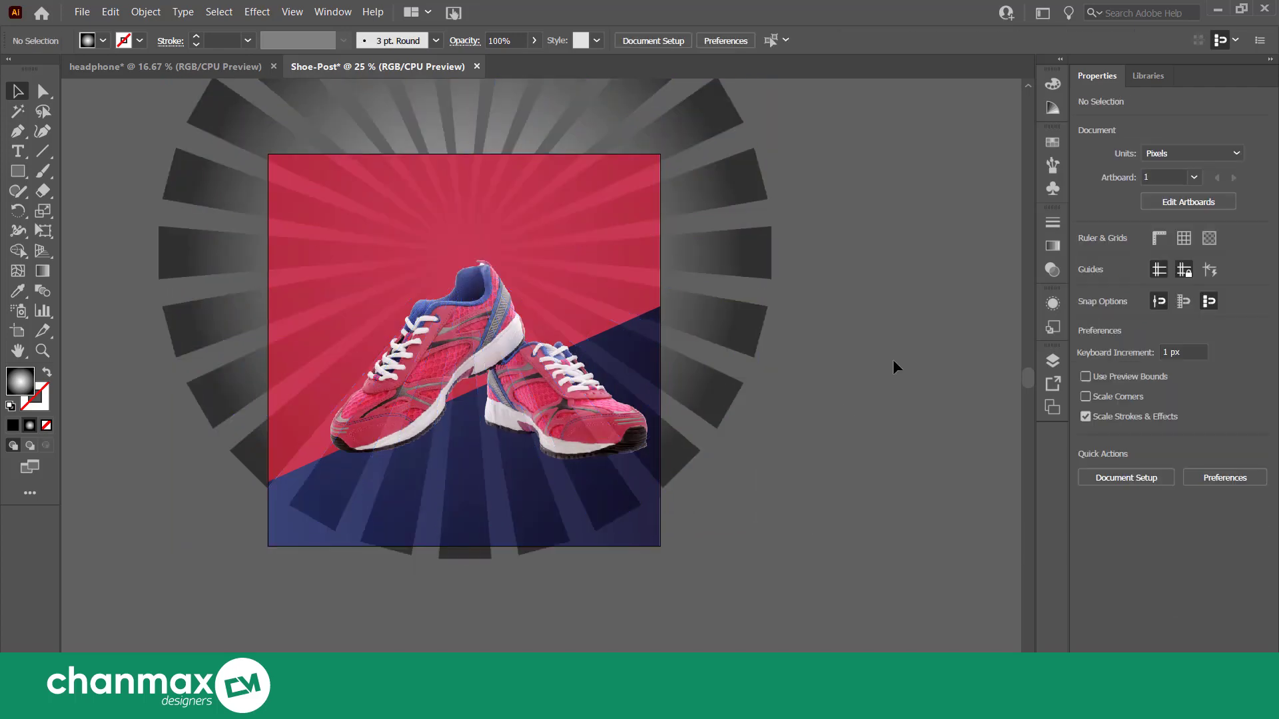
{"action": "key", "text": "ctrl+z"}
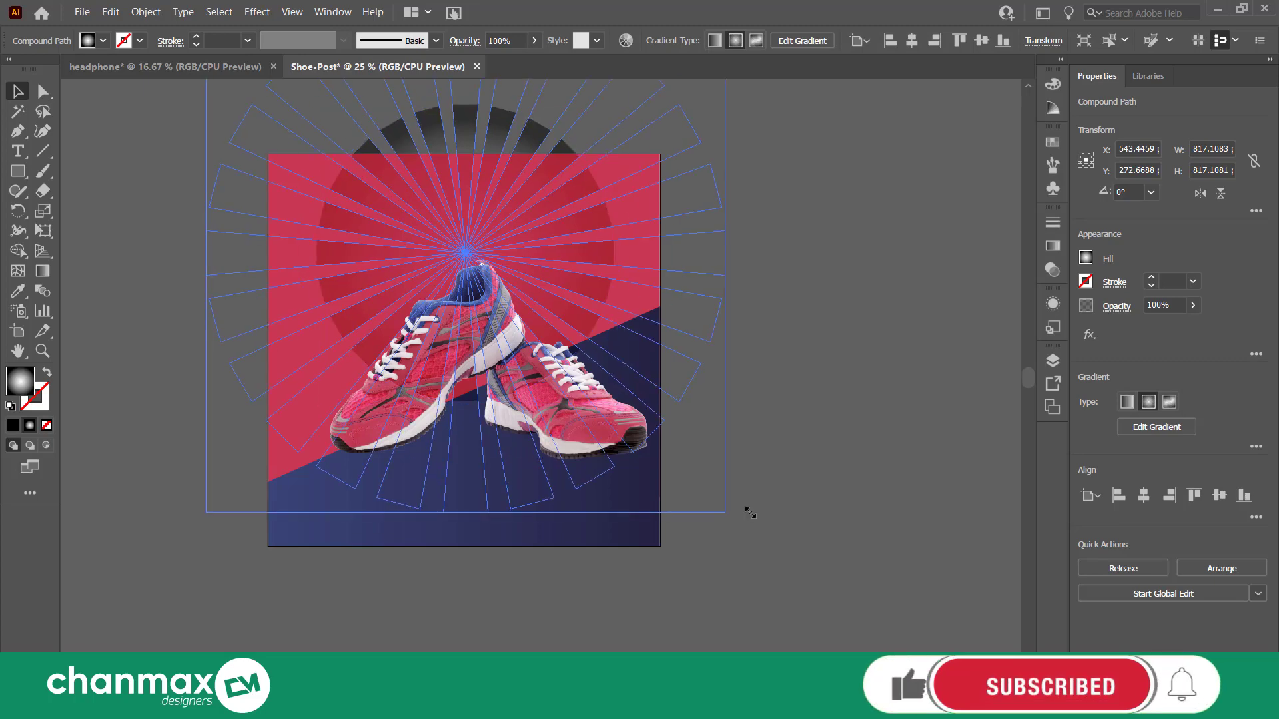
{"action": "left_click_drag", "start_coordinate": [615, 403], "coordinate": [733, 509]}
{"action": "left_click_drag", "start_coordinate": [481, 245], "coordinate": [463, 293]}
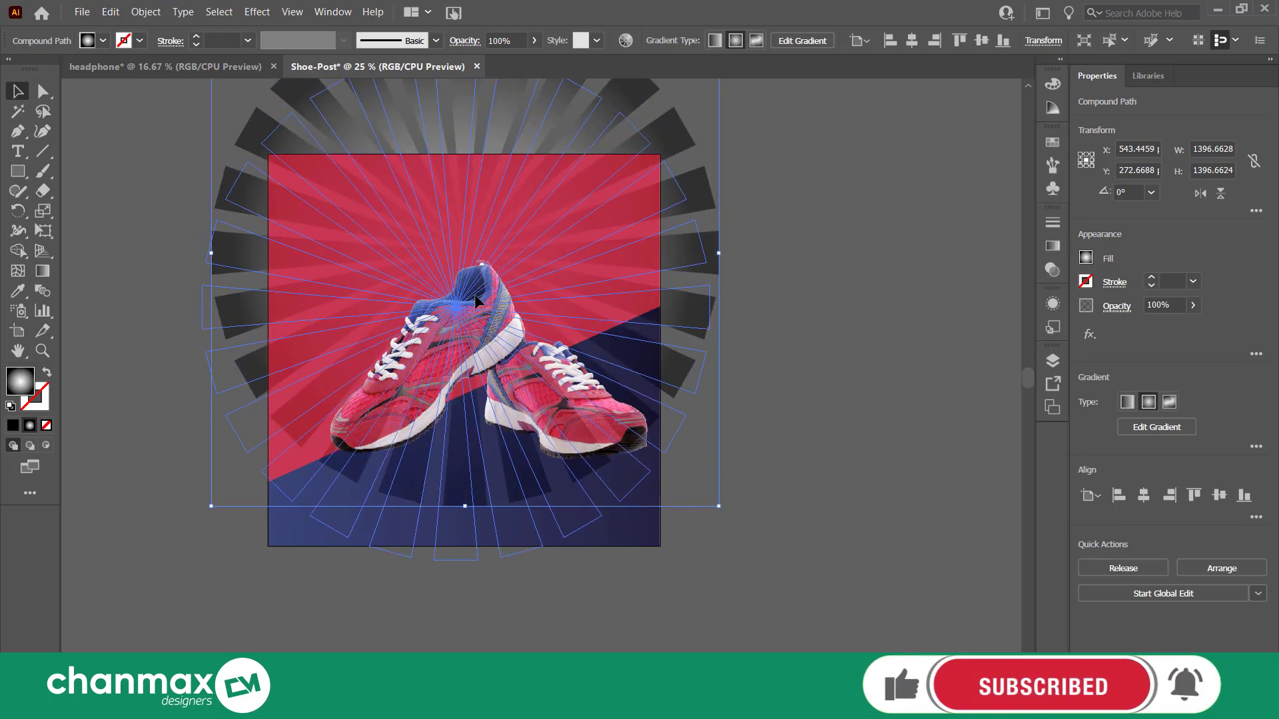
{"action": "left_click_drag", "start_coordinate": [465, 293], "coordinate": [479, 301]}
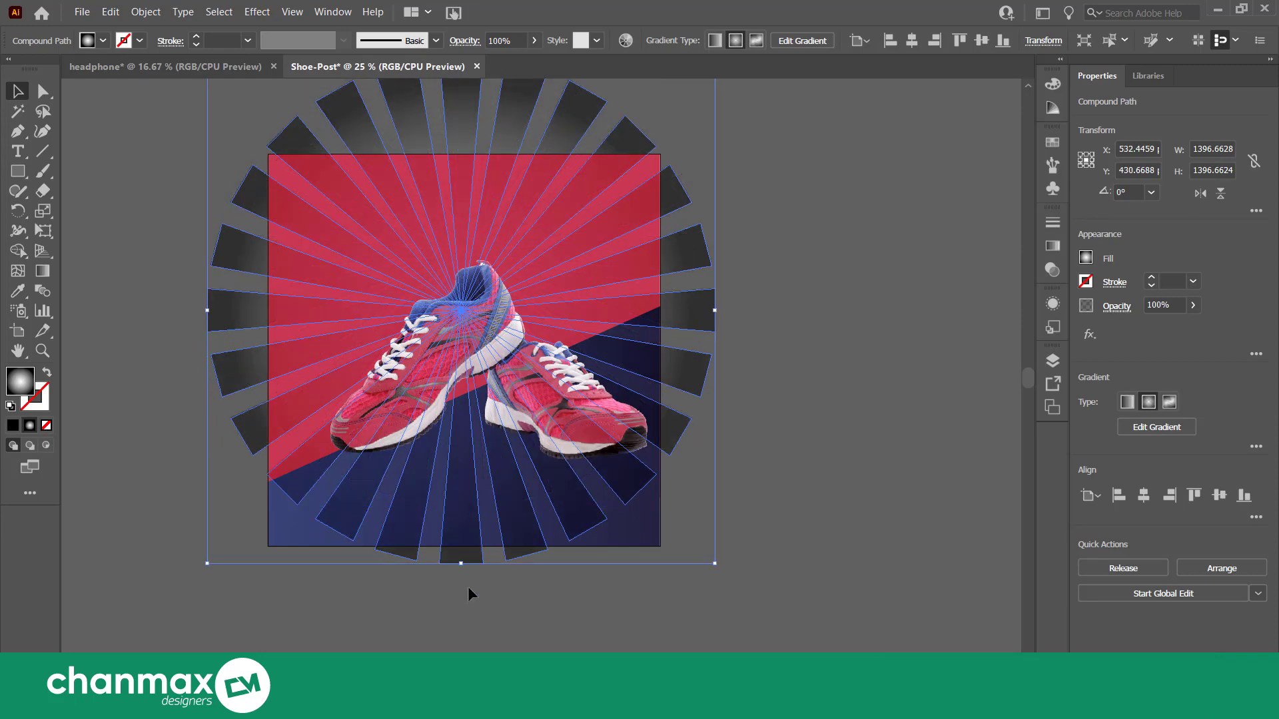
{"action": "left_click_drag", "start_coordinate": [462, 567], "coordinate": [463, 578]}
{"action": "left_click", "coordinate": [870, 397]}
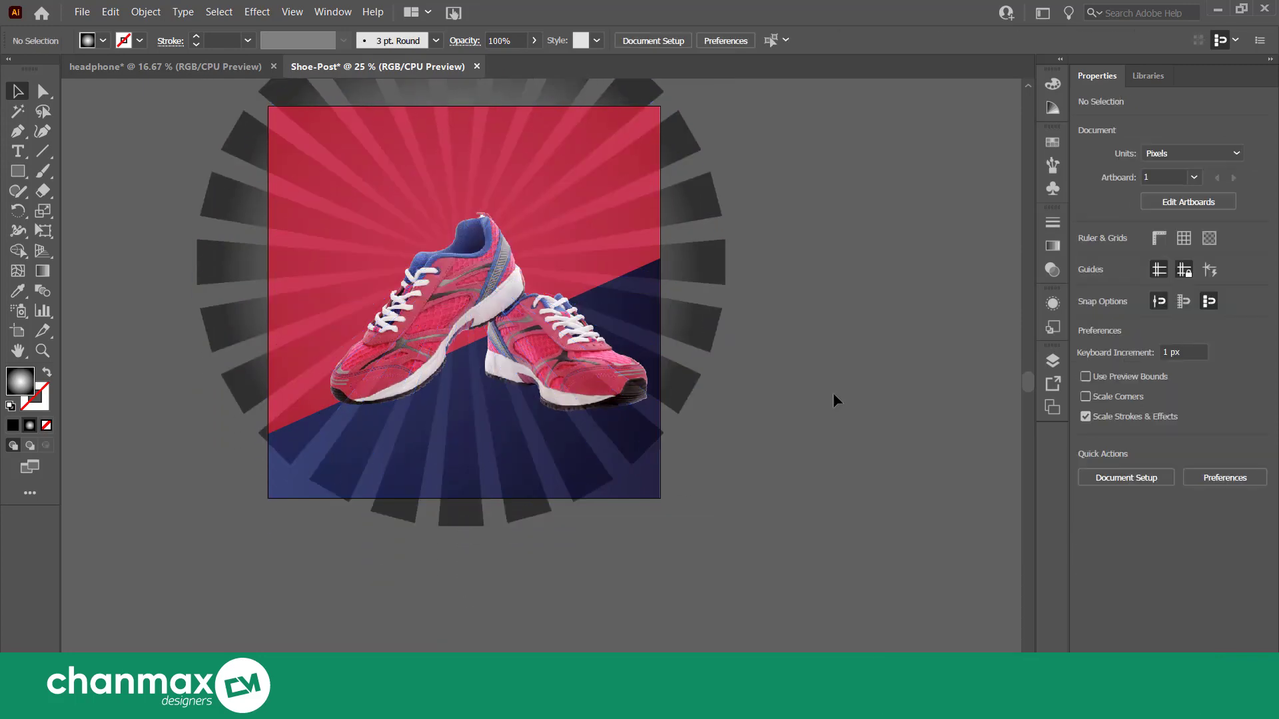
{"action": "left_click", "coordinate": [439, 342]}
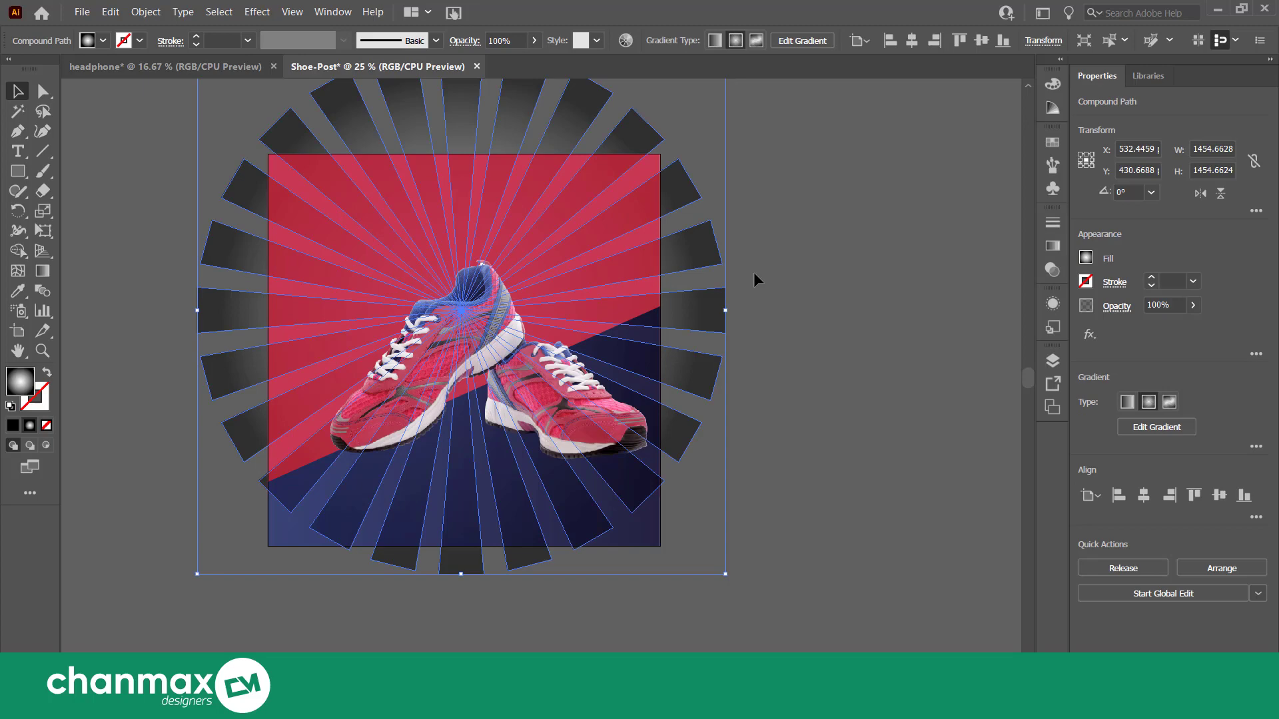
{"action": "left_click", "coordinate": [790, 266]}
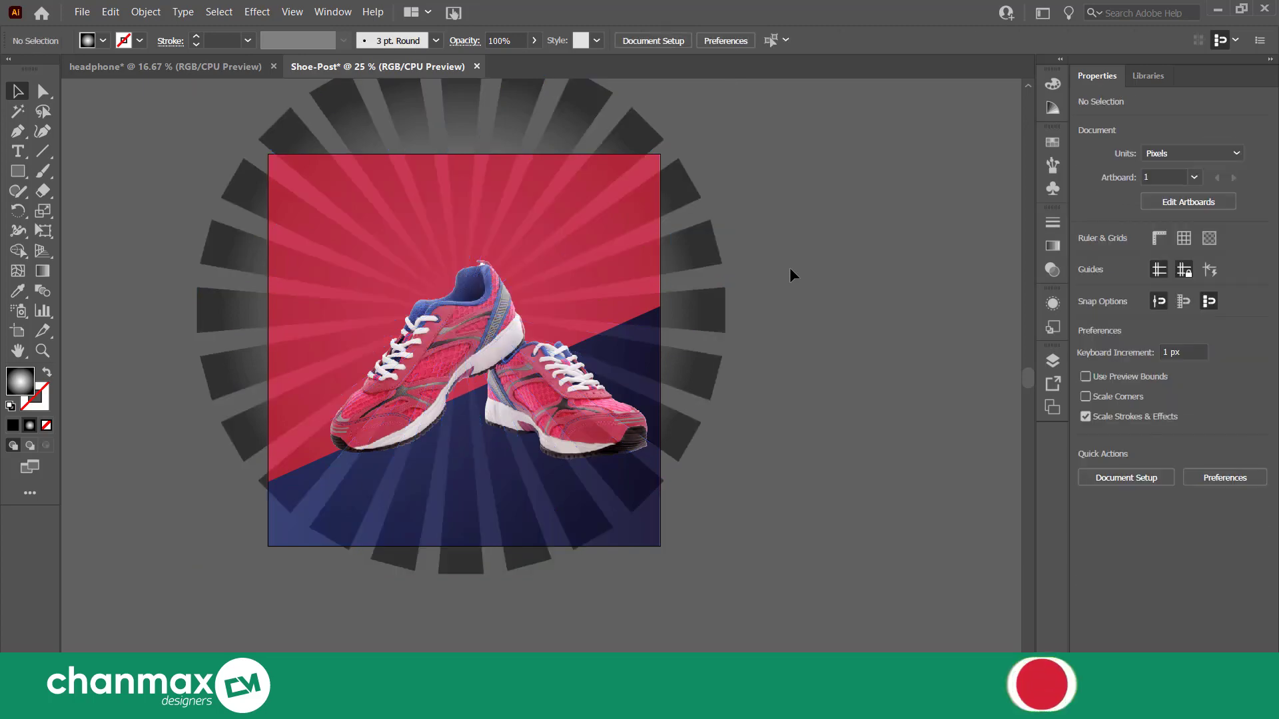
{"action": "left_click", "coordinate": [628, 173]}
Copy the red background rectangle, paste it in back, and bring the copy to front.
{"action": "left_click", "coordinate": [111, 12]}
{"action": "left_click", "coordinate": [132, 82]}
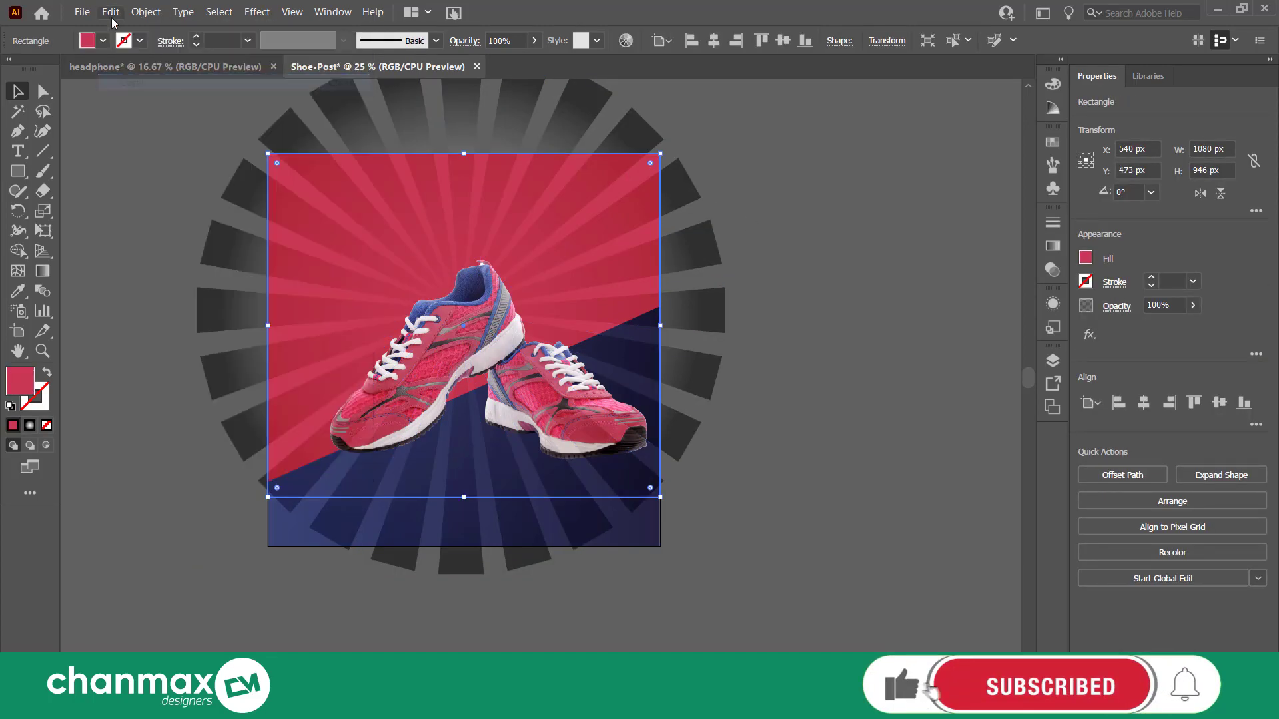
{"action": "left_click", "coordinate": [111, 13]}
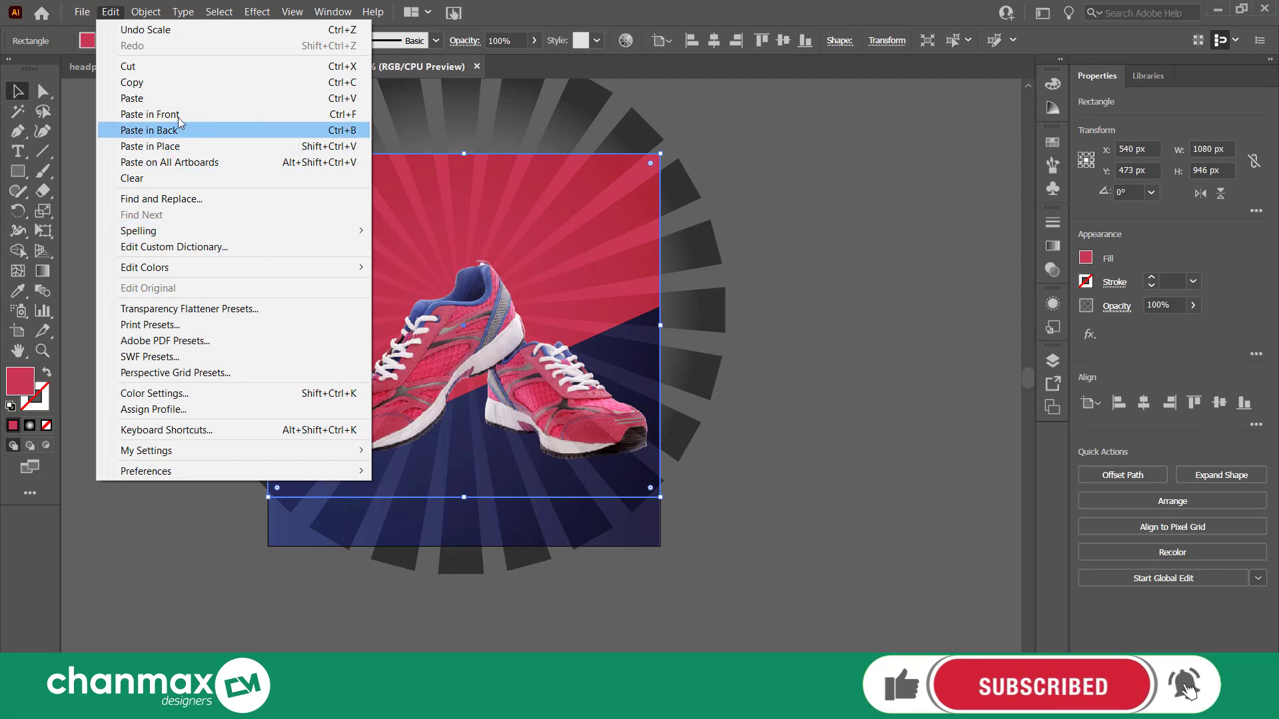
{"action": "left_click", "coordinate": [160, 129]}
{"action": "right_click", "coordinate": [625, 192]}
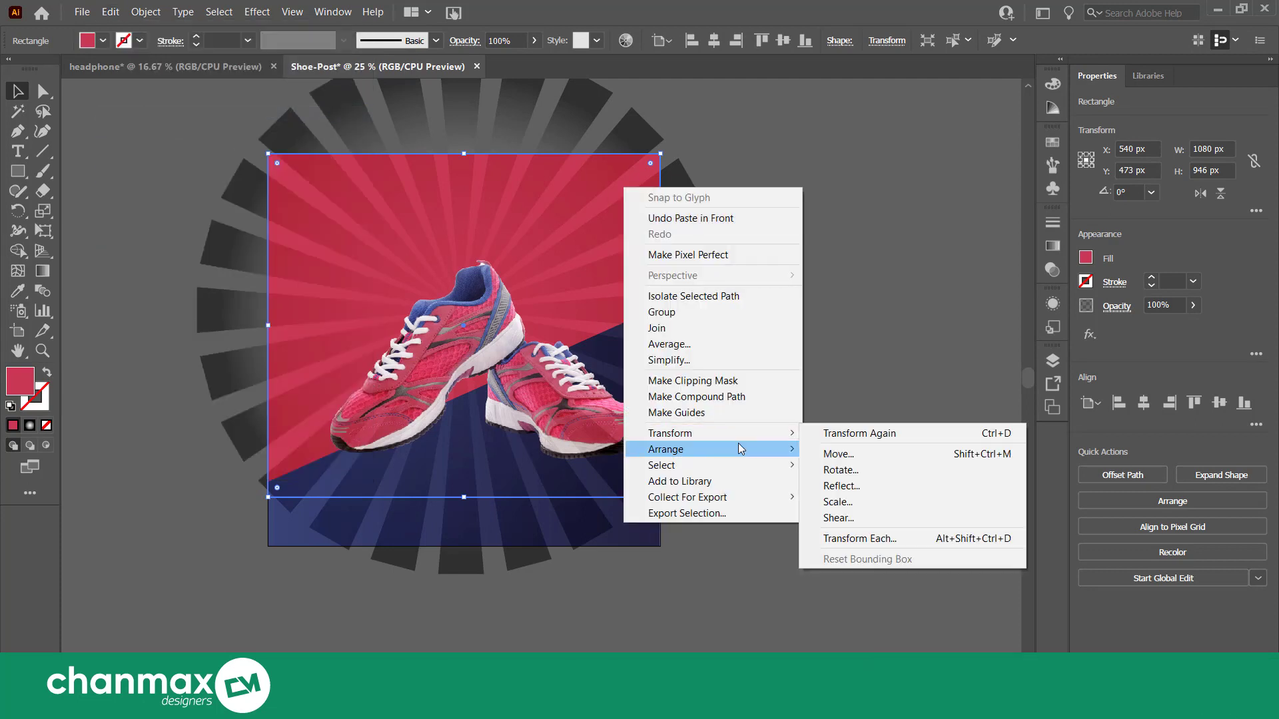
{"action": "left_click", "coordinate": [809, 448]}
Make a clipping mask from the rectangle copy and the sunburst.
{"action": "left_click", "coordinate": [763, 396]}
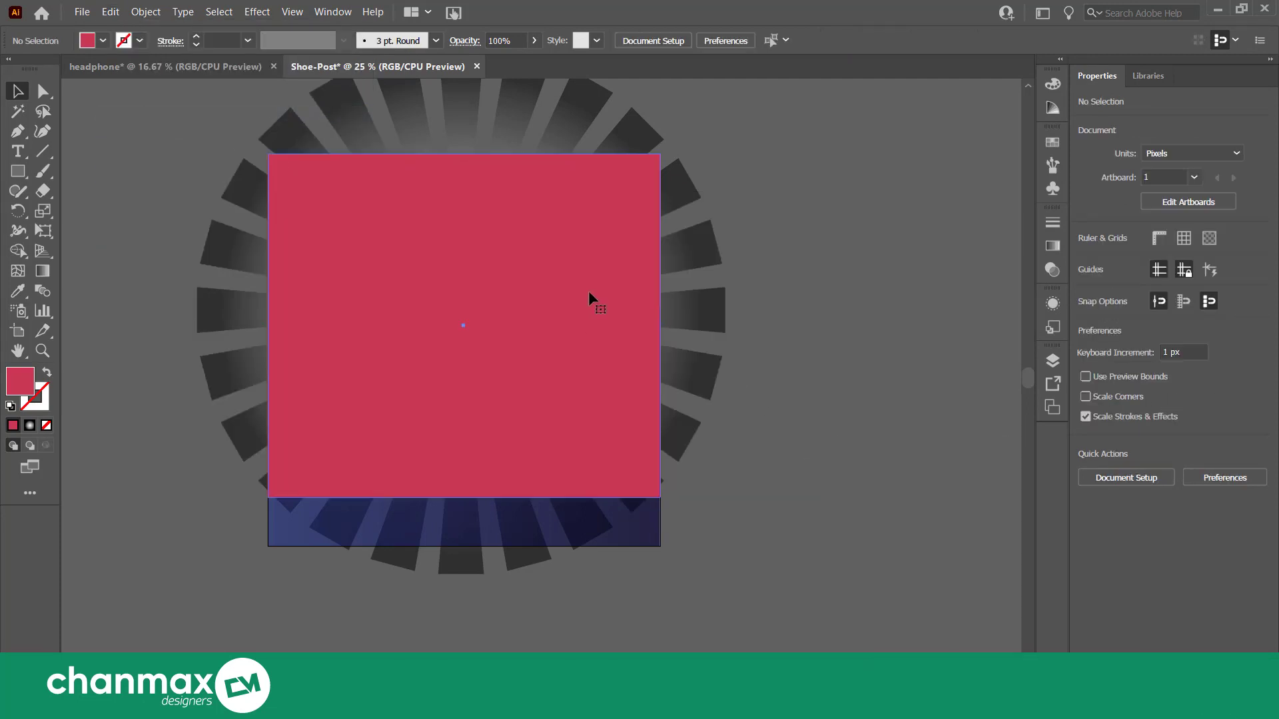
{"action": "left_click", "coordinate": [589, 290]}
{"action": "left_click", "coordinate": [686, 305], "text": "shift"}
{"action": "right_click", "coordinate": [541, 301]}
{"action": "left_click", "coordinate": [655, 420]}
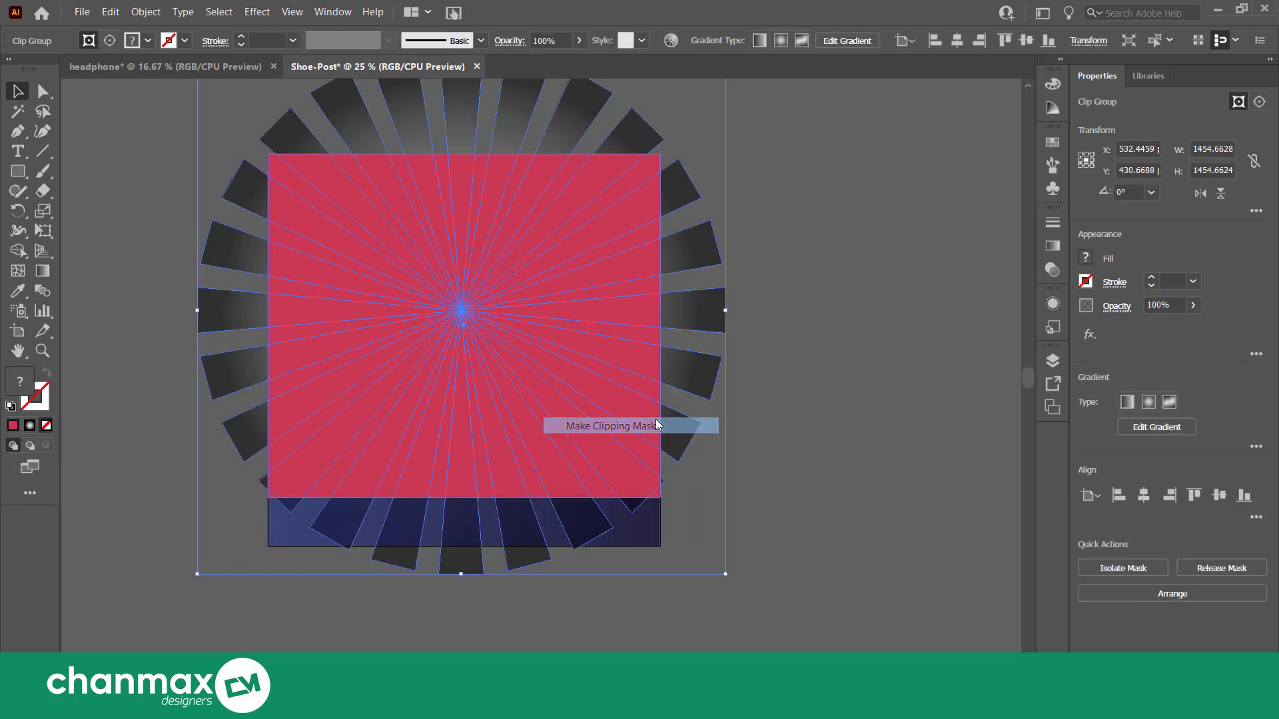
{"action": "left_click", "coordinate": [757, 352]}
Send the clipped sunburst to the back, then the red background behind it.
{"action": "scroll", "coordinate": [645, 363], "scroll_direction": "up", "scroll_amount": 1}
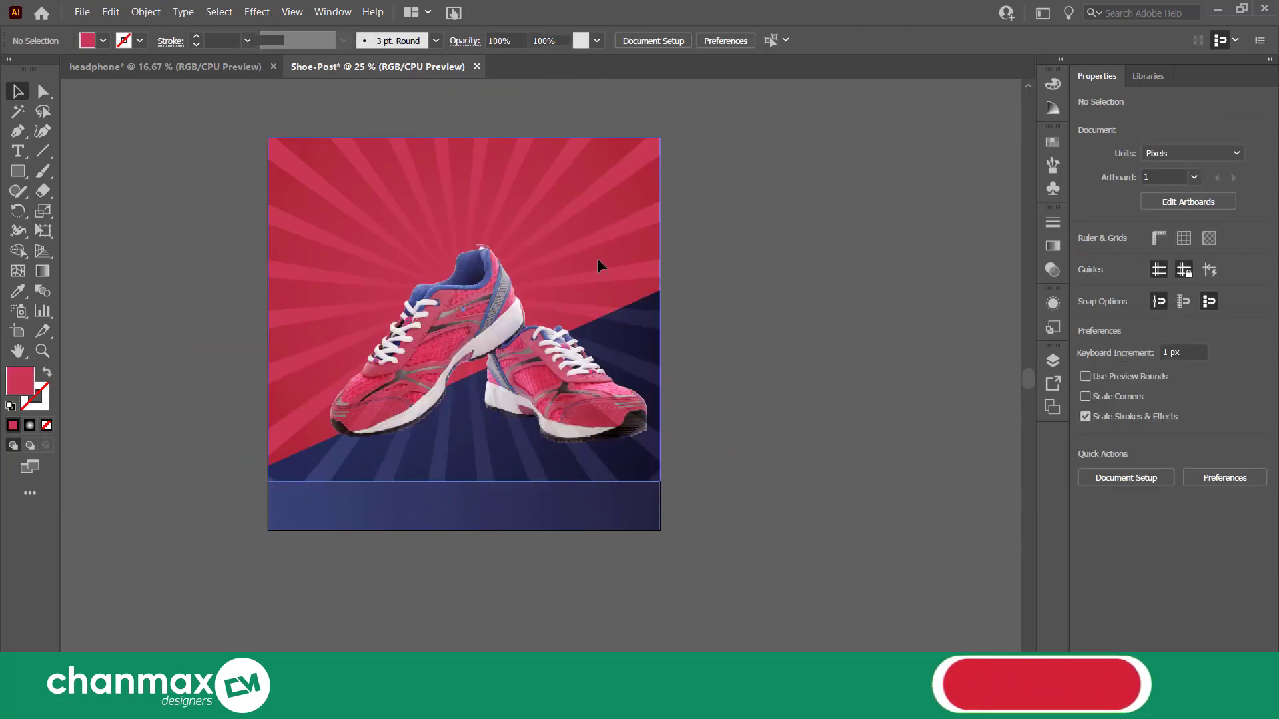
{"action": "right_click", "coordinate": [599, 261]}
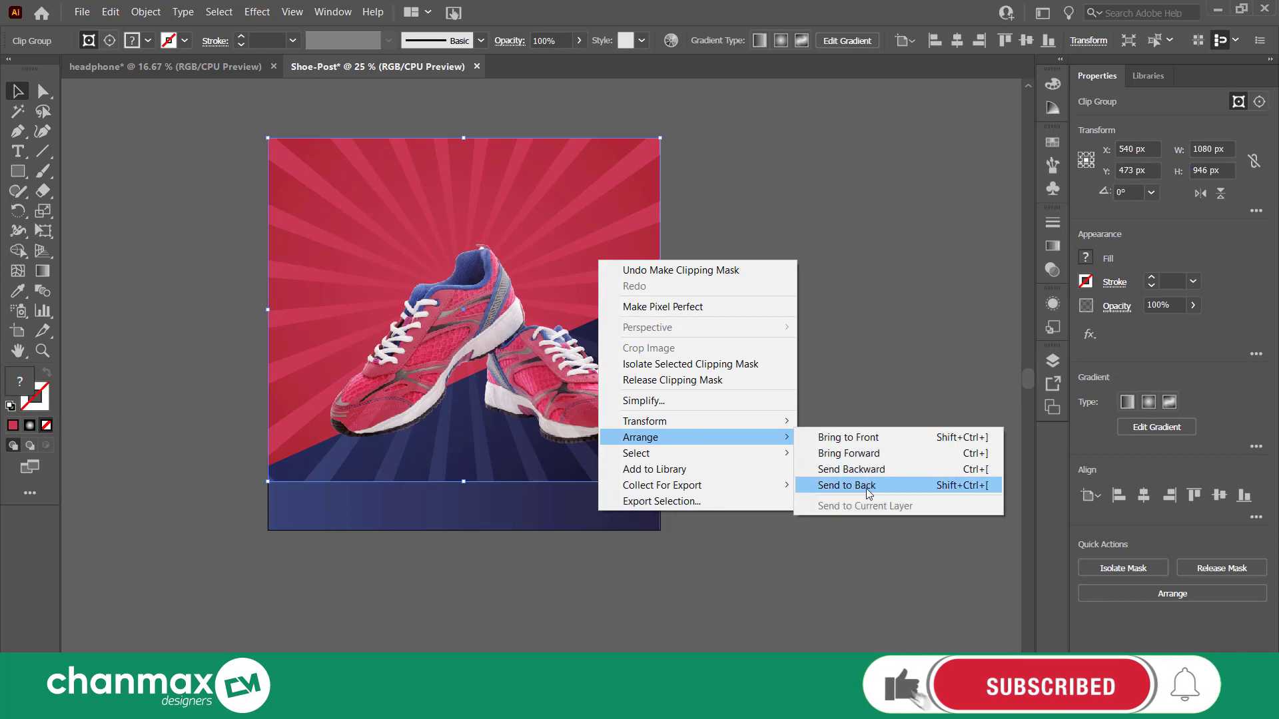
{"action": "left_click", "coordinate": [866, 489]}
{"action": "left_click", "coordinate": [667, 274]}
{"action": "right_click", "coordinate": [600, 201]}
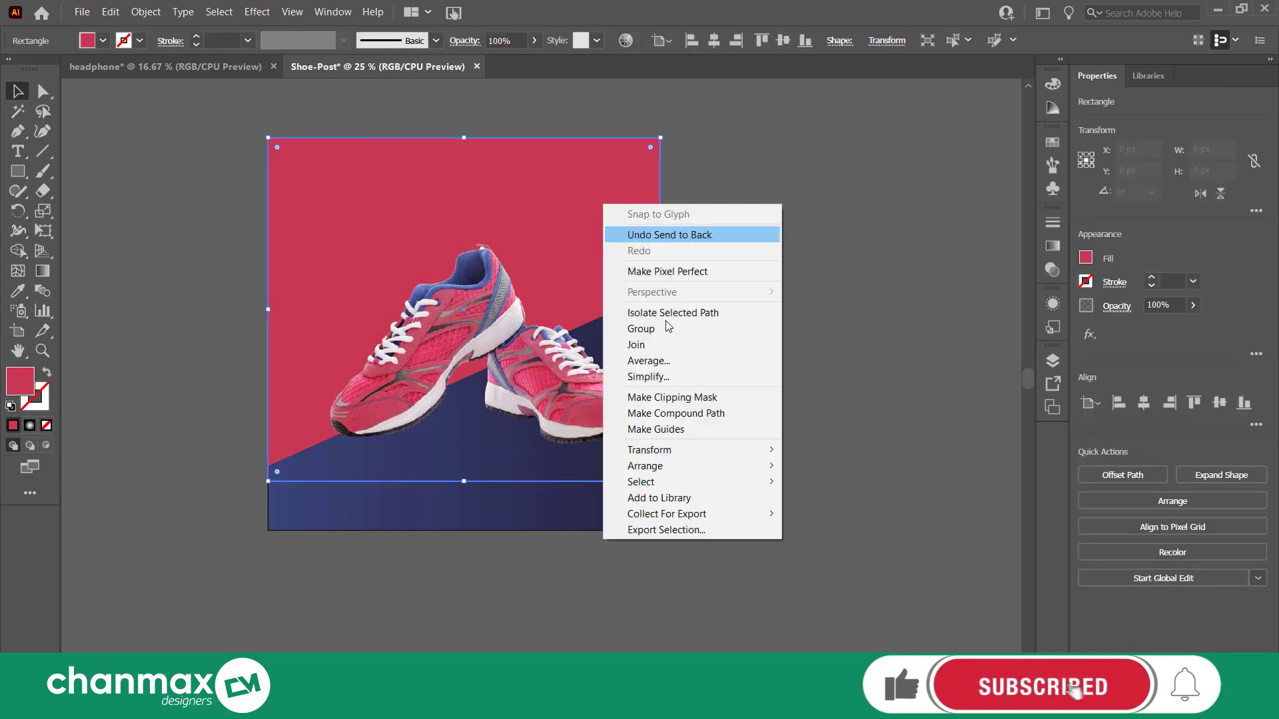
{"action": "left_click", "coordinate": [859, 514]}
{"action": "left_click", "coordinate": [785, 400]}
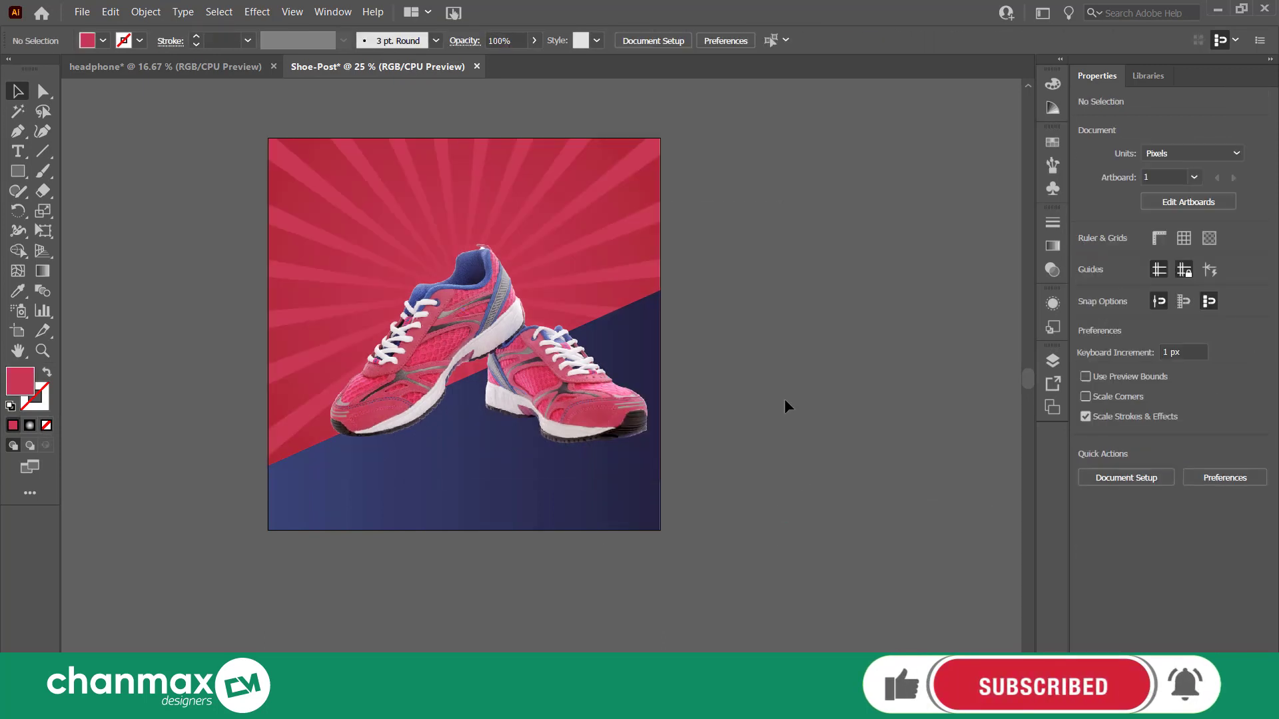
{"action": "scroll", "coordinate": [680, 398], "scroll_direction": "up", "scroll_amount": 1}
Fit the artboard in view and enlarge the shoe image slightly.
{"action": "scroll", "coordinate": [681, 399], "scroll_direction": "up", "scroll_amount": 1, "text": "alt"}
{"action": "left_click_drag", "start_coordinate": [717, 382], "coordinate": [878, 363]}
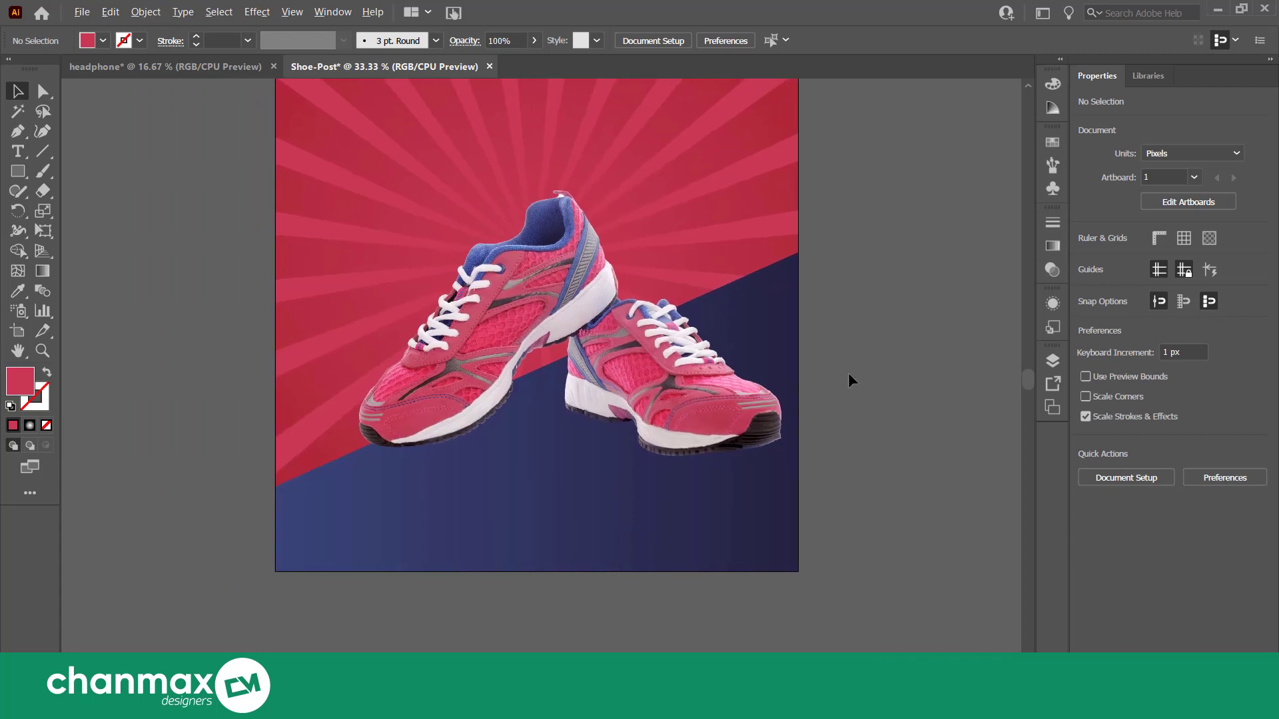
{"action": "key", "text": "ctrl+0"}
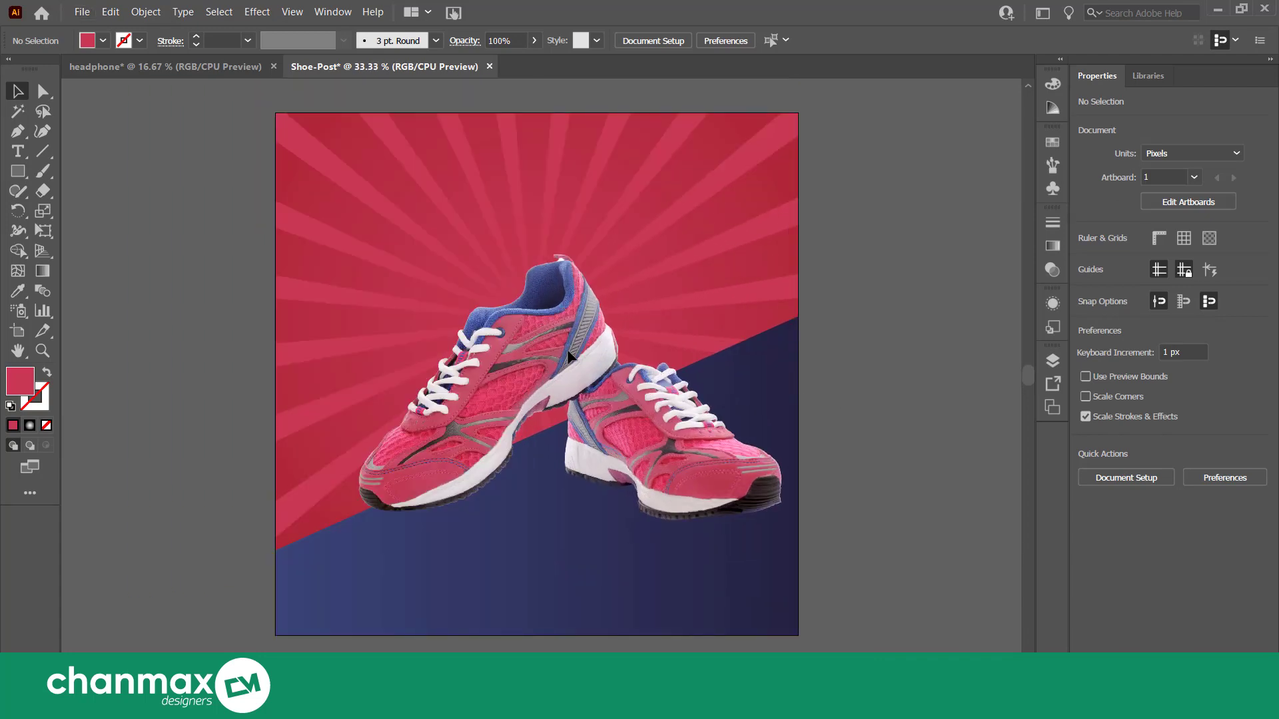
{"action": "left_click", "coordinate": [569, 357]}
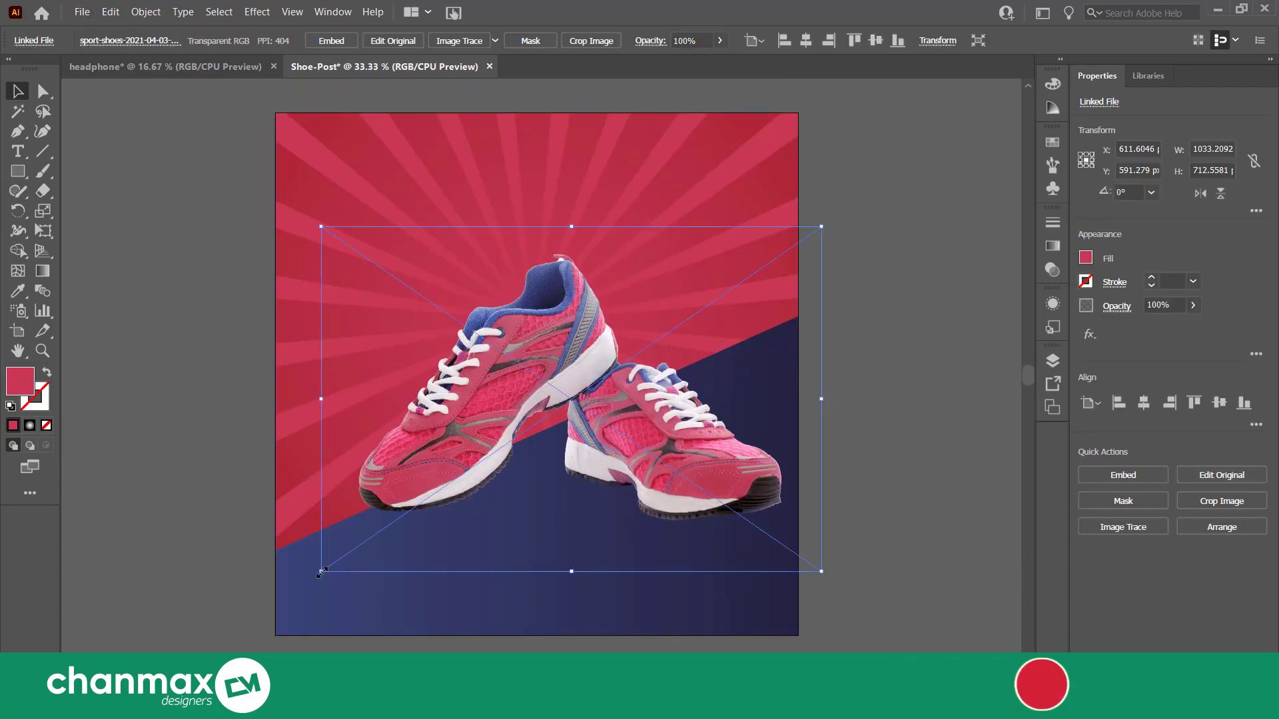
{"action": "left_click_drag", "start_coordinate": [320, 573], "coordinate": [312, 576]}
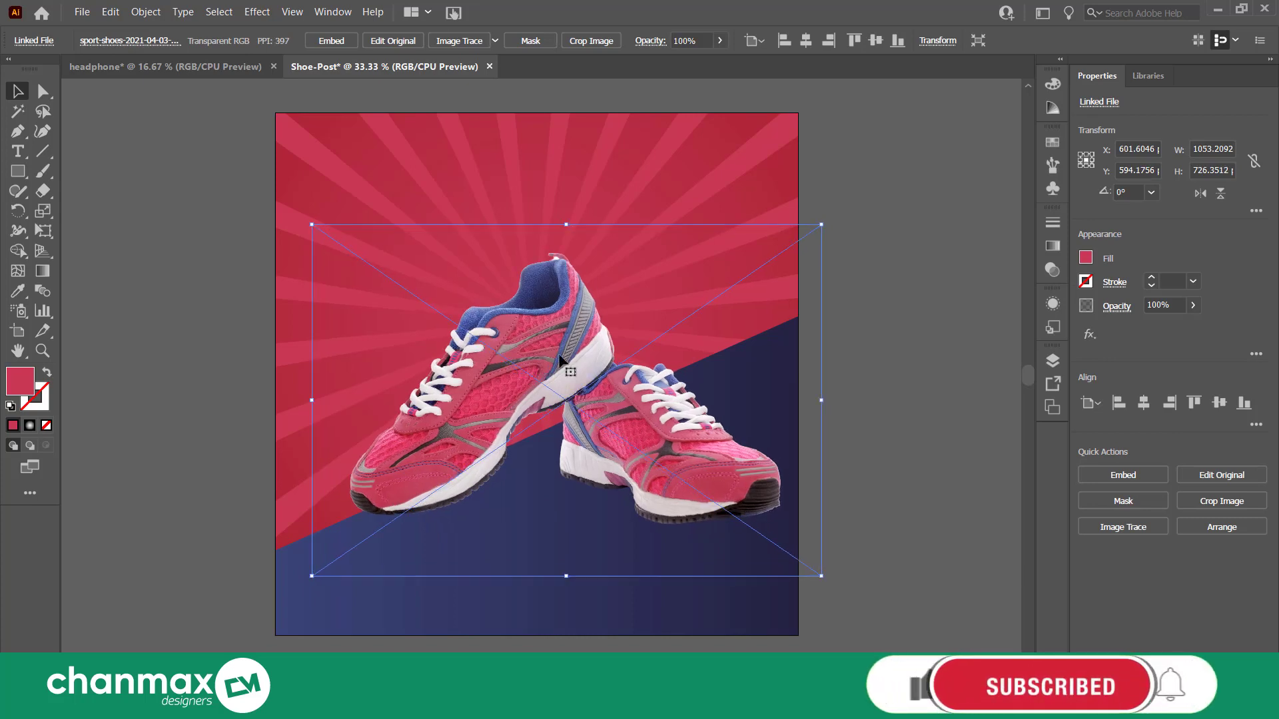
{"action": "left_click", "coordinate": [890, 353]}
{"action": "mouse_move", "coordinate": [890, 353]}
{"action": "left_mouse_down"}
{"action": "mouse_move", "coordinate": [829, 342]}
{"action": "mouse_move", "coordinate": [843, 342]}
{"action": "left_mouse_up"}
Give the shoe image a Drop Shadow with a 30 px blur.
{"action": "left_click", "coordinate": [506, 347]}
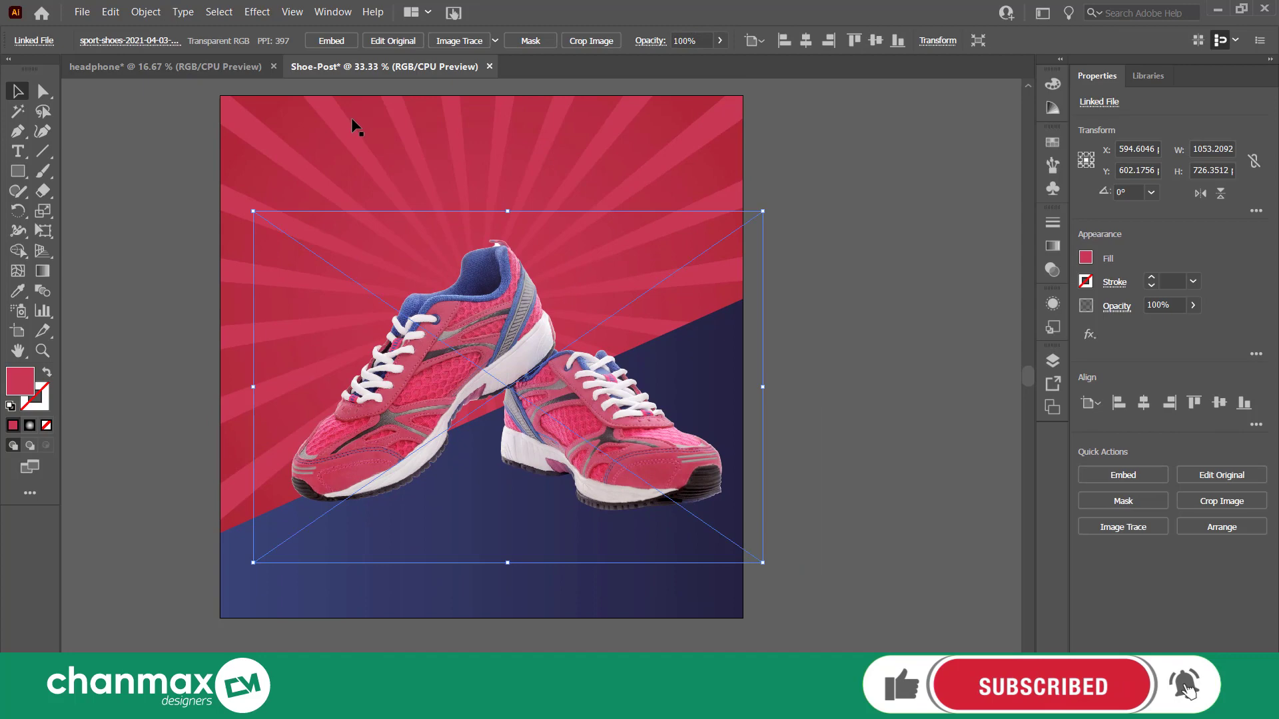
{"action": "left_click", "coordinate": [269, 13]}
{"action": "mouse_move", "coordinate": [277, 226]}
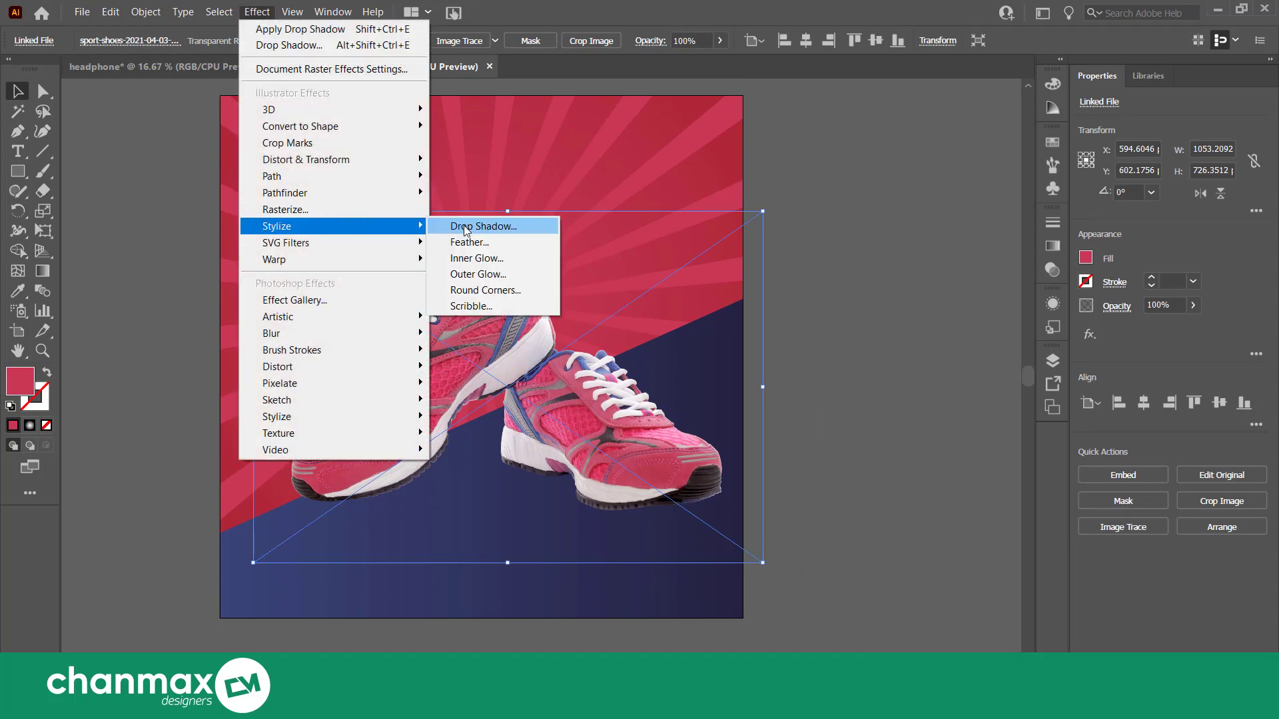
{"action": "left_click", "coordinate": [465, 227]}
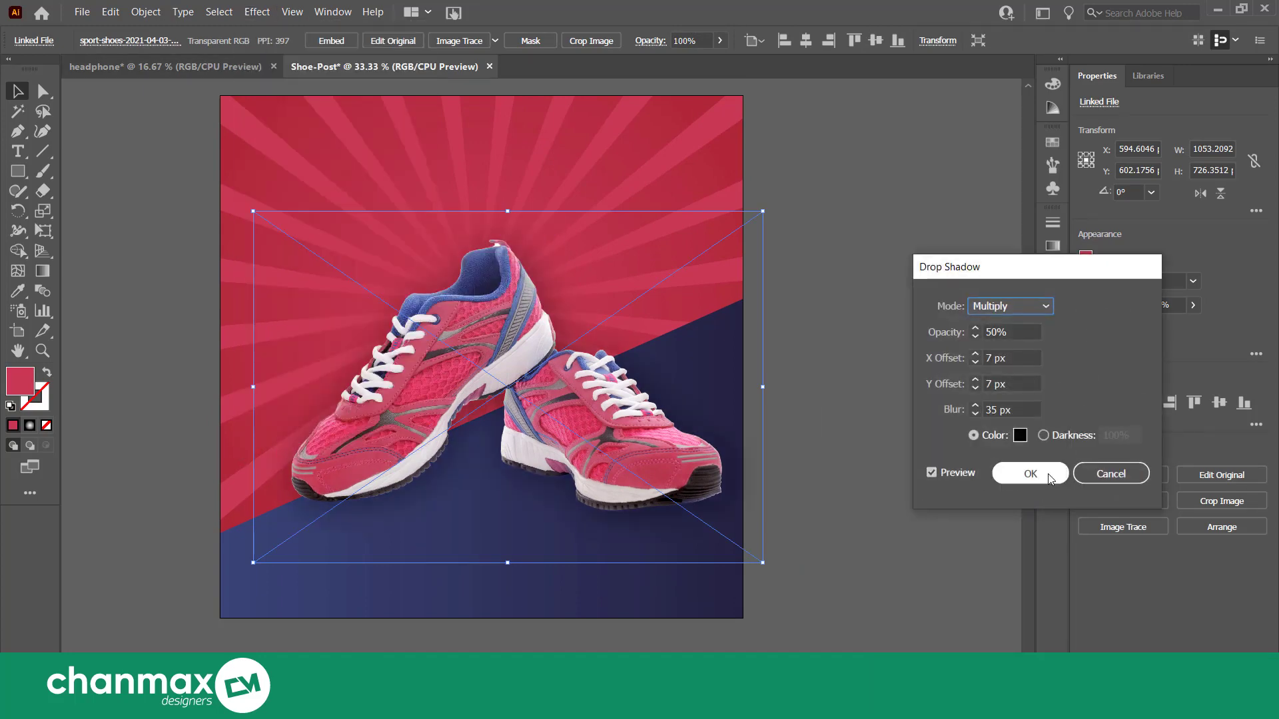
{"action": "left_click", "coordinate": [1022, 407]}
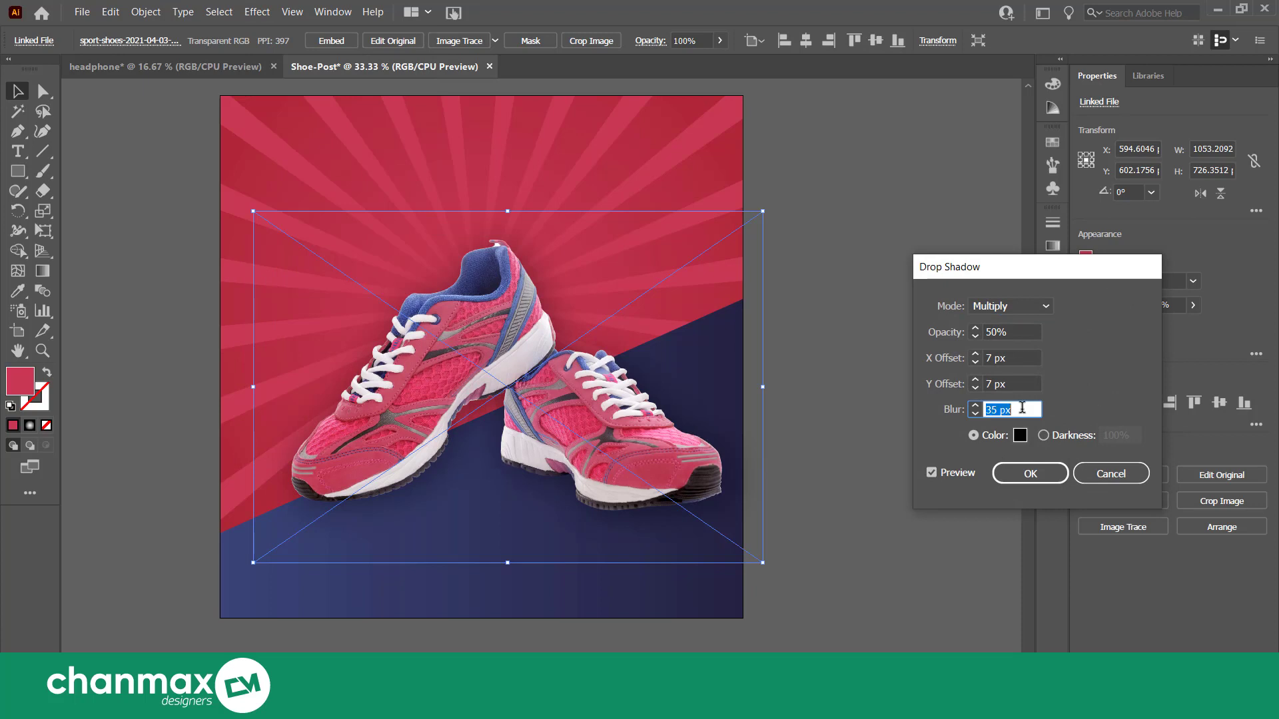
{"action": "key", "text": "Down"}
{"action": "key", "text": "Down"}
{"action": "key", "text": "Down"}
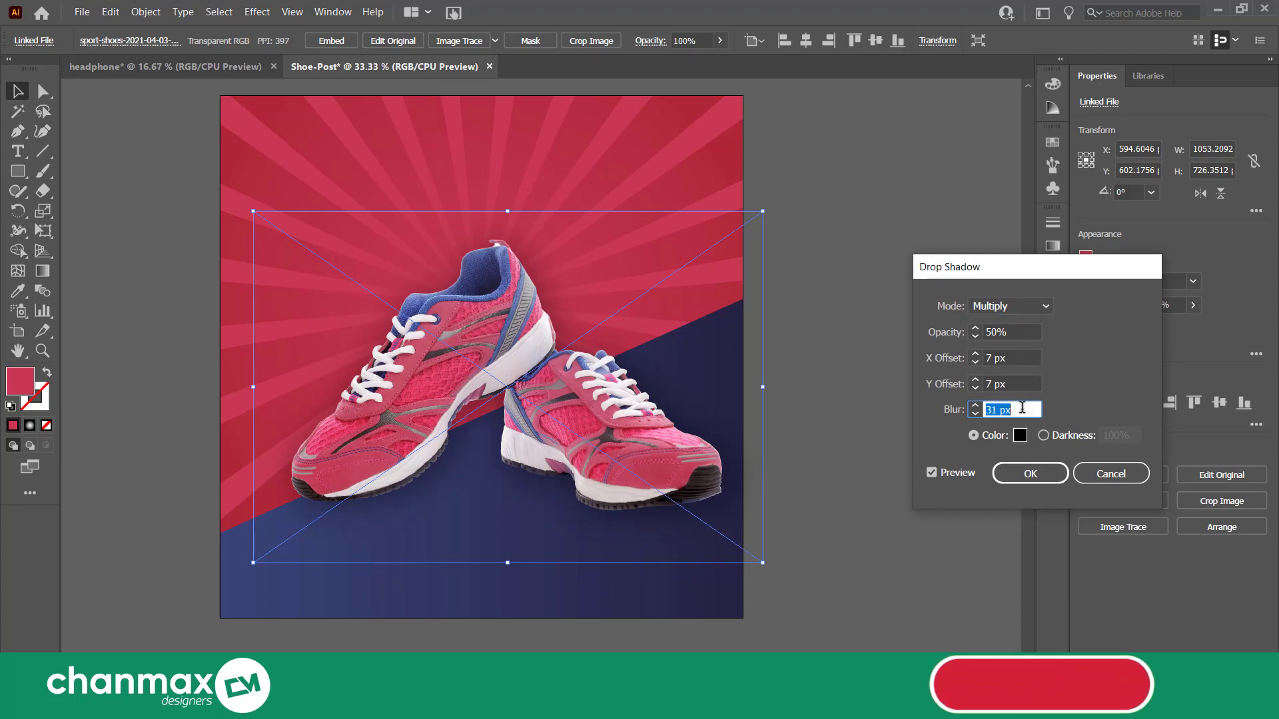
{"action": "left_click", "coordinate": [1031, 474]}
{"action": "left_click", "coordinate": [846, 368]}
{"action": "scroll", "coordinate": [846, 368], "scroll_direction": "up", "scroll_amount": 1}
{"action": "scroll", "coordinate": [846, 369], "scroll_direction": "up", "scroll_amount": 1}
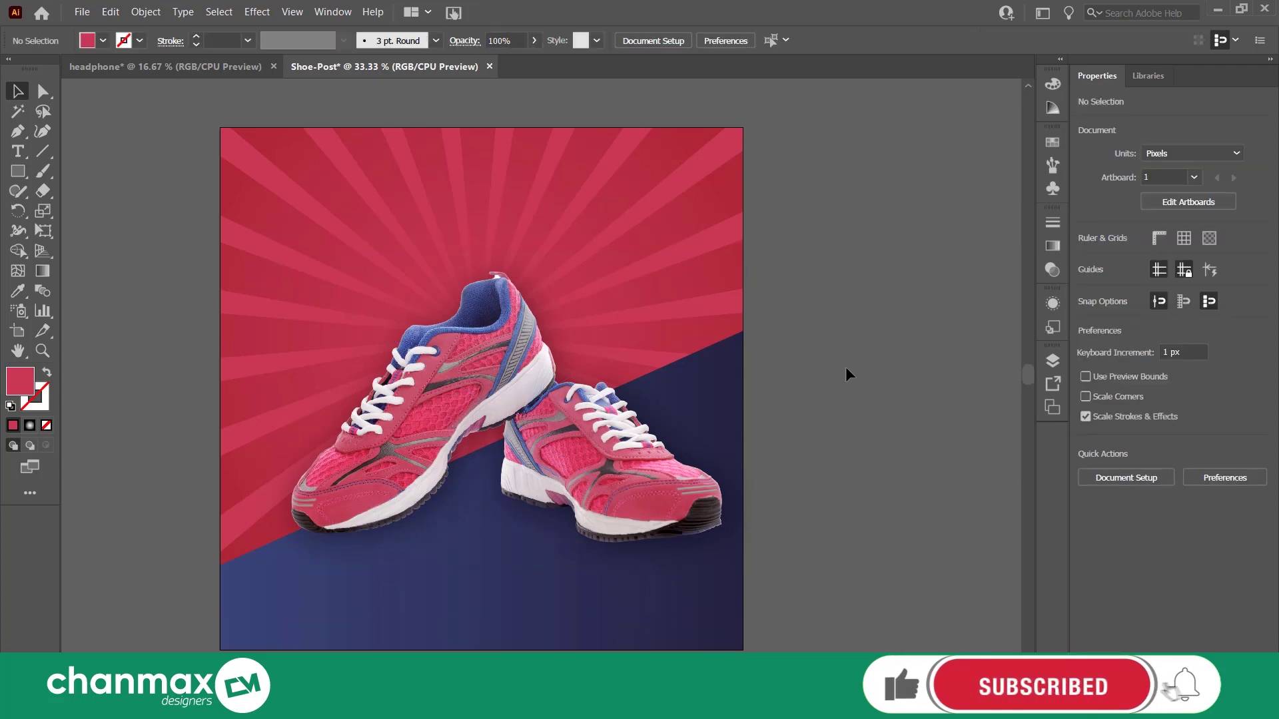
{"action": "scroll", "coordinate": [846, 368], "scroll_direction": "up", "scroll_amount": 1}
{"action": "scroll", "coordinate": [847, 374], "scroll_direction": "down", "scroll_amount": 1}
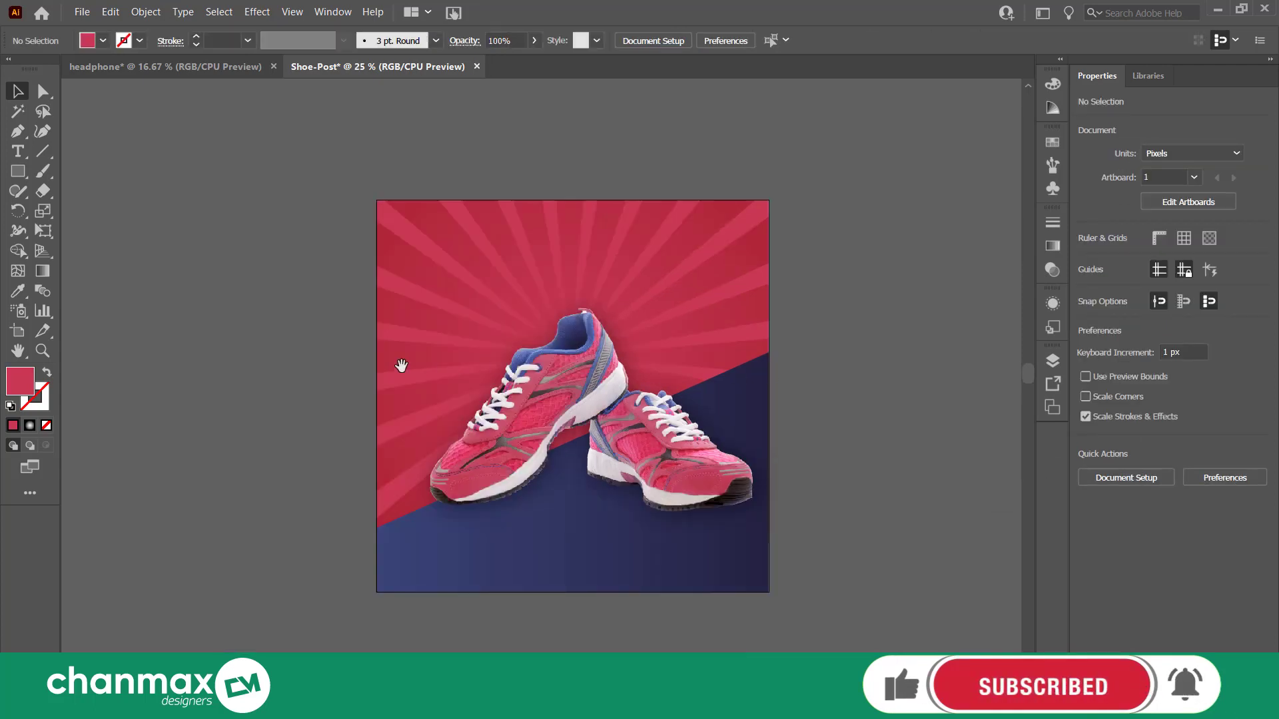
{"action": "scroll", "coordinate": [854, 386], "scroll_direction": "up", "scroll_amount": 2}
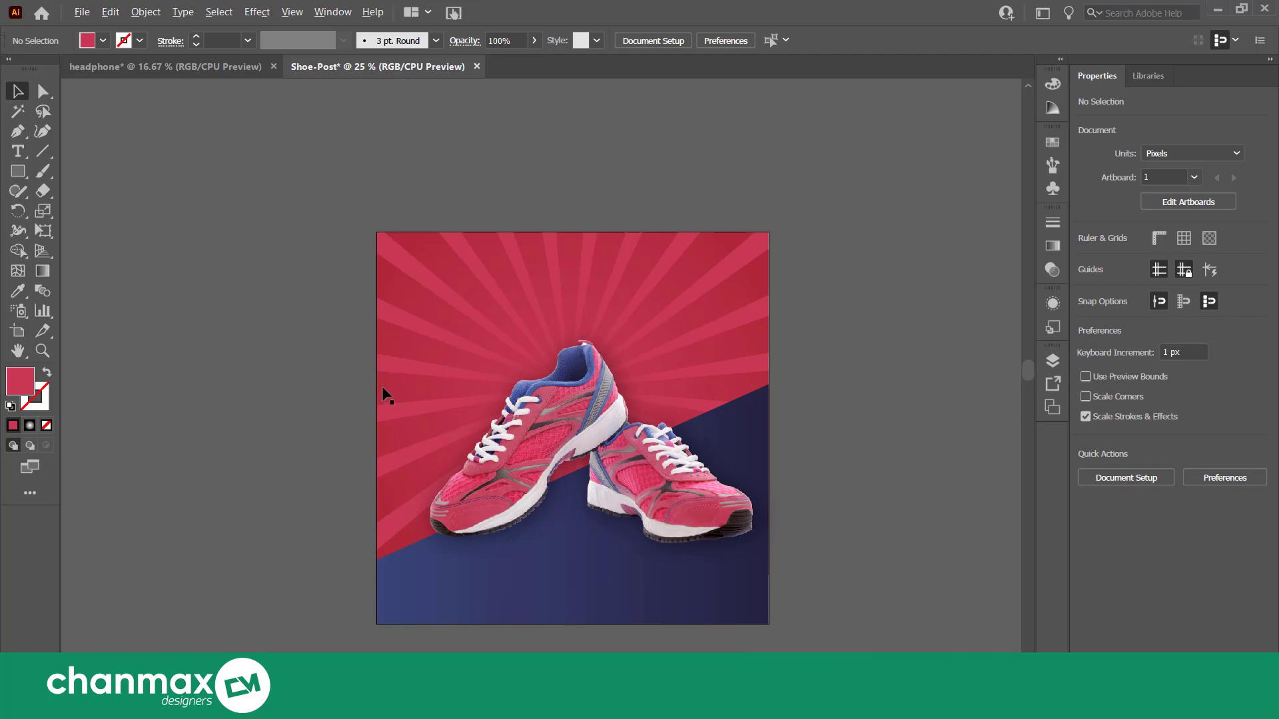
{"action": "scroll", "coordinate": [381, 388], "scroll_direction": "up", "scroll_amount": 2}
{"action": "scroll", "coordinate": [342, 391], "scroll_direction": "down", "scroll_amount": 1}
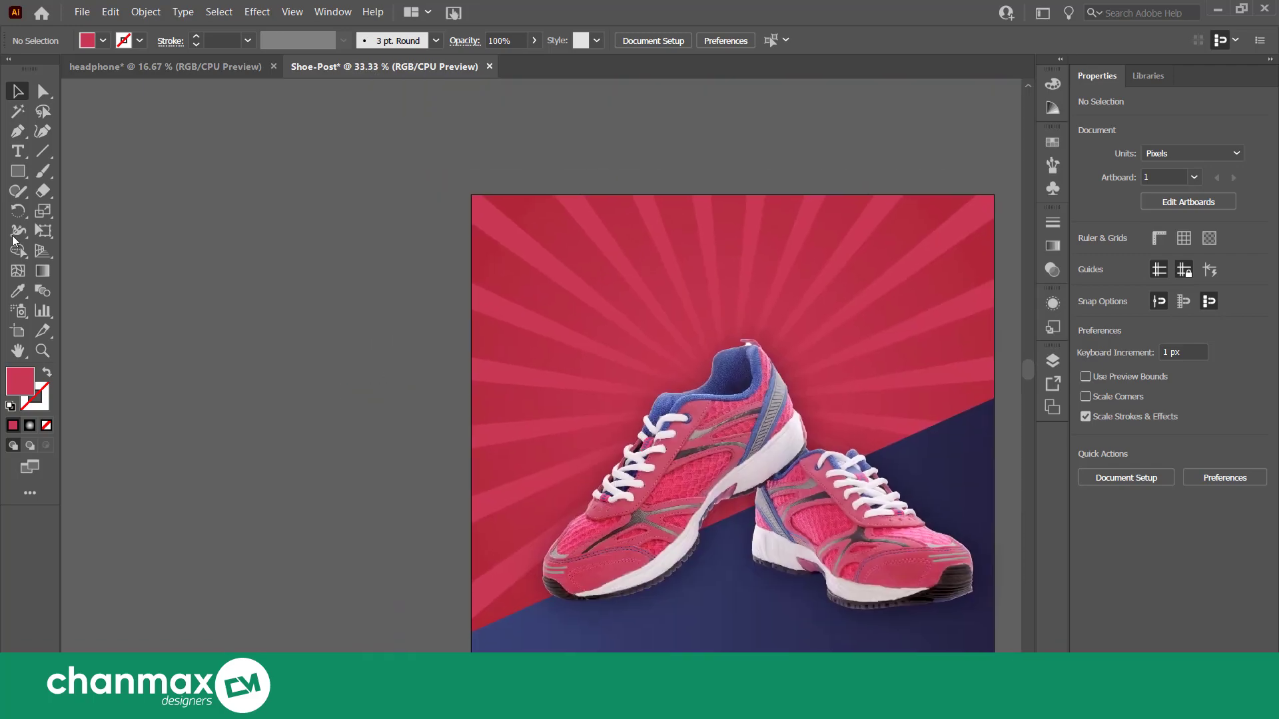
Type SUMMER left of the artboard and scale it down to a smaller size.
{"action": "key", "text": "t"}
{"action": "left_click", "coordinate": [191, 318]}
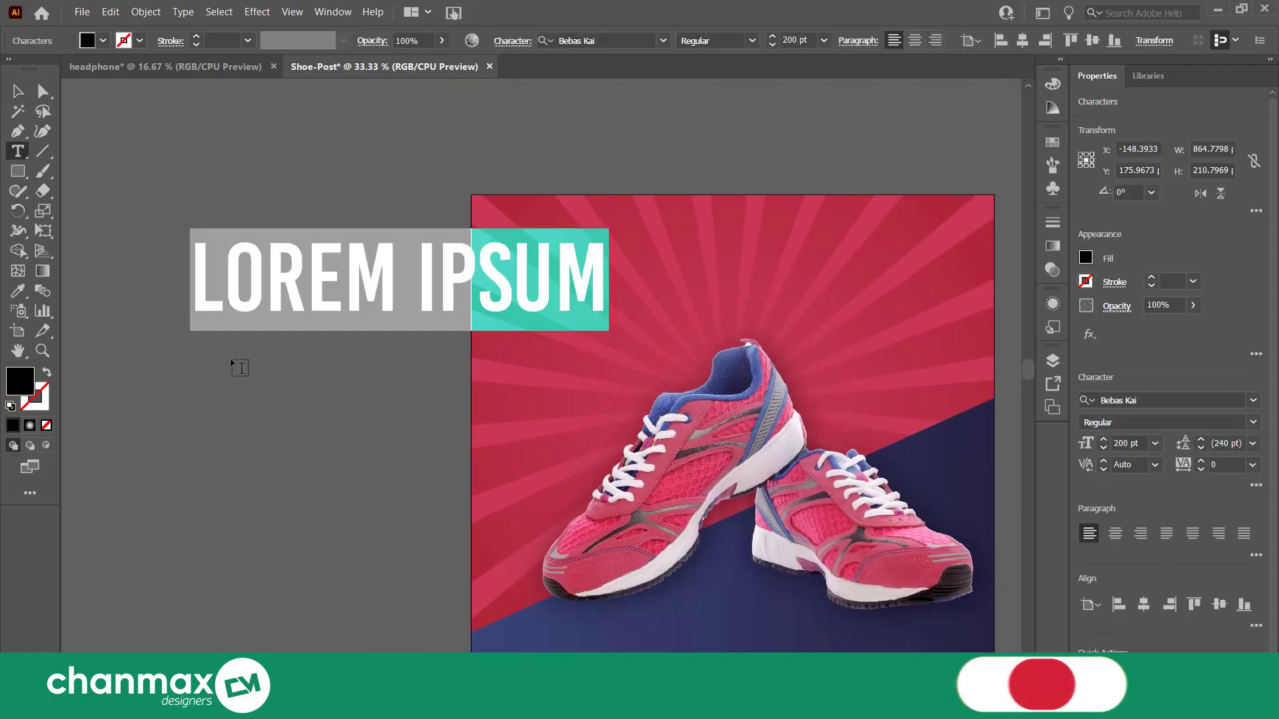
{"action": "type", "text": "SUMM"}
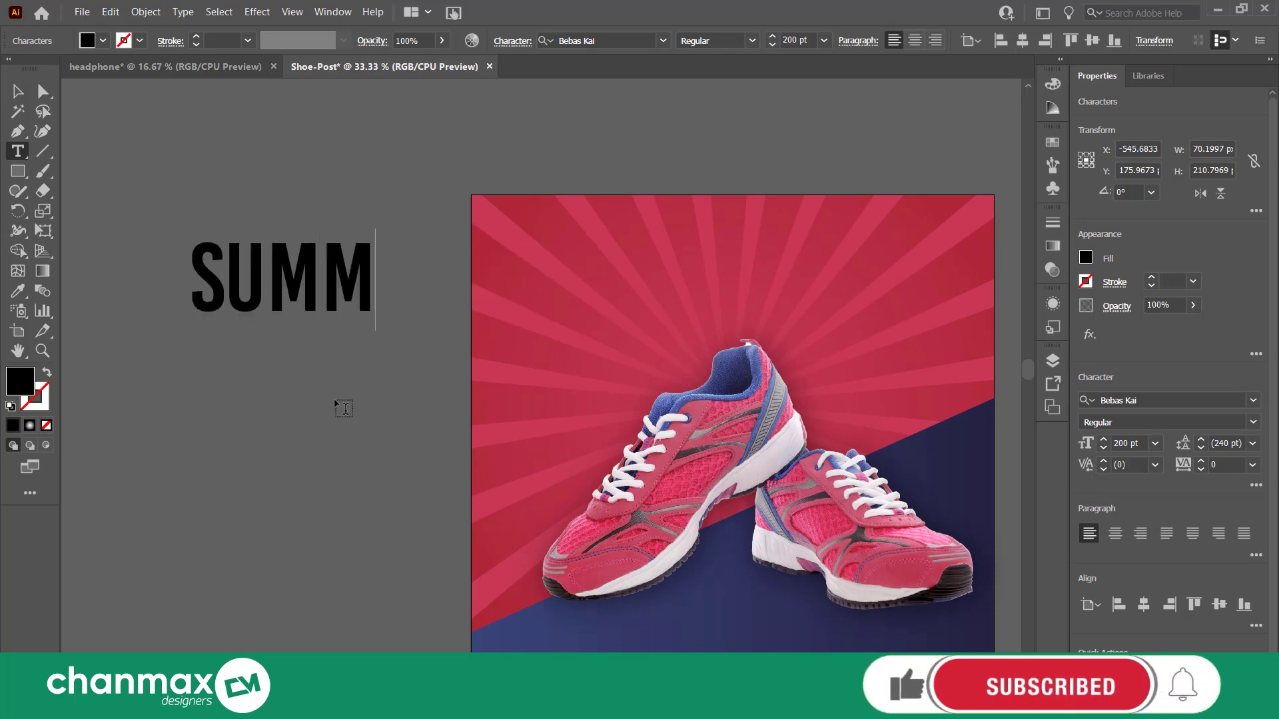
{"action": "type", "text": "ER"}
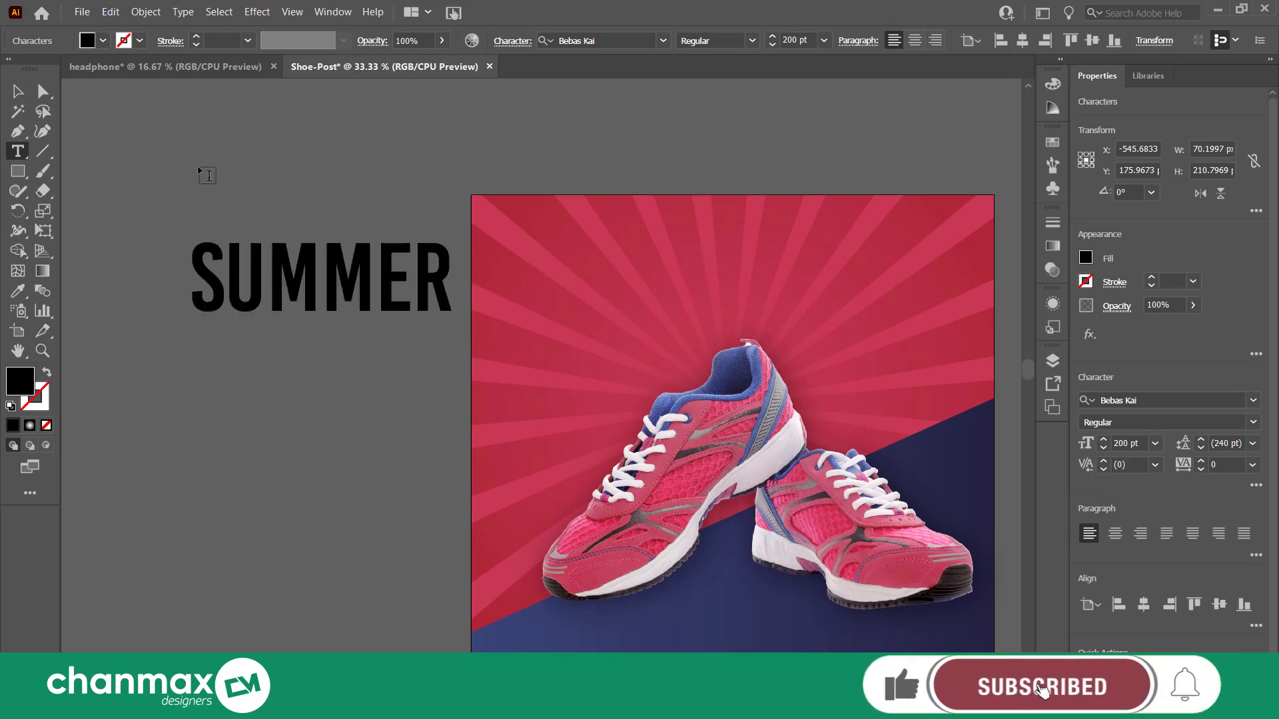
{"action": "key", "text": "Escape"}
{"action": "left_click_drag", "start_coordinate": [450, 329], "coordinate": [305, 321]}
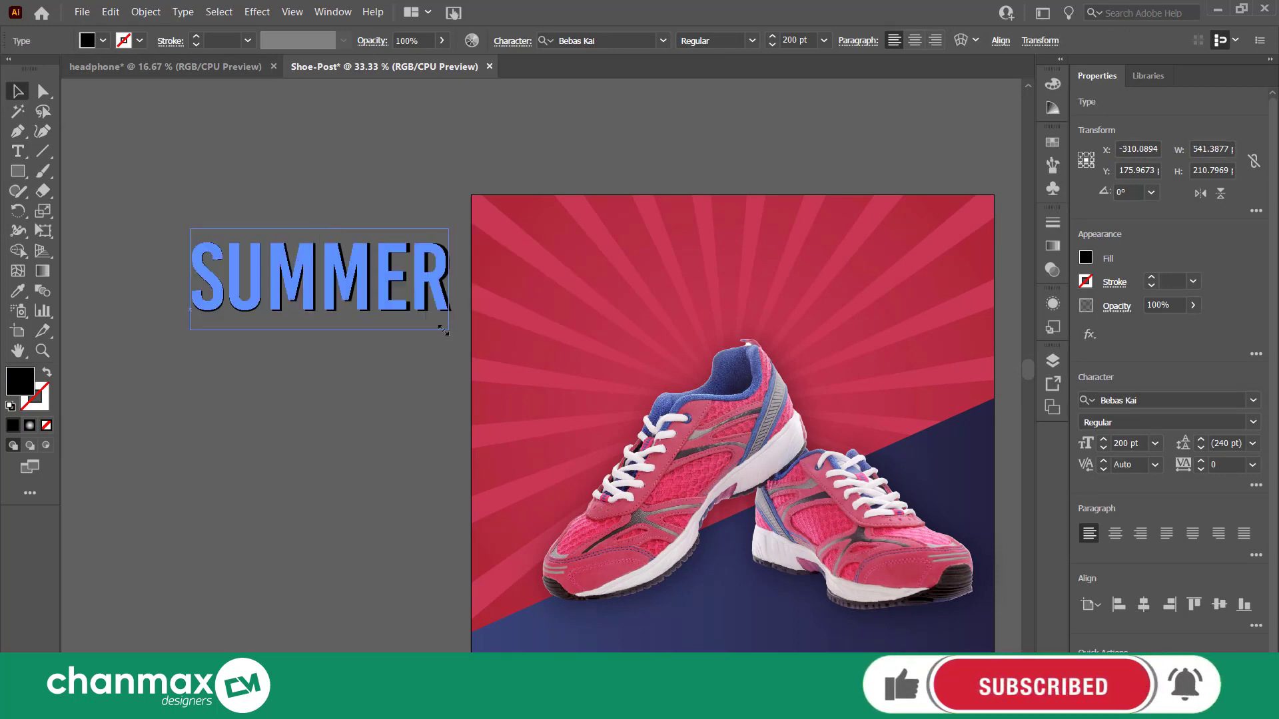
{"action": "left_click", "coordinate": [308, 321]}
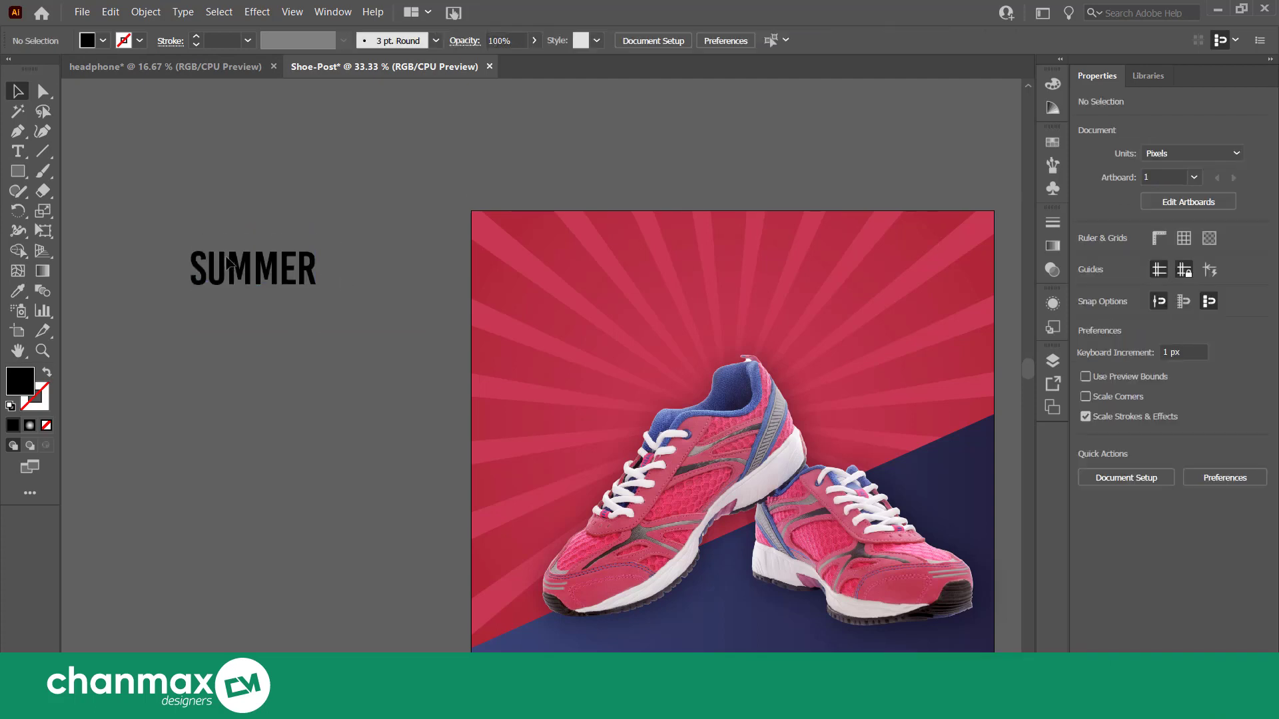
Alt-drag a copy of SUMMER just below the original.
{"action": "key", "text": "ctrl+a"}
{"action": "left_click", "coordinate": [246, 340]}
{"action": "left_click", "coordinate": [254, 285]}
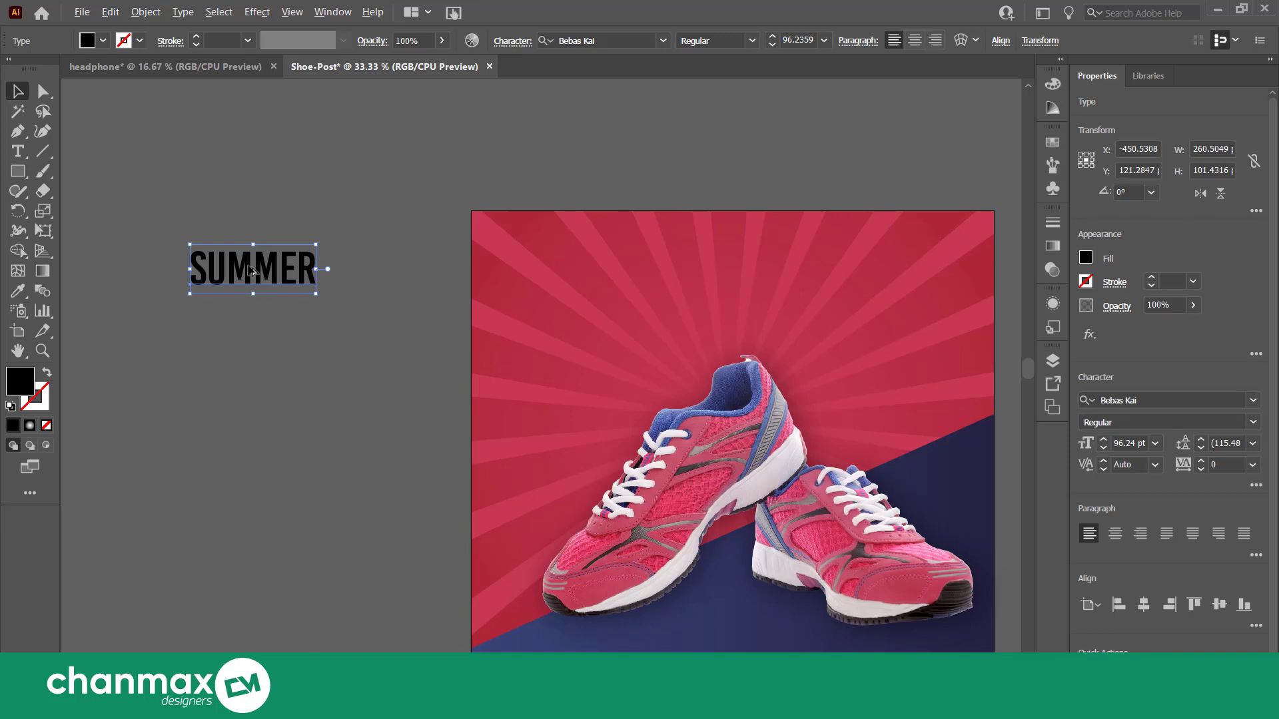
{"action": "left_click_drag", "start_coordinate": [254, 275], "coordinate": [248, 311]}
Change the upper SUMMER line's font to Poppins Light.
{"action": "left_click", "coordinate": [231, 360]}
{"action": "left_click", "coordinate": [18, 151]}
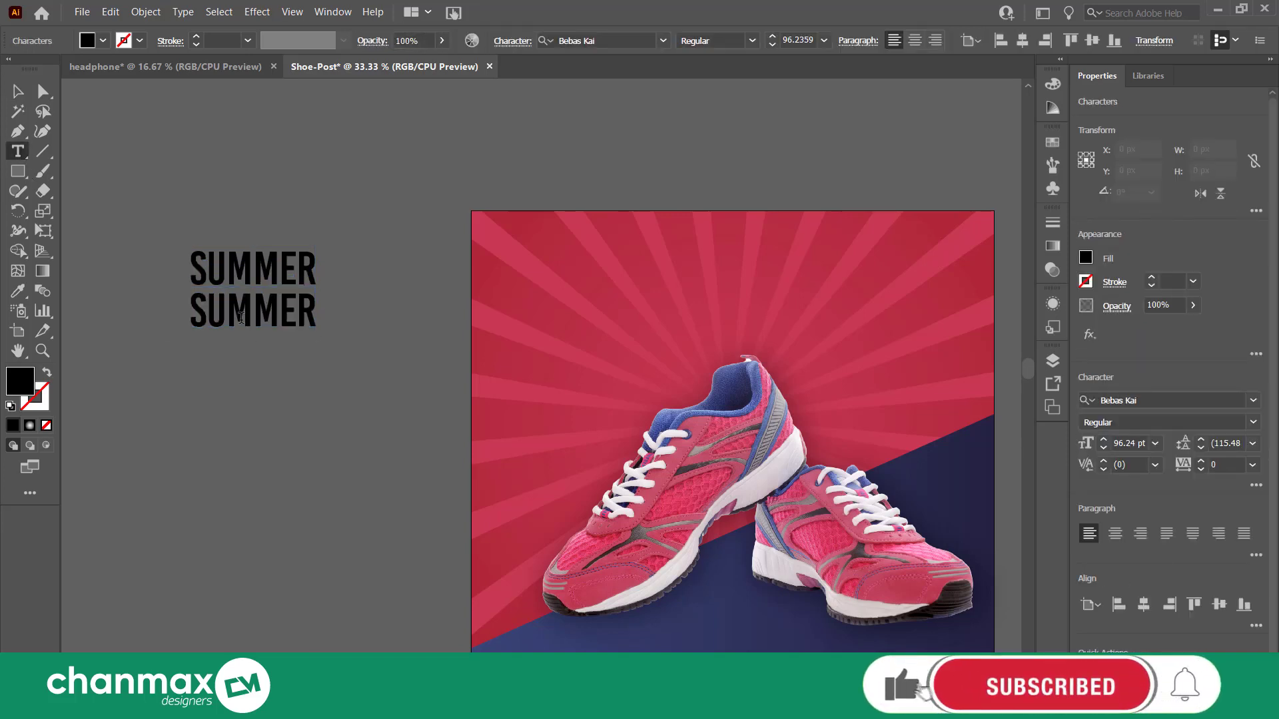
{"action": "double_click", "coordinate": [253, 310]}
{"action": "double_click", "coordinate": [253, 268]}
{"action": "left_click", "coordinate": [1253, 422]}
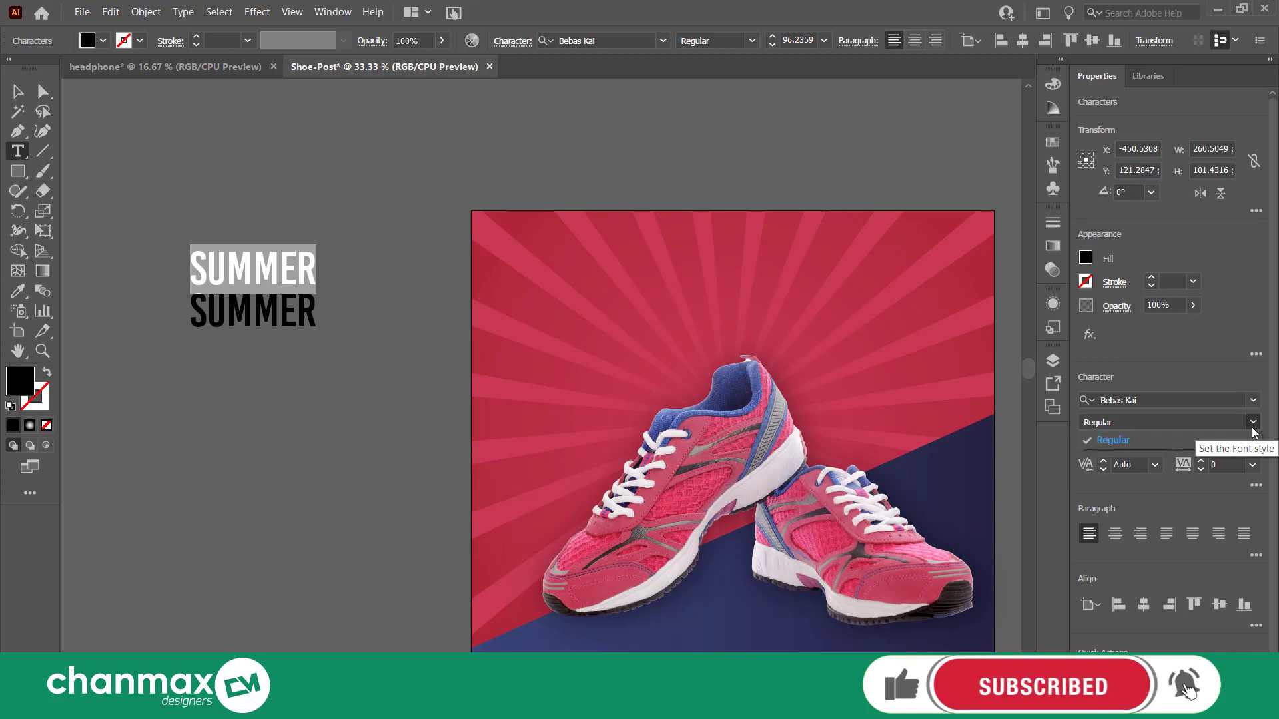
{"action": "left_click", "coordinate": [280, 323]}
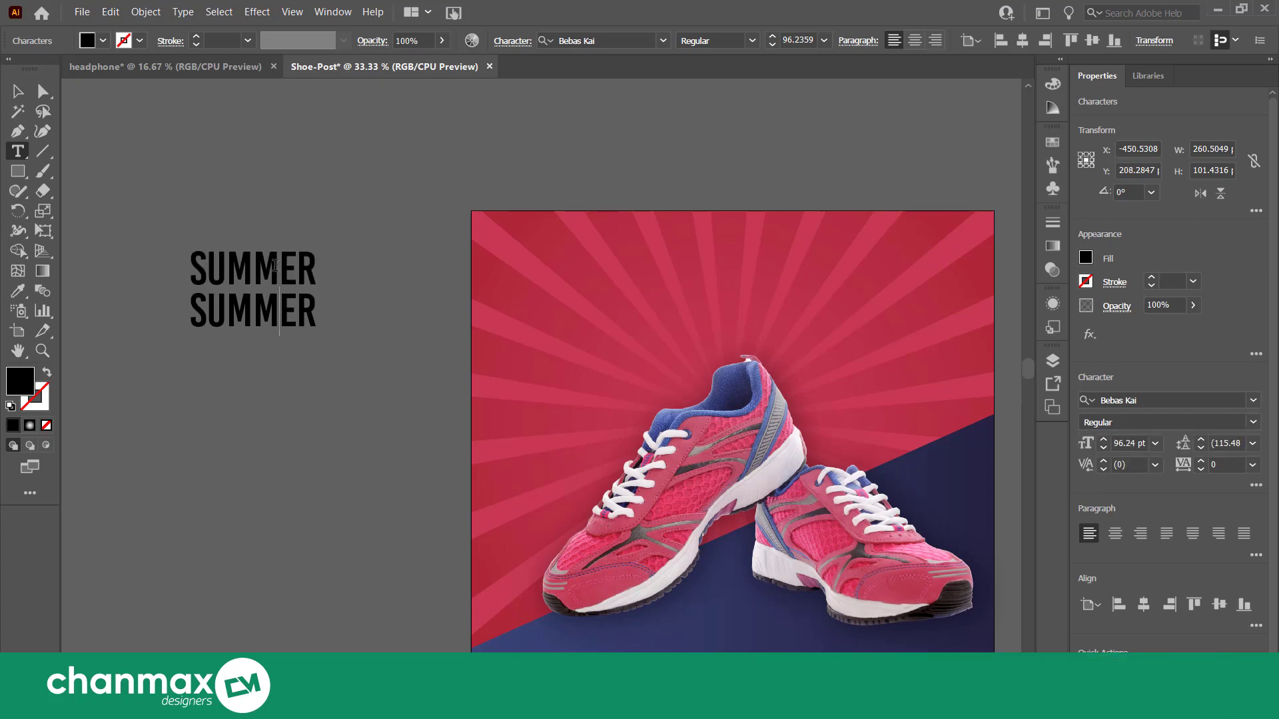
{"action": "double_click", "coordinate": [275, 265]}
{"action": "left_click", "coordinate": [1178, 402]}
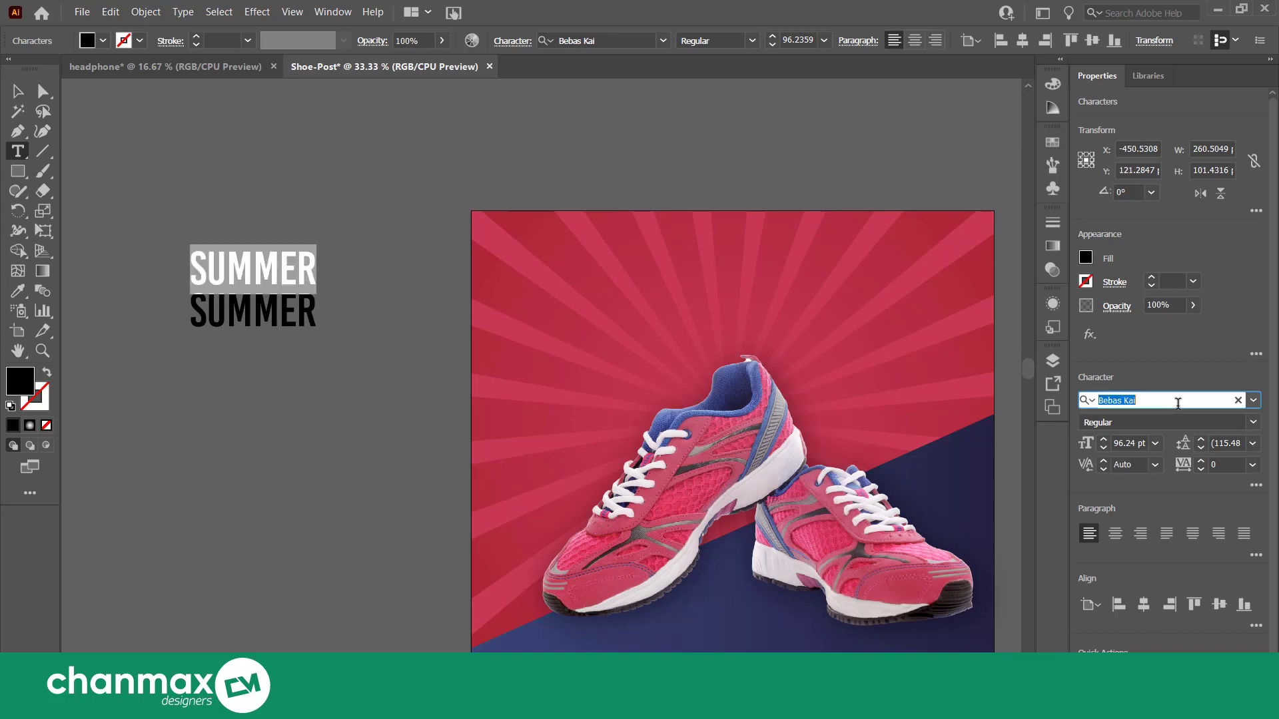
{"action": "type", "text": "popp"}
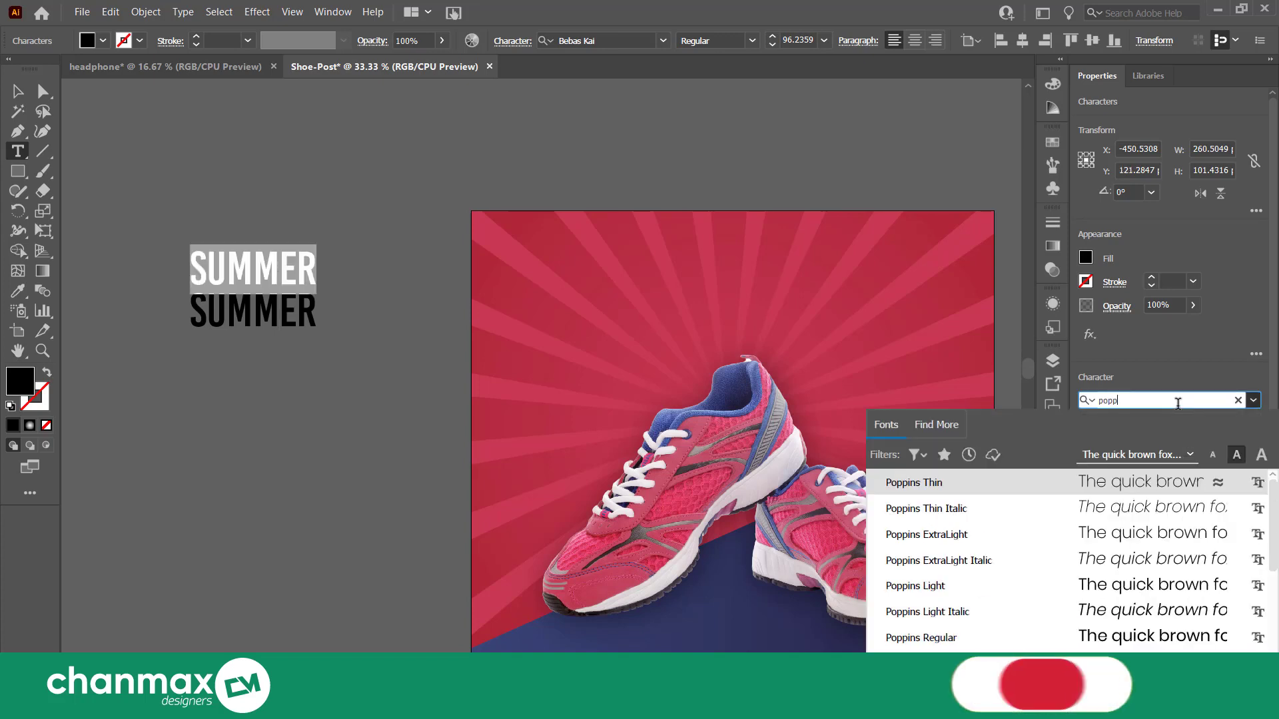
{"action": "left_click", "coordinate": [1066, 585]}
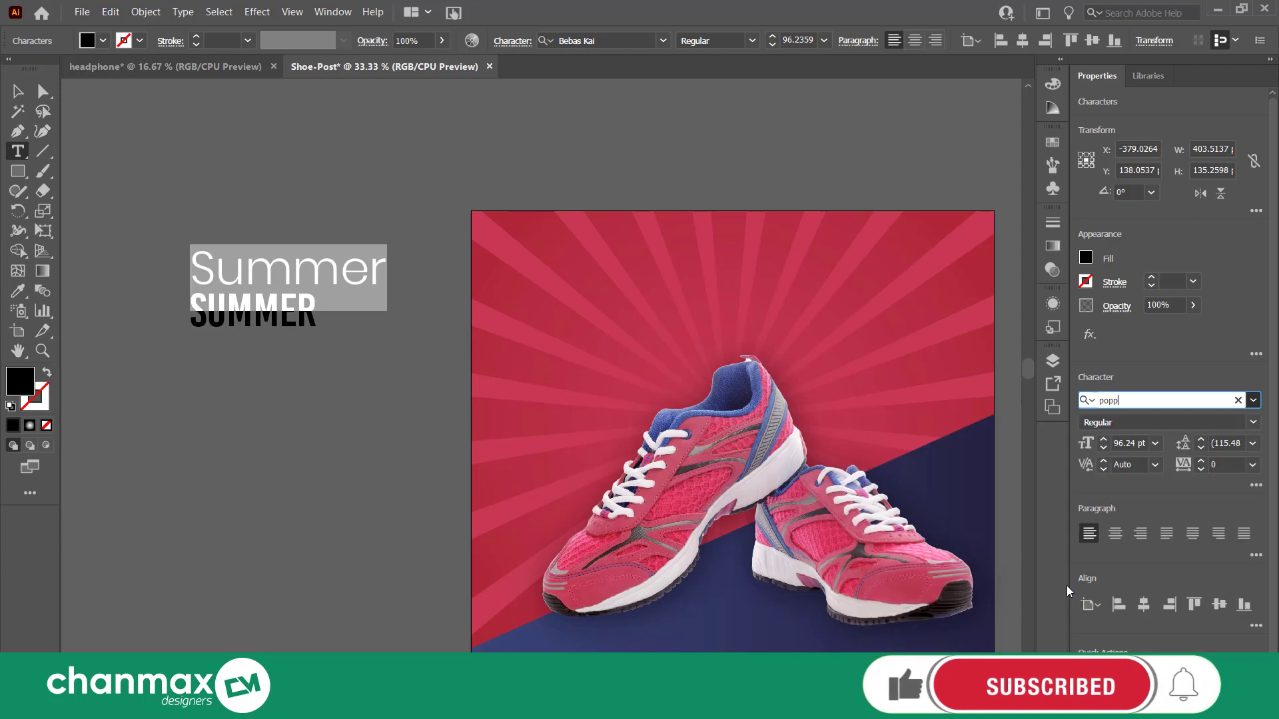
{"action": "left_click", "coordinate": [18, 91]}
Copy the Poppins Light style onto the lower SUMMER line with the Eyedropper.
{"action": "left_click", "coordinate": [158, 371]}
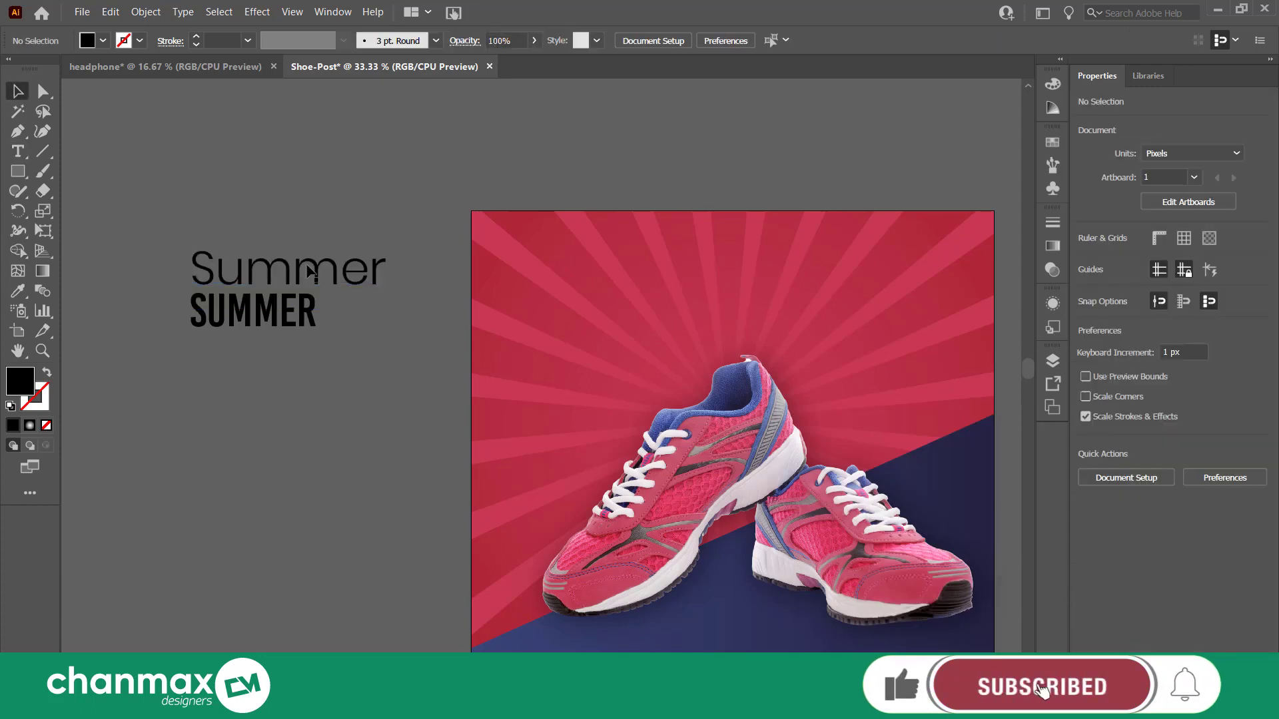
{"action": "left_click", "coordinate": [370, 273]}
{"action": "left_click", "coordinate": [311, 360]}
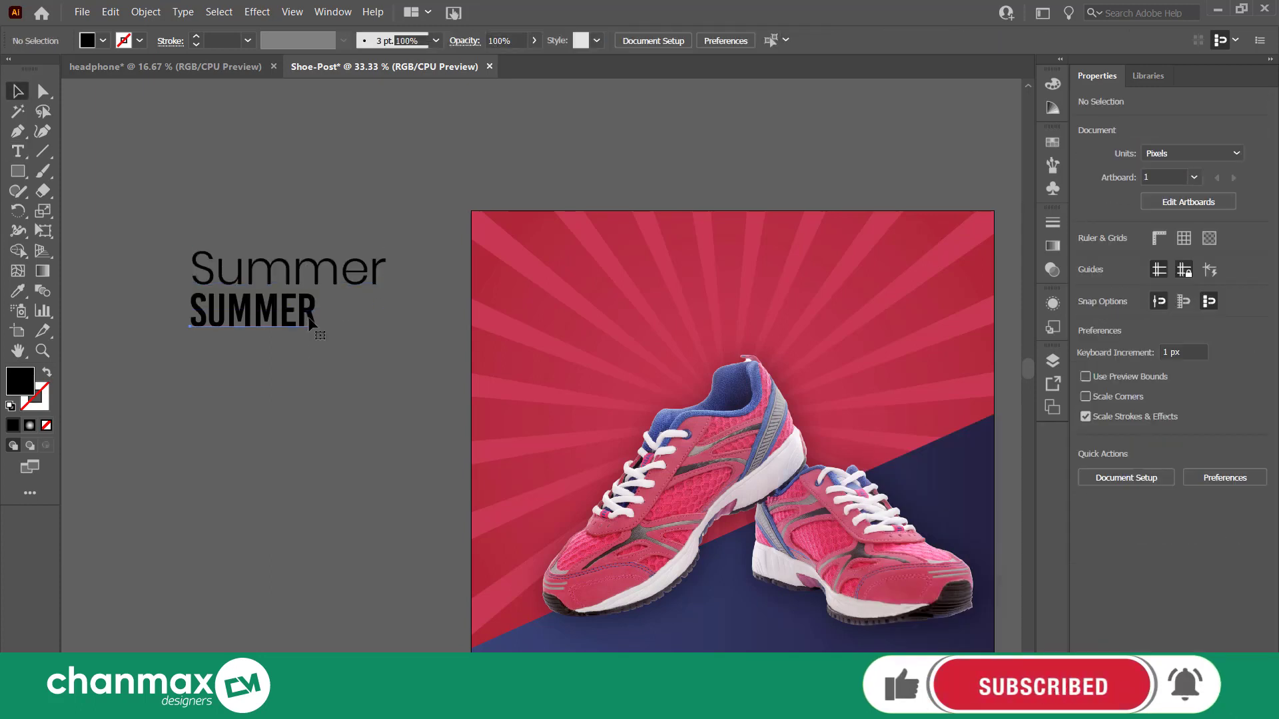
{"action": "left_click", "coordinate": [293, 313]}
{"action": "left_click", "coordinate": [18, 290]}
{"action": "left_click", "coordinate": [194, 268]}
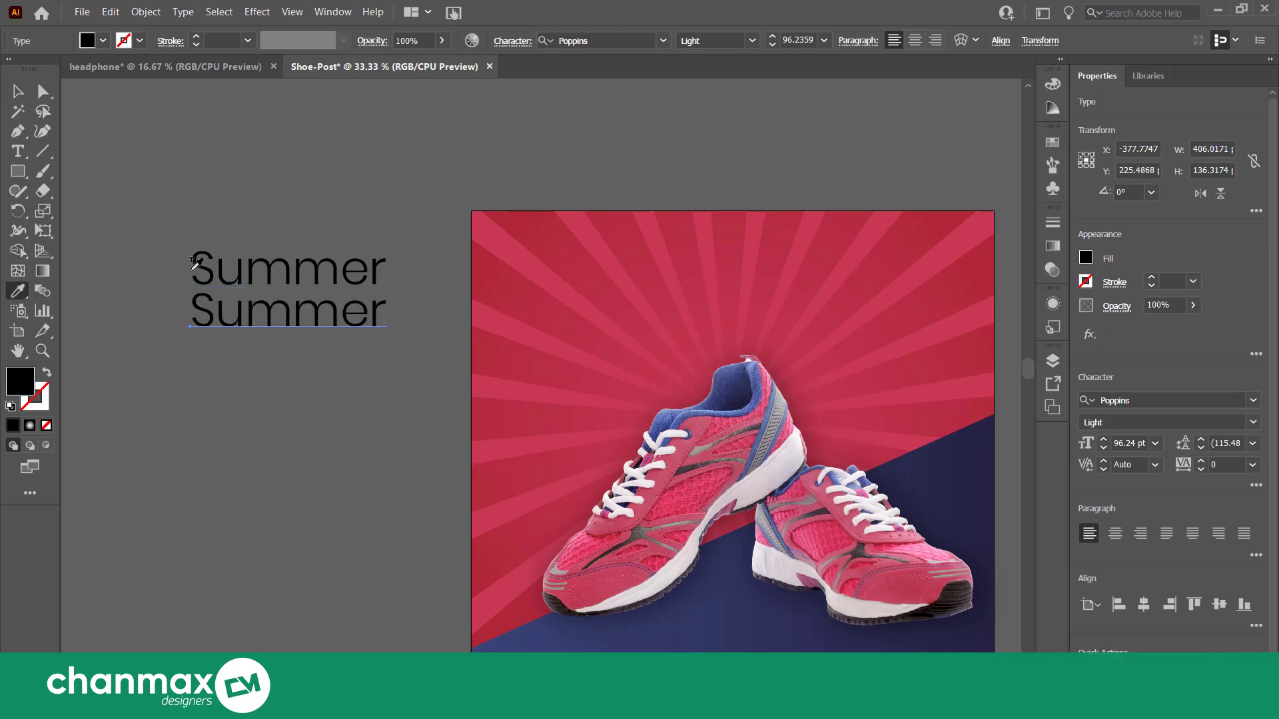
Retype the second line as Seasonal and add a copy below reading Sale.
{"action": "double_click", "coordinate": [247, 314]}
{"action": "type", "text": "Sea"}
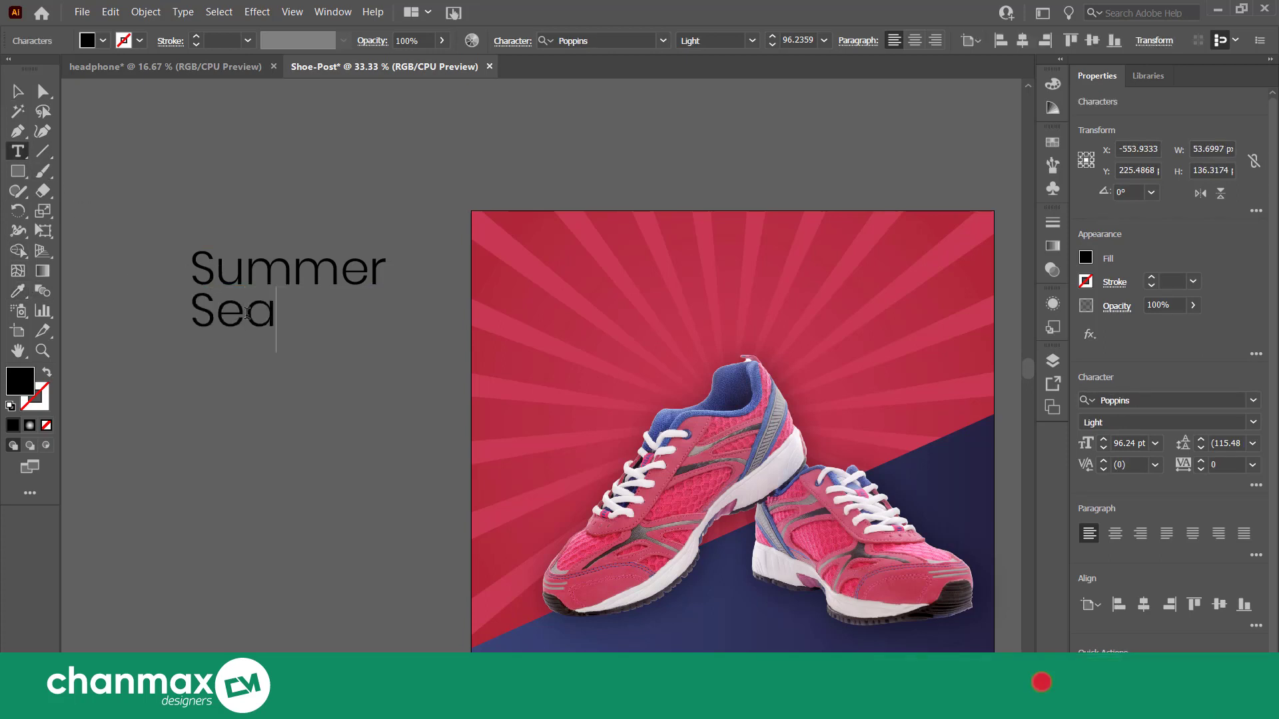
{"action": "type", "text": "sonal"}
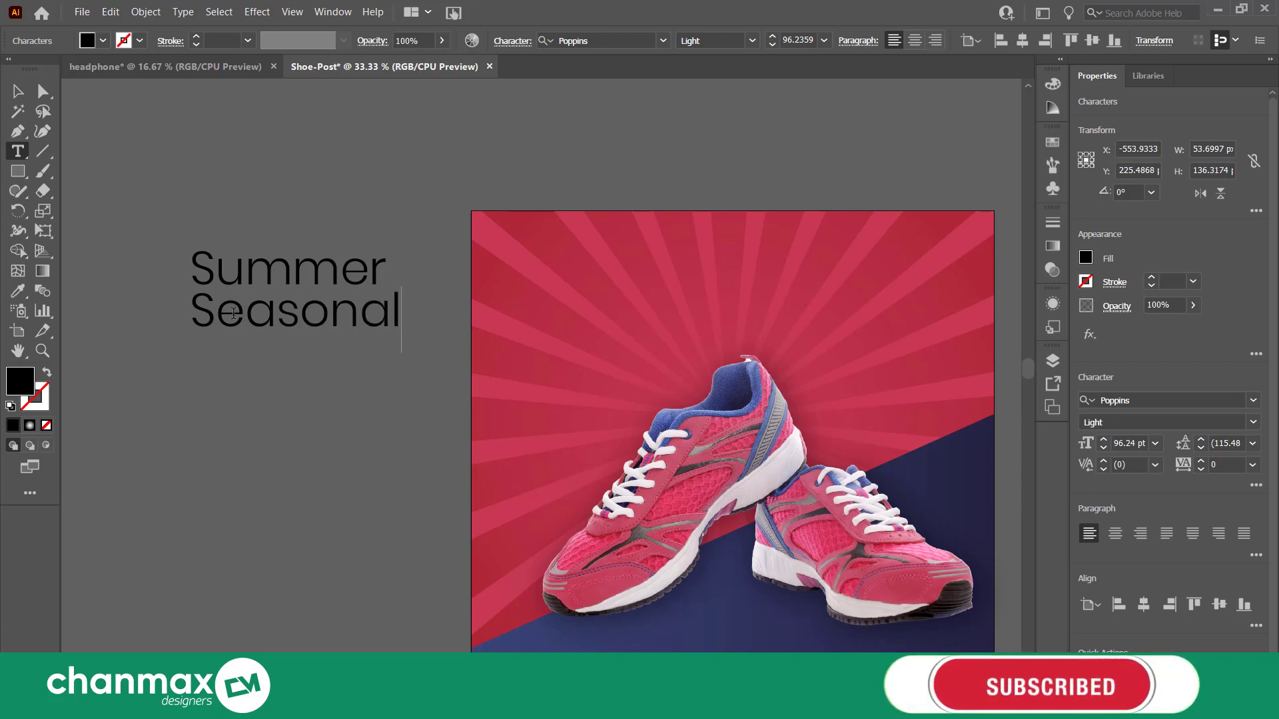
{"action": "left_click", "coordinate": [17, 91]}
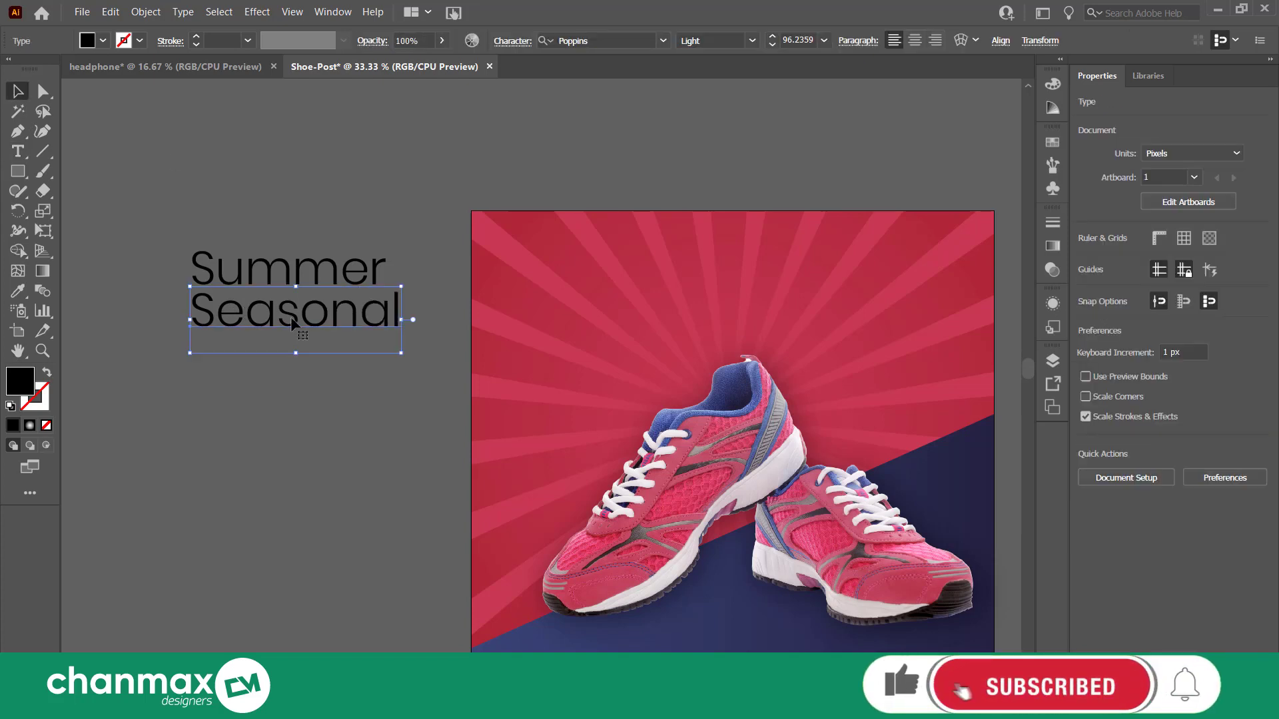
{"action": "left_click_drag", "start_coordinate": [293, 324], "coordinate": [293, 375]}
{"action": "key", "text": "t"}
{"action": "left_click", "coordinate": [254, 353]}
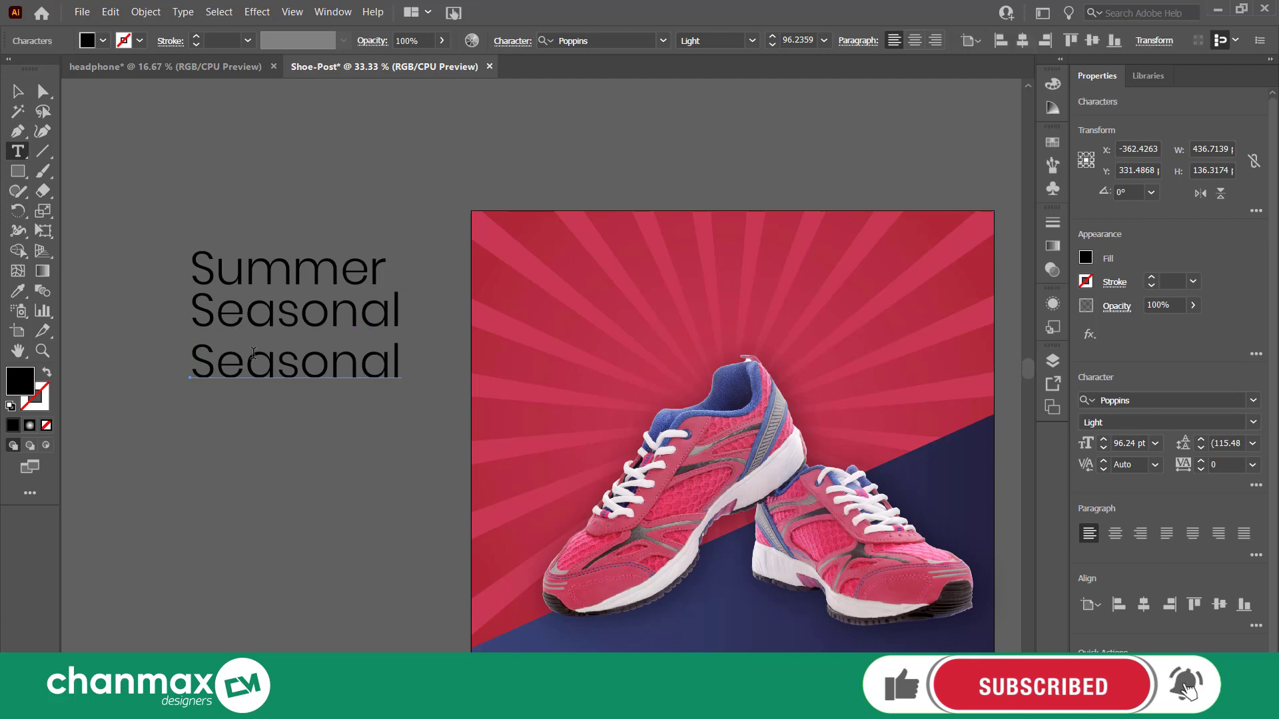
{"action": "double_click", "coordinate": [254, 352]}
{"action": "type", "text": "Sale"}
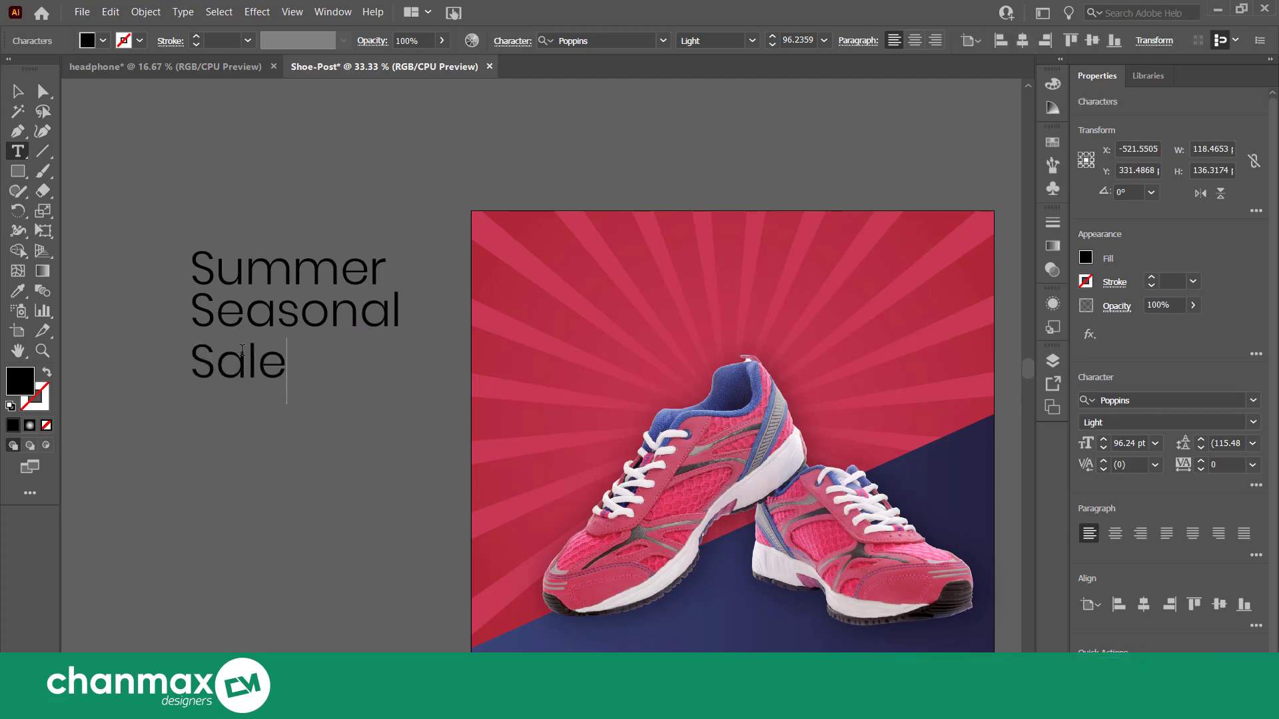
Set all three headline lines to All Caps.
{"action": "left_click_drag", "start_coordinate": [190, 238], "coordinate": [326, 388]}
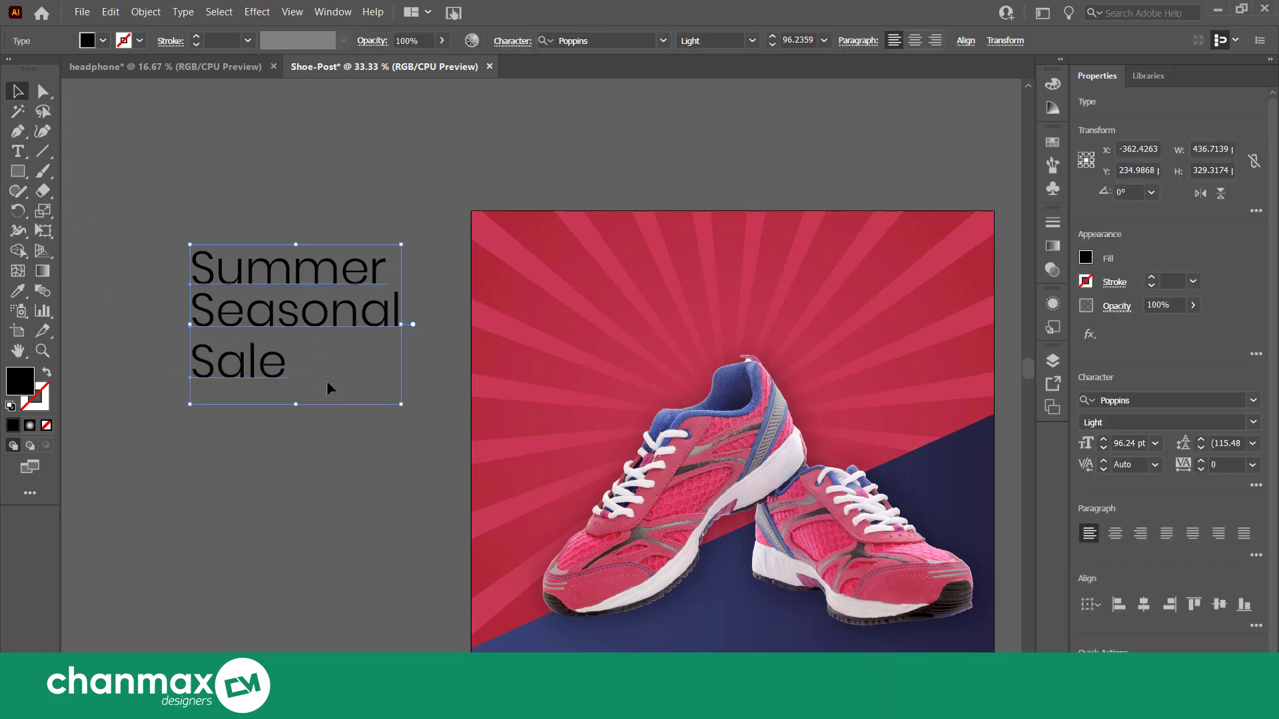
{"action": "left_click", "coordinate": [1255, 485]}
{"action": "left_click", "coordinate": [1098, 389]}
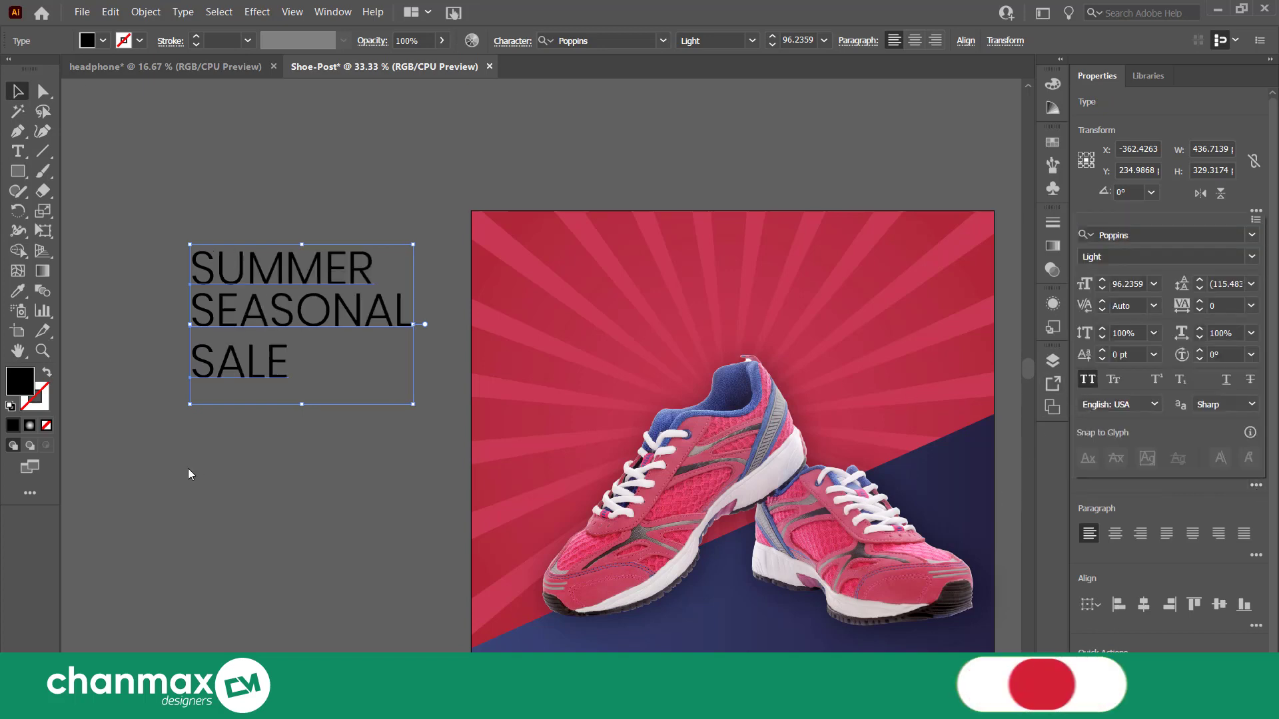
{"action": "left_click", "coordinate": [229, 469]}
{"action": "scroll", "coordinate": [273, 413], "scroll_direction": "up", "scroll_amount": 1}
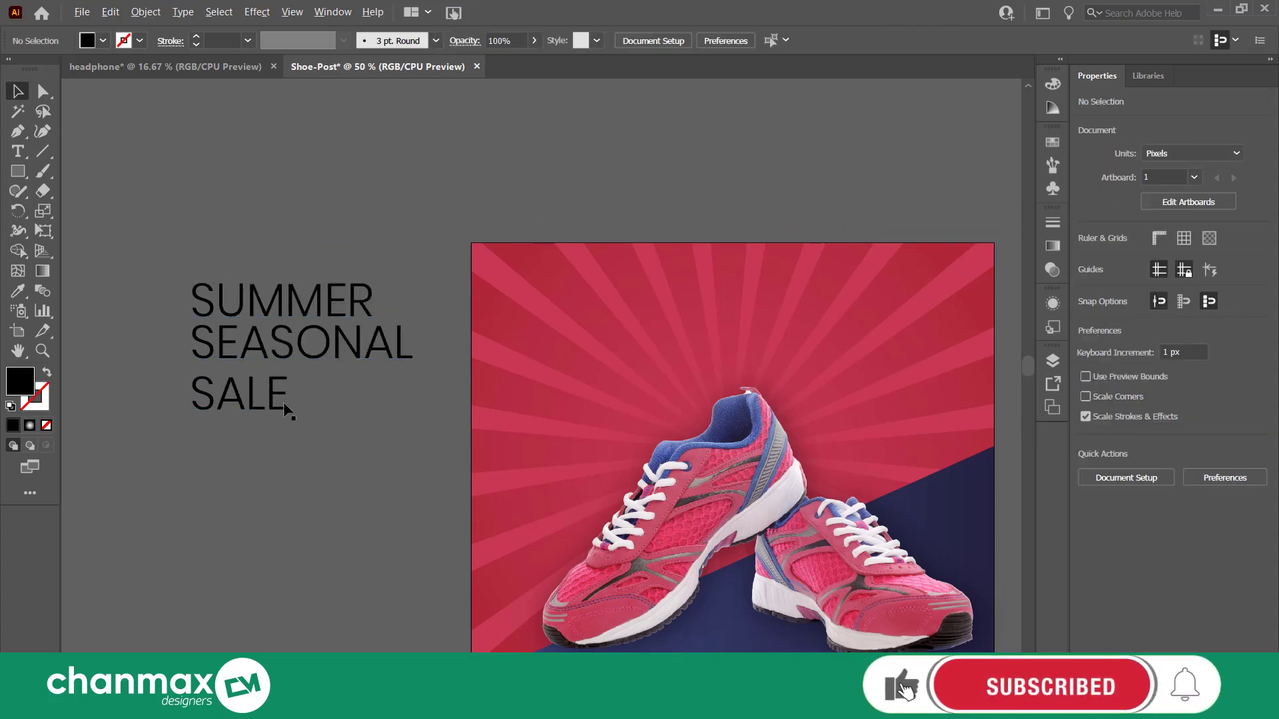
Shrink the SUMMER line and set its font size to 50 pt.
{"action": "scroll", "coordinate": [286, 408], "scroll_direction": "up", "scroll_amount": 1}
{"action": "left_click", "coordinate": [410, 263]}
{"action": "left_click_drag", "start_coordinate": [427, 270], "coordinate": [293, 259]}
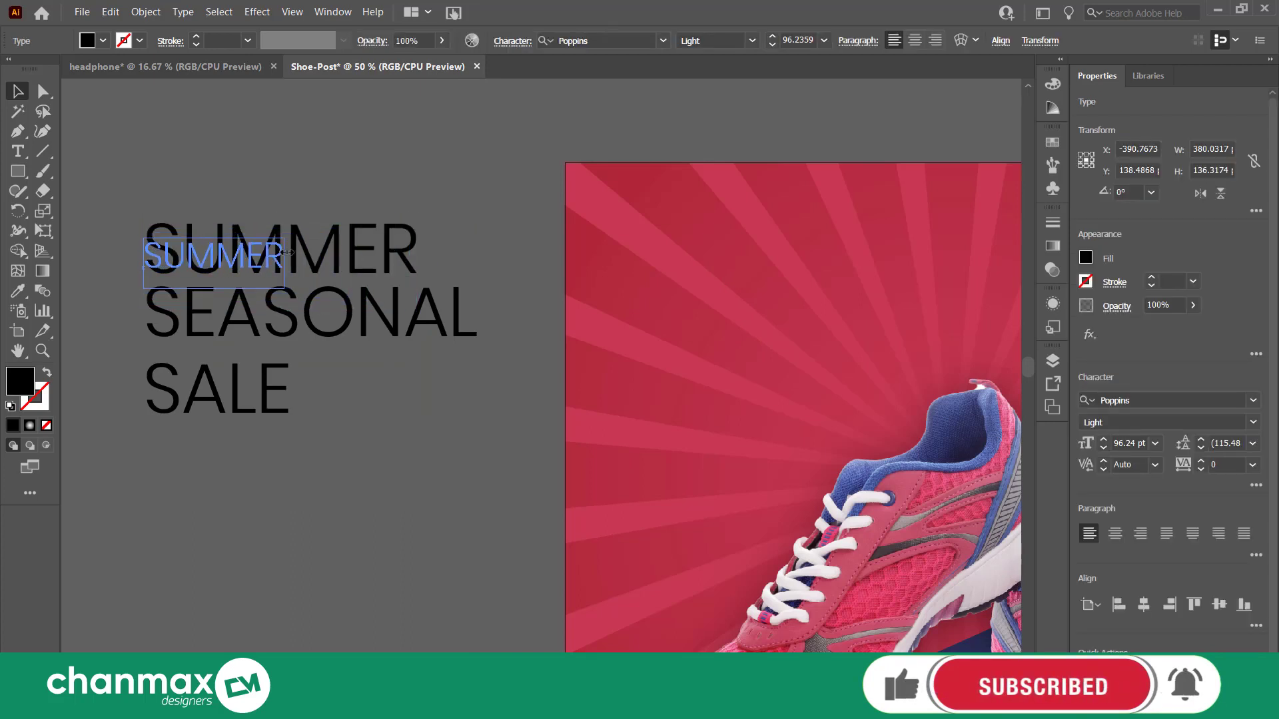
{"action": "left_click", "coordinate": [354, 385]}
{"action": "scroll", "coordinate": [353, 383], "scroll_direction": "down", "scroll_amount": 1}
{"action": "left_click", "coordinate": [262, 234]}
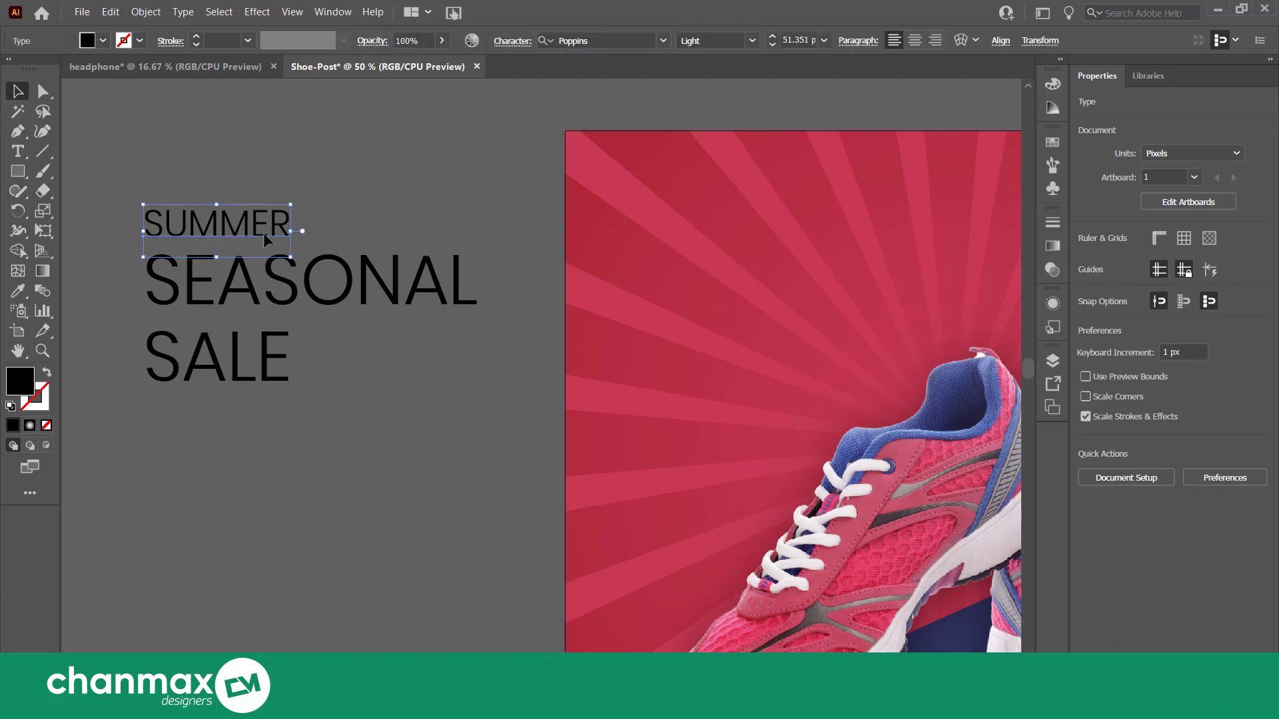
{"action": "left_click", "coordinate": [1122, 444]}
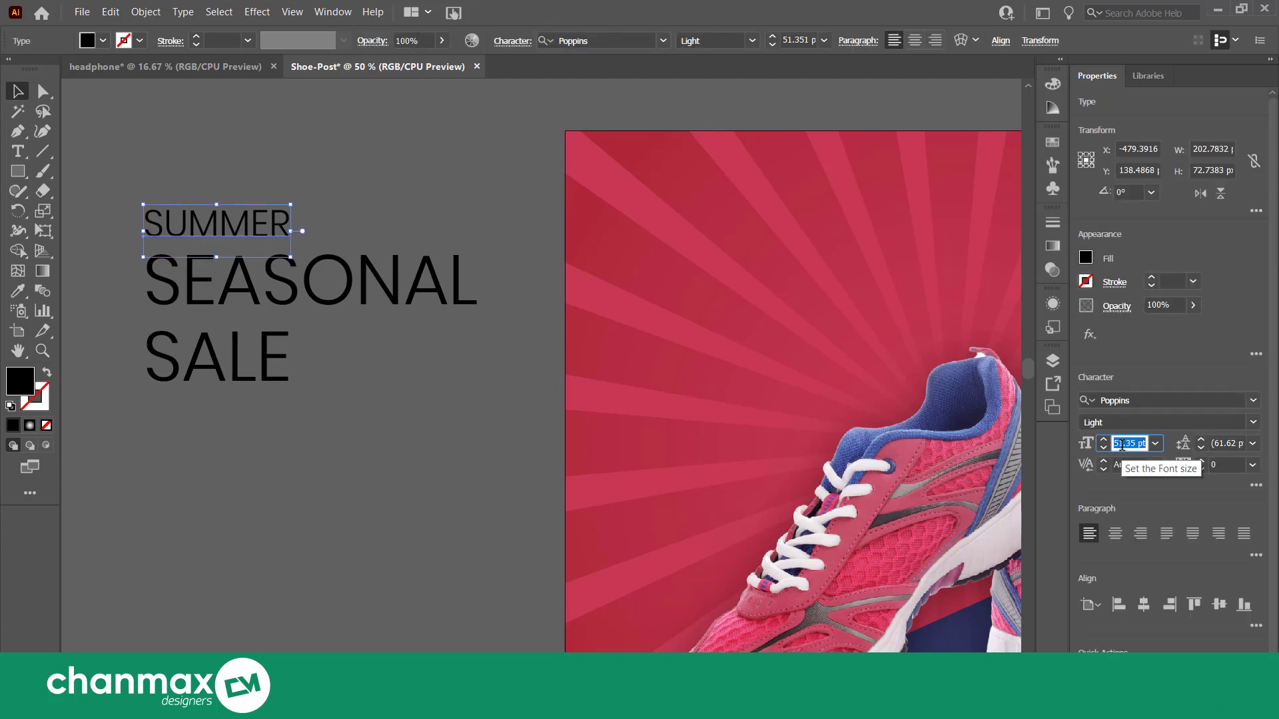
{"action": "type", "text": "50"}
{"action": "key", "text": "Return"}
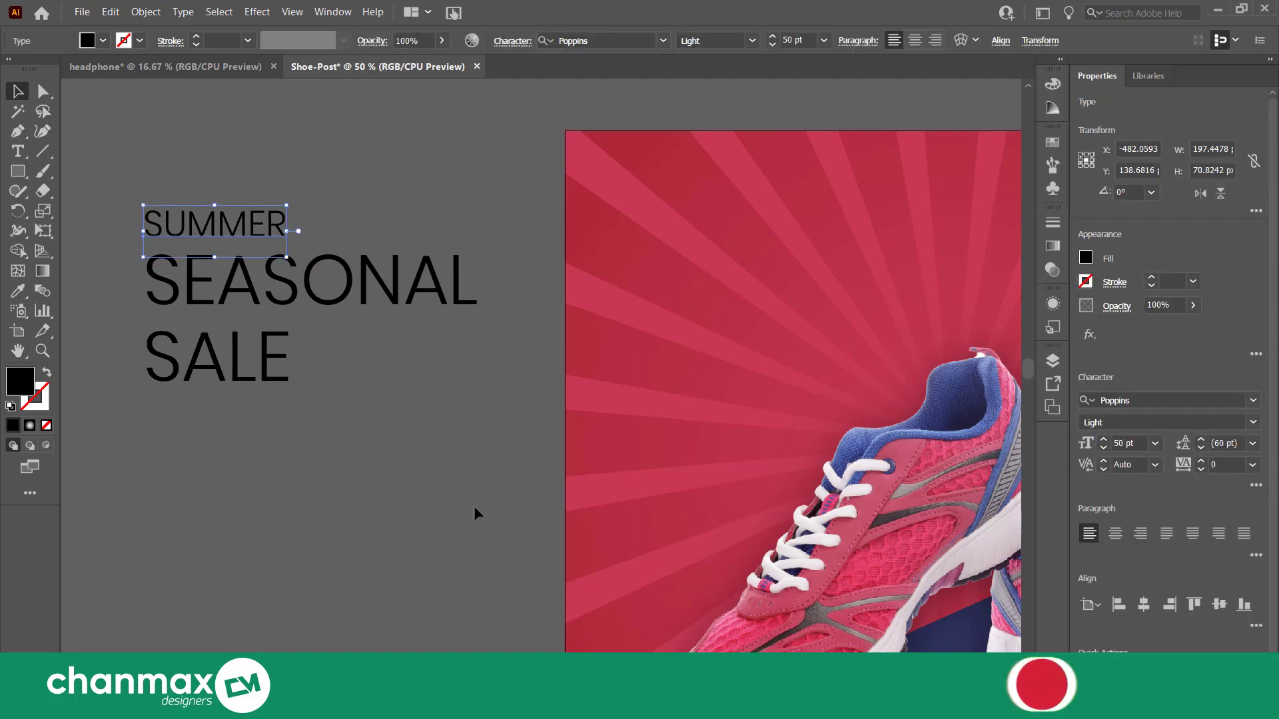
{"action": "left_click", "coordinate": [474, 506]}
Set SEASONAL to 70 pt and move it up closer to SUMMER.
{"action": "left_click", "coordinate": [365, 291]}
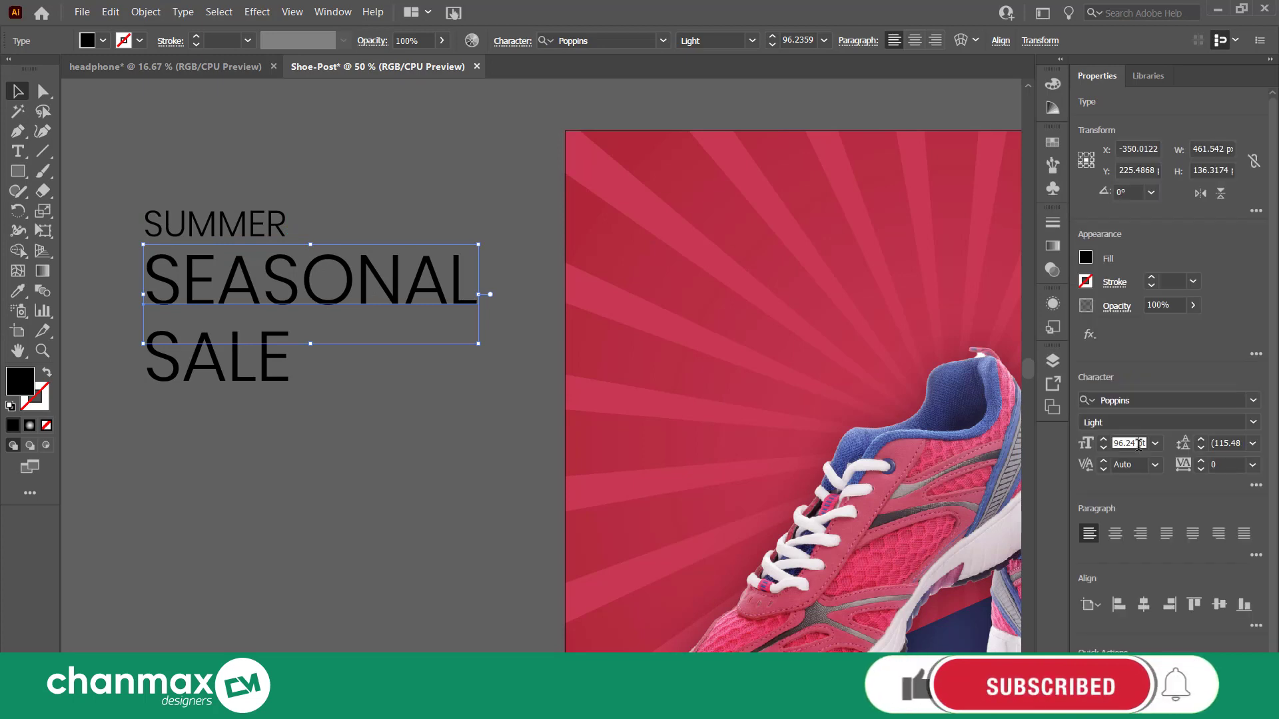
{"action": "left_click", "coordinate": [1133, 443]}
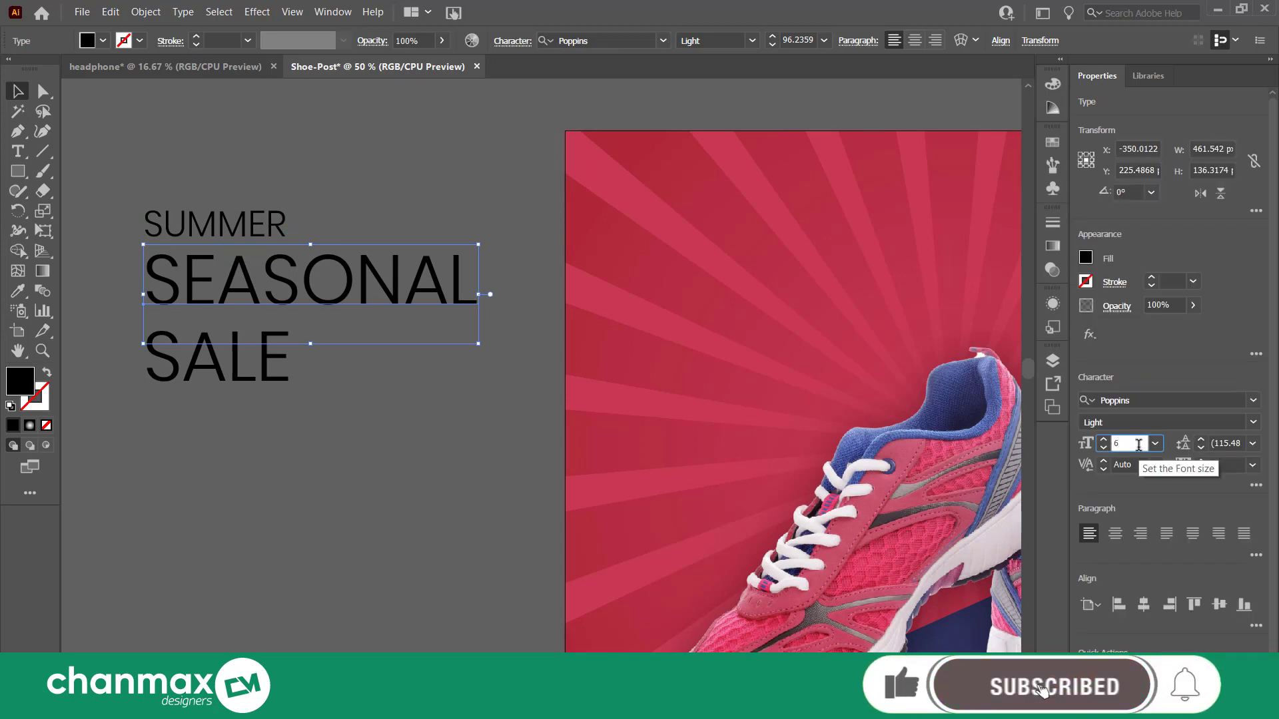
{"action": "type", "text": "0"}
{"action": "key", "text": "Return"}
{"action": "left_click", "coordinate": [453, 525]}
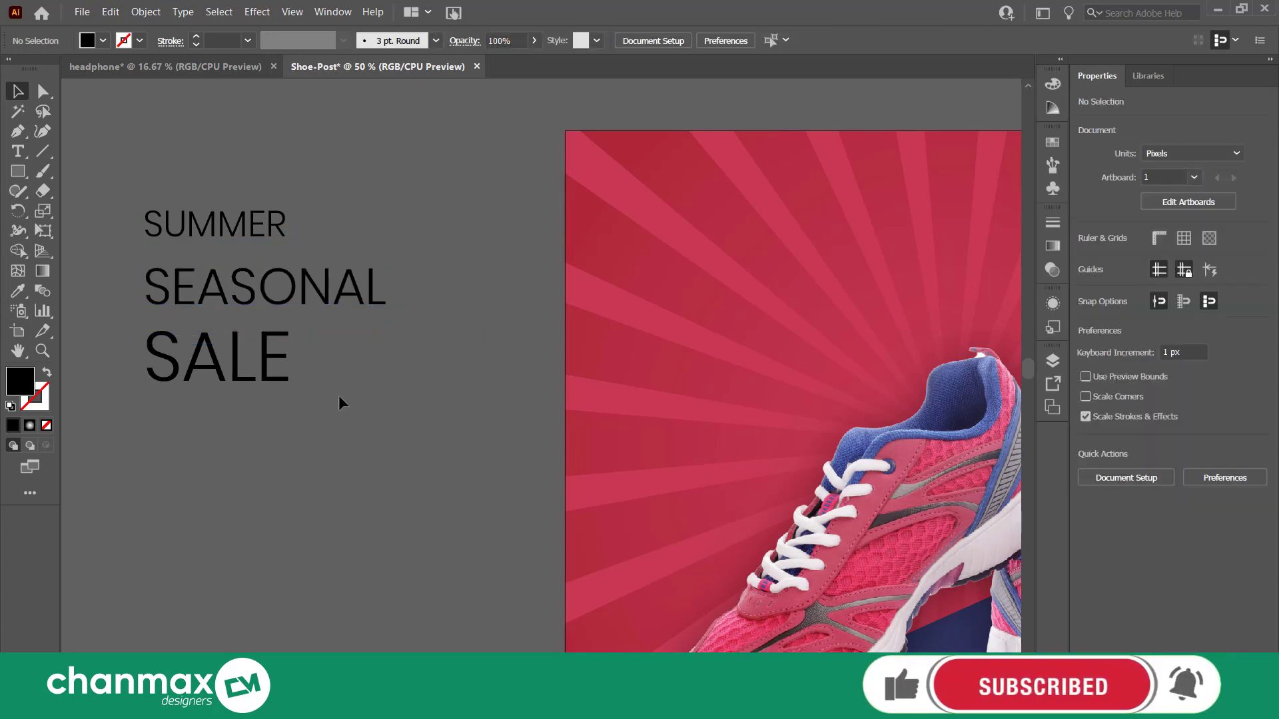
{"action": "left_click_drag", "start_coordinate": [238, 294], "coordinate": [240, 270]}
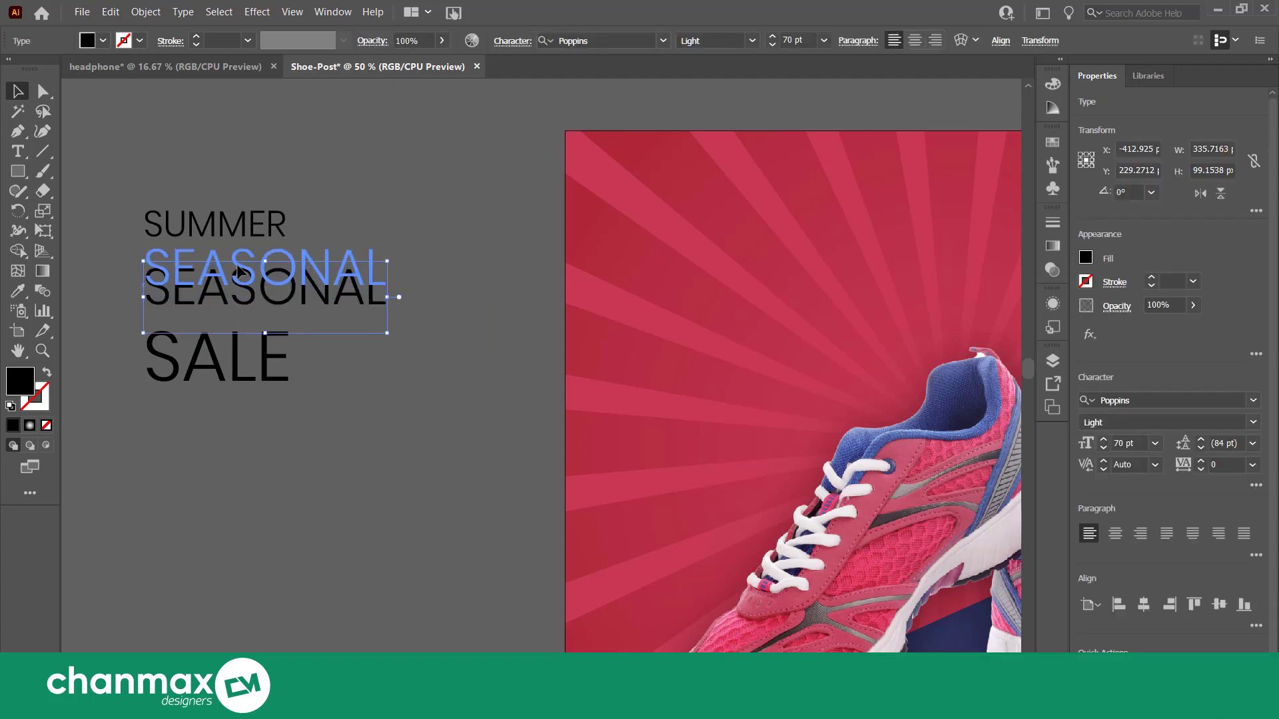
Move SALE up beneath SEASONAL and make it 200 pt Poppins Black.
{"action": "left_click_drag", "start_coordinate": [239, 274], "coordinate": [239, 270]}
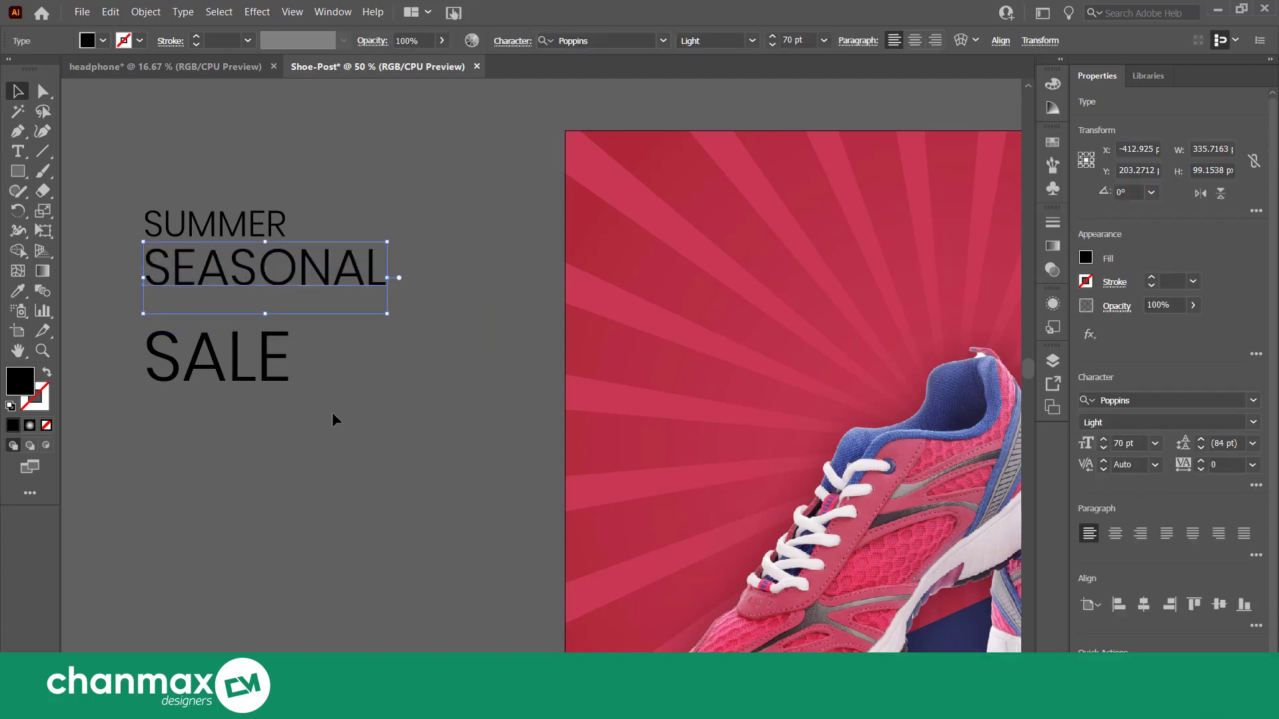
{"action": "left_click", "coordinate": [333, 414]}
{"action": "left_click_drag", "start_coordinate": [230, 362], "coordinate": [230, 344]}
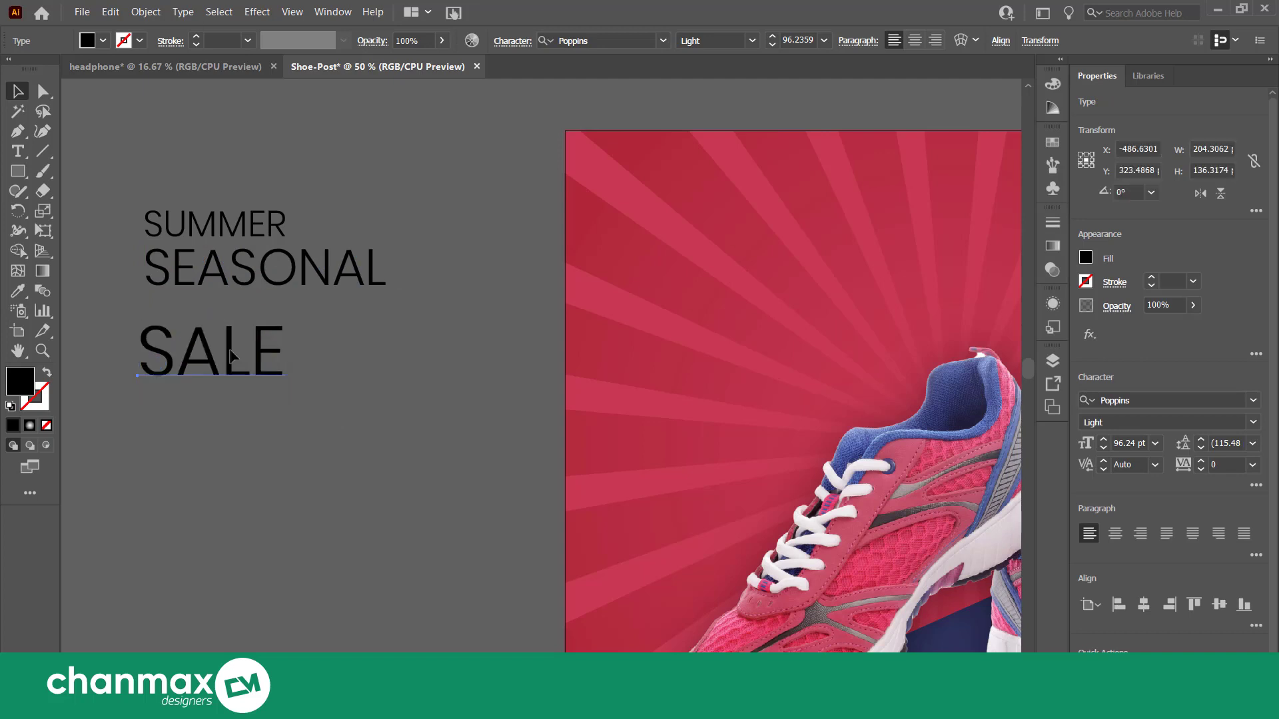
{"action": "left_click", "coordinate": [1126, 444]}
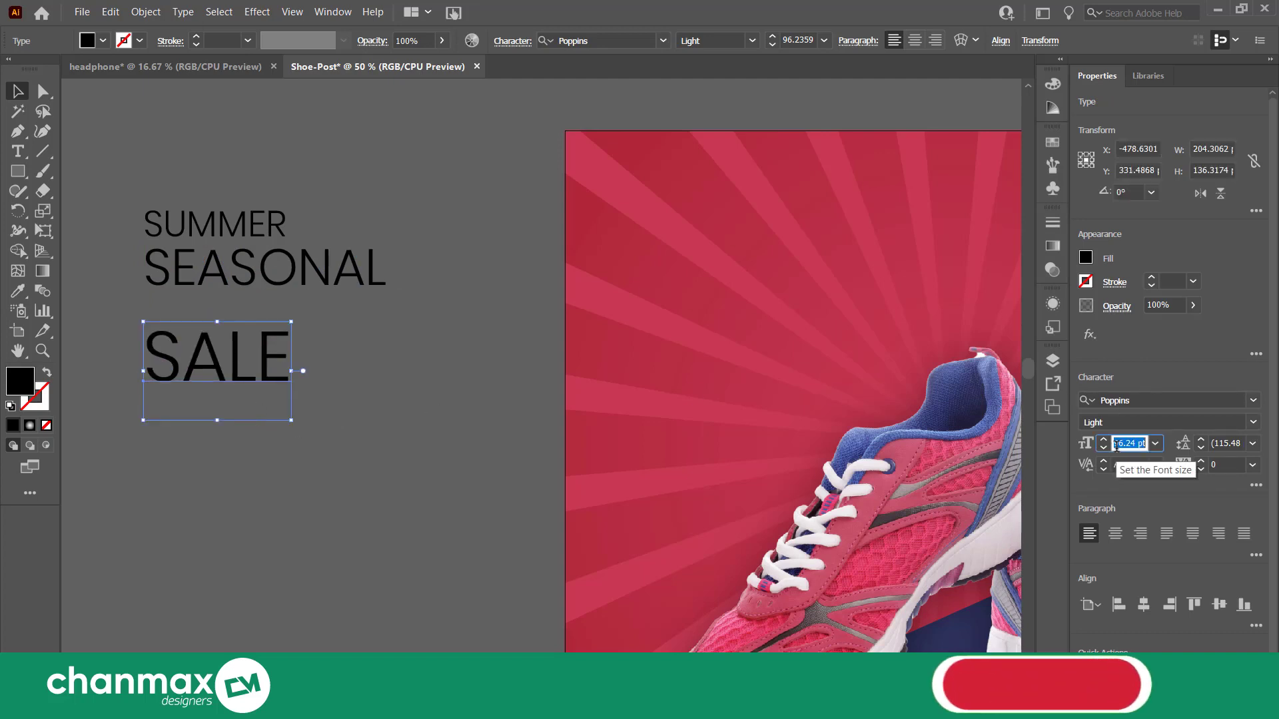
{"action": "type", "text": "200"}
{"action": "key", "text": "Return"}
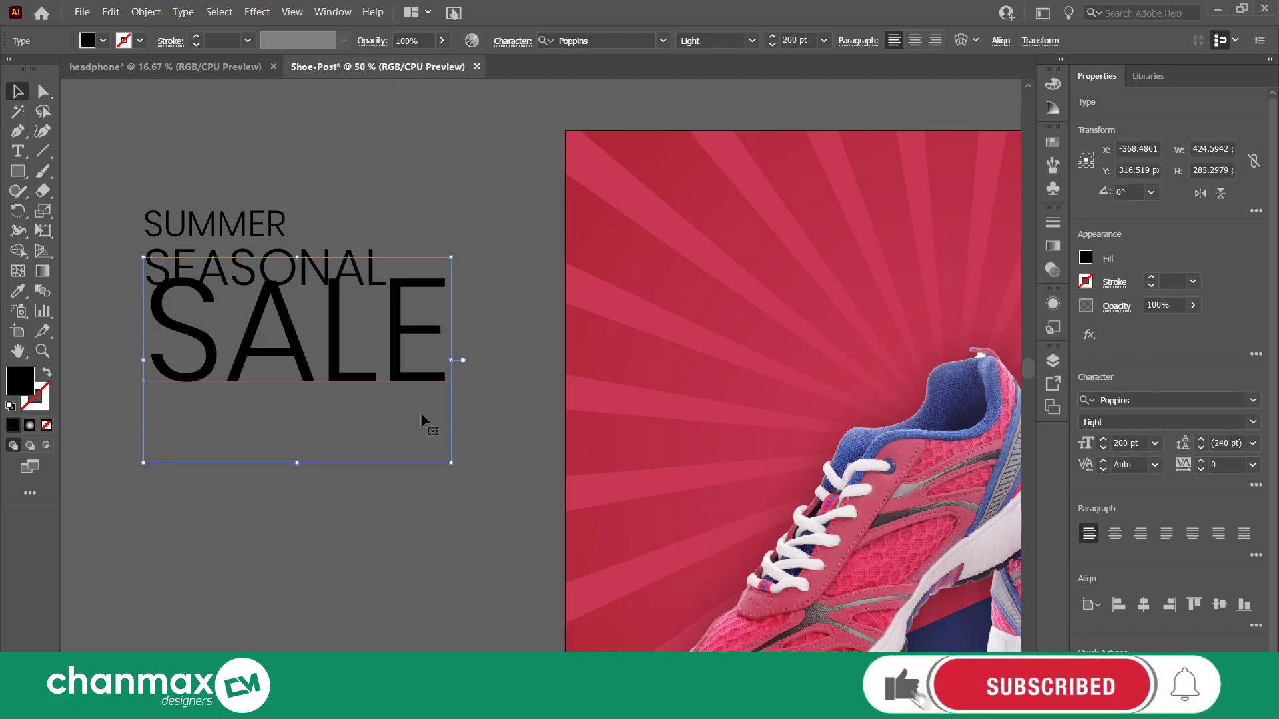
{"action": "left_click", "coordinate": [378, 505]}
{"action": "left_click", "coordinate": [287, 333]}
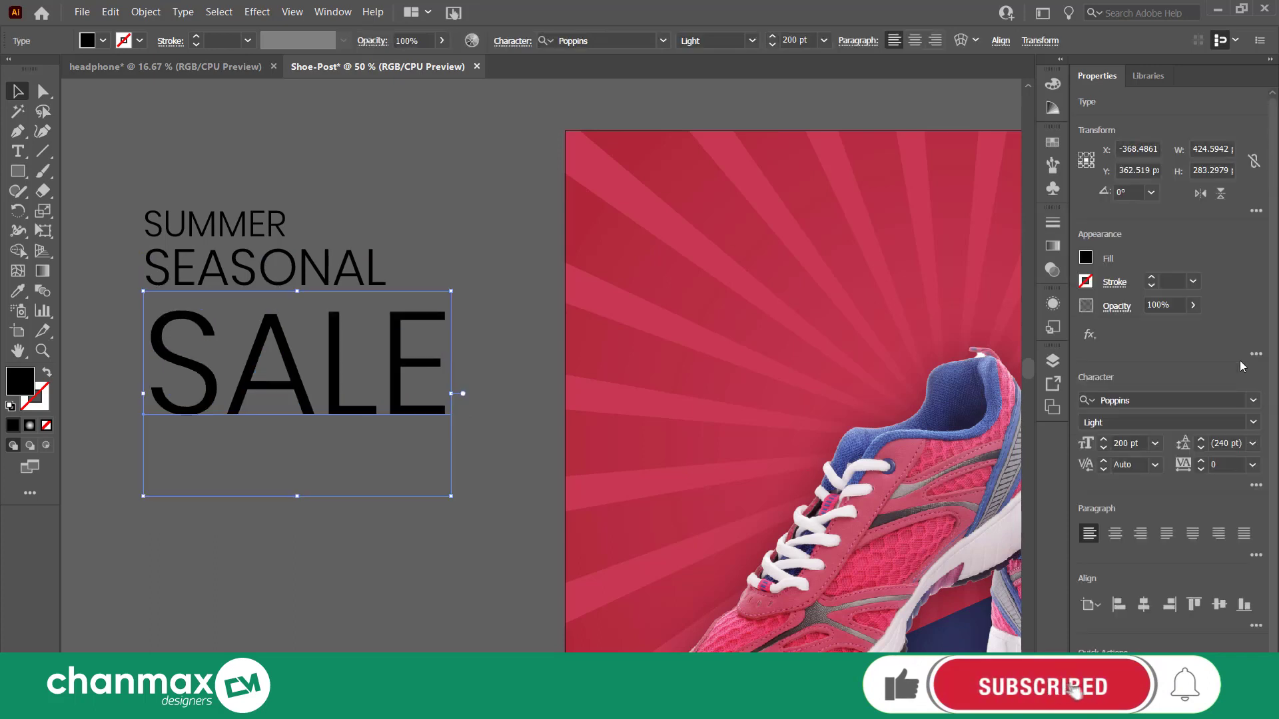
{"action": "left_click", "coordinate": [1253, 424]}
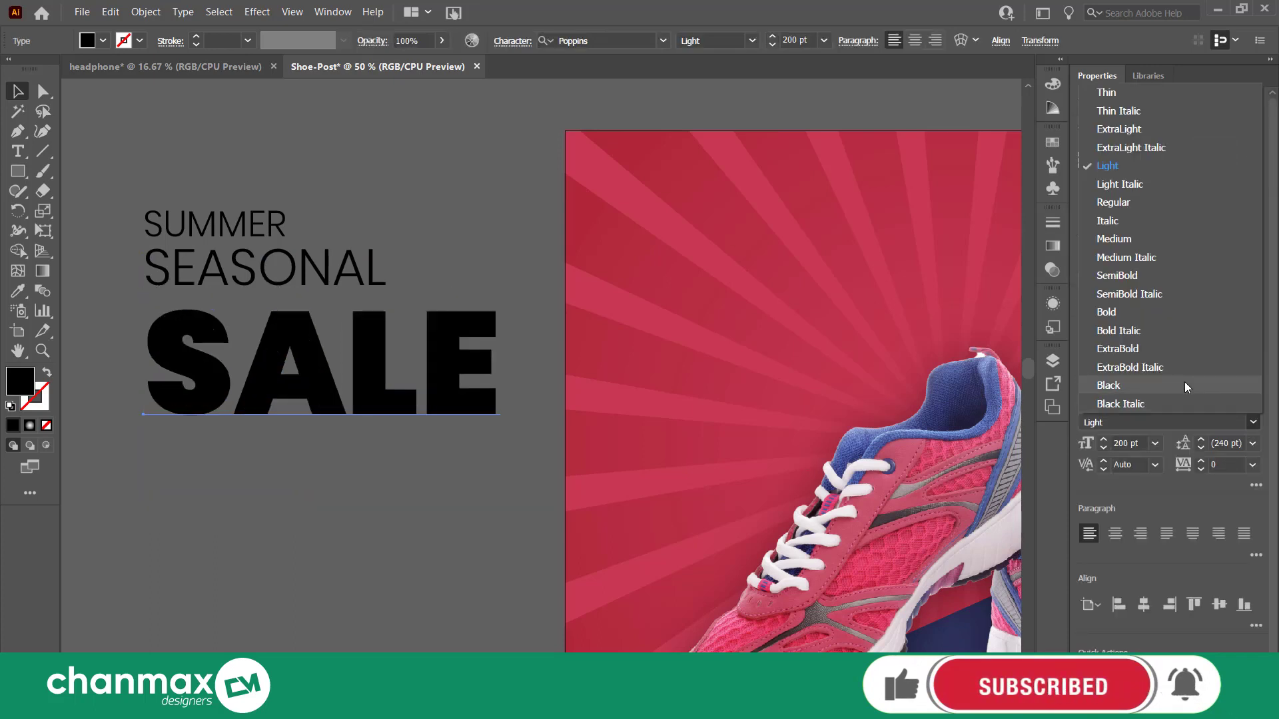
{"action": "left_click", "coordinate": [1052, 462]}
{"action": "left_click", "coordinate": [366, 590]}
{"action": "scroll", "coordinate": [485, 546], "scroll_direction": "left", "scroll_amount": 5}
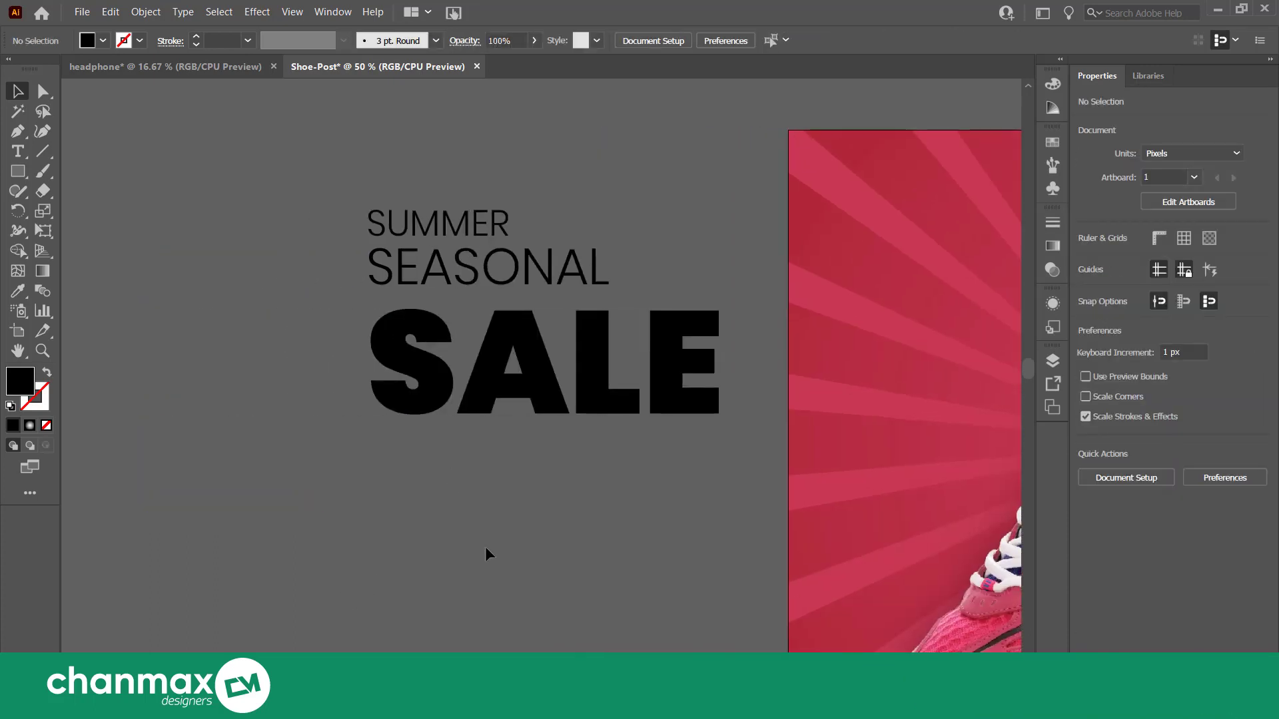
Expand the three-line headline into outlined shapes with Object > Expand.
{"action": "left_click_drag", "start_coordinate": [499, 404], "coordinate": [501, 405]}
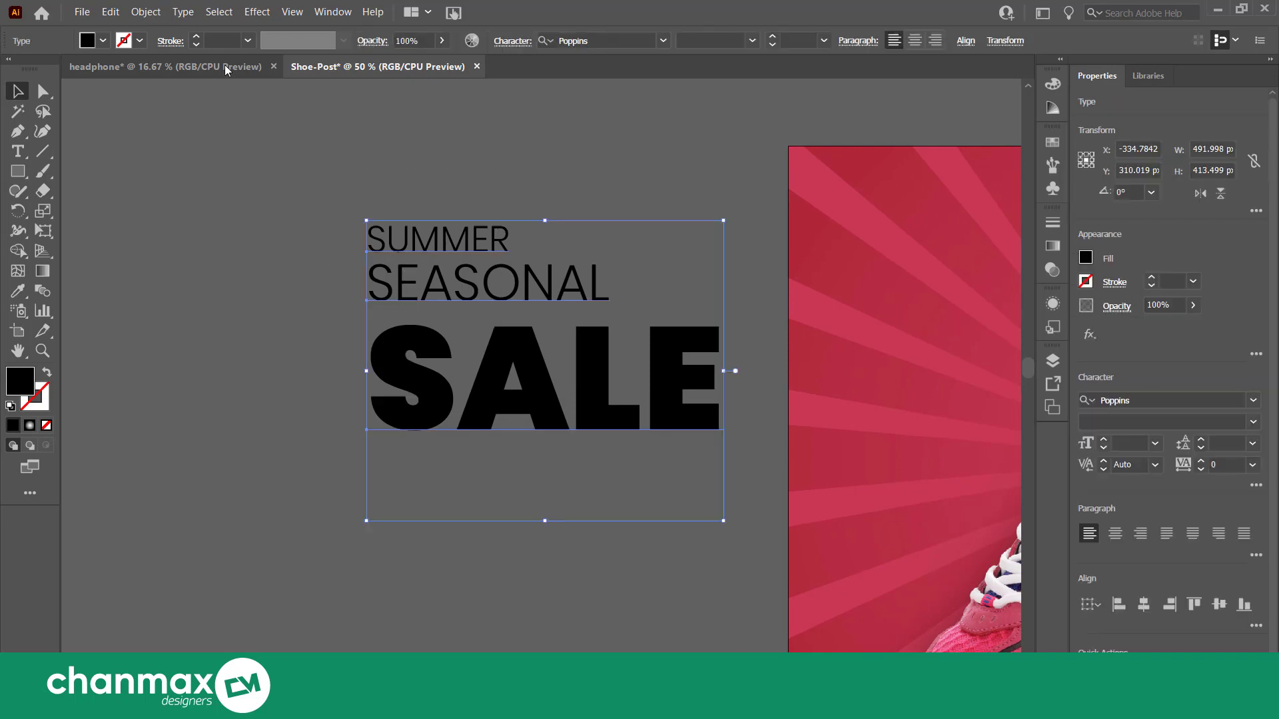
{"action": "left_click", "coordinate": [157, 18]}
{"action": "left_click", "coordinate": [191, 198]}
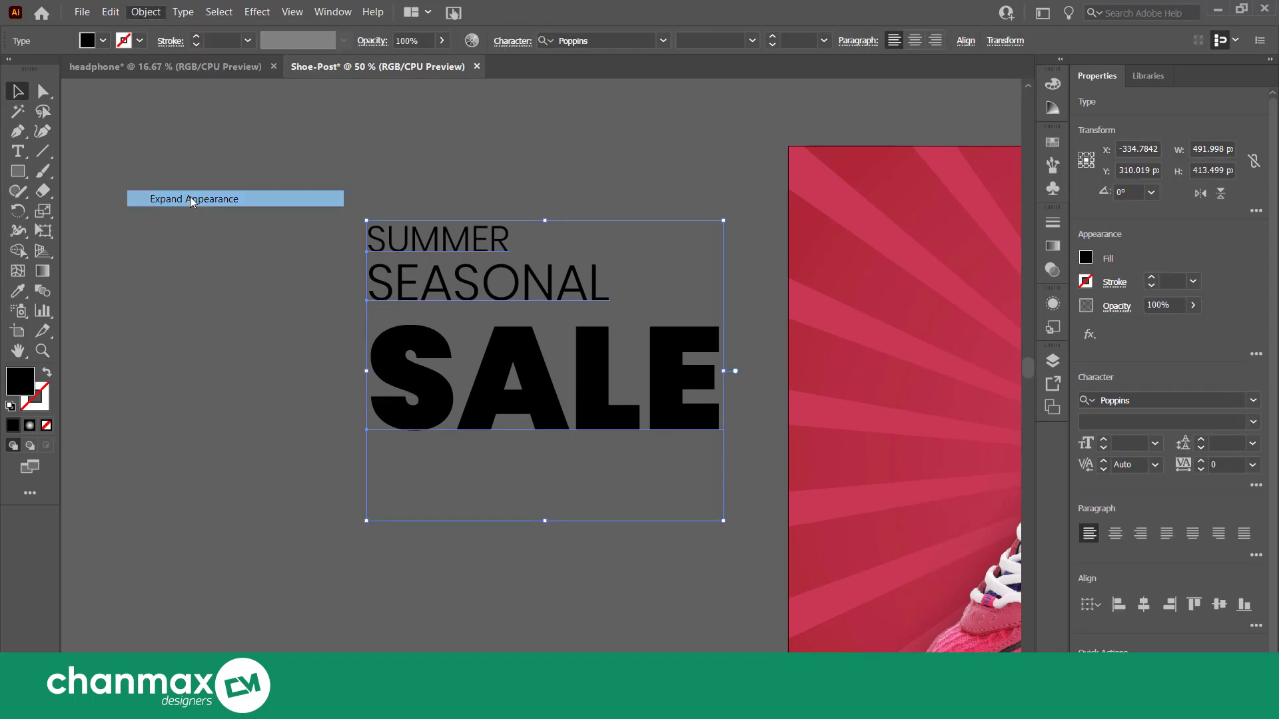
{"action": "left_click", "coordinate": [470, 464]}
{"action": "left_click_drag", "start_coordinate": [313, 200], "coordinate": [400, 266]}
{"action": "left_click", "coordinate": [146, 12]}
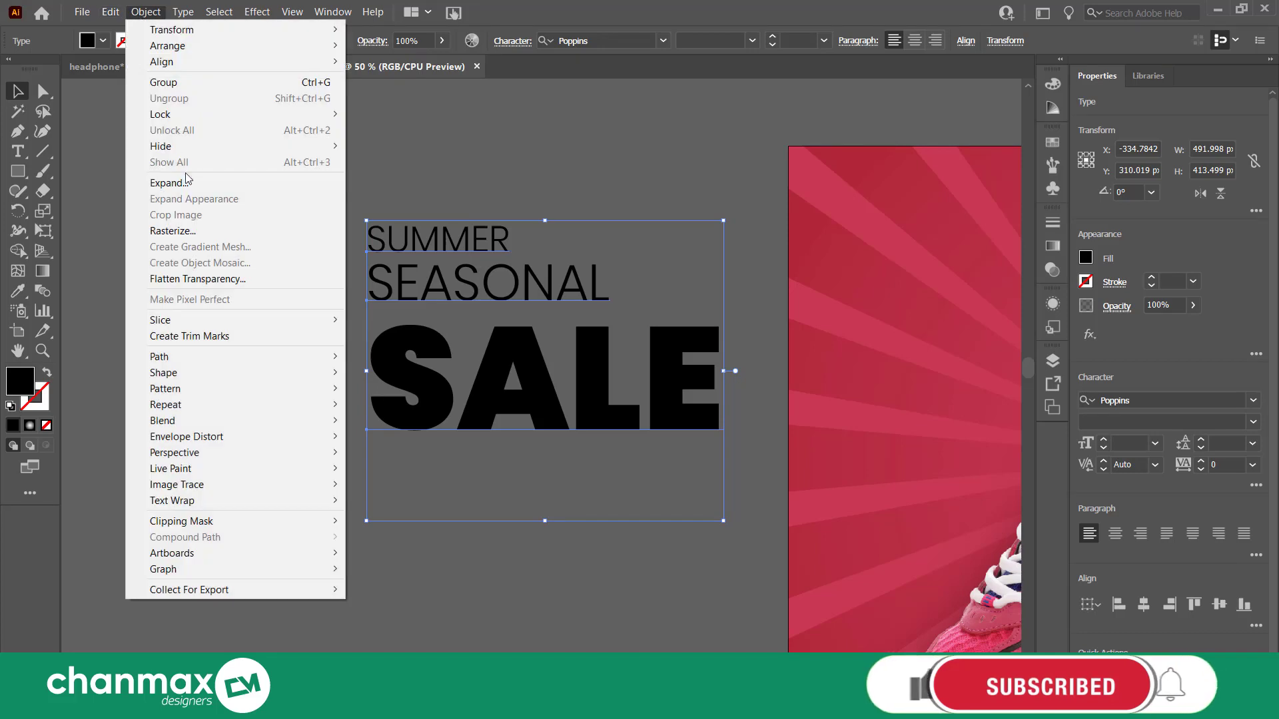
{"action": "left_click", "coordinate": [169, 183]}
{"action": "left_click", "coordinate": [613, 452]}
{"action": "left_click", "coordinate": [464, 524]}
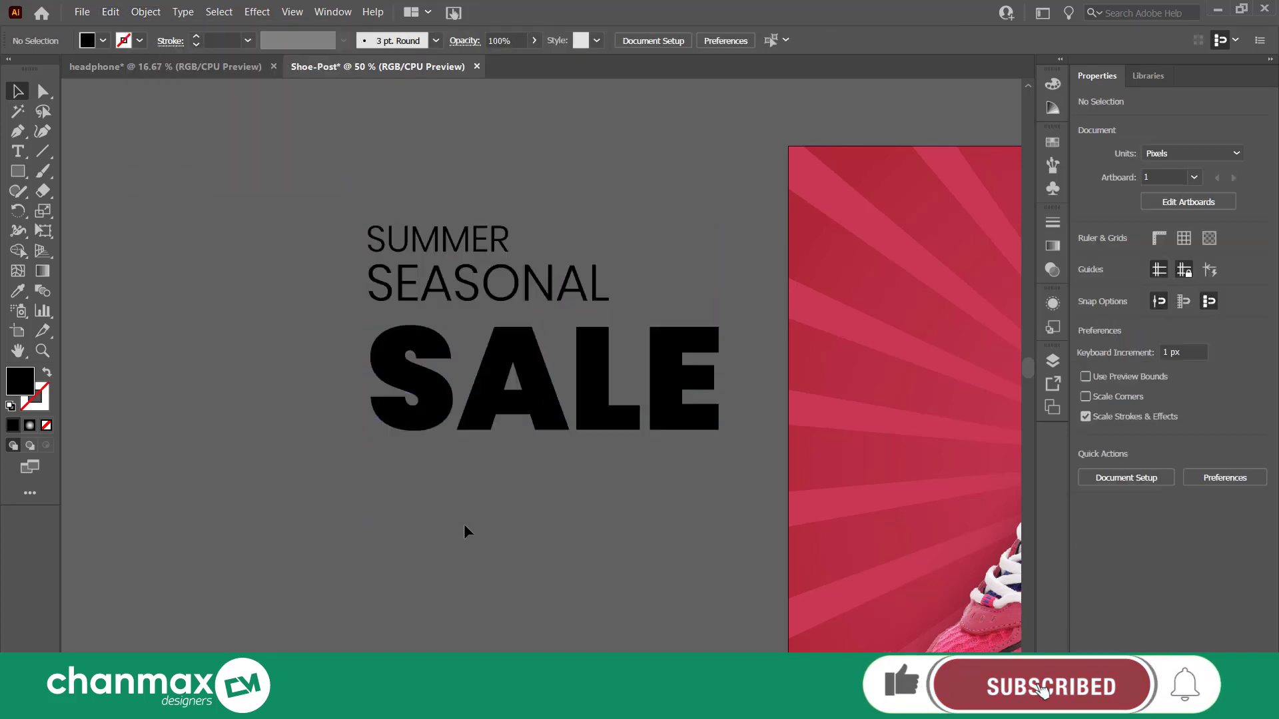
{"action": "scroll", "coordinate": [440, 377], "scroll_direction": "up", "scroll_amount": 1}
{"action": "scroll", "coordinate": [440, 377], "scroll_direction": "up", "scroll_amount": 1}
{"action": "scroll", "coordinate": [413, 333], "scroll_direction": "up", "scroll_amount": 2}
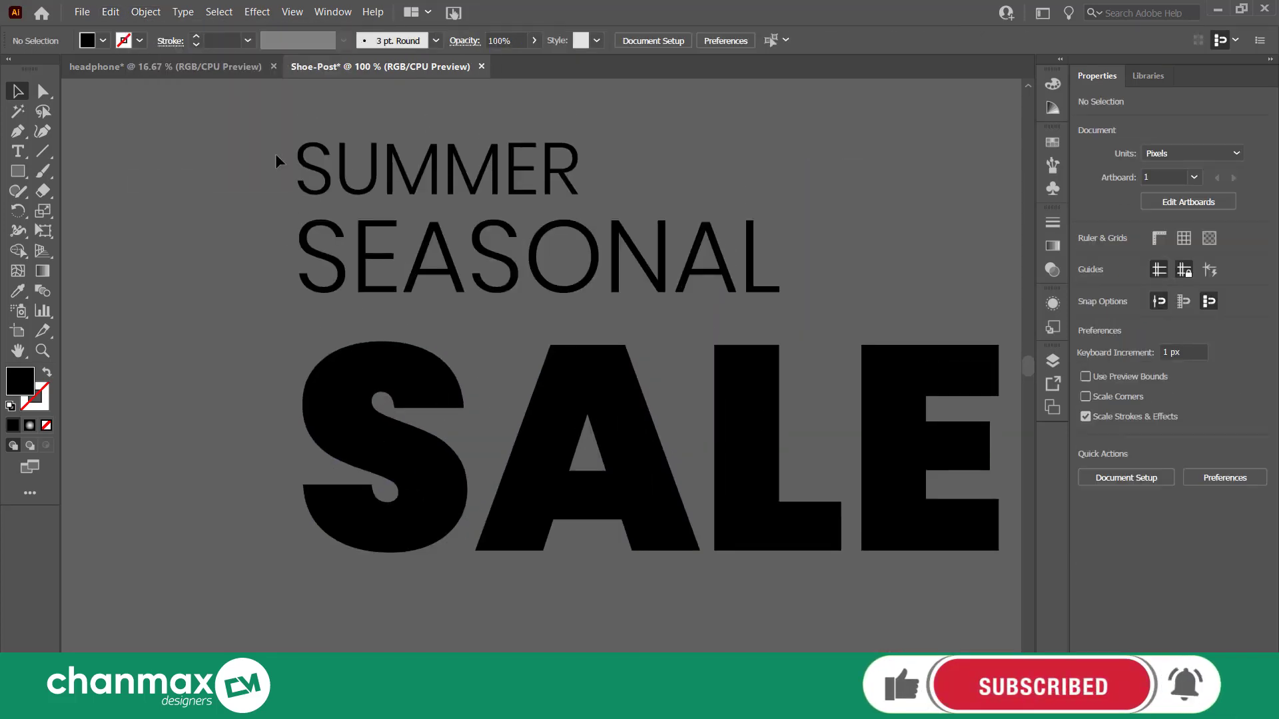
Left-align the headline lines and nudge SEASONAL and SALE down slightly.
{"action": "left_click_drag", "start_coordinate": [385, 547], "coordinate": [387, 548]}
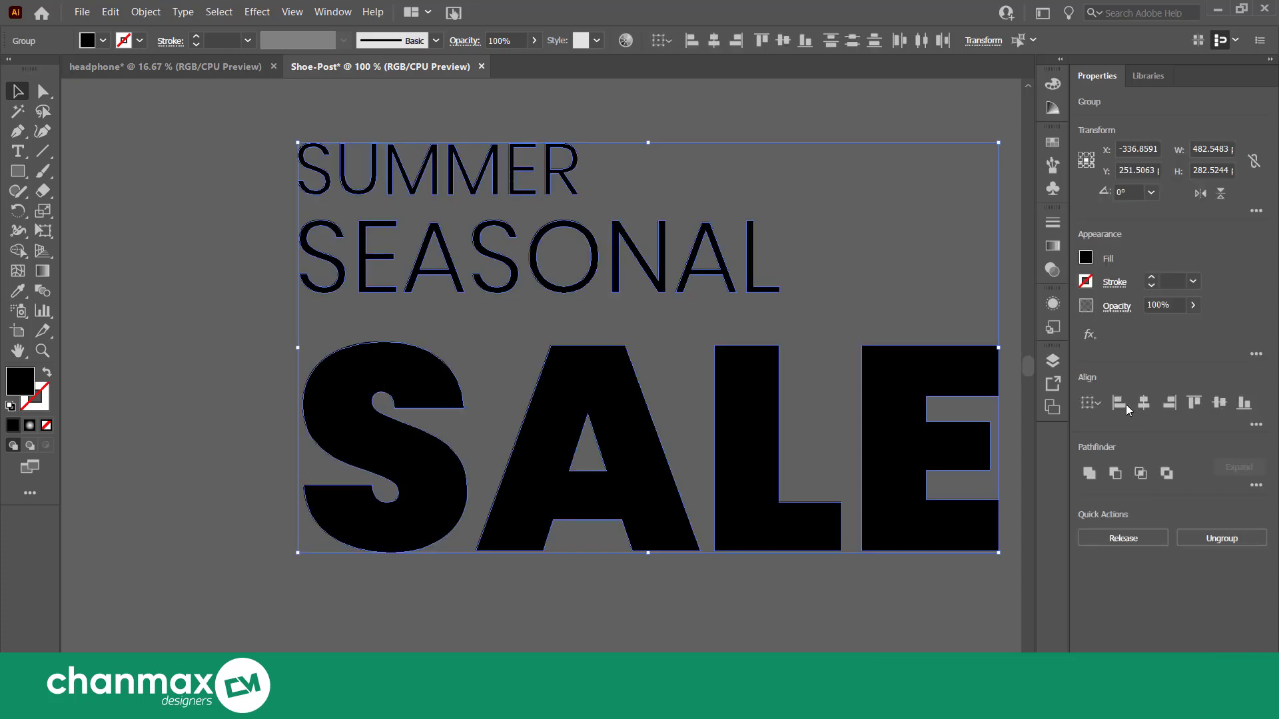
{"action": "left_click", "coordinate": [1127, 409]}
{"action": "left_click", "coordinate": [556, 588]}
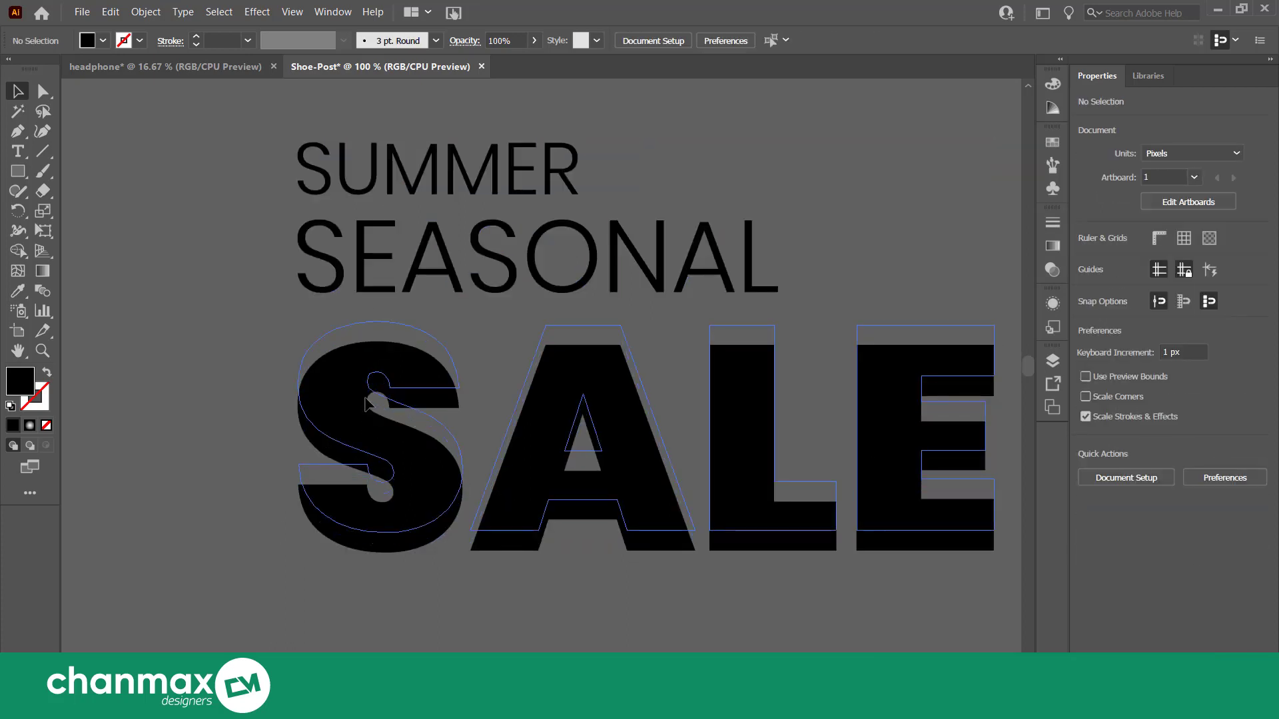
{"action": "scroll", "coordinate": [373, 433], "scroll_direction": "down", "scroll_amount": 1}
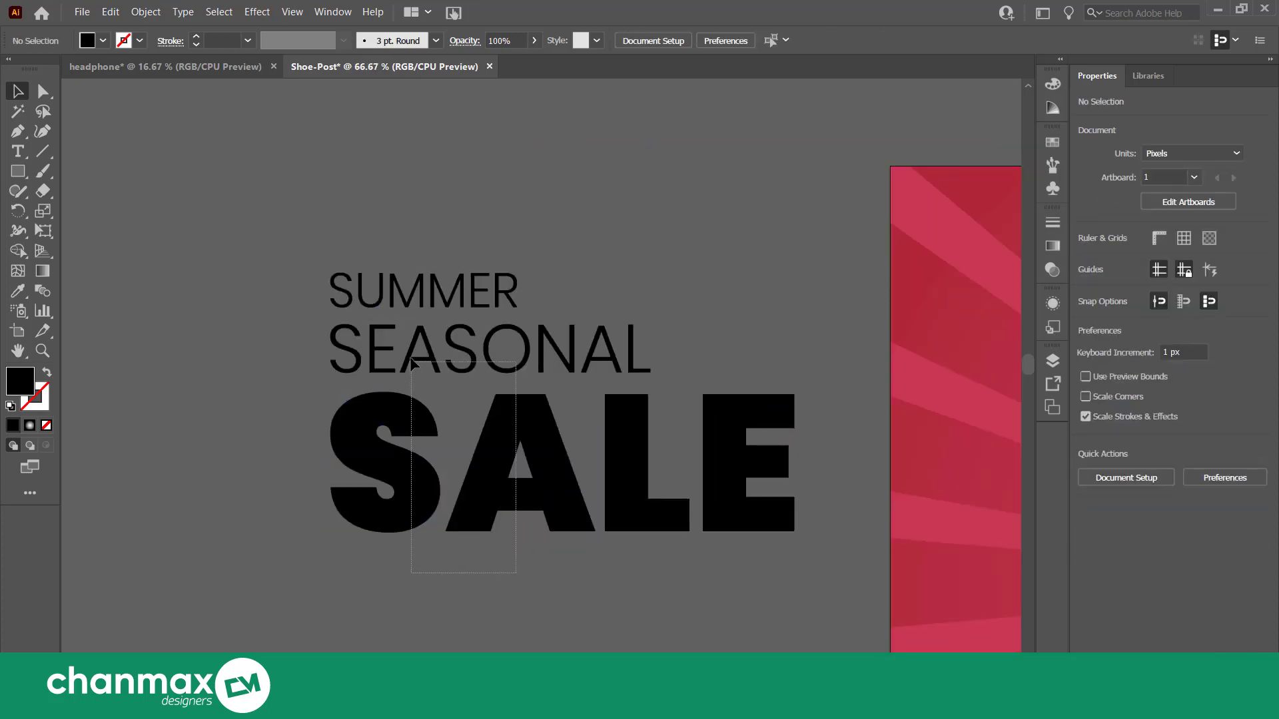
{"action": "left_click_drag", "start_coordinate": [411, 362], "coordinate": [408, 369]}
{"action": "key", "text": "shift+Down"}
{"action": "key", "text": "ctrl+shift+a"}
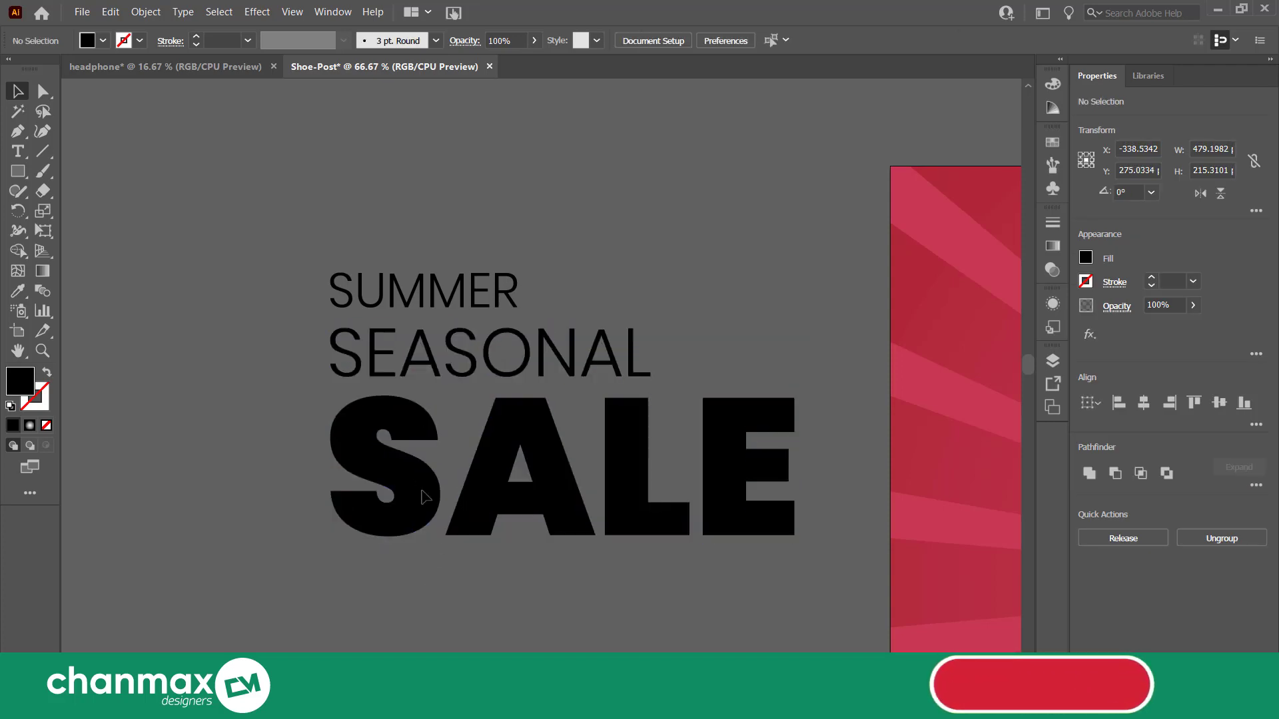
Scale SALE down with its corner handle to match SEASONAL's width.
{"action": "left_click", "coordinate": [425, 497]}
{"action": "left_click", "coordinate": [437, 585]}
{"action": "scroll", "coordinate": [491, 480], "scroll_direction": "down", "scroll_amount": 2}
{"action": "left_click_drag", "start_coordinate": [492, 480], "coordinate": [869, 469]}
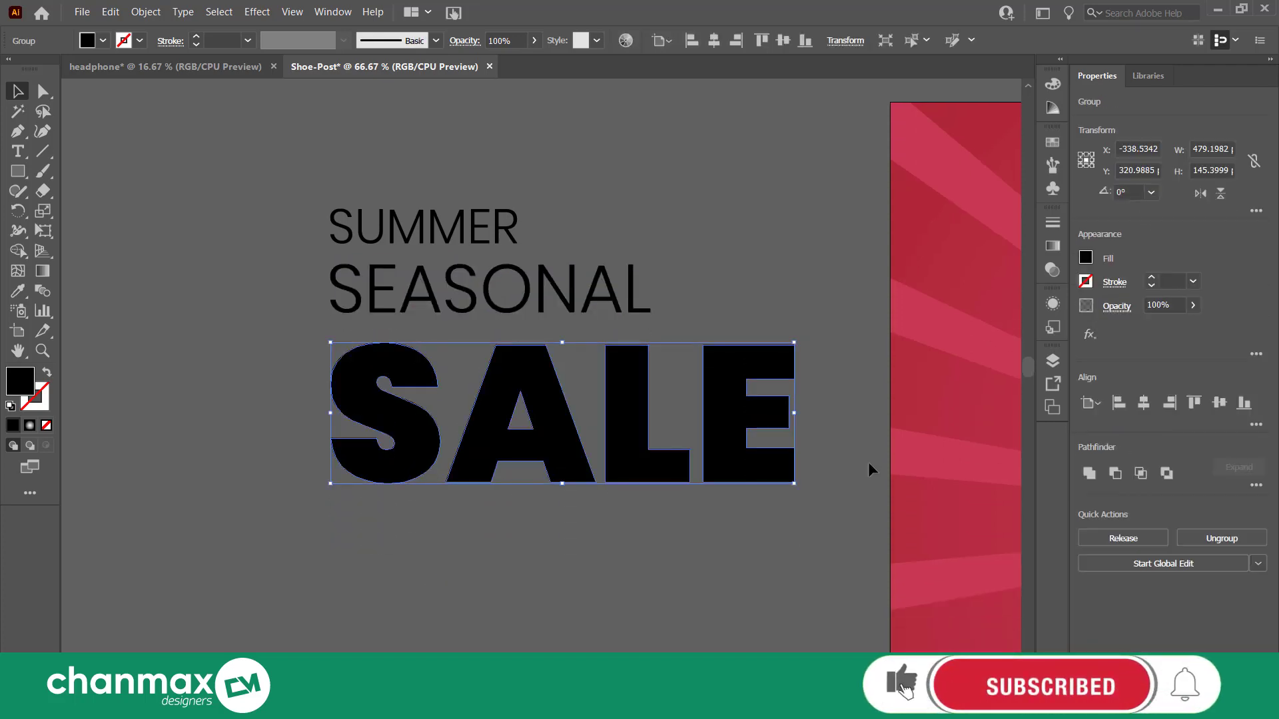
{"action": "left_click_drag", "start_coordinate": [794, 482], "coordinate": [723, 440]}
{"action": "left_click", "coordinate": [693, 420]}
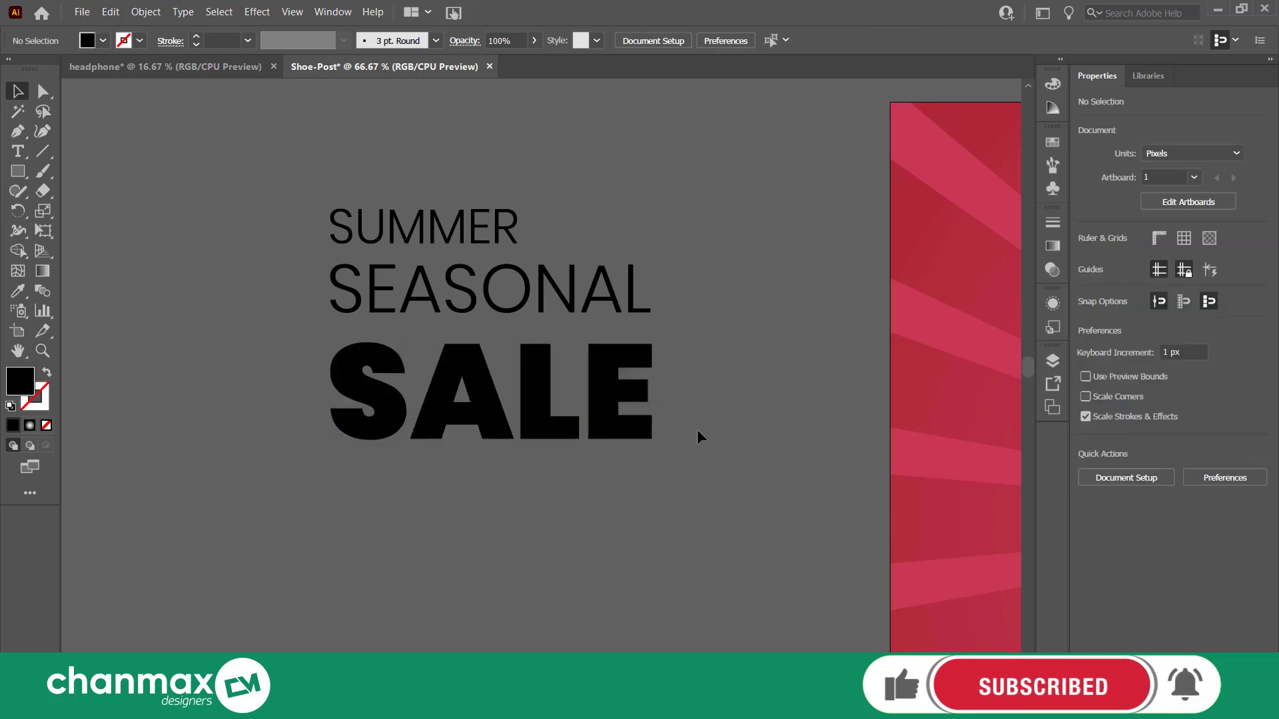
{"action": "scroll", "coordinate": [697, 429], "scroll_direction": "up", "scroll_amount": 1}
{"action": "scroll", "coordinate": [698, 433], "scroll_direction": "up", "scroll_amount": 1, "text": "alt"}
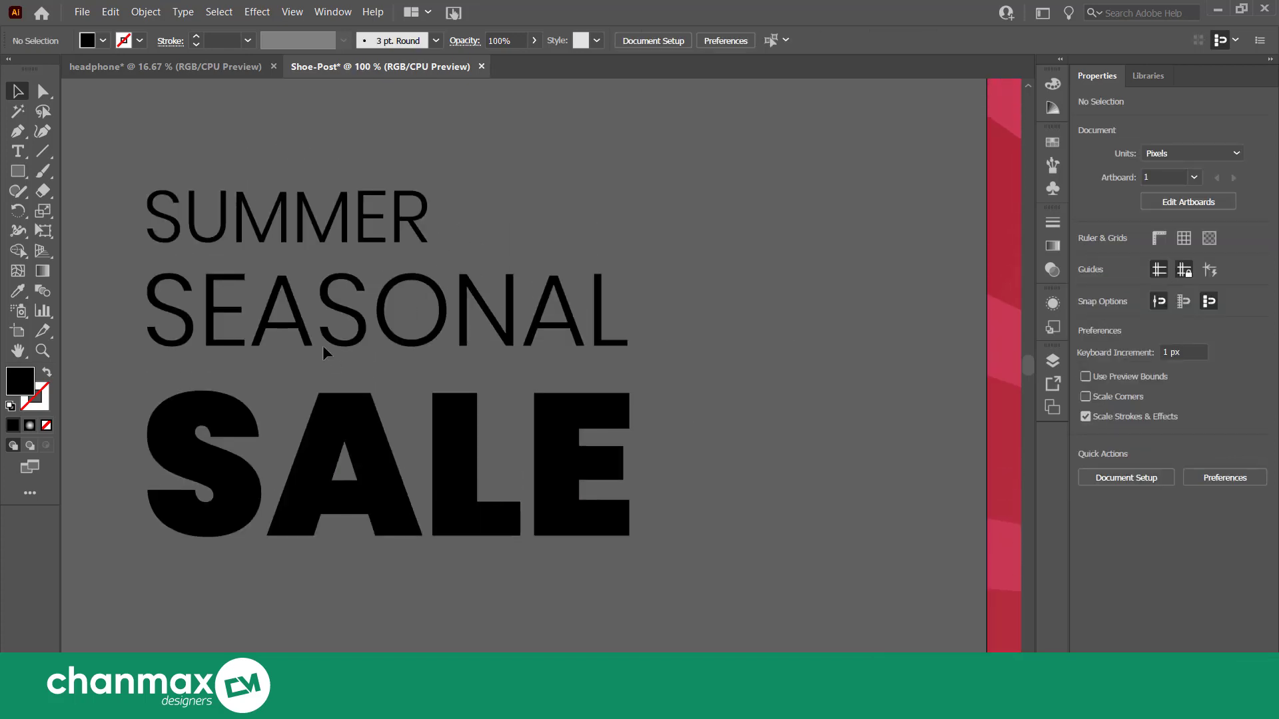
Nudge SEASONAL down a couple of pixels, then select SEASONAL and SALE together.
{"action": "left_click", "coordinate": [300, 332]}
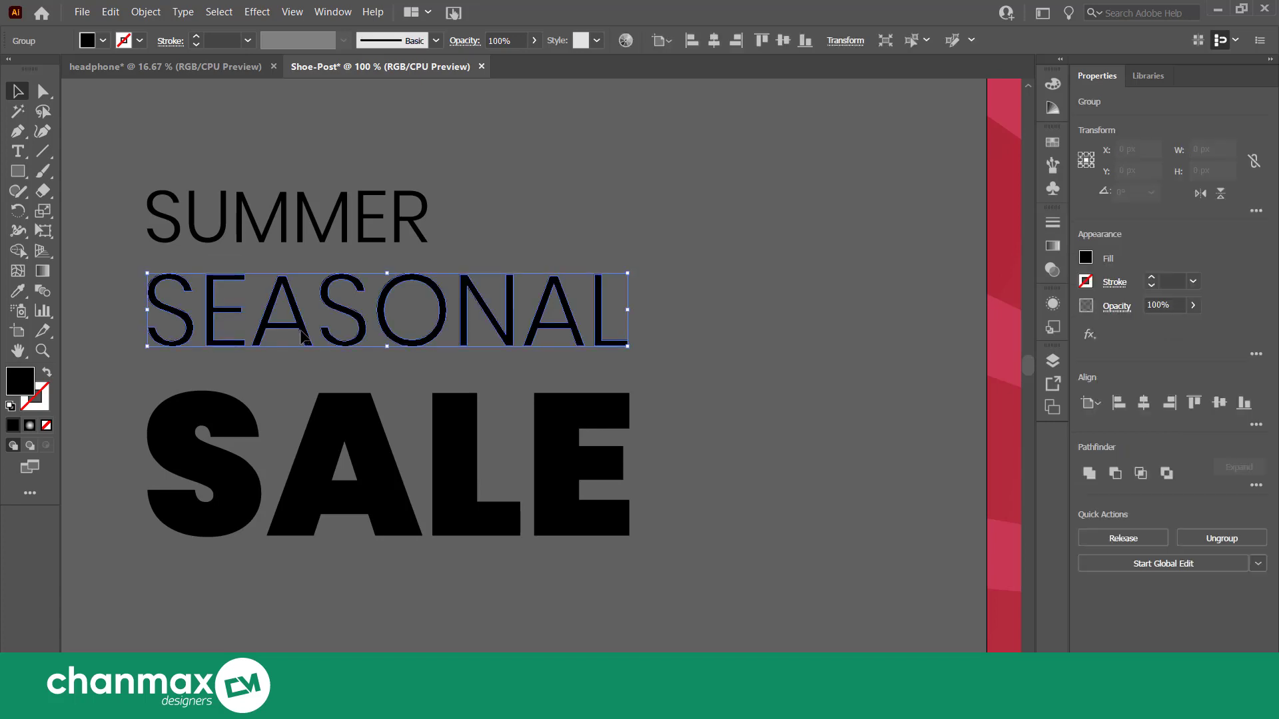
{"action": "key", "text": "Down"}
{"action": "key", "text": "Down"}
{"action": "left_click", "coordinate": [665, 343]}
{"action": "scroll", "coordinate": [681, 353], "scroll_direction": "down", "scroll_amount": 2, "text": "alt"}
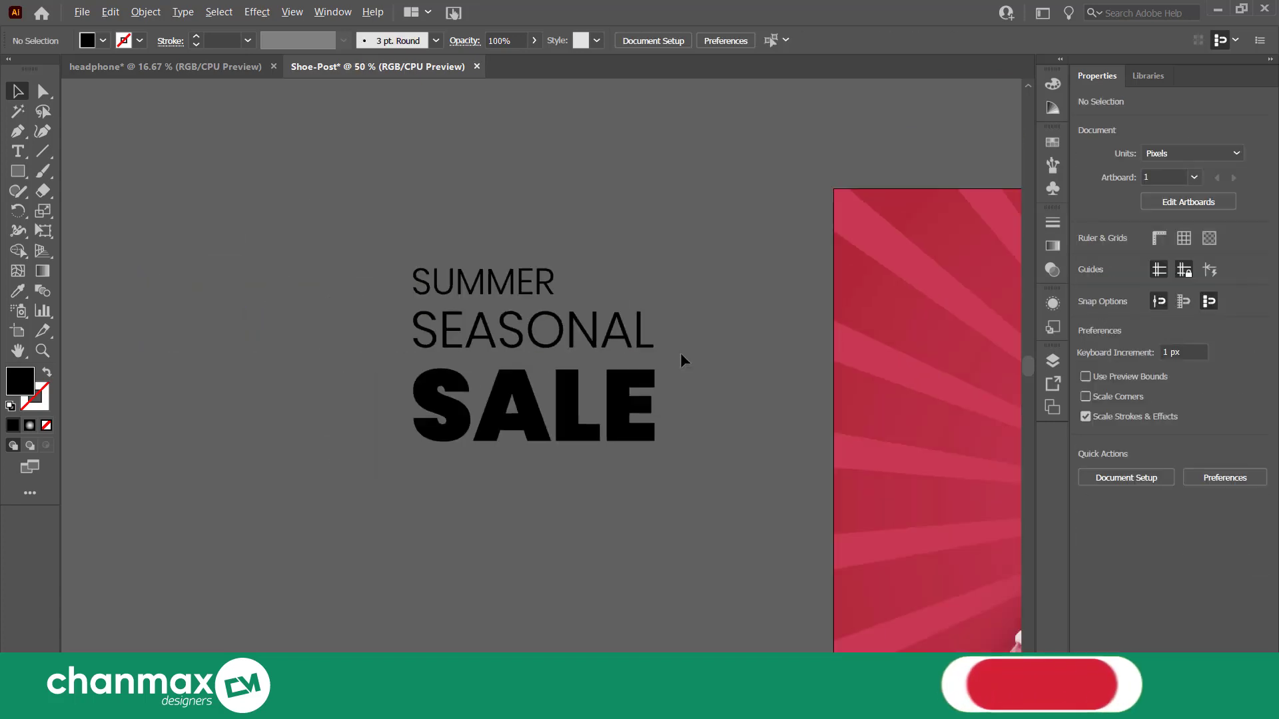
{"action": "scroll", "coordinate": [681, 354], "scroll_direction": "down", "scroll_amount": 1, "text": "alt"}
{"action": "scroll", "coordinate": [668, 377], "scroll_direction": "up", "scroll_amount": 2, "text": "alt"}
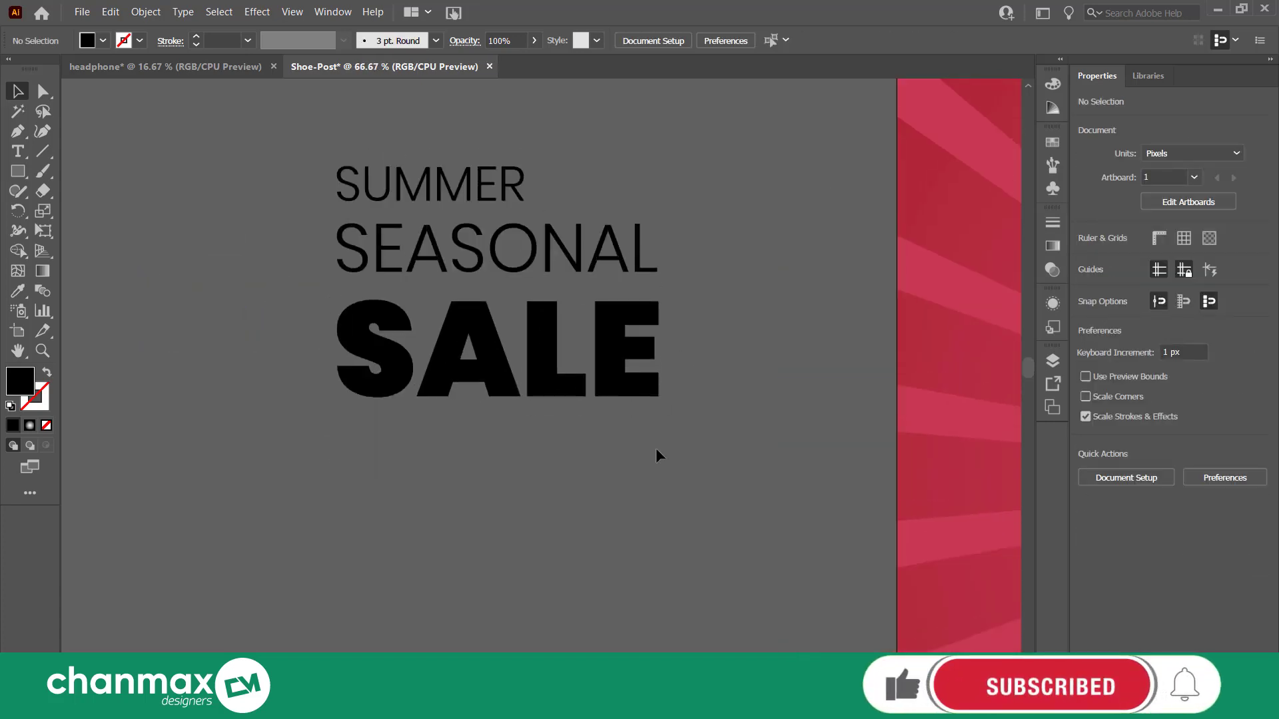
{"action": "scroll", "coordinate": [655, 448], "scroll_direction": "down", "scroll_amount": 2, "text": "alt"}
{"action": "left_click_drag", "start_coordinate": [633, 448], "coordinate": [493, 406]}
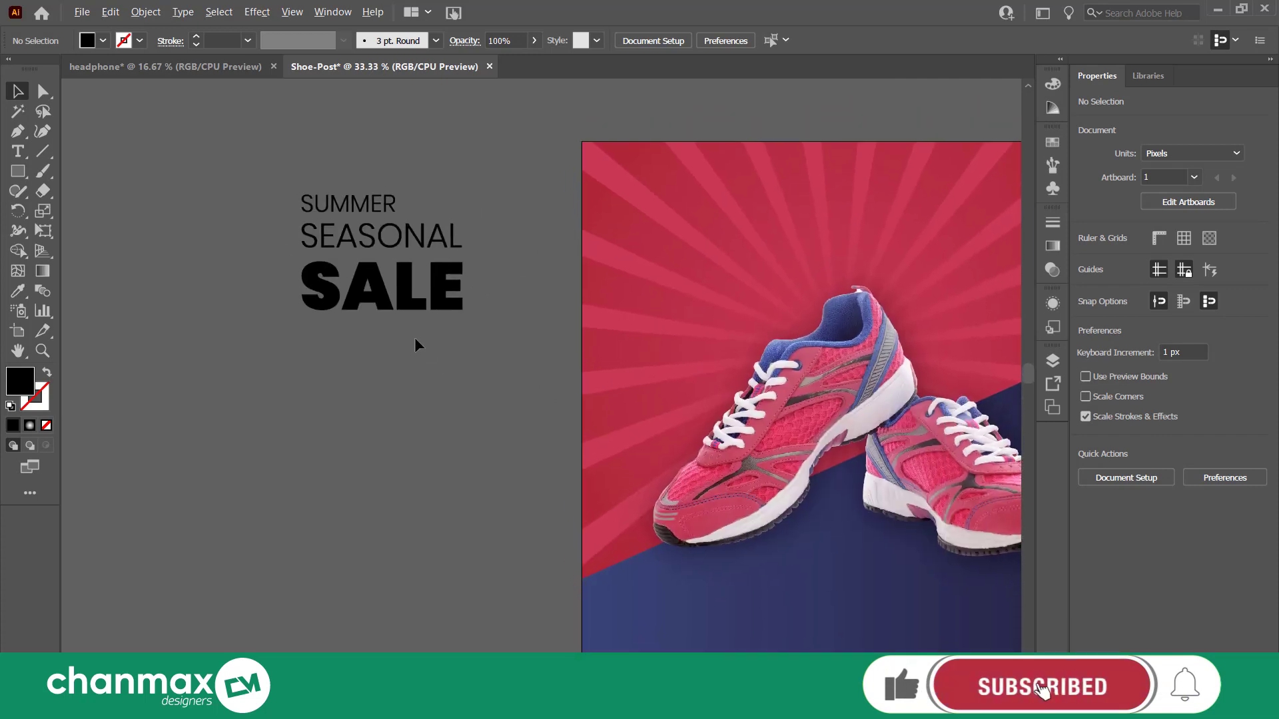
{"action": "scroll", "coordinate": [414, 337], "scroll_direction": "up", "scroll_amount": 1, "text": "alt"}
{"action": "scroll", "coordinate": [469, 386], "scroll_direction": "up", "scroll_amount": 1}
{"action": "left_click_drag", "start_coordinate": [551, 223], "coordinate": [2, 370]}
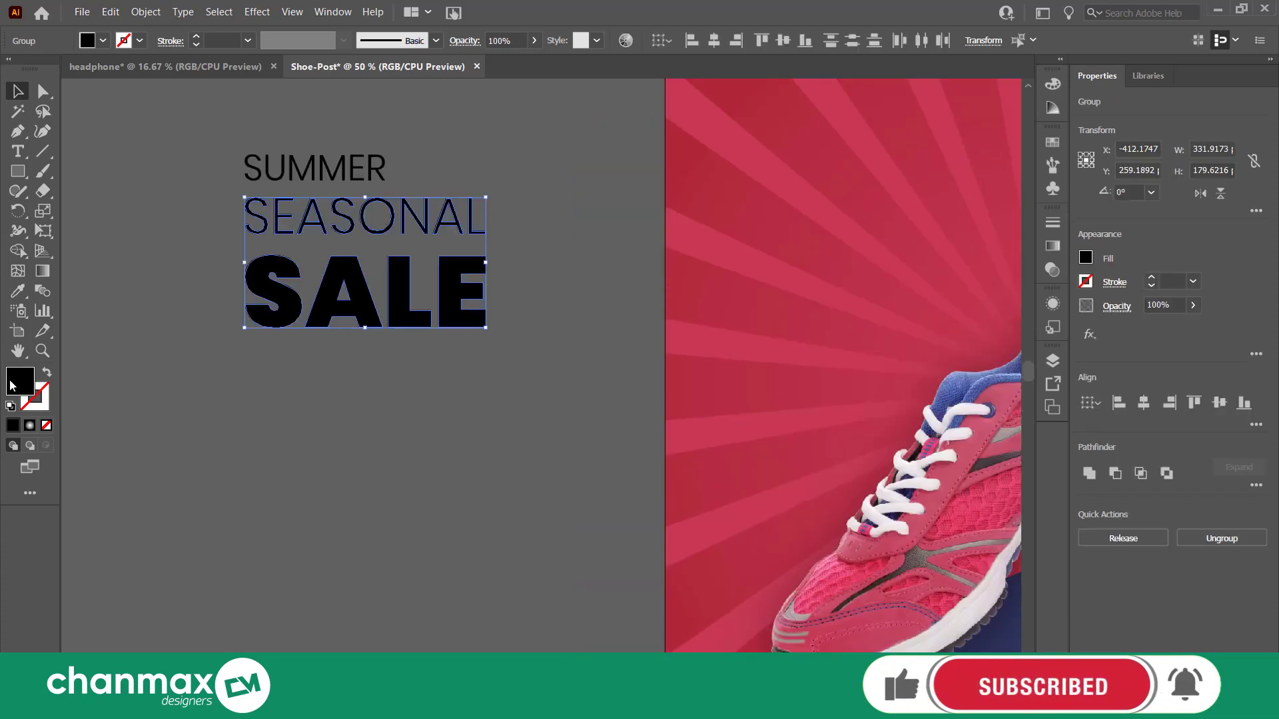
Give SEASONAL and SALE a white fill (#FFFFFF).
{"action": "double_click", "coordinate": [18, 381]}
{"action": "type", "text": "FFFFFF"}
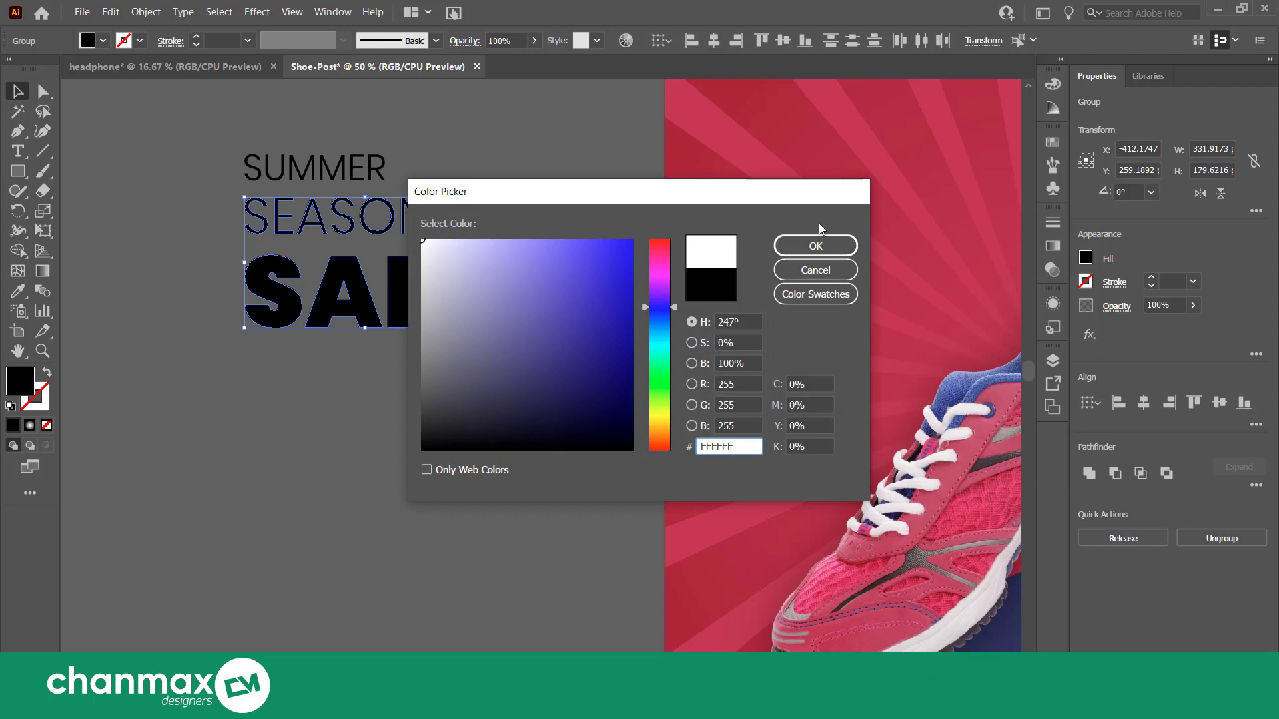
{"action": "left_click", "coordinate": [815, 245]}
{"action": "left_click", "coordinate": [409, 420]}
Recolour SUMMER with navy blue sampled from the shoe artwork using the eyedropper.
{"action": "left_click", "coordinate": [288, 172]}
{"action": "left_click", "coordinate": [14, 293]}
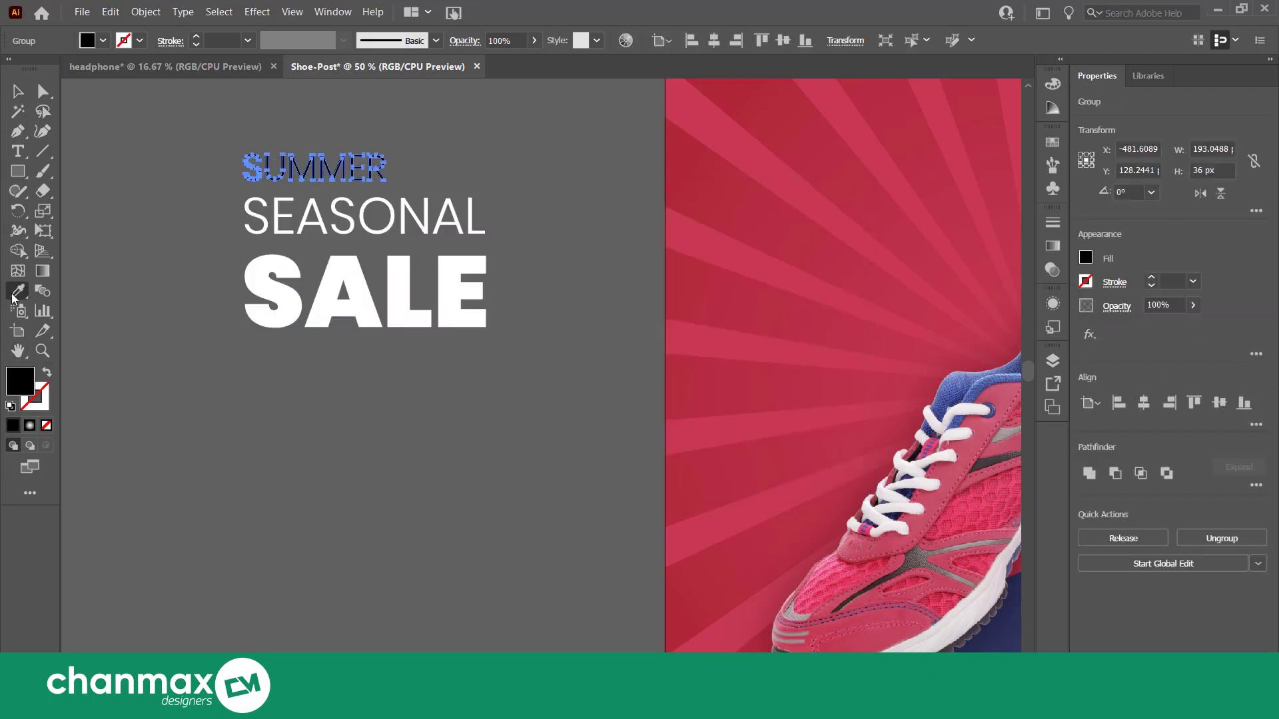
{"action": "scroll", "coordinate": [843, 552], "scroll_direction": "down", "scroll_amount": 1}
{"action": "scroll", "coordinate": [833, 573], "scroll_direction": "down", "scroll_amount": 2}
{"action": "left_click", "coordinate": [796, 596]}
{"action": "scroll", "coordinate": [275, 453], "scroll_direction": "up", "scroll_amount": 3}
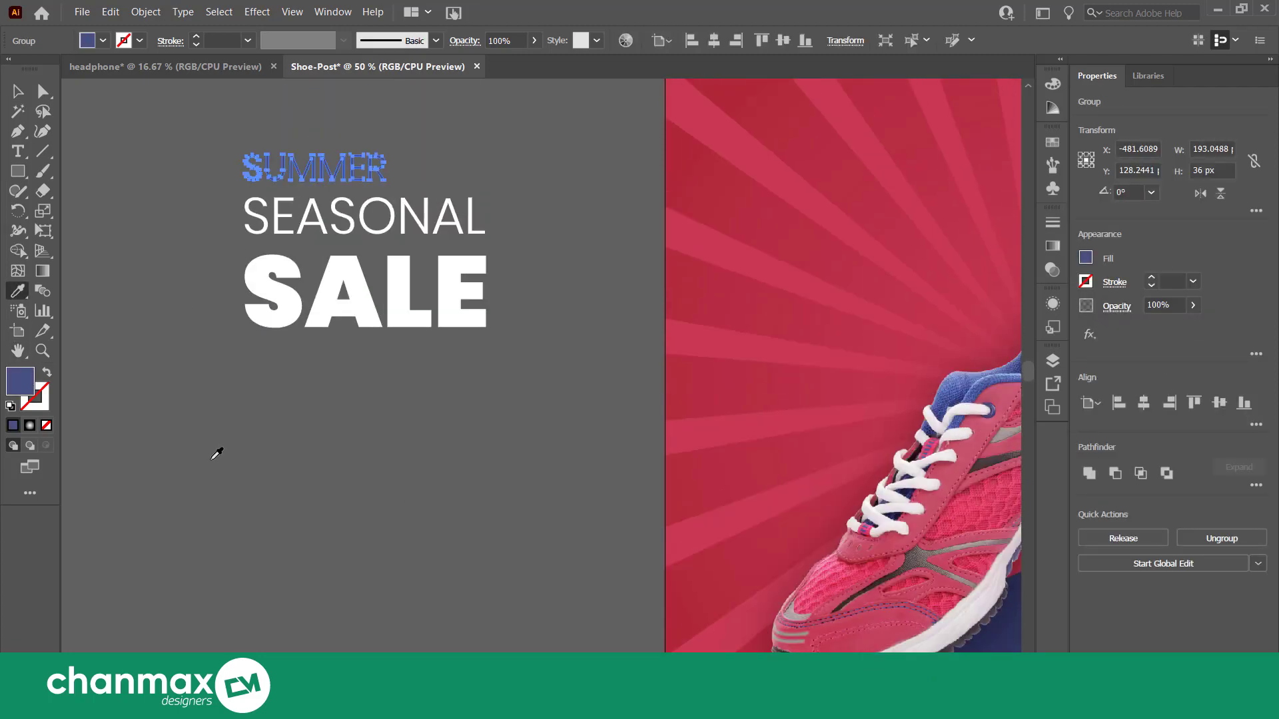
{"action": "scroll", "coordinate": [667, 494], "scroll_direction": "down", "scroll_amount": 1}
{"action": "scroll", "coordinate": [990, 554], "scroll_direction": "down", "scroll_amount": 2}
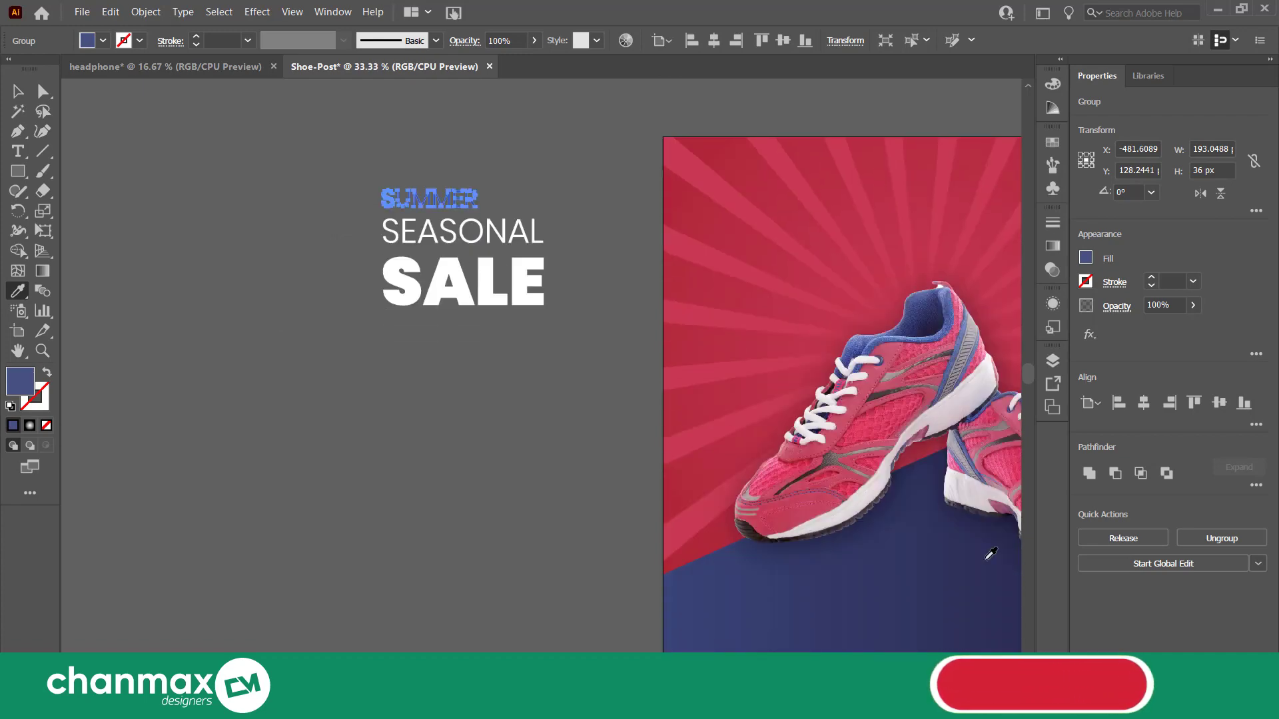
{"action": "scroll", "coordinate": [483, 477], "scroll_direction": "right", "scroll_amount": 9}
{"action": "scroll", "coordinate": [482, 477], "scroll_direction": "down", "scroll_amount": 3}
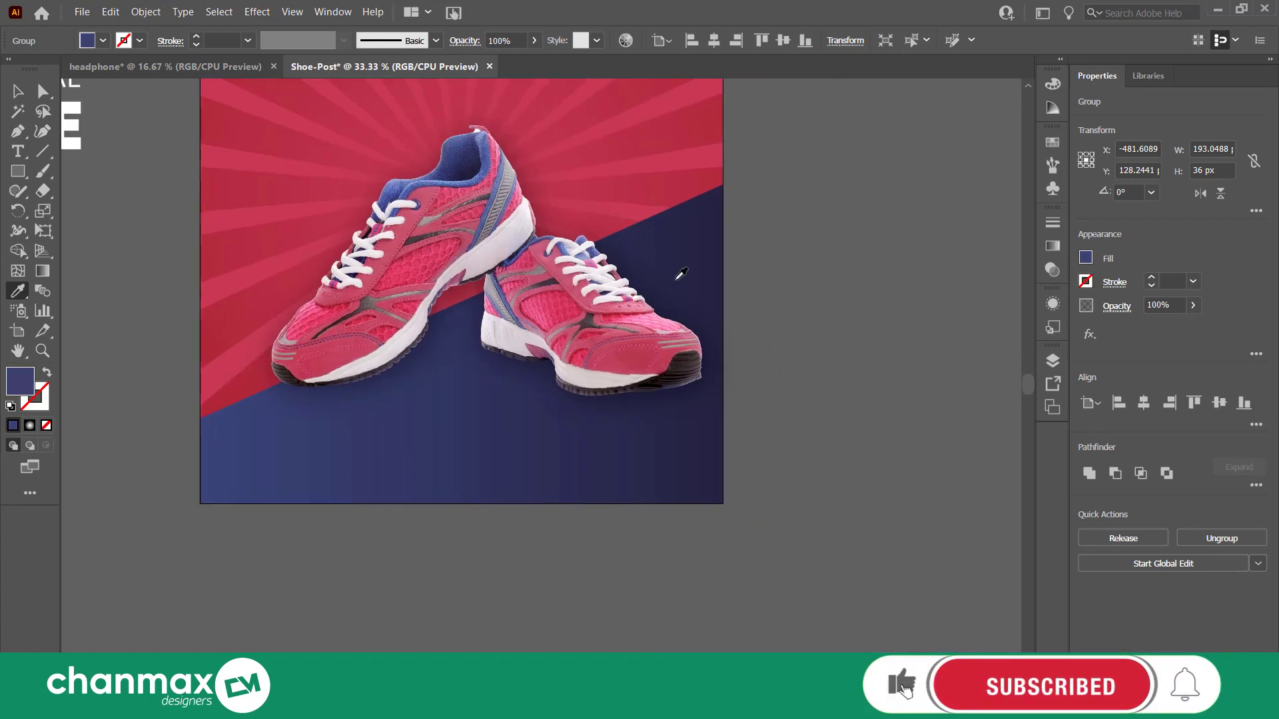
{"action": "scroll", "coordinate": [598, 323], "scroll_direction": "down", "scroll_amount": 2}
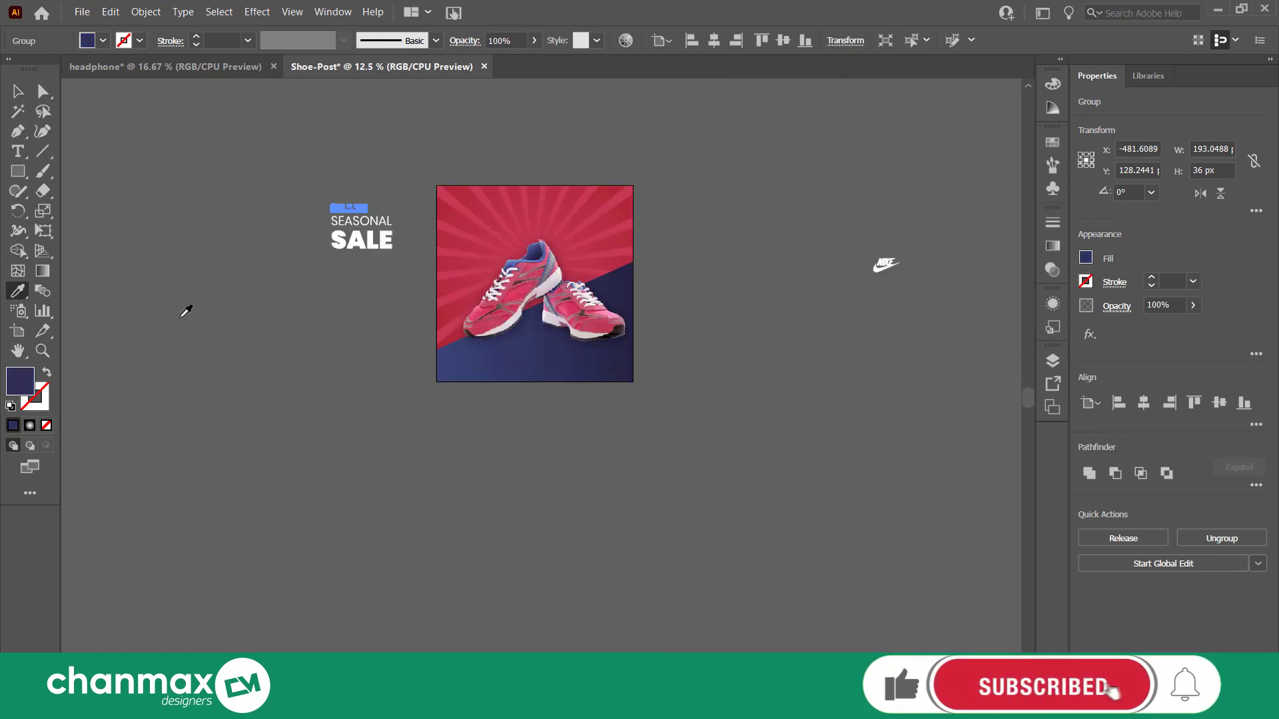
{"action": "scroll", "coordinate": [286, 271], "scroll_direction": "up", "scroll_amount": 1}
{"action": "scroll", "coordinate": [403, 234], "scroll_direction": "up", "scroll_amount": 3}
{"action": "scroll", "coordinate": [403, 233], "scroll_direction": "up", "scroll_amount": 1}
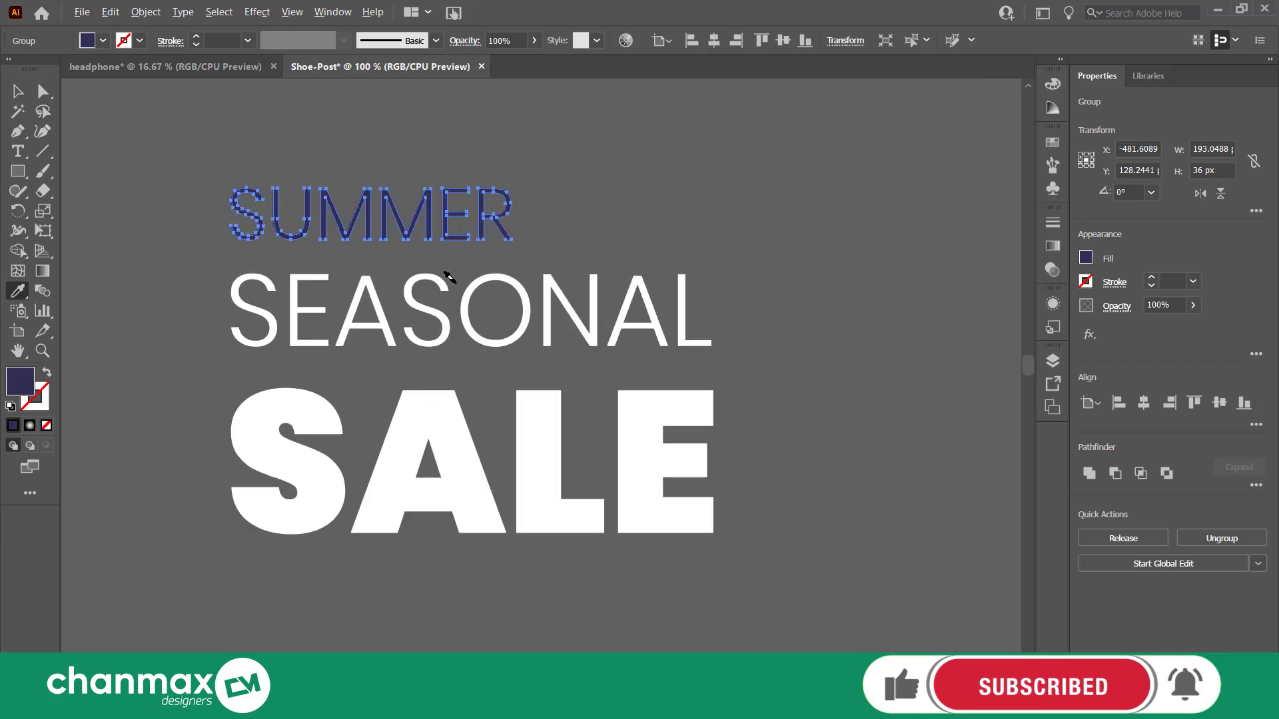
Check the recoloured headline words by selecting and deselecting the headline group.
{"action": "key", "text": "v"}
{"action": "left_click", "coordinate": [93, 177]}
{"action": "scroll", "coordinate": [166, 269], "scroll_direction": "down", "scroll_amount": 1}
{"action": "scroll", "coordinate": [167, 270], "scroll_direction": "down", "scroll_amount": 1}
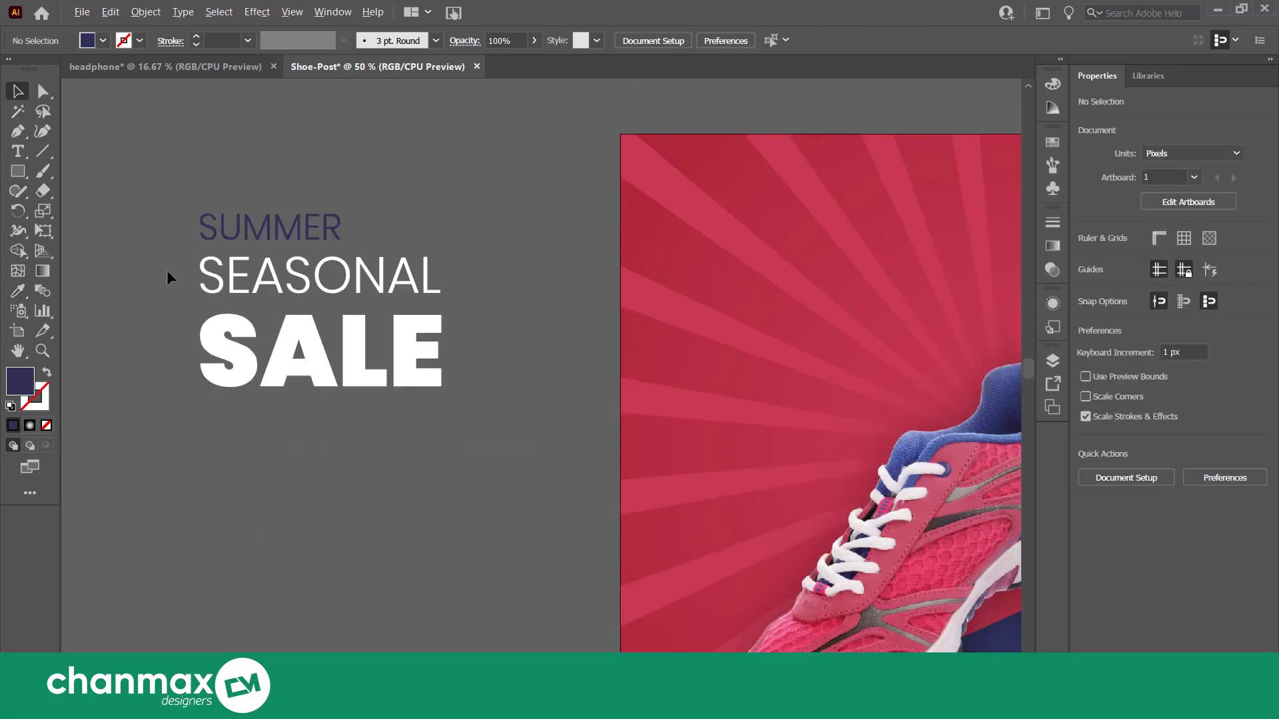
{"action": "scroll", "coordinate": [166, 270], "scroll_direction": "down", "scroll_amount": 1}
{"action": "scroll", "coordinate": [178, 302], "scroll_direction": "down", "scroll_amount": 1}
{"action": "left_click", "coordinate": [260, 257]}
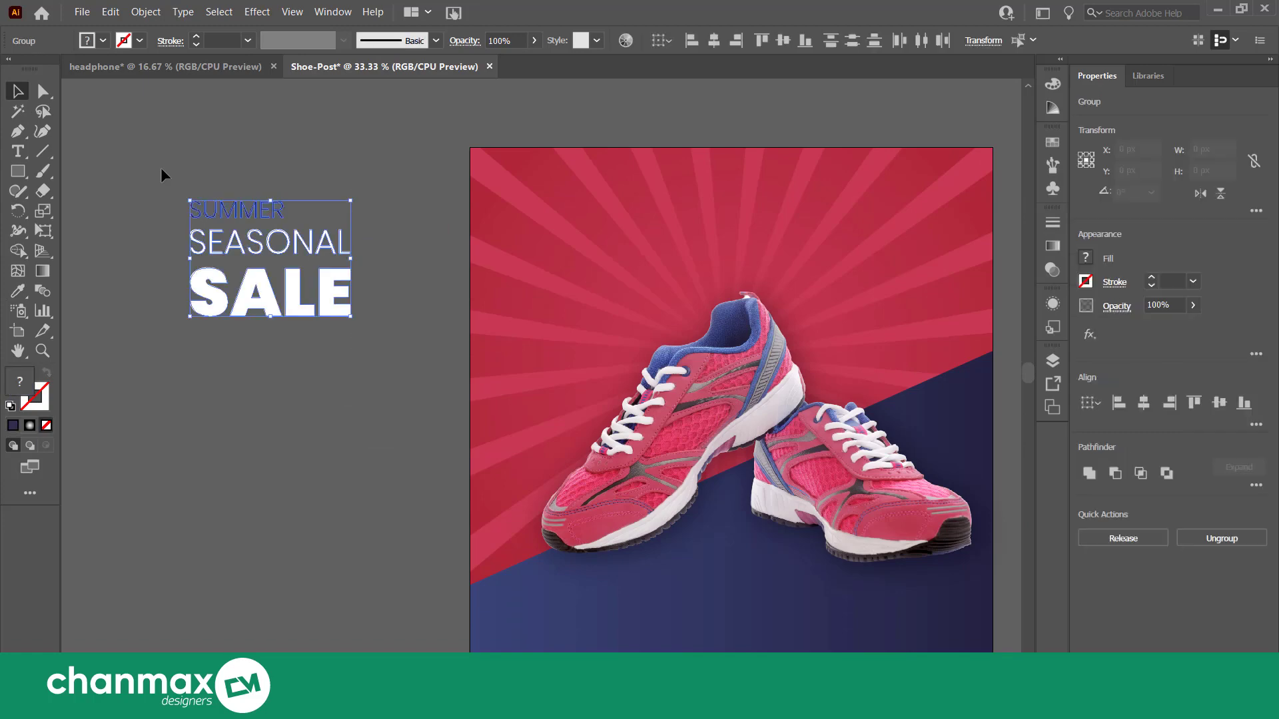
{"action": "left_click", "coordinate": [233, 397]}
{"action": "scroll", "coordinate": [233, 397], "scroll_direction": "down", "scroll_amount": 1}
{"action": "scroll", "coordinate": [231, 290], "scroll_direction": "up", "scroll_amount": 1}
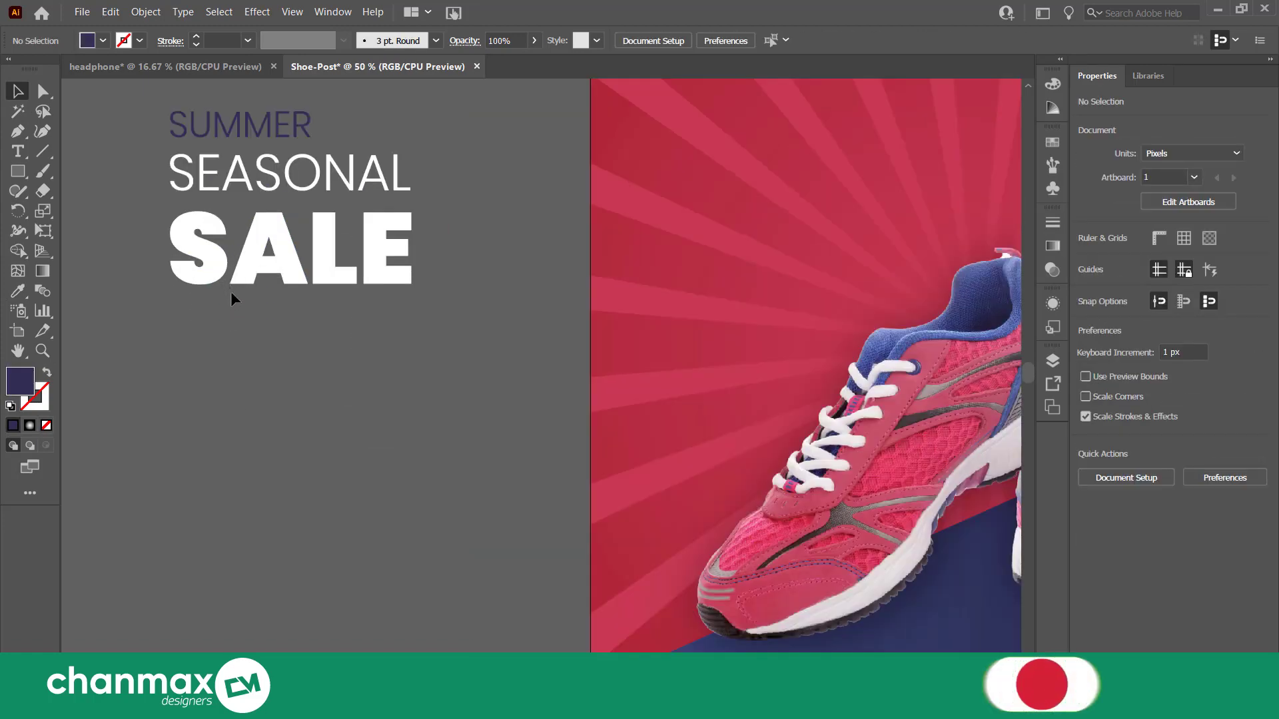
{"action": "scroll", "coordinate": [231, 290], "scroll_direction": "up", "scroll_amount": 1}
Add a 'STUNNING SPORTS SHOES' line below SALE in Poppins Thin at 20 pt.
{"action": "left_click", "coordinate": [18, 152]}
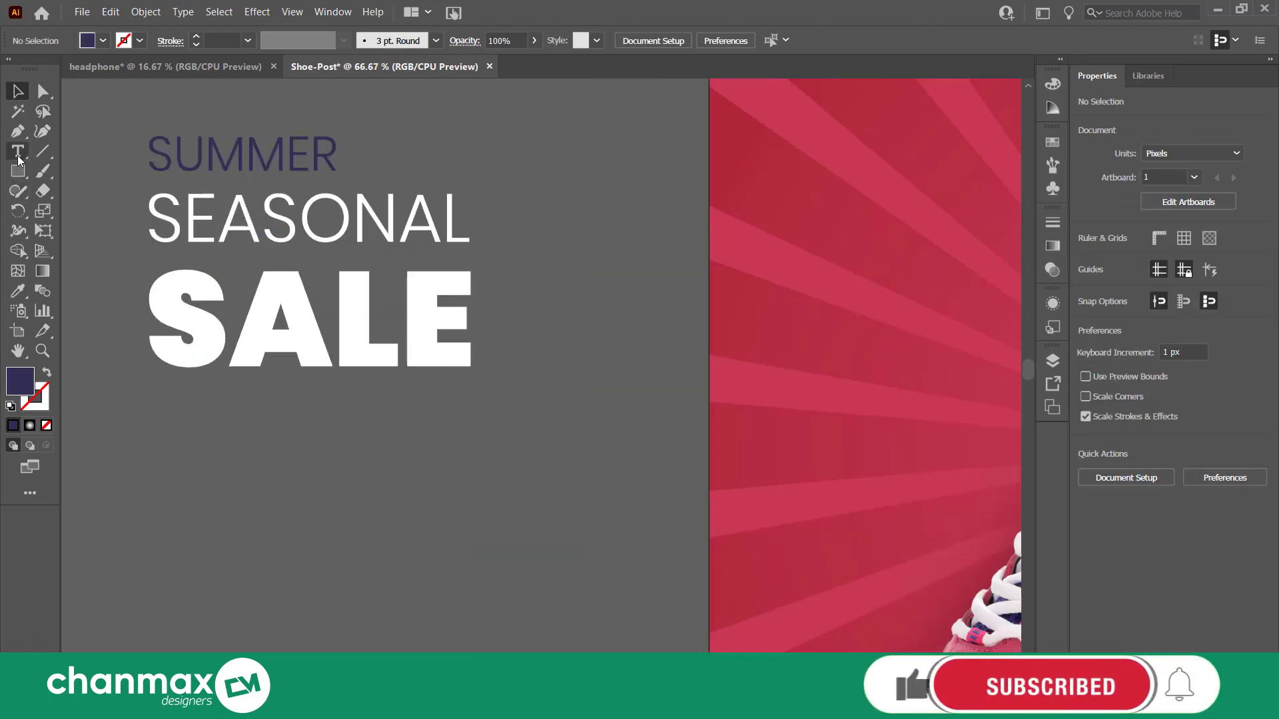
{"action": "left_click", "coordinate": [184, 429]}
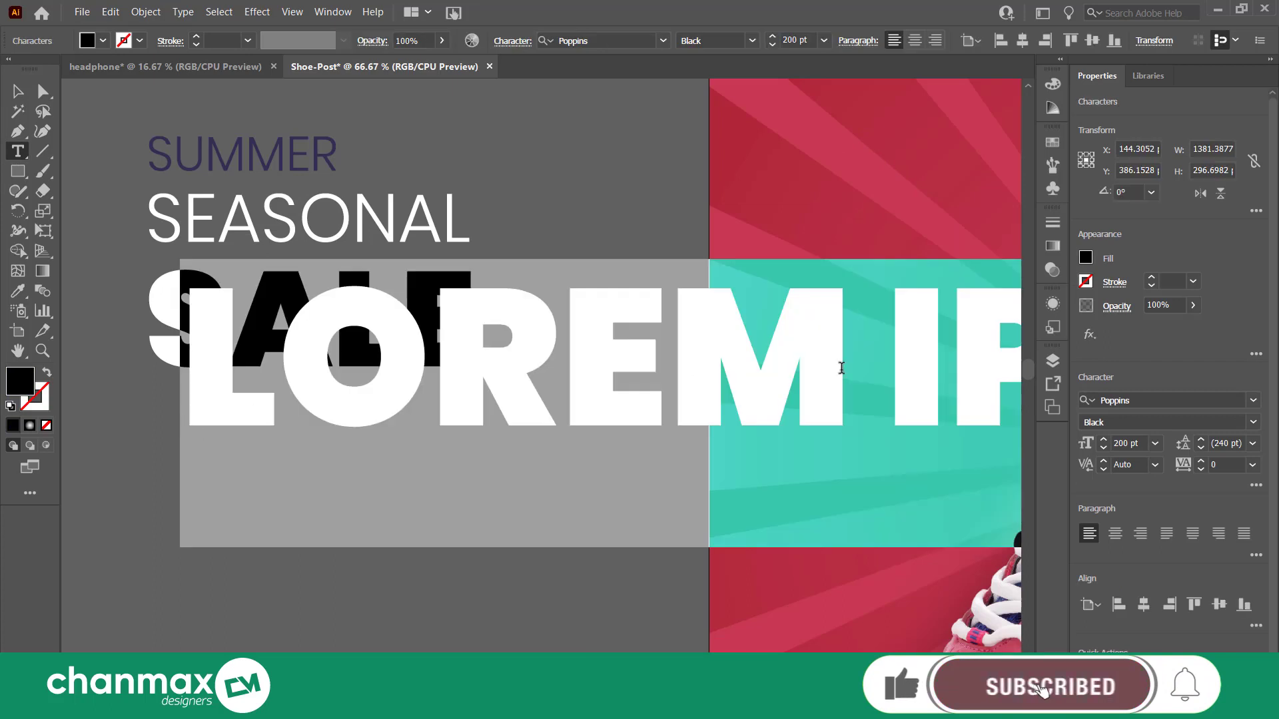
{"action": "left_click", "coordinate": [1252, 421]}
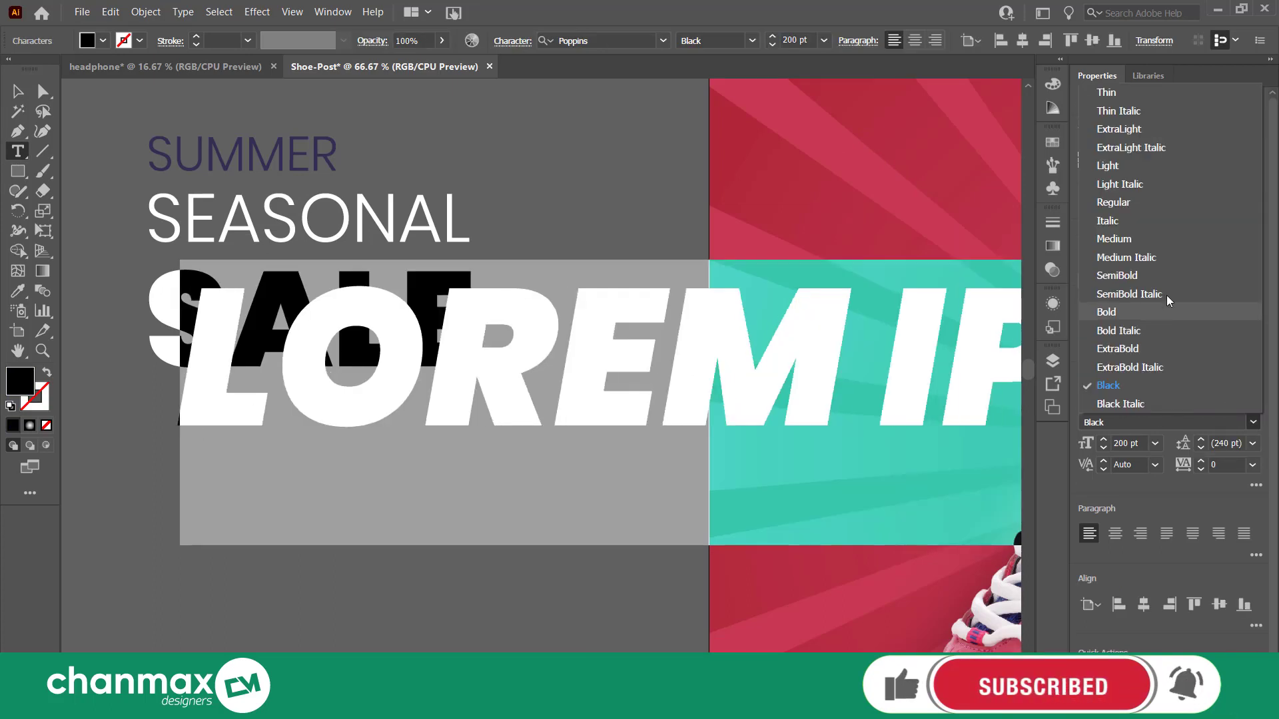
{"action": "left_click", "coordinate": [1122, 101]}
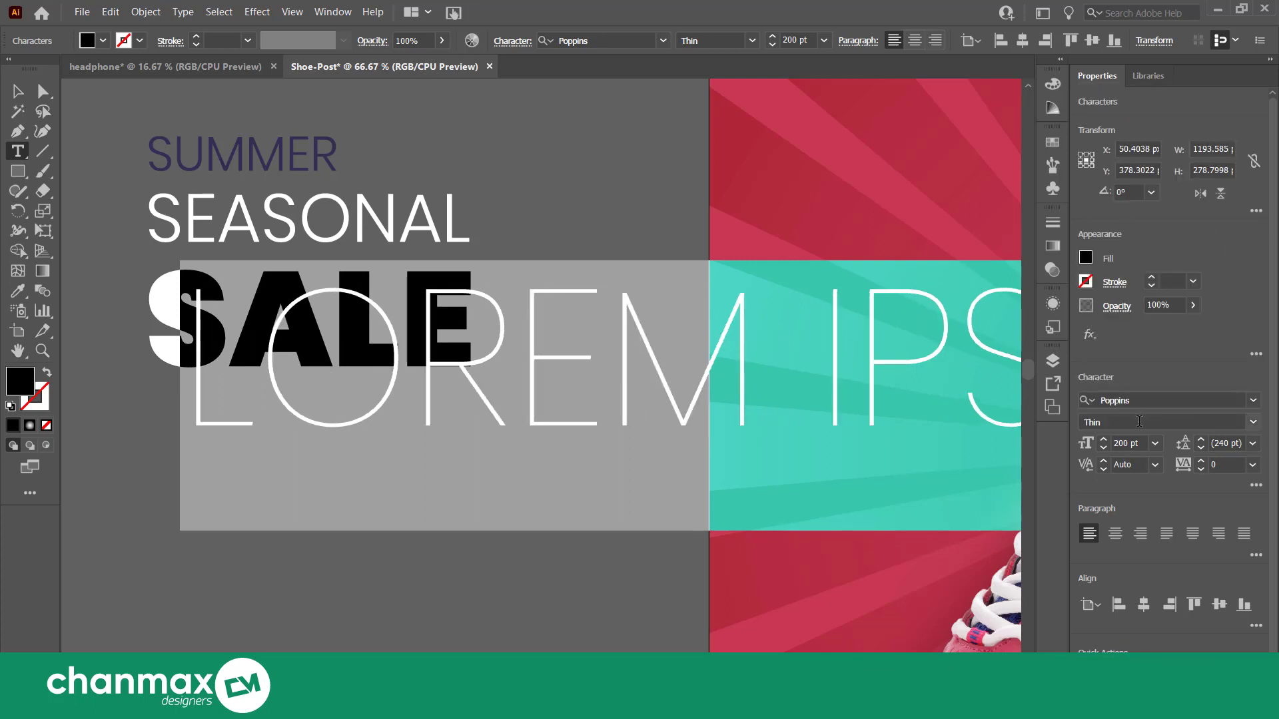
{"action": "left_click", "coordinate": [1132, 441]}
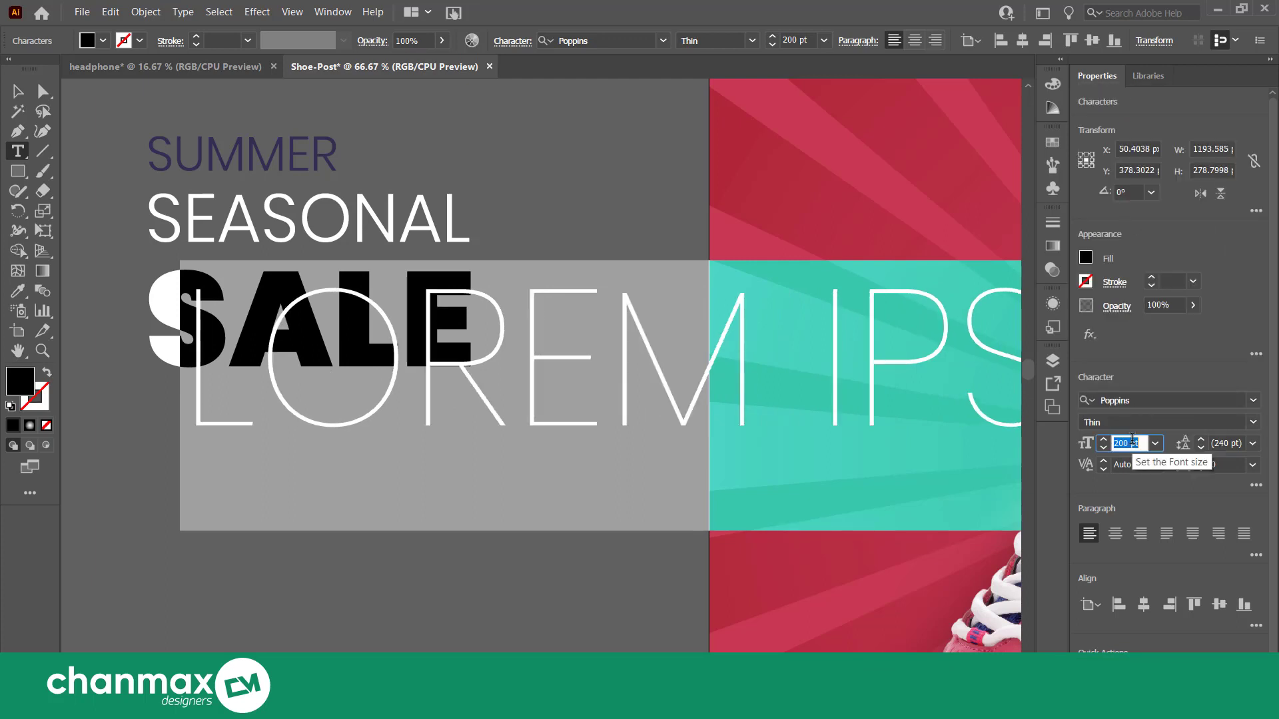
{"action": "type", "text": "28"}
{"action": "type", "text": "20"}
{"action": "key", "text": "Return"}
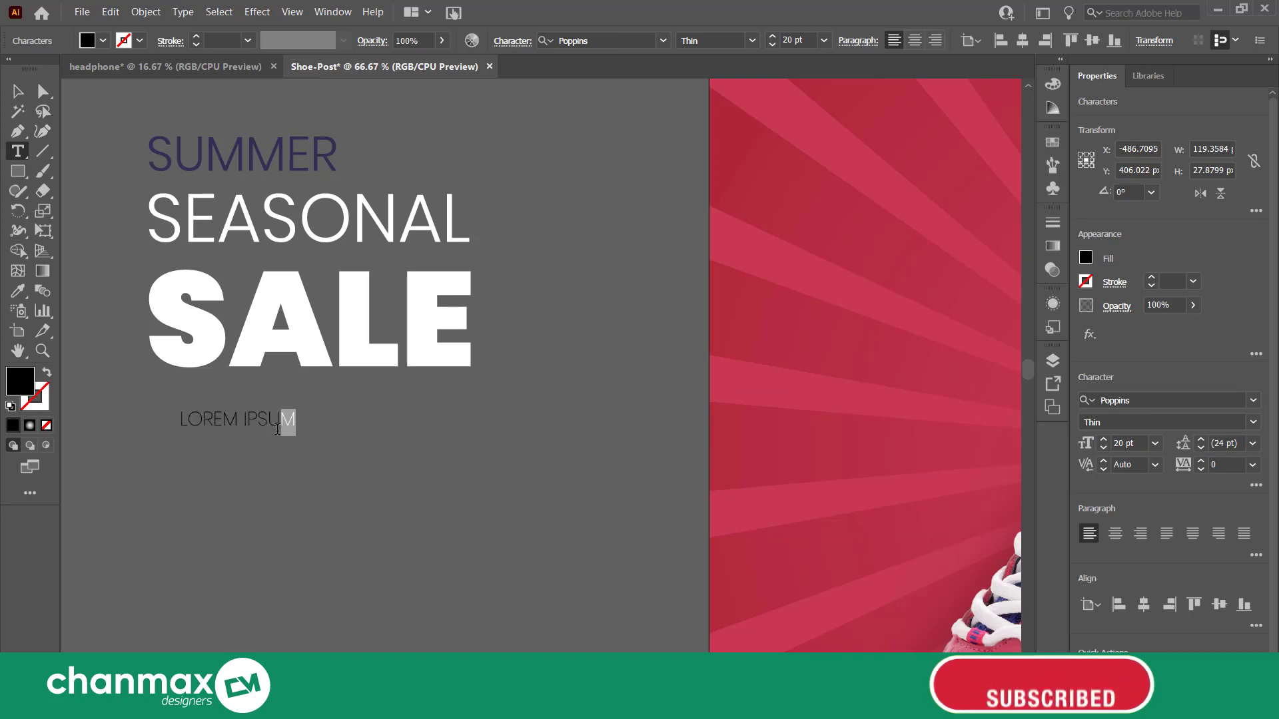
{"action": "type", "text": "STUNN"}
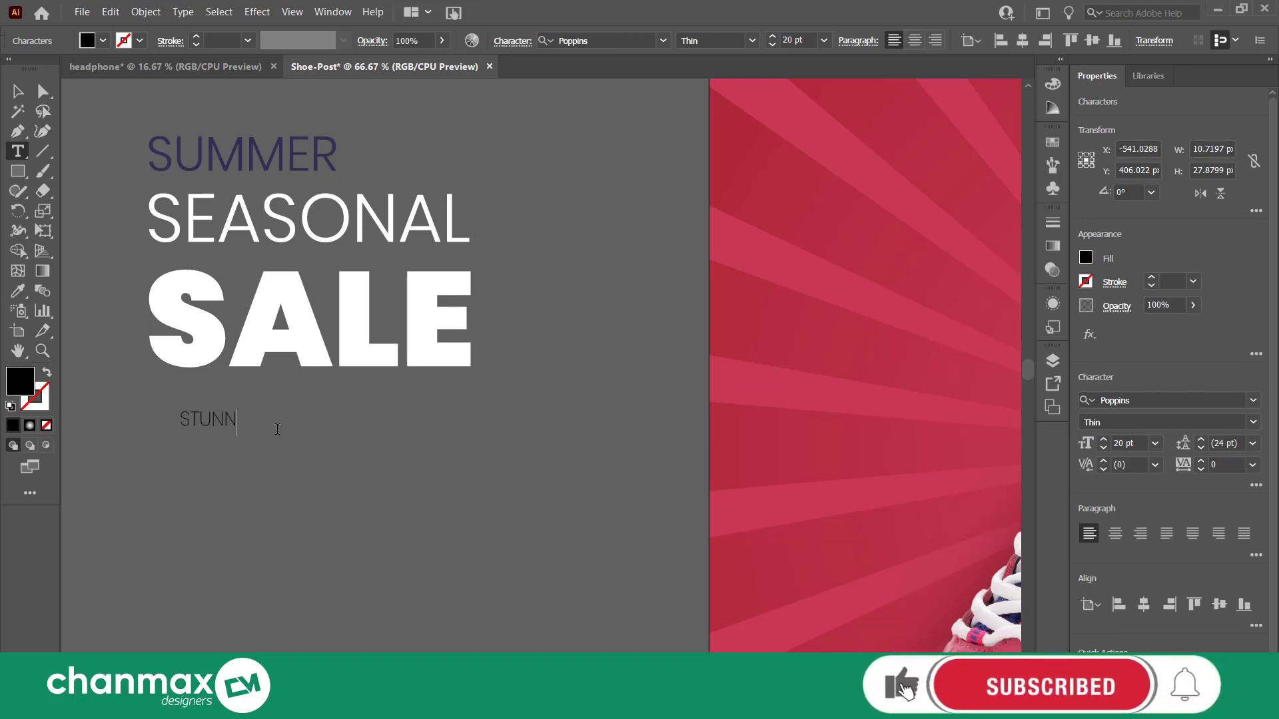
{"action": "type", "text": "ING SPORTS SHOES"}
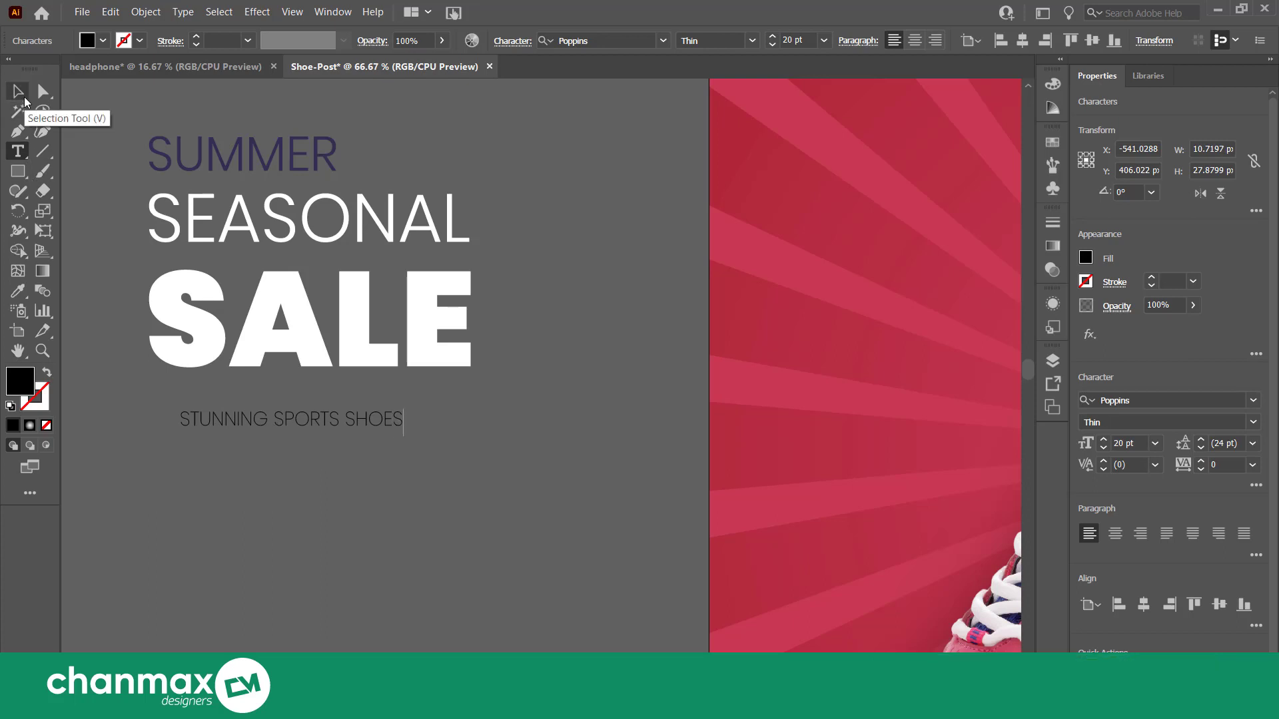
{"action": "left_click", "coordinate": [24, 101]}
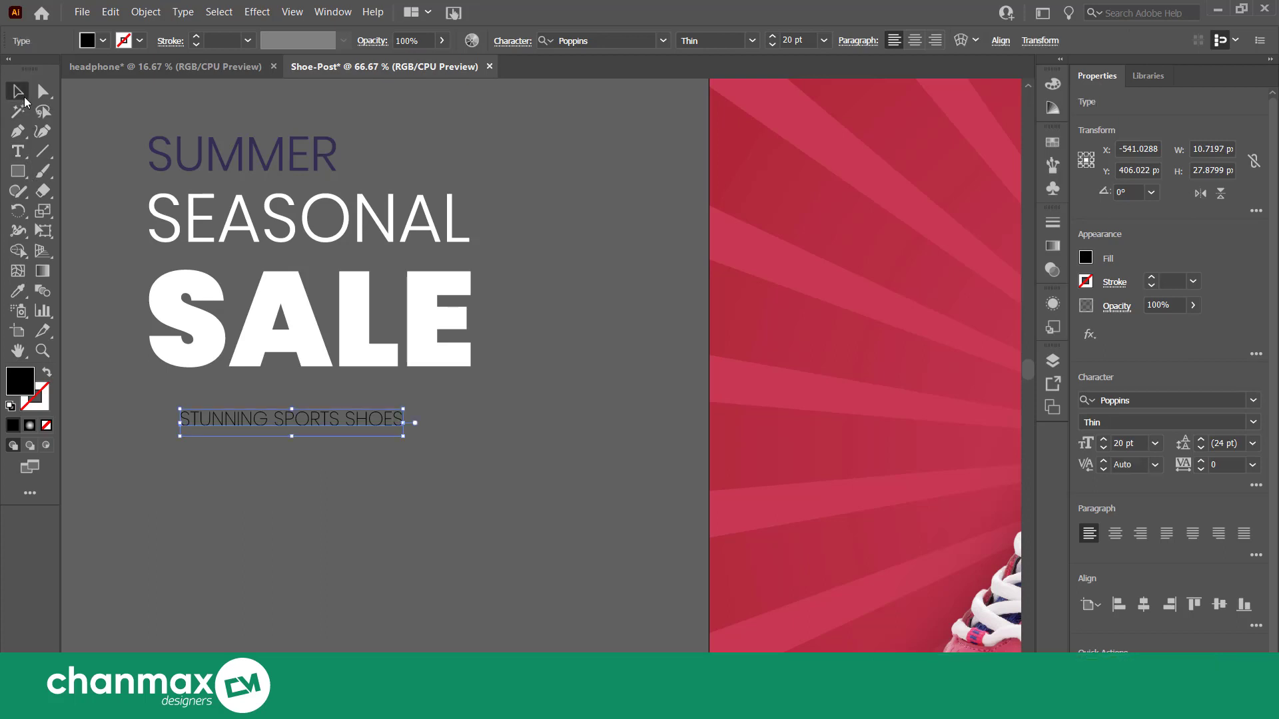
{"action": "left_click", "coordinate": [218, 478]}
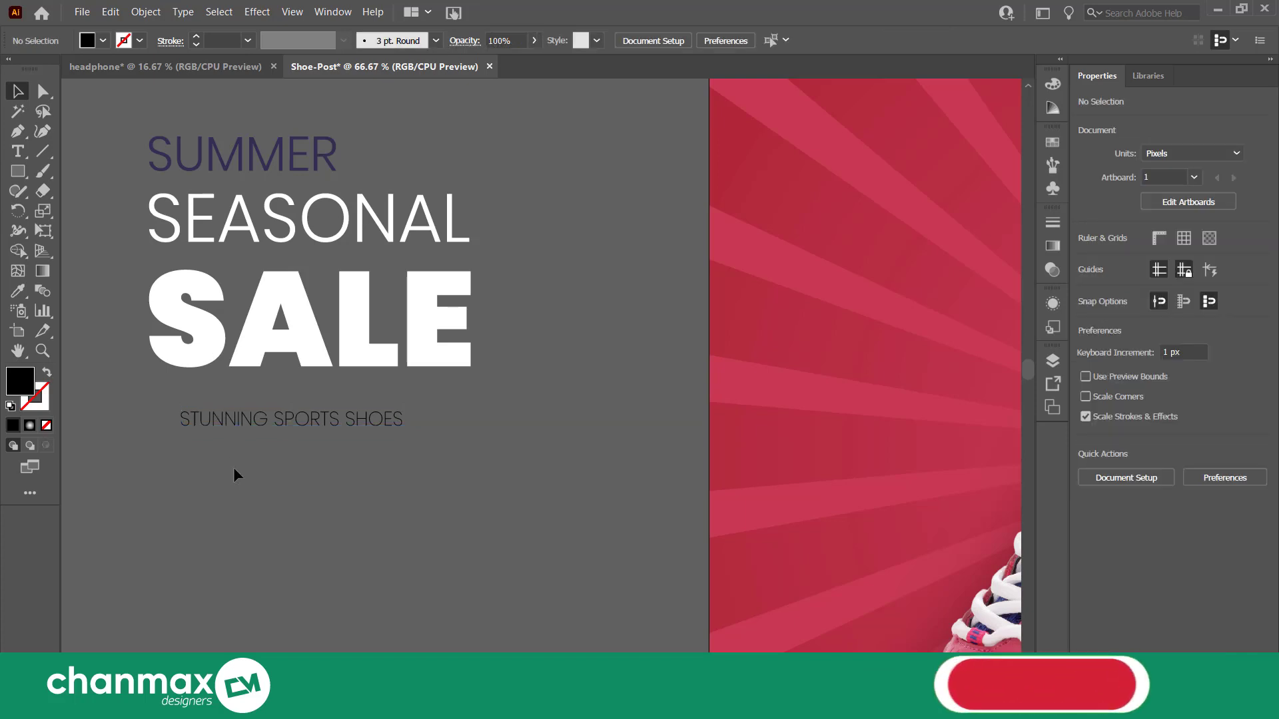
Expand the STUNNING SPORTS SHOES text into shapes with Object > Expand.
{"action": "scroll", "coordinate": [209, 415], "scroll_direction": "up", "scroll_amount": 1}
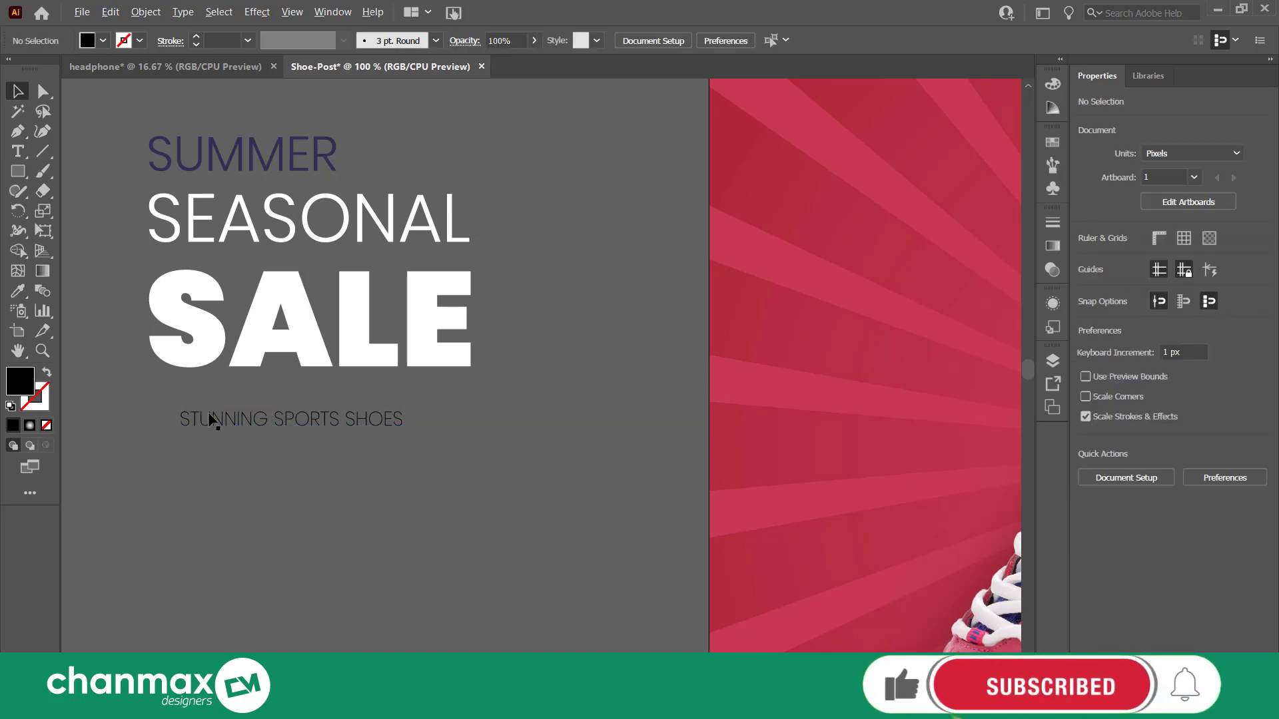
{"action": "scroll", "coordinate": [210, 416], "scroll_direction": "up", "scroll_amount": 1}
{"action": "left_click", "coordinate": [210, 423]}
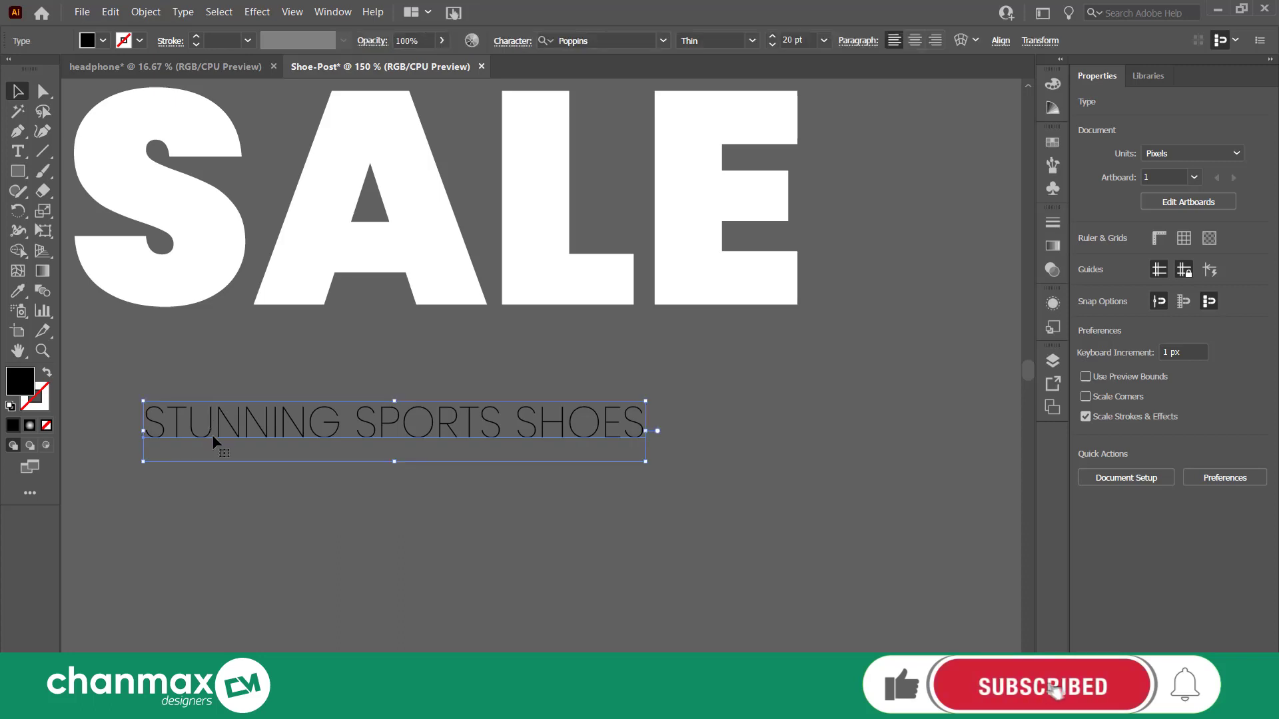
{"action": "scroll", "coordinate": [236, 493], "scroll_direction": "down", "scroll_amount": 1}
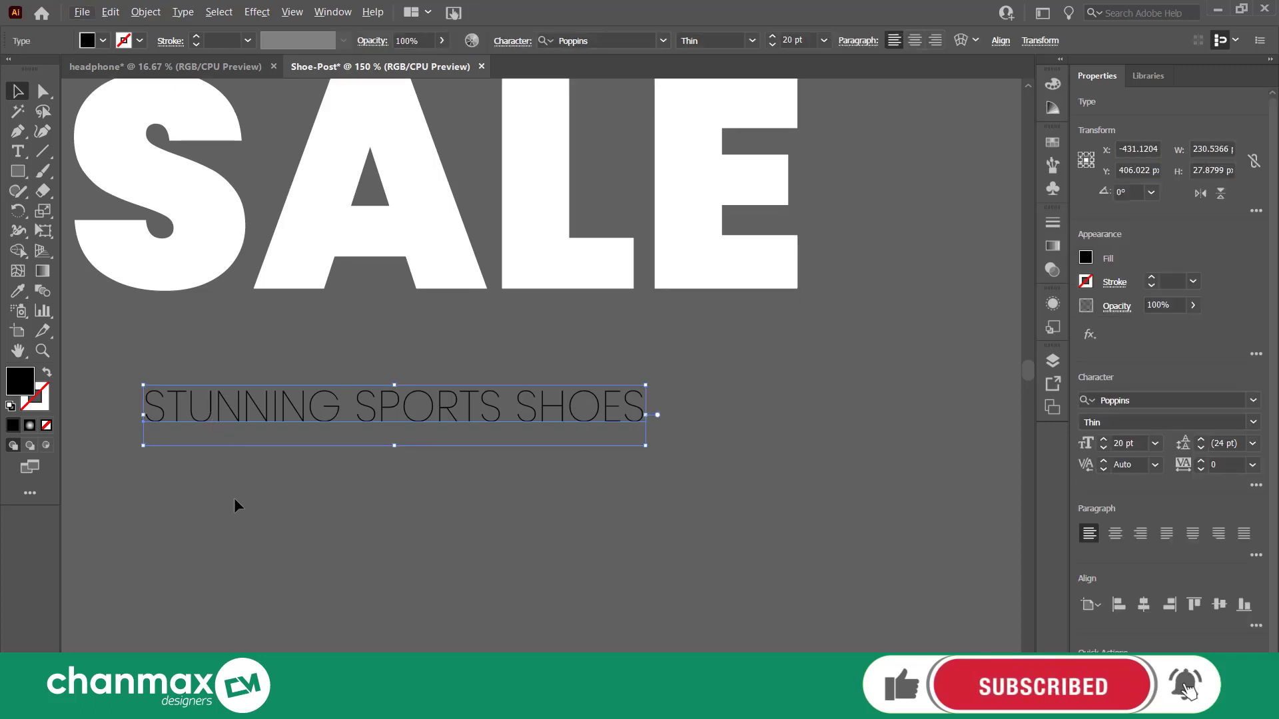
{"action": "left_click", "coordinate": [146, 12]}
{"action": "left_click", "coordinate": [161, 181]}
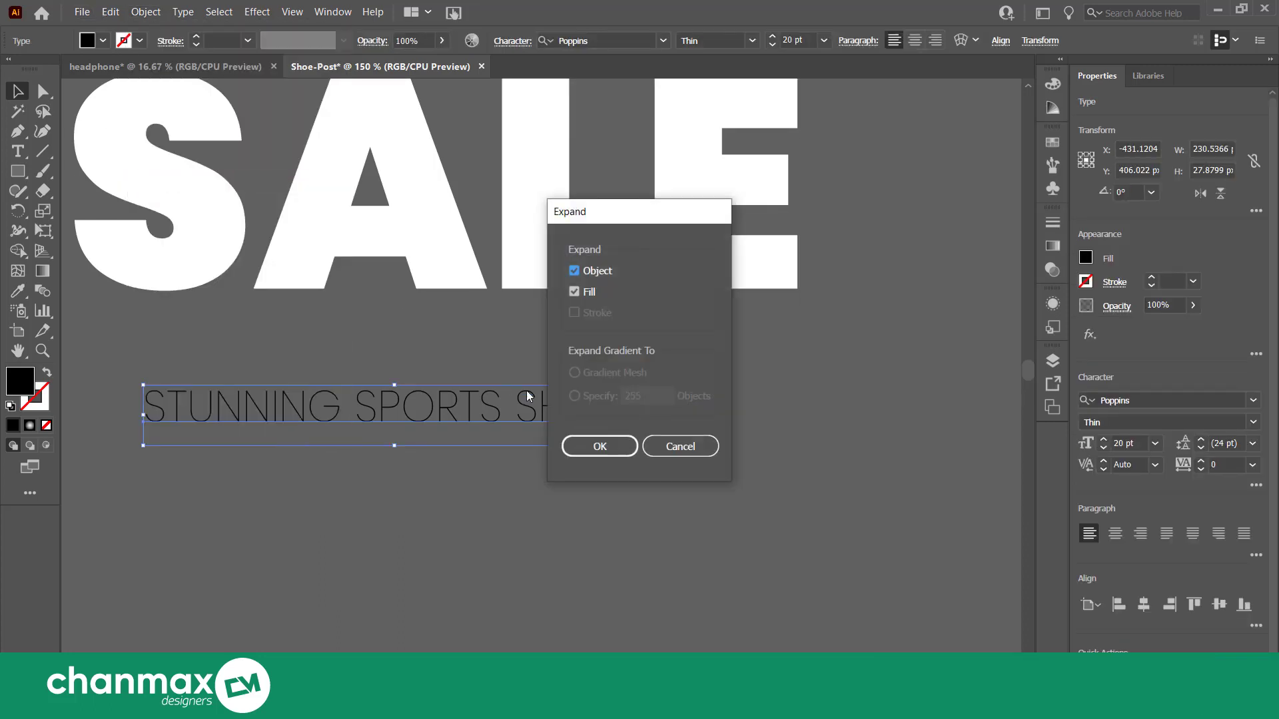
{"action": "left_click", "coordinate": [585, 447]}
{"action": "left_click", "coordinate": [299, 484]}
Draw a rectangle over the tagline line and send it behind the text.
{"action": "left_click", "coordinate": [17, 171]}
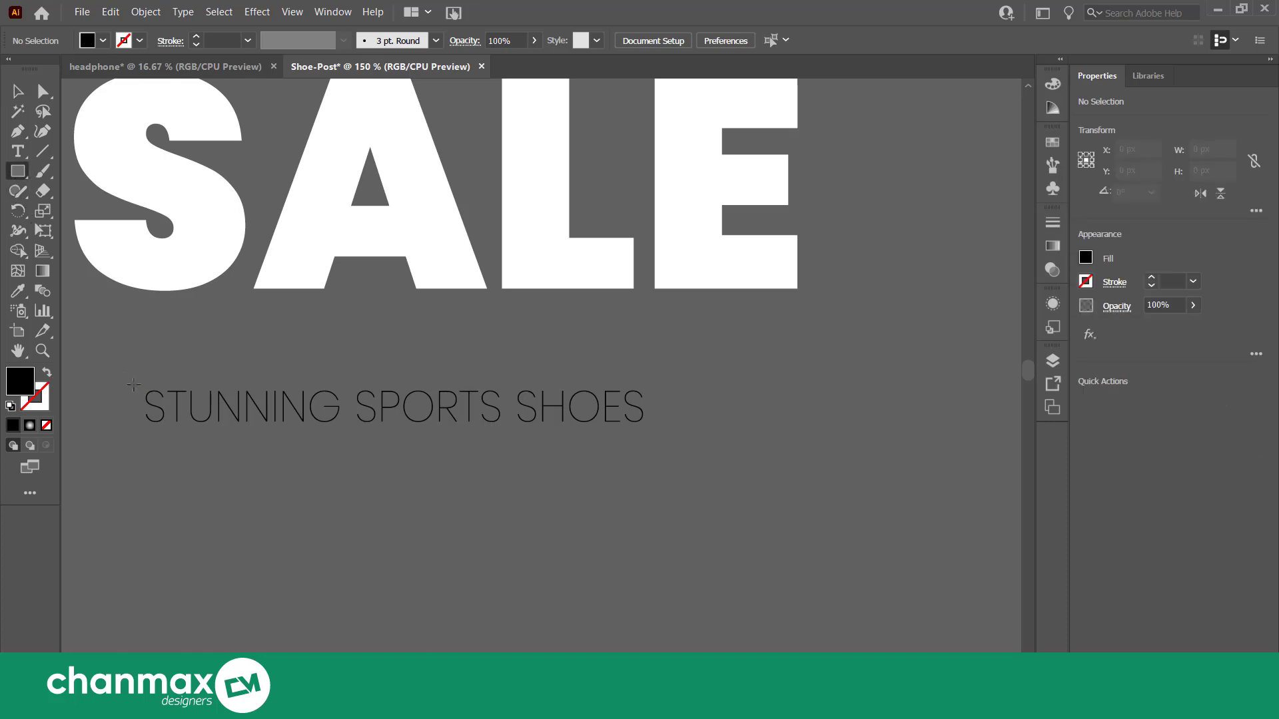
{"action": "left_click_drag", "start_coordinate": [218, 425], "coordinate": [658, 431]}
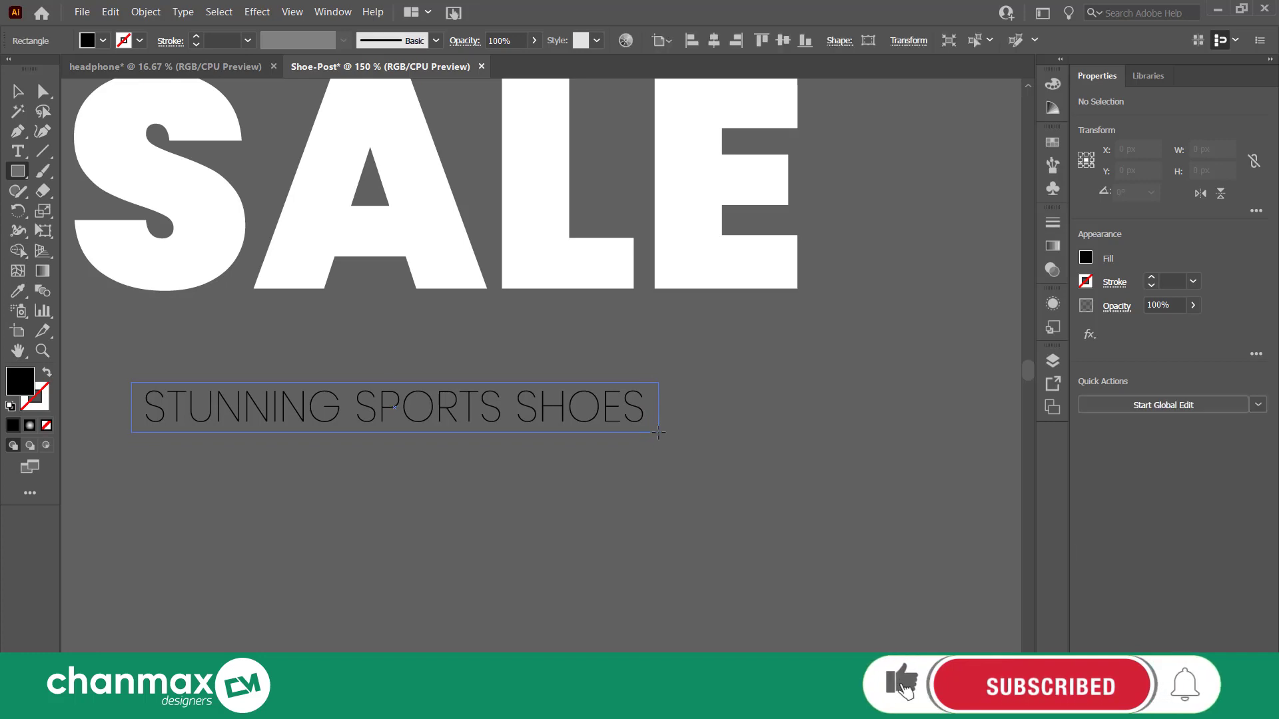
{"action": "key", "text": "v"}
{"action": "right_click", "coordinate": [213, 399]}
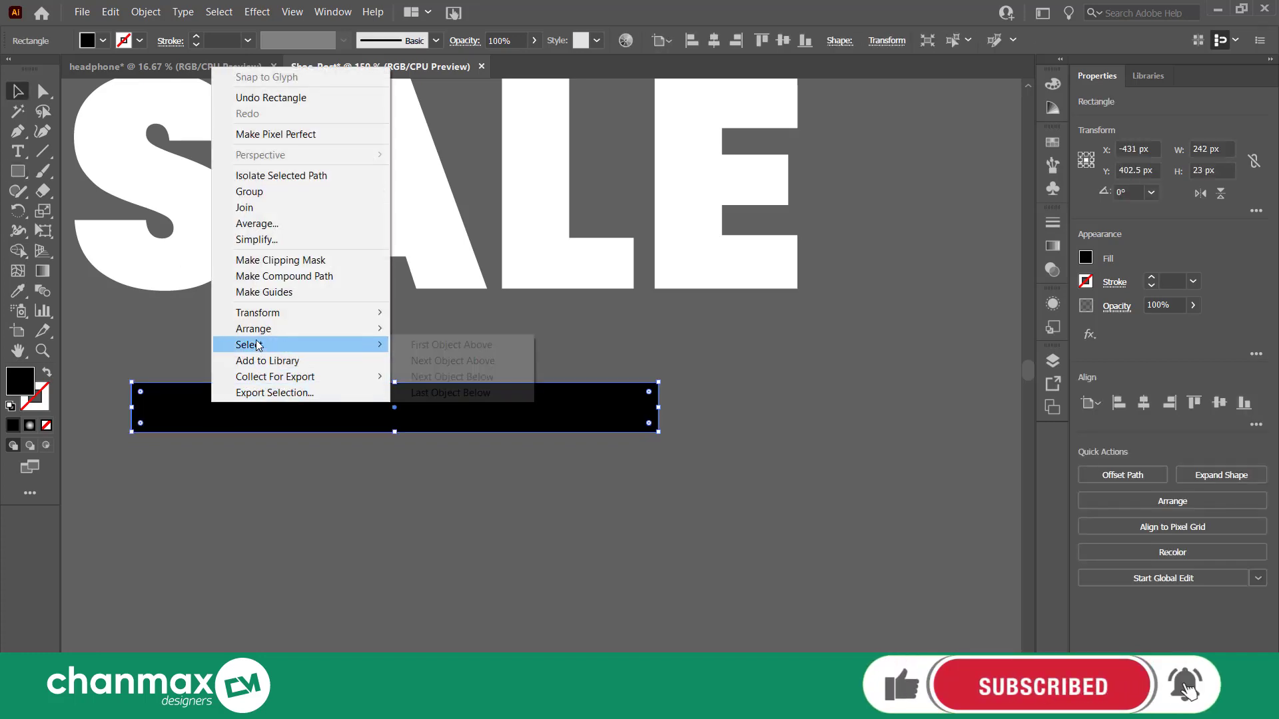
{"action": "mouse_move", "coordinate": [253, 329]}
{"action": "left_click", "coordinate": [460, 377]}
Make the rectangle a 1 pt white outline with no fill.
{"action": "key", "text": "i"}
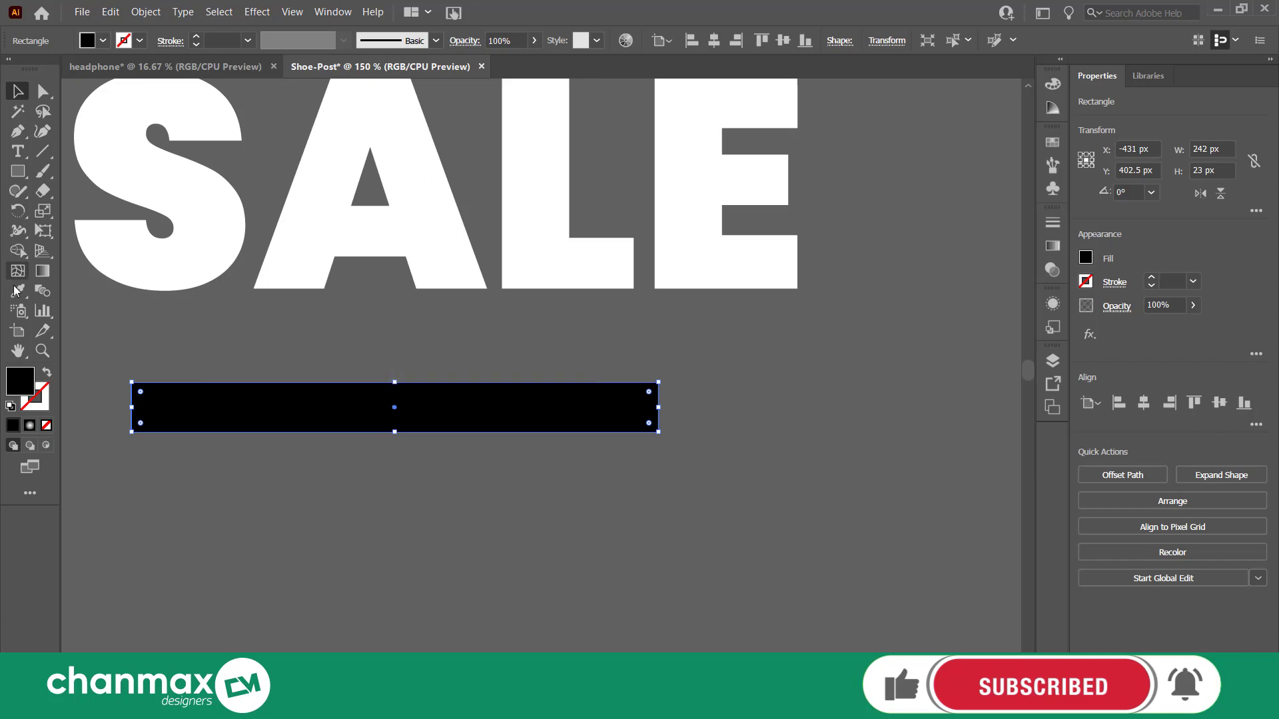
{"action": "left_click", "coordinate": [122, 257]}
{"action": "left_click", "coordinate": [45, 399]}
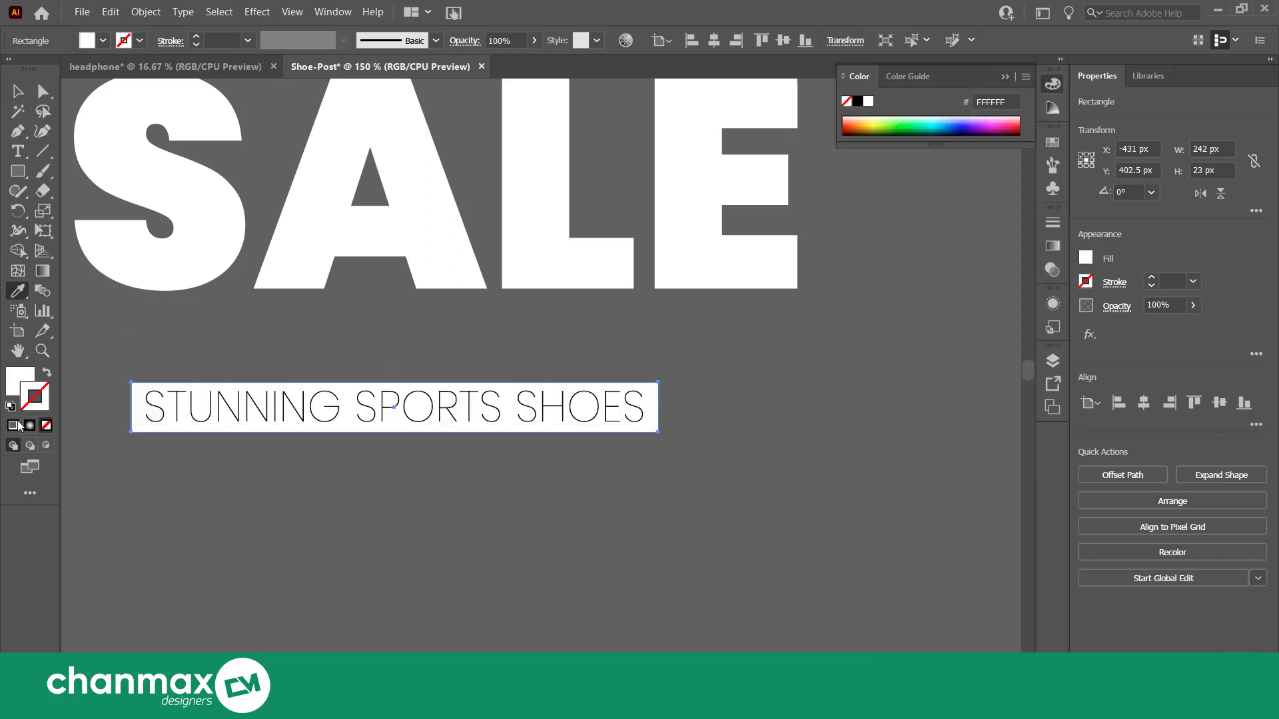
{"action": "left_click", "coordinate": [13, 425]}
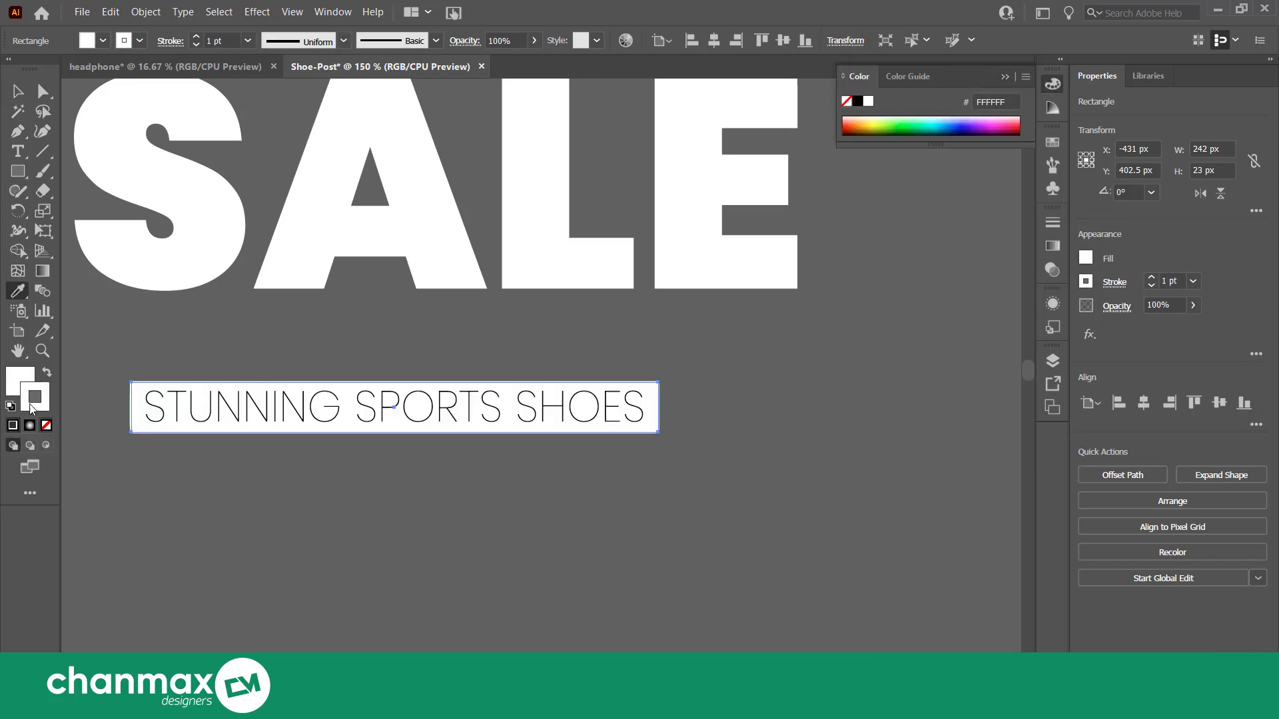
{"action": "left_click", "coordinate": [46, 425]}
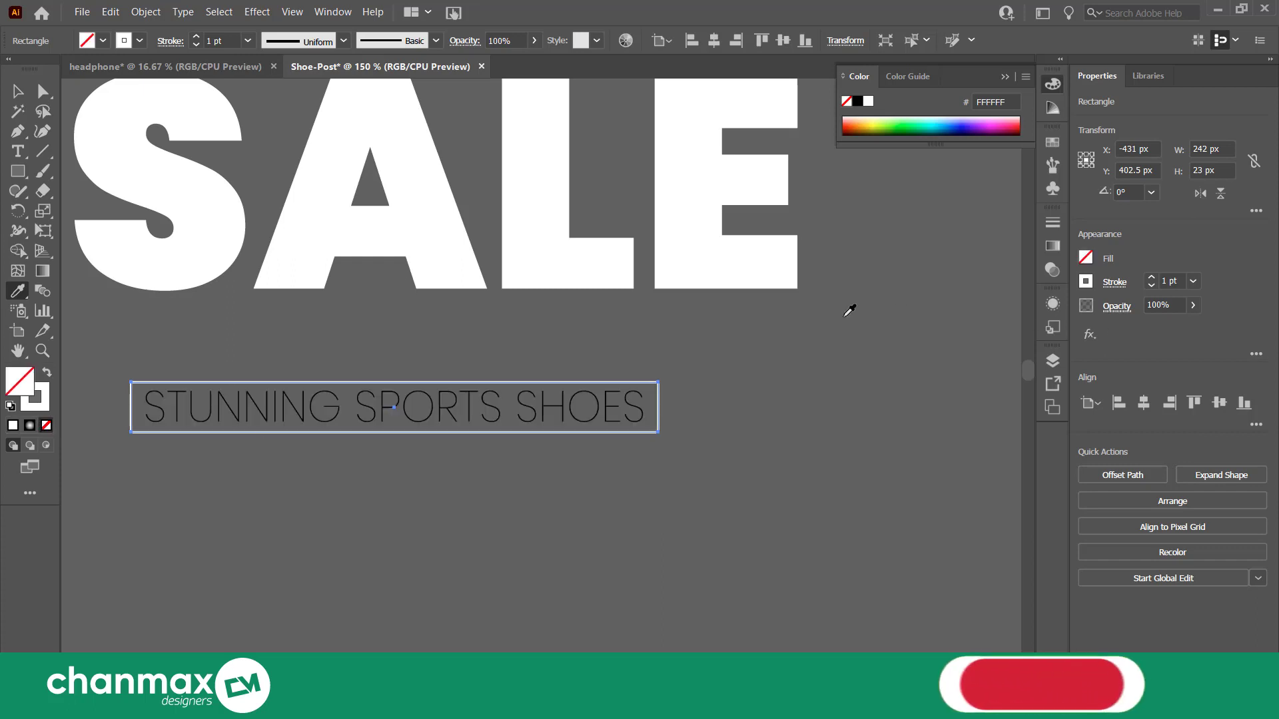
{"action": "left_click", "coordinate": [12, 92]}
Expand the rectangle's stroke into a shape, then select the tagline group.
{"action": "left_click", "coordinate": [145, 12]}
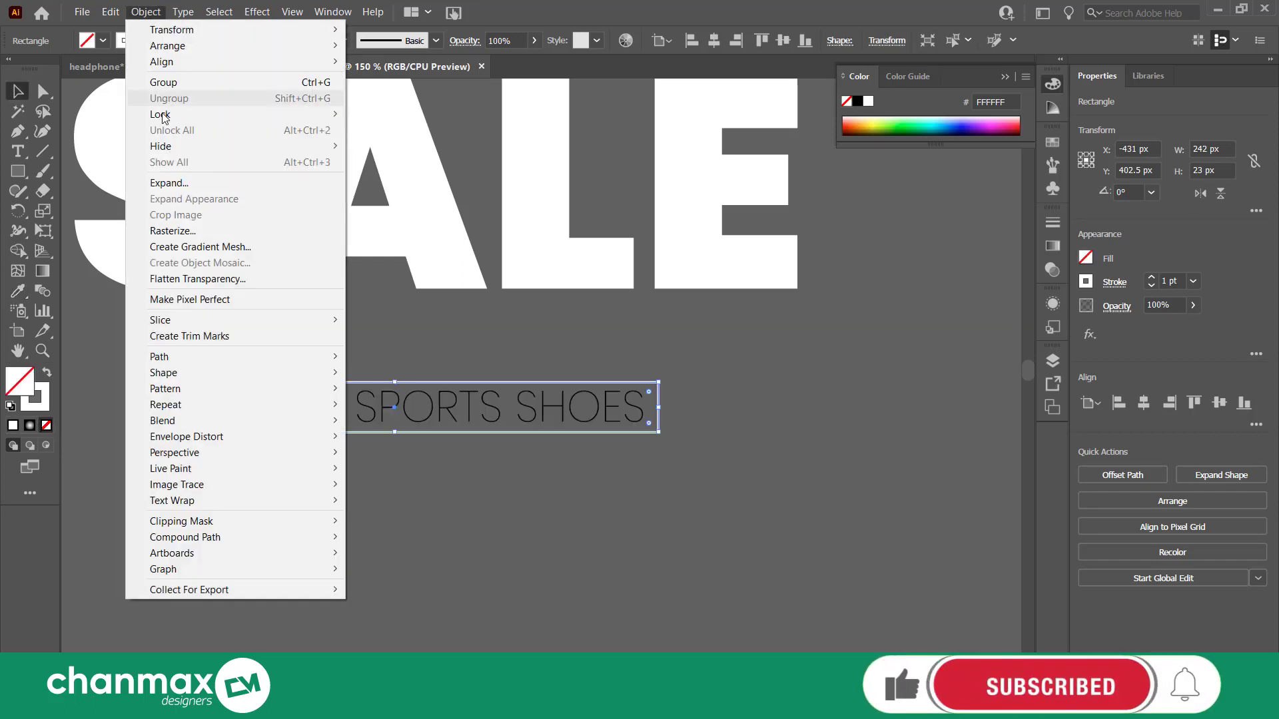
{"action": "left_click", "coordinate": [173, 182]}
{"action": "left_click", "coordinate": [599, 447]}
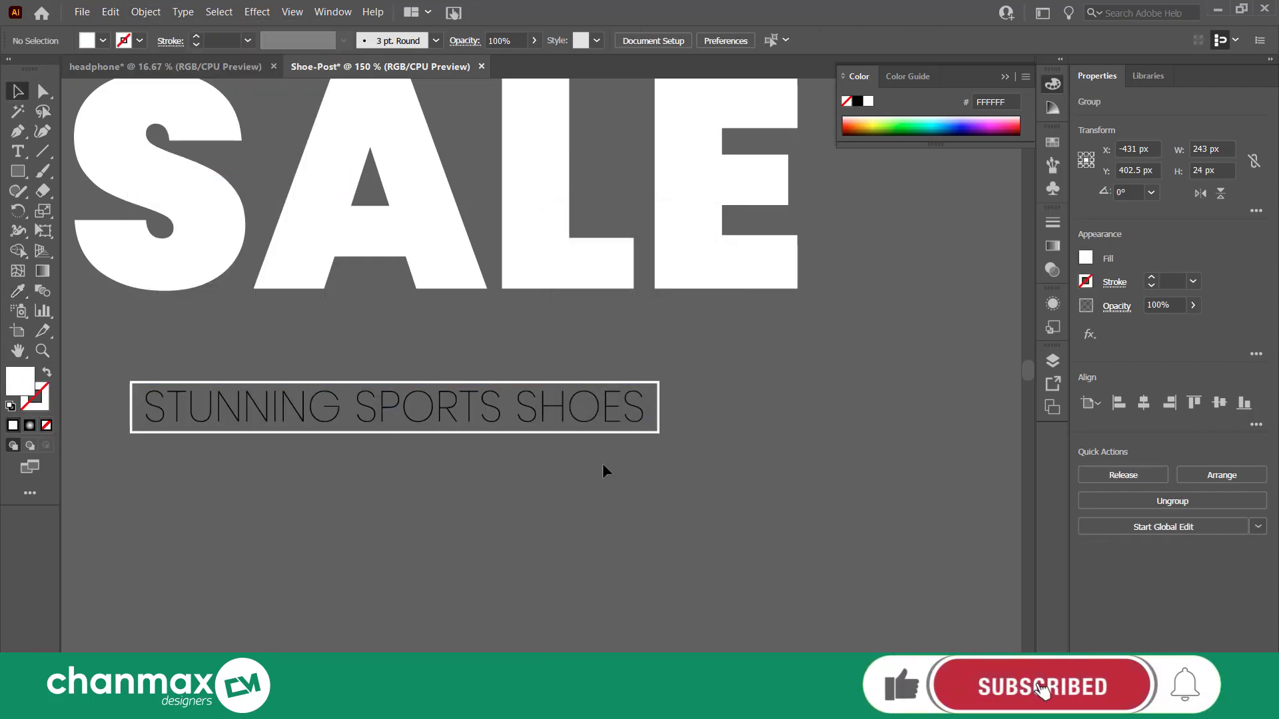
{"action": "left_click", "coordinate": [602, 463]}
{"action": "left_click", "coordinate": [543, 414]}
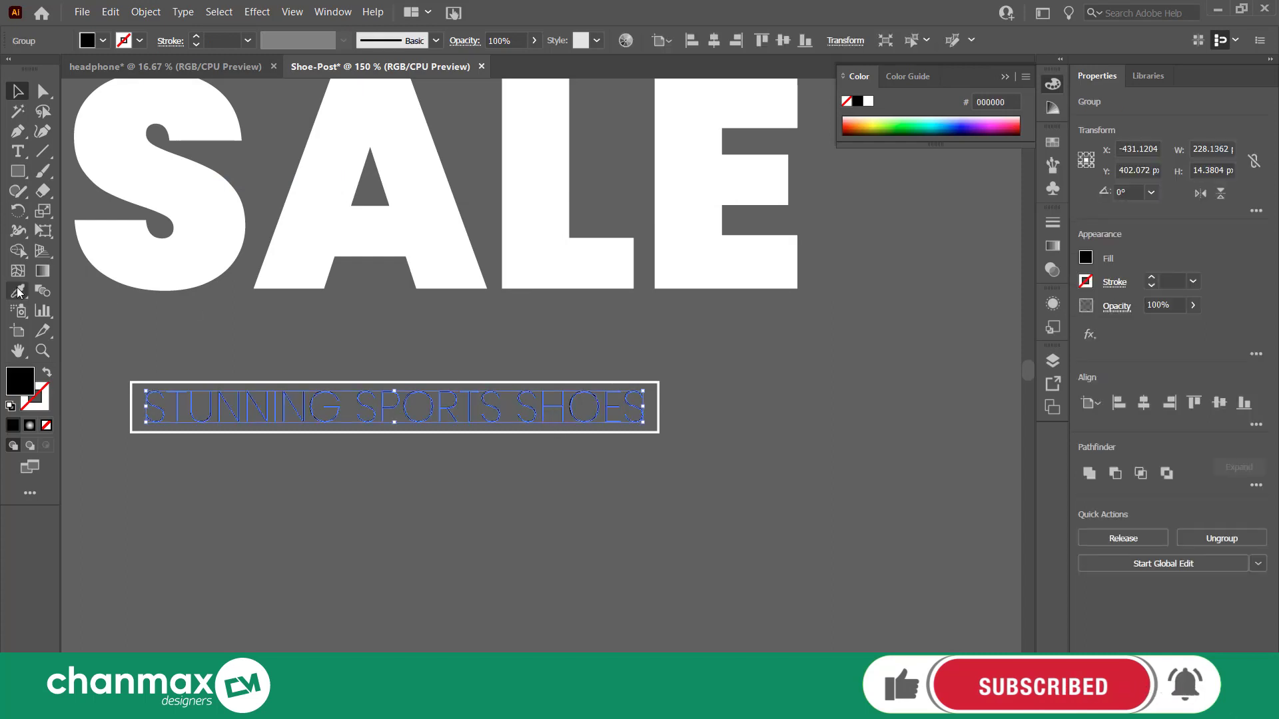
Fill the STUNNING SPORTS SHOES tagline with white sampled from SALE.
{"action": "left_click", "coordinate": [142, 252]}
{"action": "key", "text": "v"}
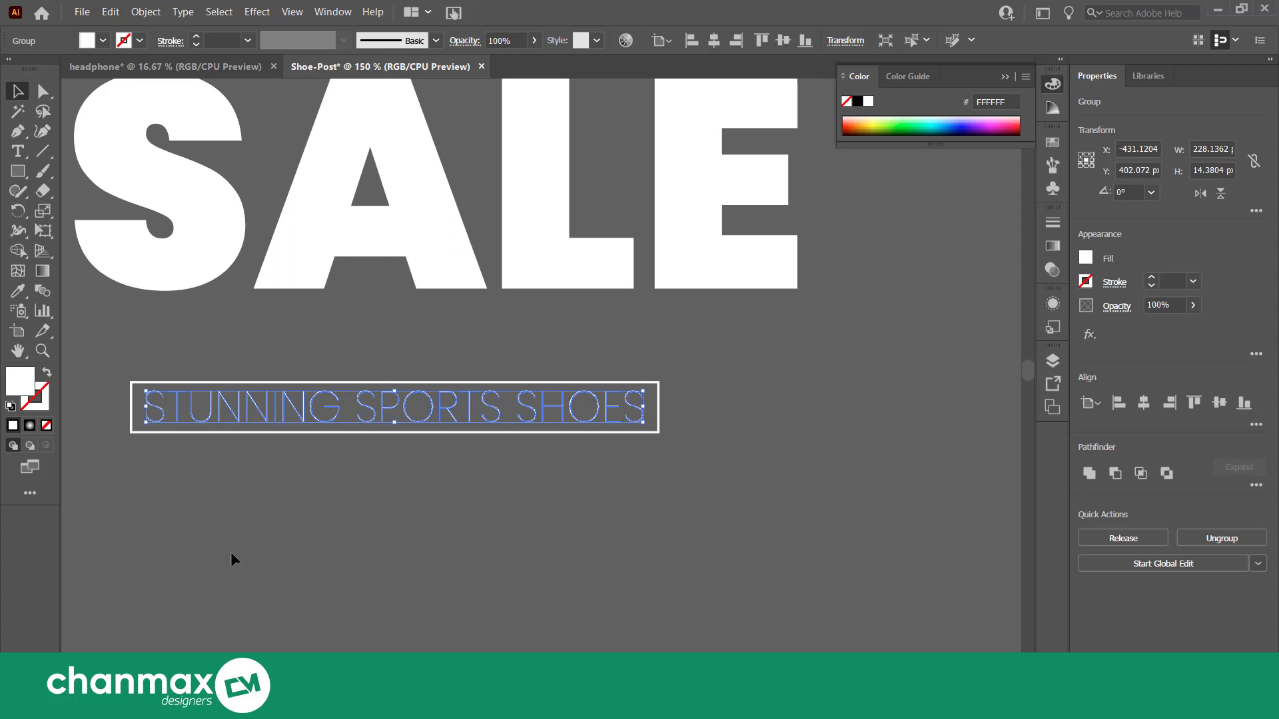
{"action": "left_click", "coordinate": [417, 497]}
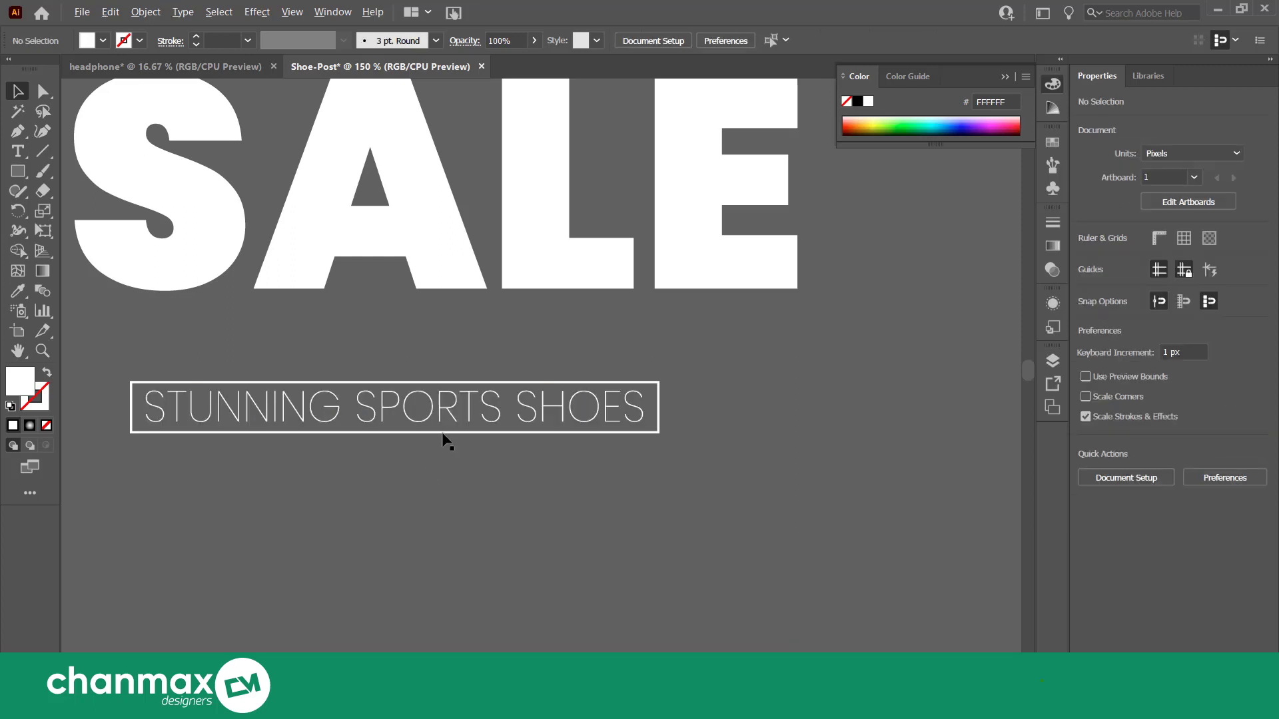
{"action": "left_click", "coordinate": [397, 394]}
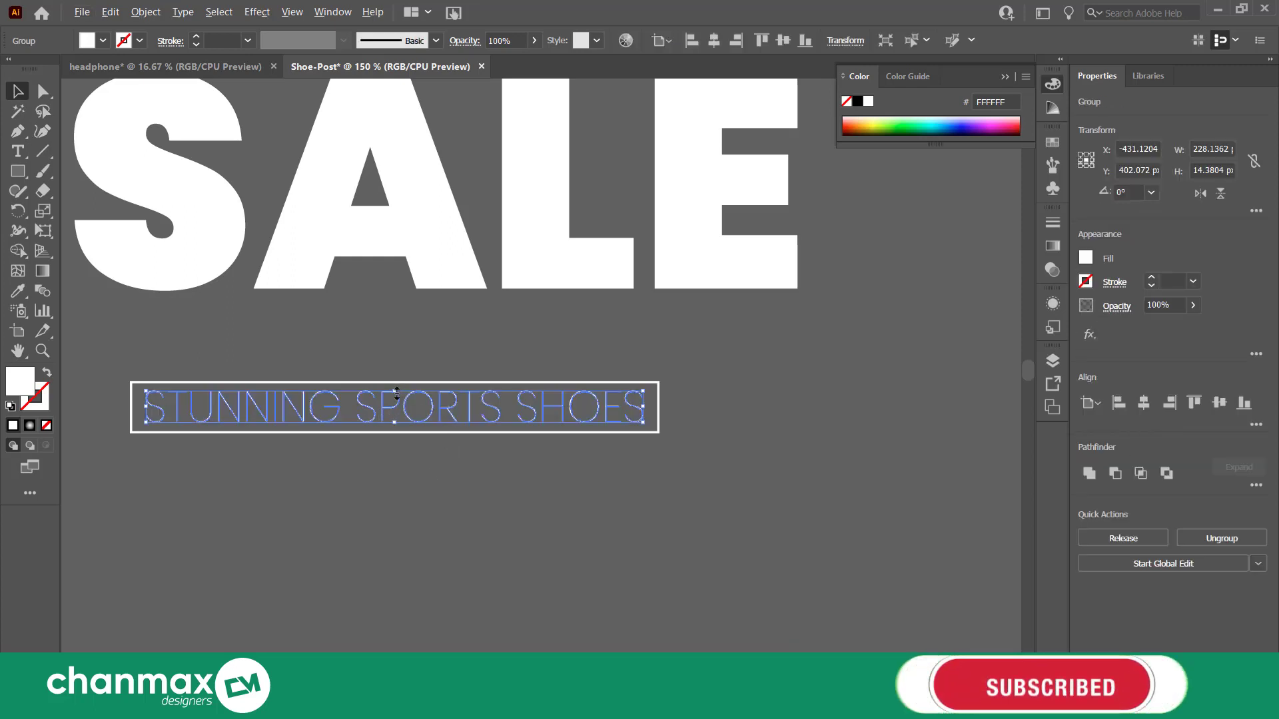
{"action": "left_click_drag", "start_coordinate": [397, 394], "coordinate": [397, 397]}
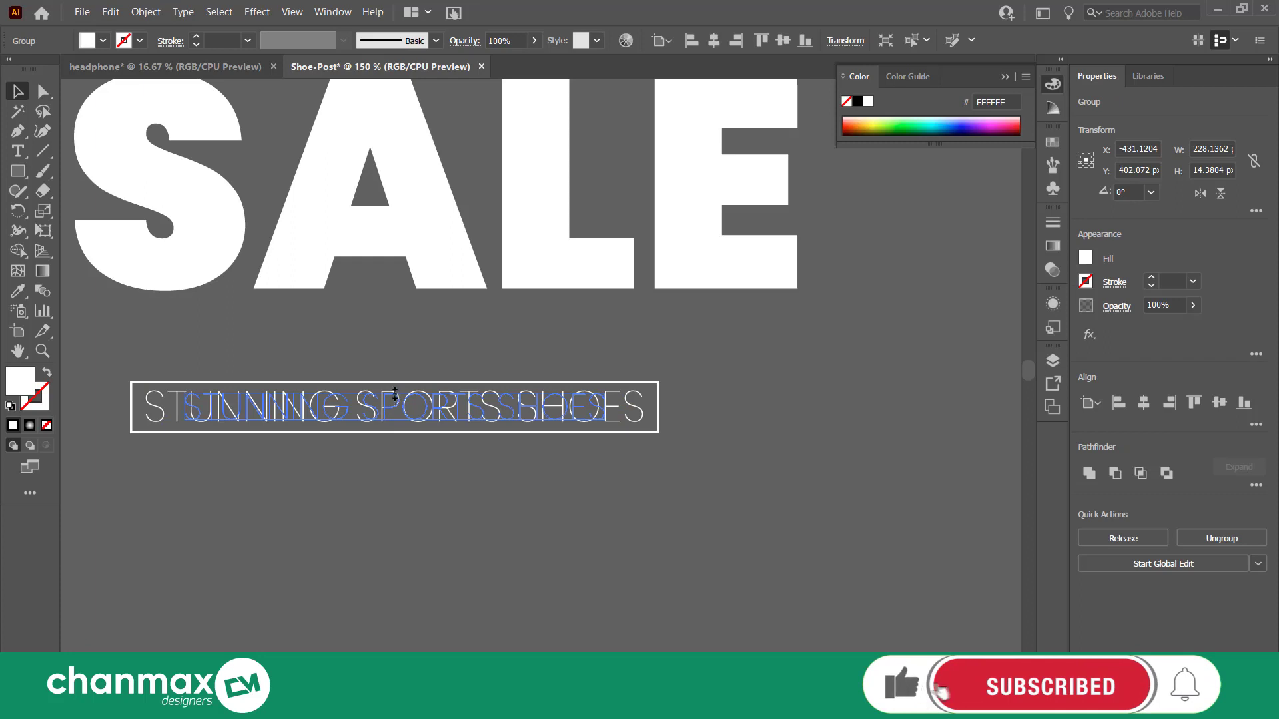
{"action": "left_click", "coordinate": [396, 469]}
{"action": "left_click", "coordinate": [357, 394]}
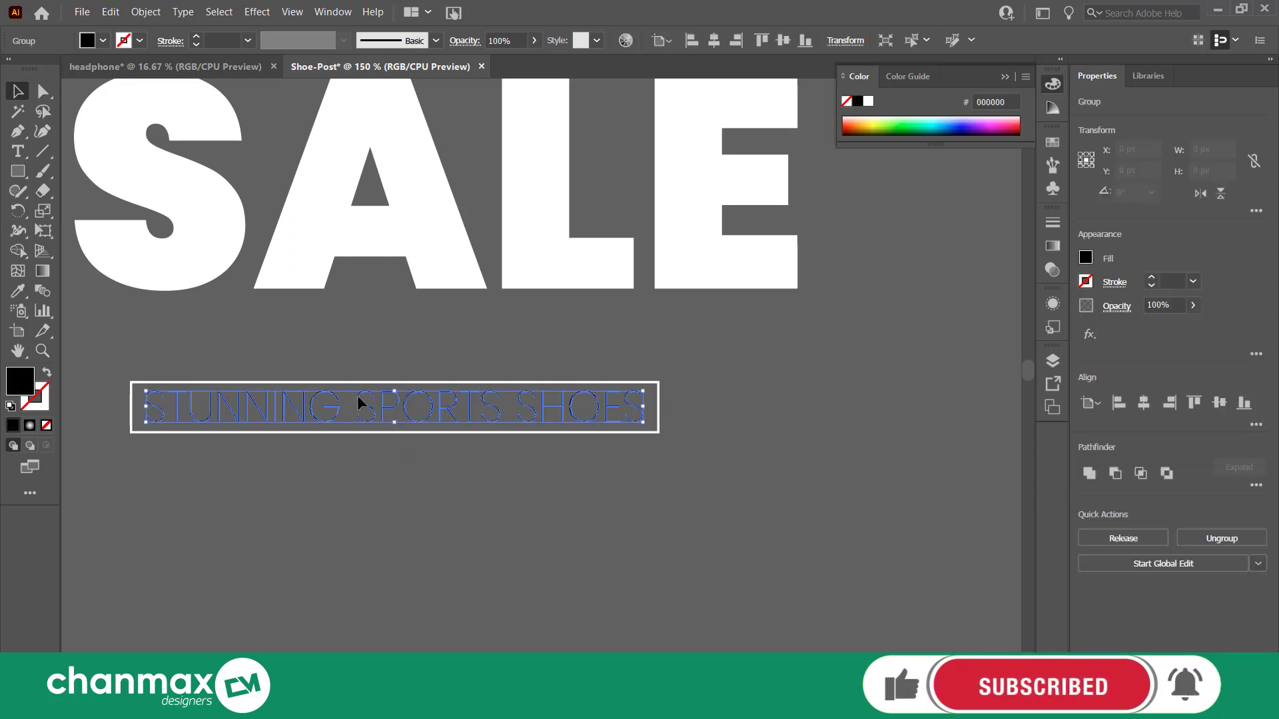
{"action": "left_click", "coordinate": [18, 291]}
{"action": "left_click", "coordinate": [117, 261]}
{"action": "left_click", "coordinate": [372, 548]}
Select the SEASONAL, SALE and tagline group, undoing an accidental move of SUMMER.
{"action": "scroll", "coordinate": [372, 547], "scroll_direction": "up", "scroll_amount": 1}
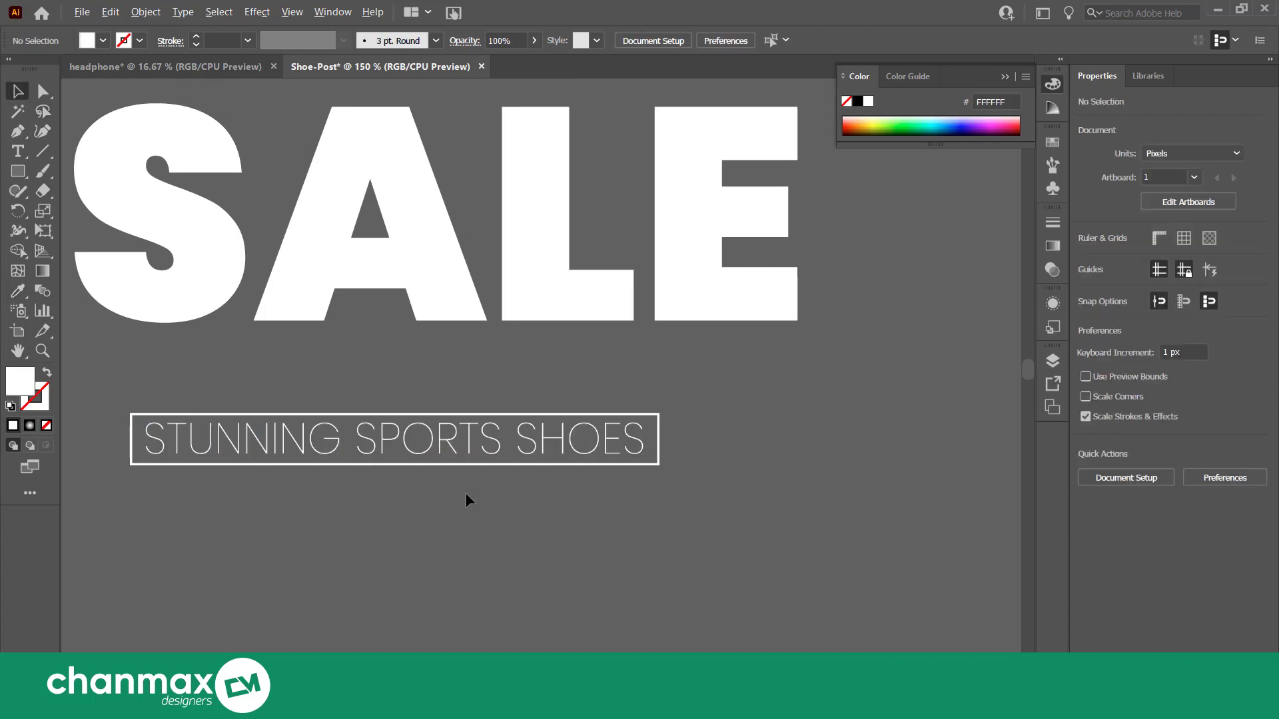
{"action": "scroll", "coordinate": [465, 493], "scroll_direction": "down", "scroll_amount": 1}
{"action": "left_click_drag", "start_coordinate": [425, 405], "coordinate": [424, 405]}
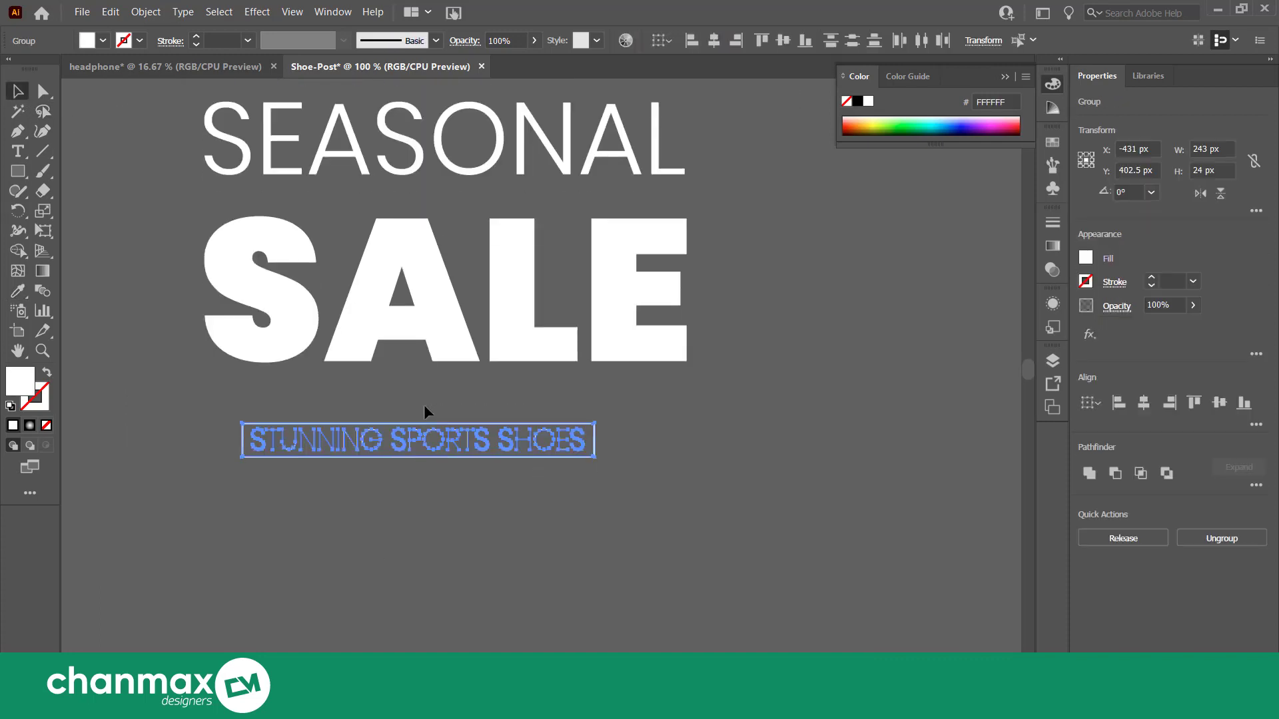
{"action": "left_click", "coordinate": [375, 529]}
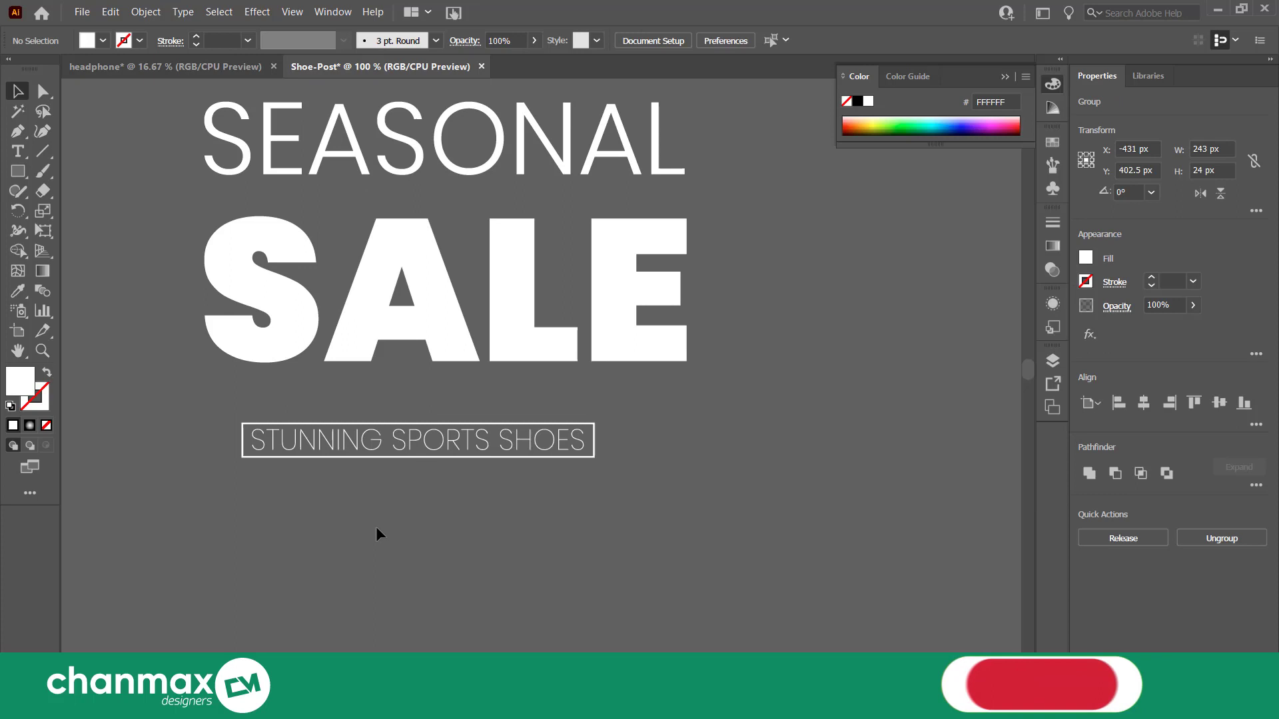
{"action": "left_click", "coordinate": [253, 313]}
{"action": "scroll", "coordinate": [233, 398], "scroll_direction": "up", "scroll_amount": 1}
{"action": "scroll", "coordinate": [266, 555], "scroll_direction": "down", "scroll_amount": 1}
{"action": "left_click", "coordinate": [266, 554]}
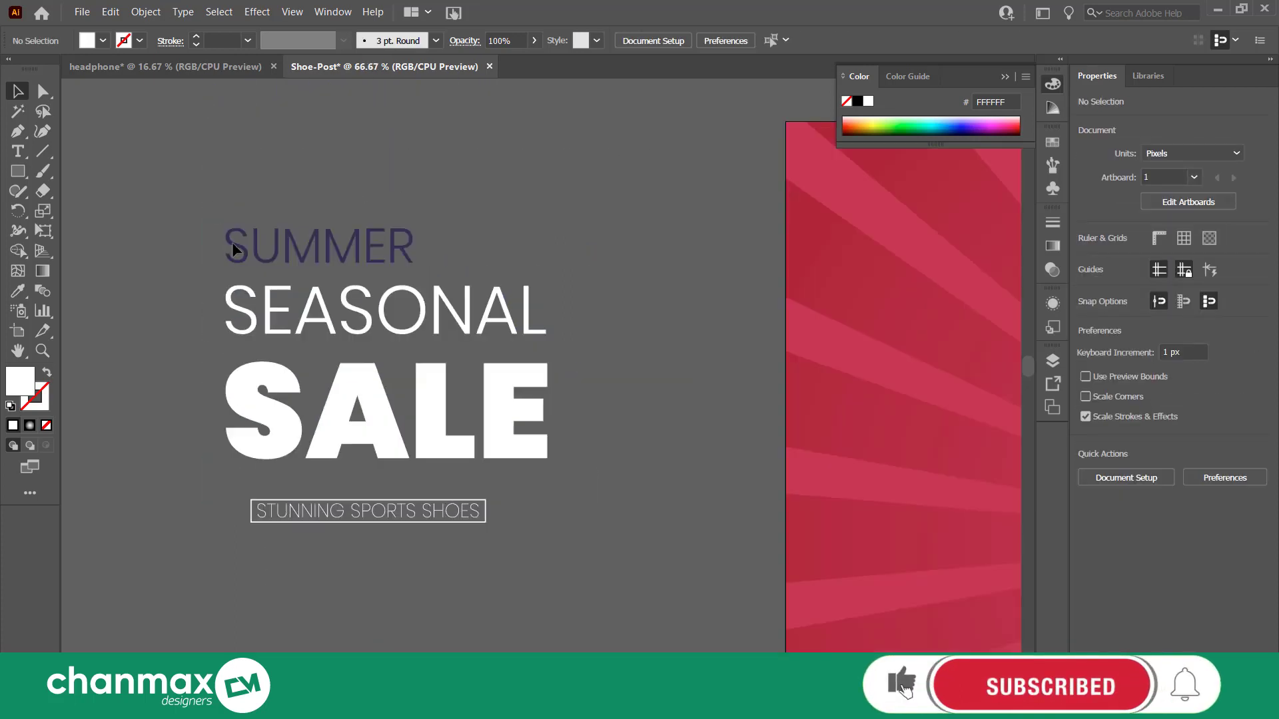
{"action": "left_click_drag", "start_coordinate": [232, 248], "coordinate": [305, 406]}
{"action": "key", "text": "ctrl+z"}
{"action": "left_click_drag", "start_coordinate": [197, 210], "coordinate": [284, 427]}
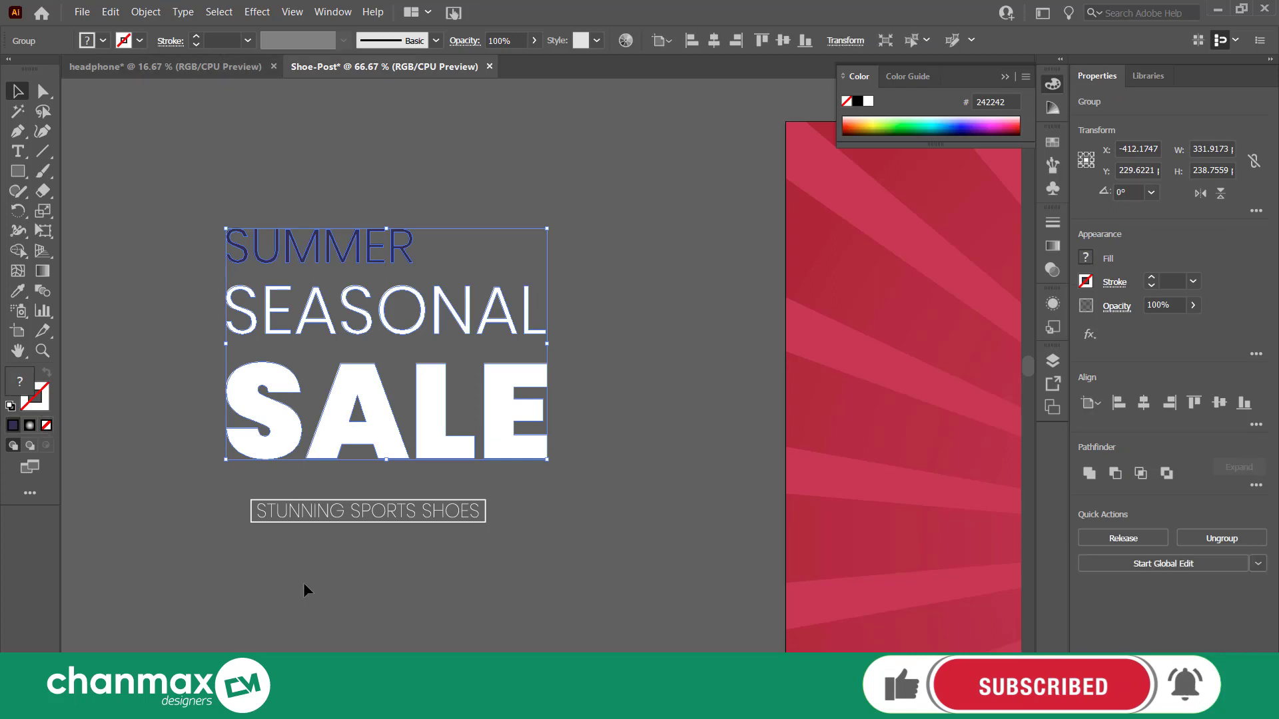
{"action": "left_click", "coordinate": [303, 579]}
{"action": "scroll", "coordinate": [301, 553], "scroll_direction": "up", "scroll_amount": 1}
{"action": "left_click", "coordinate": [311, 185]}
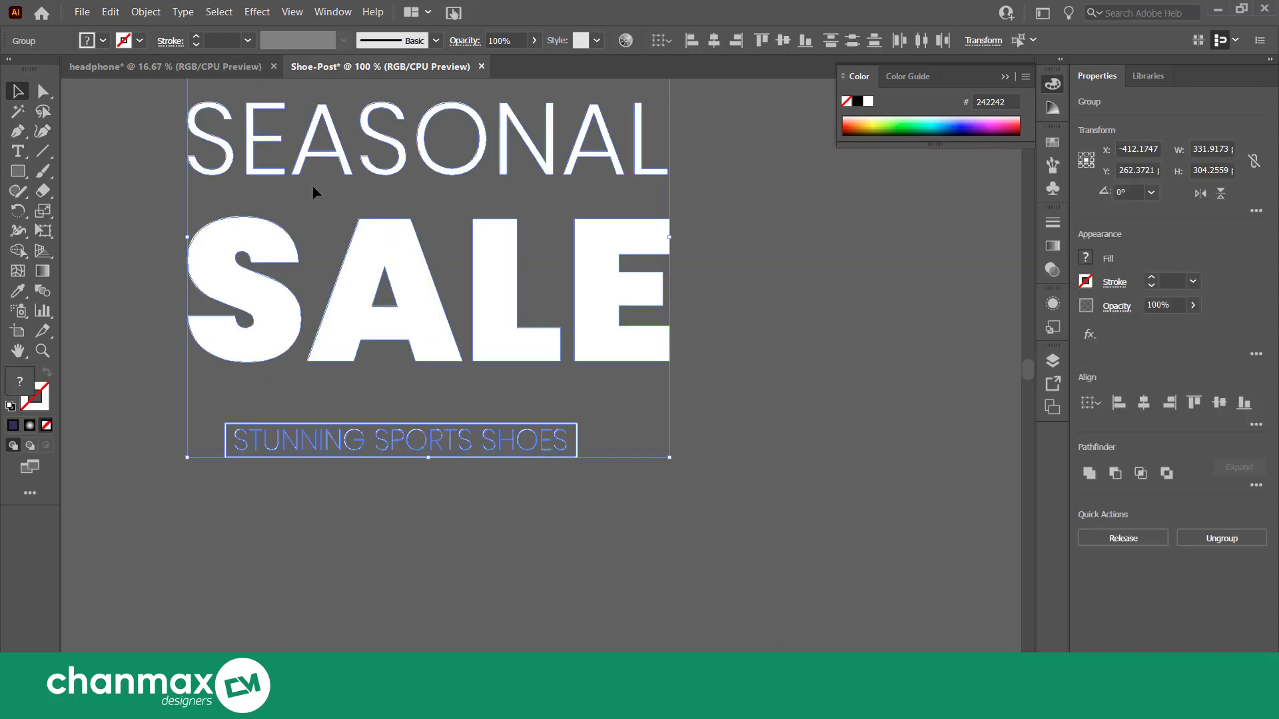
Left-align the framed tagline under SALE and stretch it to SALE's width.
{"action": "left_click", "coordinate": [690, 41]}
{"action": "left_click", "coordinate": [541, 444]}
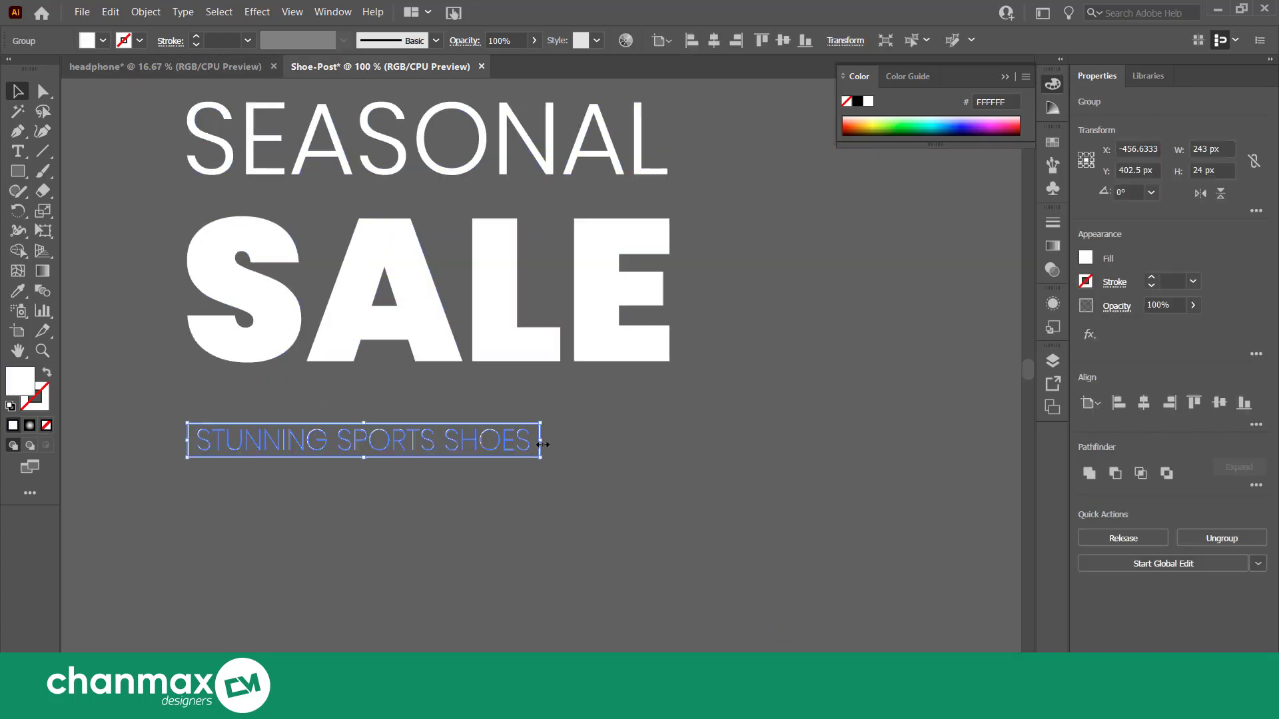
{"action": "left_click_drag", "start_coordinate": [545, 422], "coordinate": [668, 385]}
{"action": "left_click", "coordinate": [581, 540]}
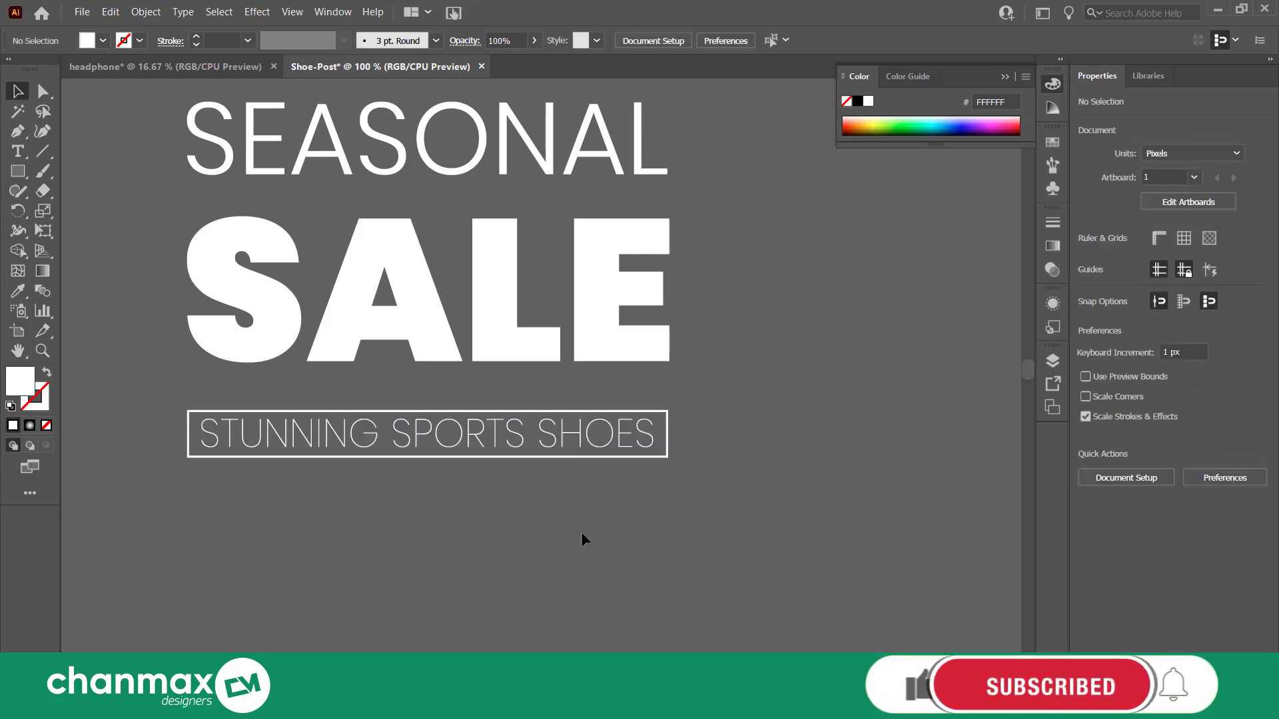
{"action": "key", "text": "ctrl+minus"}
{"action": "mouse_move", "coordinate": [581, 539]}
{"action": "left_mouse_down"}
{"action": "mouse_move", "coordinate": [461, 518]}
{"action": "mouse_move", "coordinate": [247, 257]}
{"action": "left_mouse_up"}
Move the headline block onto the red artboard's top-left, undoing a trial tilt.
{"action": "left_click", "coordinate": [407, 534]}
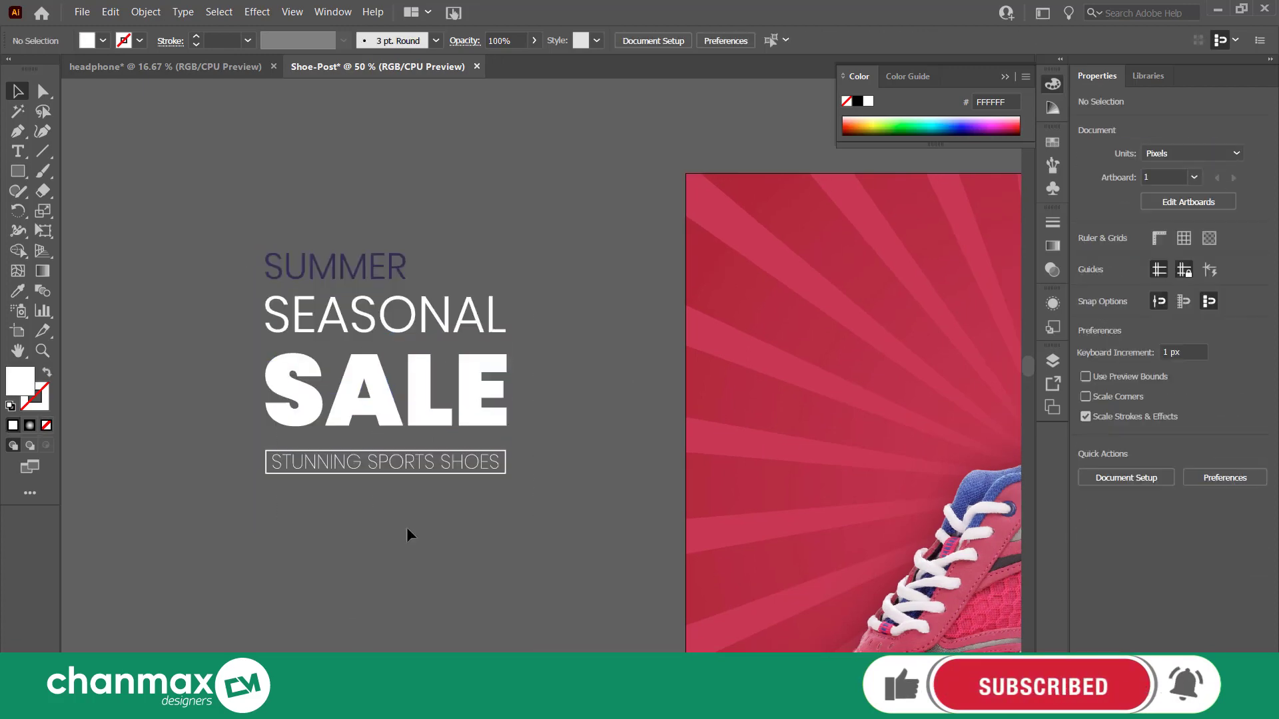
{"action": "left_click_drag", "start_coordinate": [378, 405], "coordinate": [856, 360]}
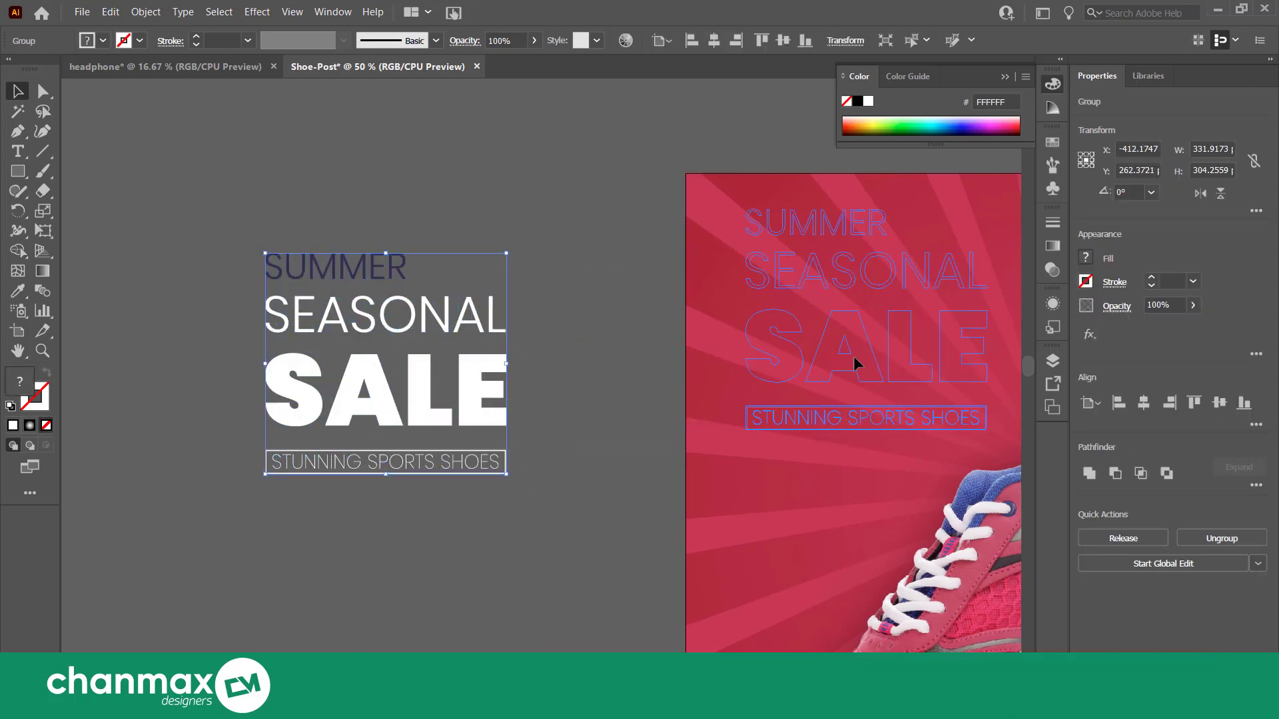
{"action": "left_click_drag", "start_coordinate": [459, 412], "coordinate": [302, 379]}
{"action": "left_click_drag", "start_coordinate": [552, 305], "coordinate": [524, 301]}
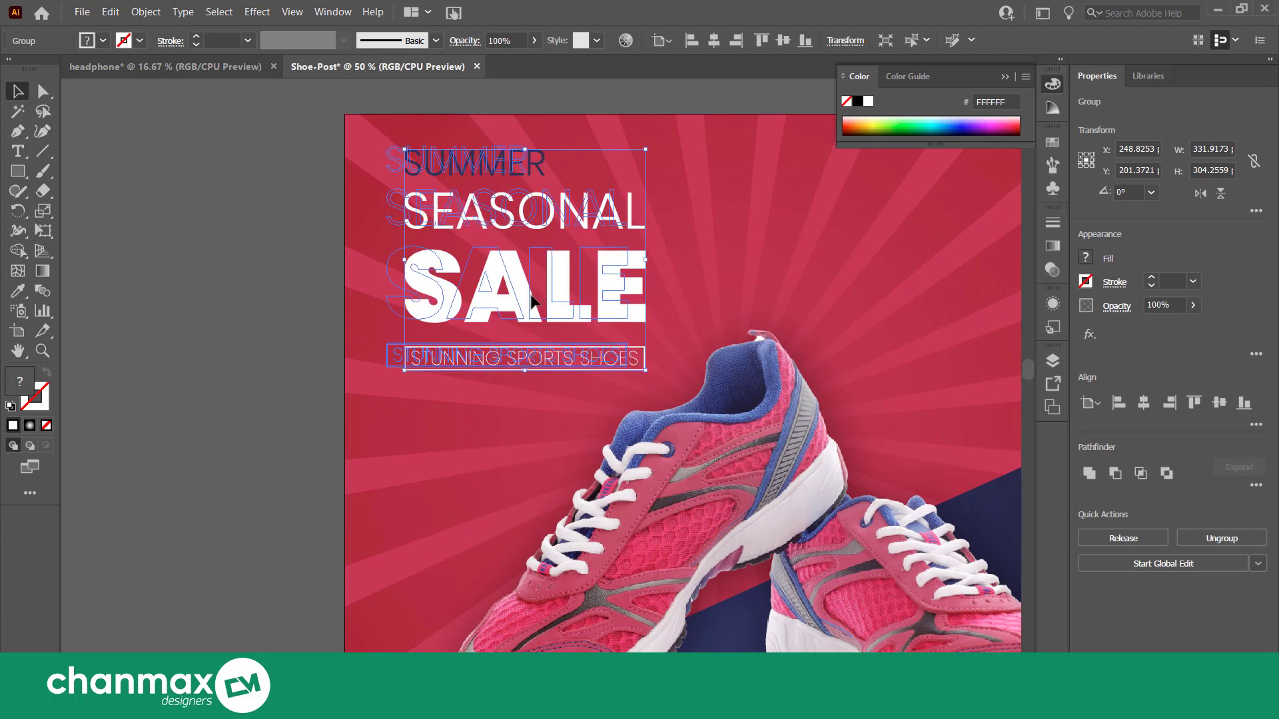
{"action": "left_click_drag", "start_coordinate": [627, 254], "coordinate": [623, 240]}
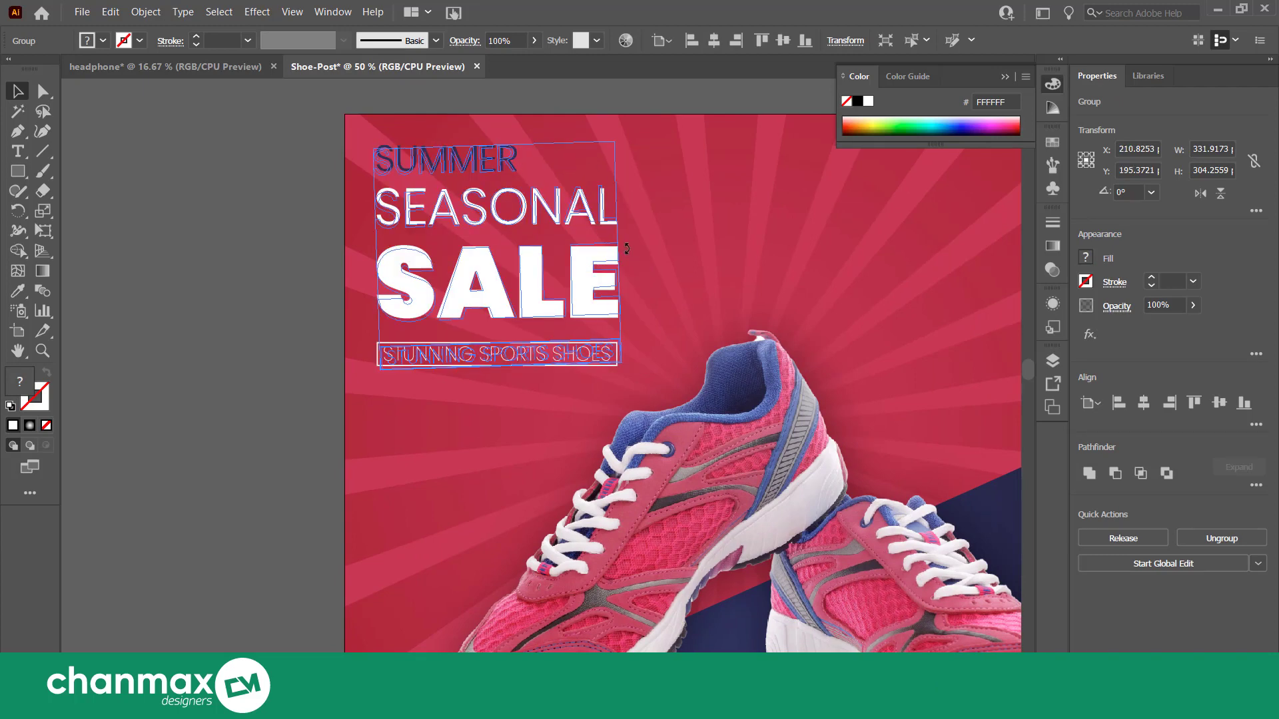
{"action": "left_click", "coordinate": [308, 340]}
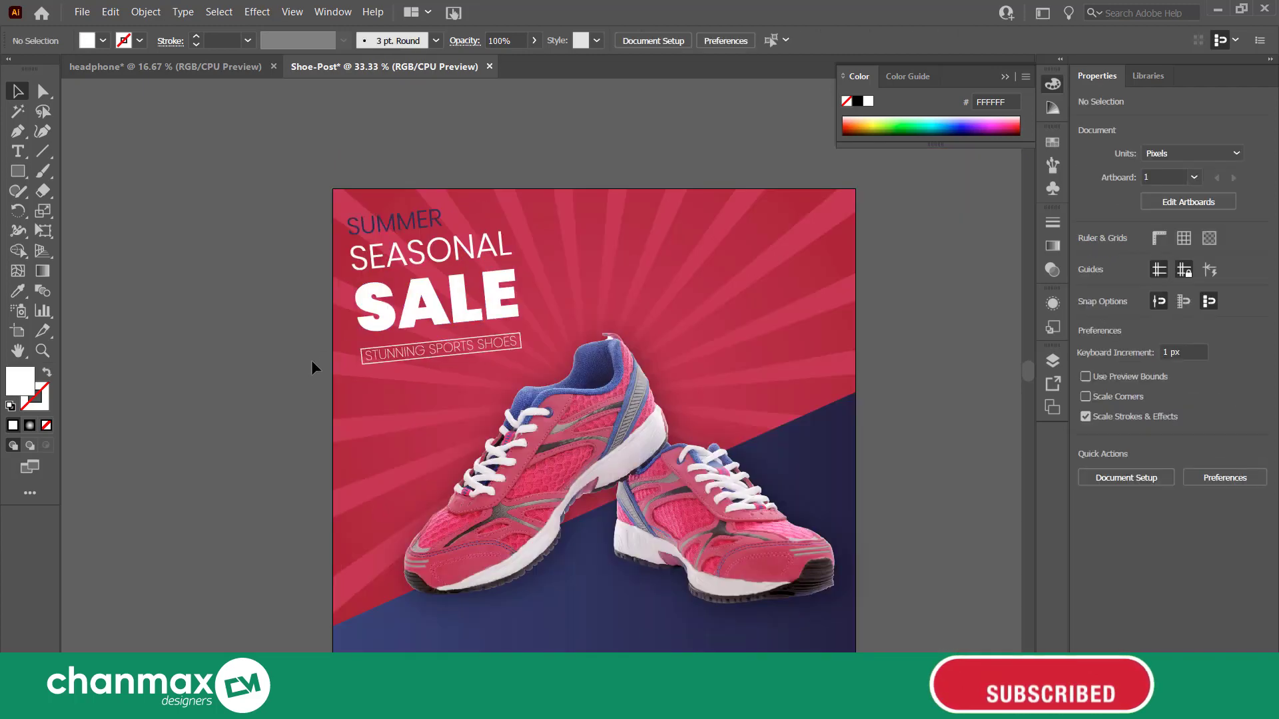
{"action": "scroll", "coordinate": [458, 331], "scroll_direction": "up", "scroll_amount": 2}
{"action": "key", "text": "ctrl+z"}
{"action": "key", "text": "ctrl+z"}
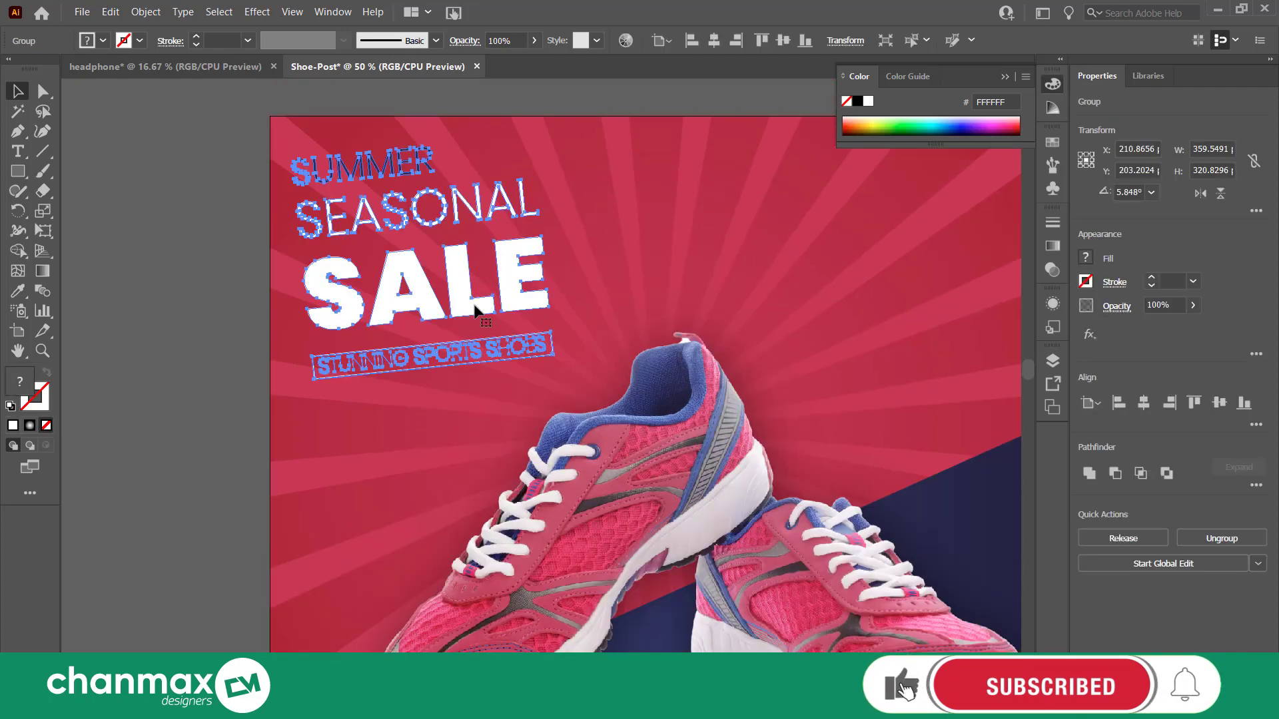
{"action": "key", "text": "ctrl+z"}
{"action": "key", "text": "ctrl+z"}
{"action": "scroll", "coordinate": [215, 388], "scroll_direction": "down", "scroll_amount": 1}
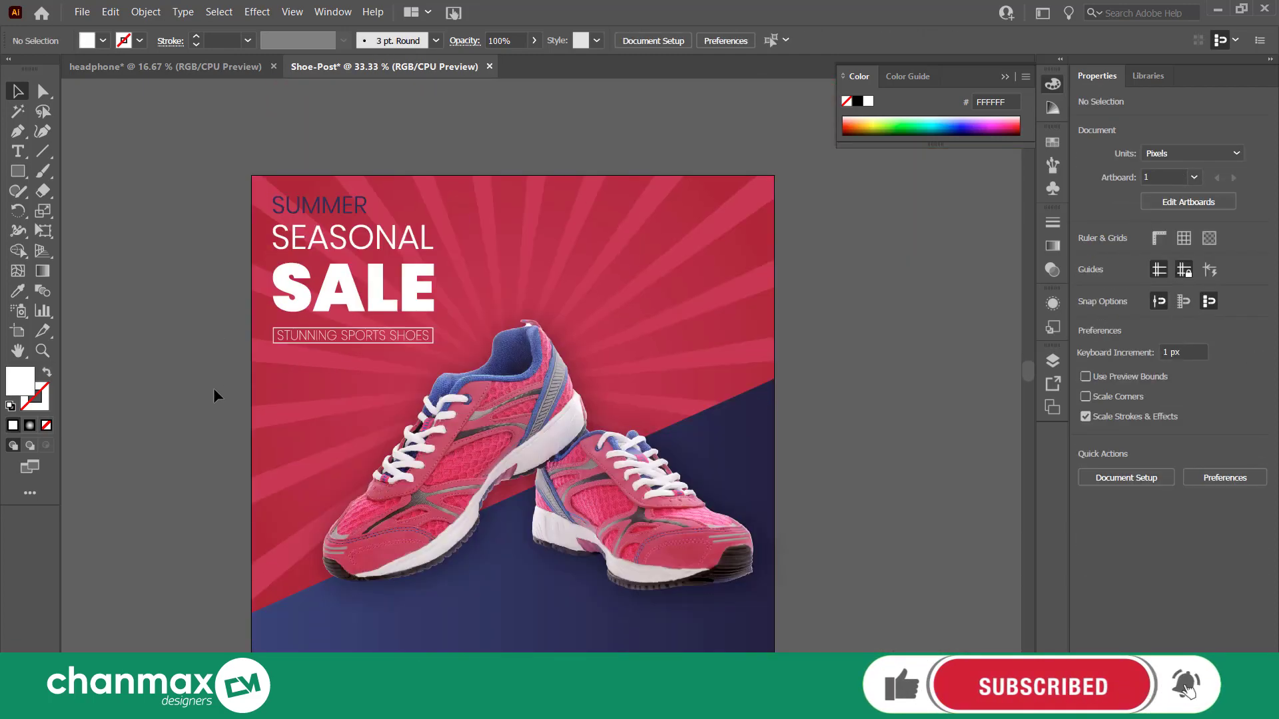
{"action": "scroll", "coordinate": [187, 396], "scroll_direction": "down", "scroll_amount": 1}
{"action": "scroll", "coordinate": [216, 430], "scroll_direction": "up", "scroll_amount": 1}
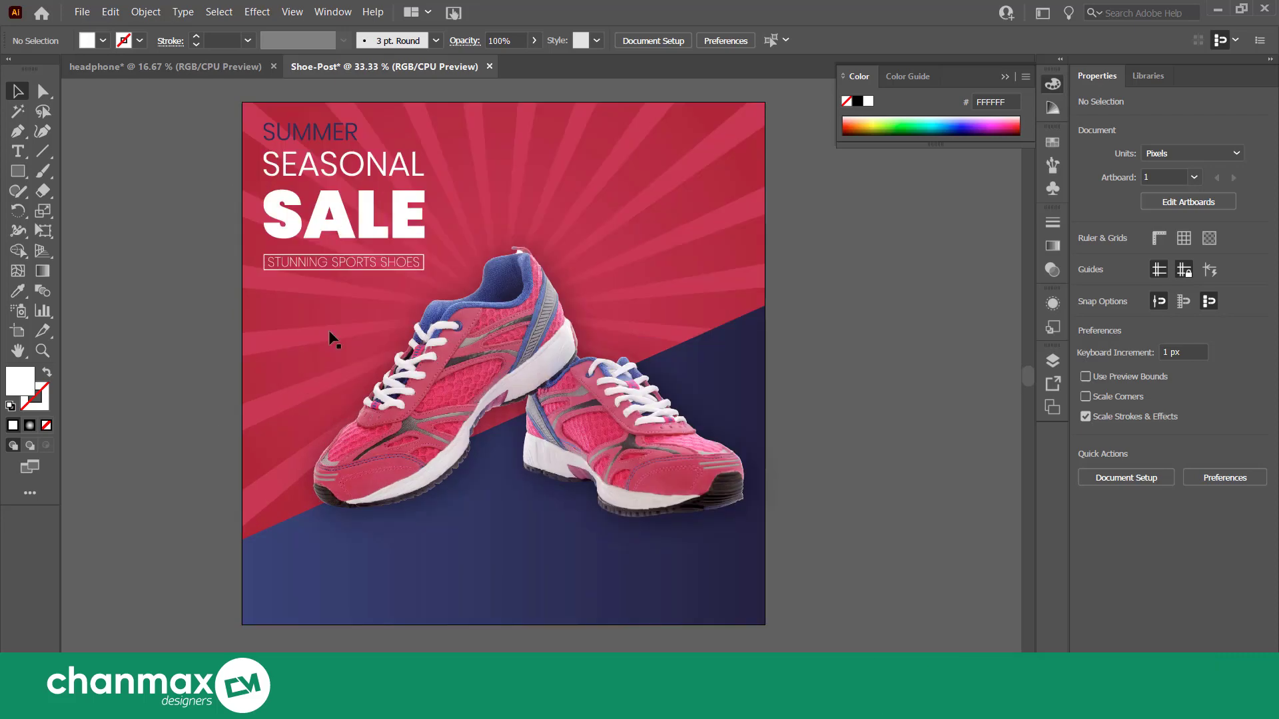
Nudge the headline block down-right and shift the shoe image up and right.
{"action": "left_click_drag", "start_coordinate": [344, 233], "coordinate": [350, 245]}
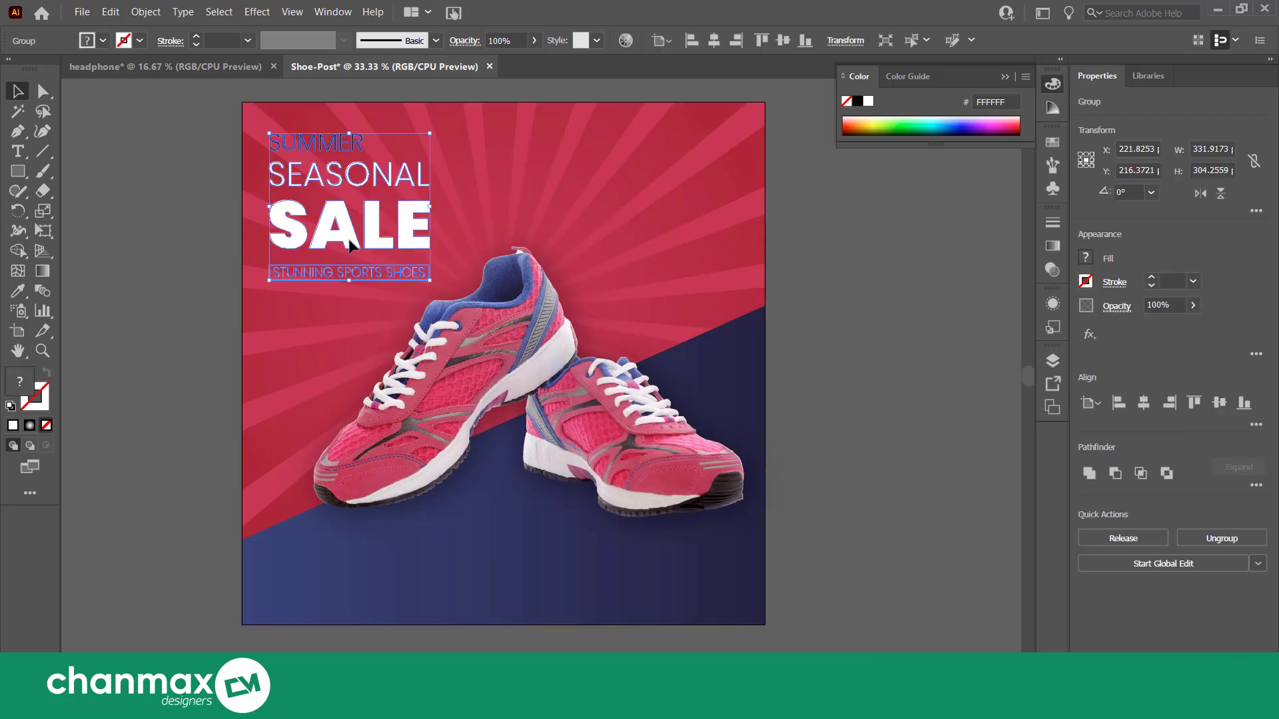
{"action": "left_click_drag", "start_coordinate": [481, 348], "coordinate": [501, 320]}
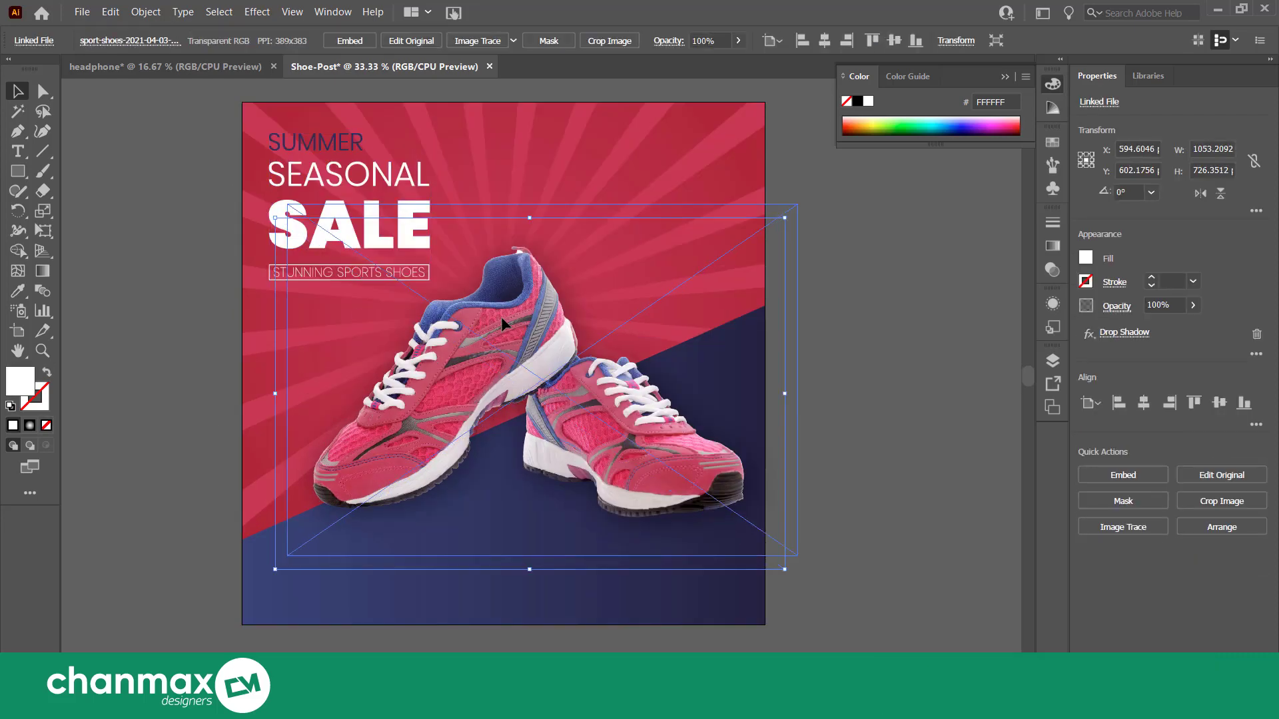
{"action": "left_click", "coordinate": [217, 291]}
{"action": "scroll", "coordinate": [300, 280], "scroll_direction": "up", "scroll_amount": 1}
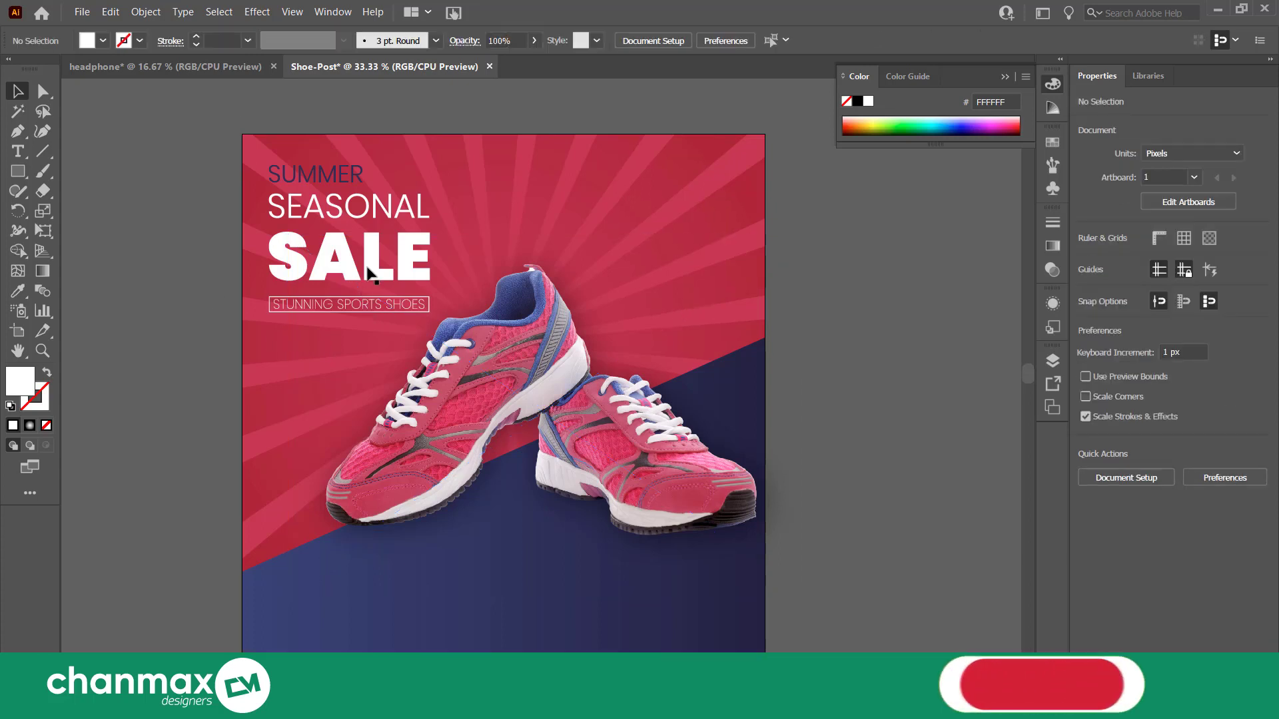
{"action": "left_click", "coordinate": [369, 272]}
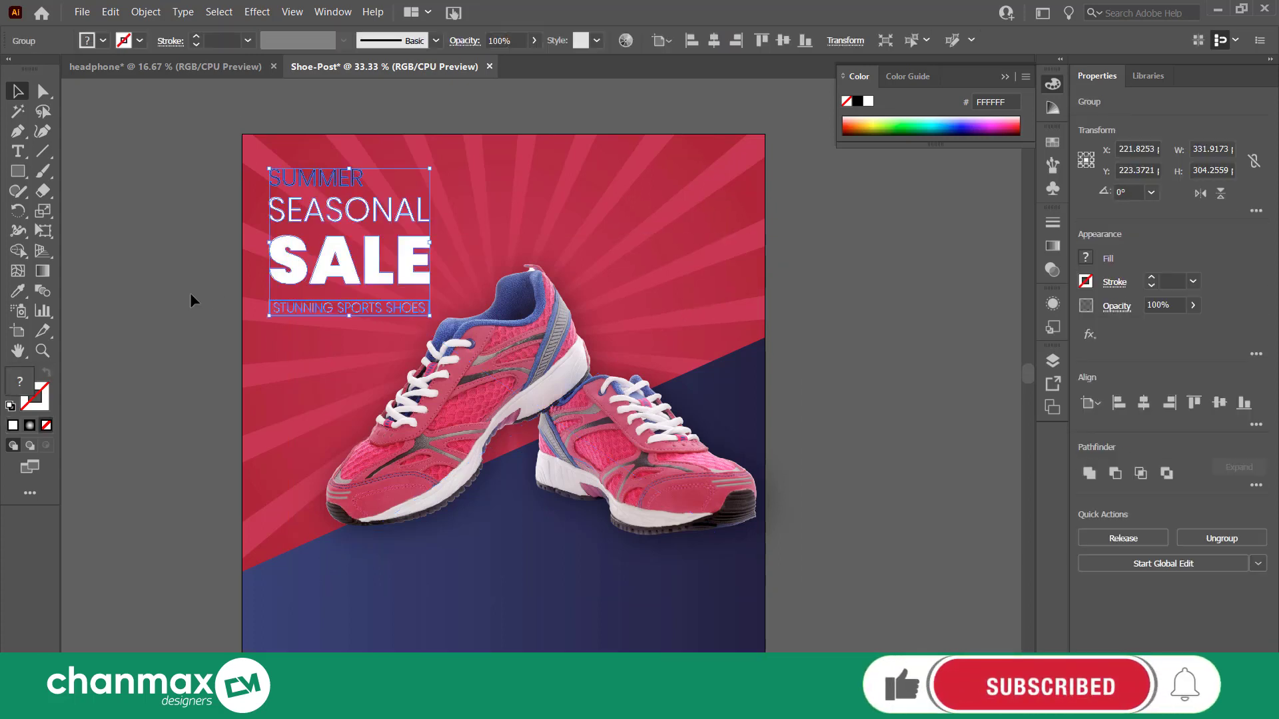
{"action": "left_click", "coordinate": [191, 297]}
{"action": "scroll", "coordinate": [240, 320], "scroll_direction": "up", "scroll_amount": 2}
{"action": "left_click", "coordinate": [665, 193]}
{"action": "type", "text": "10"}
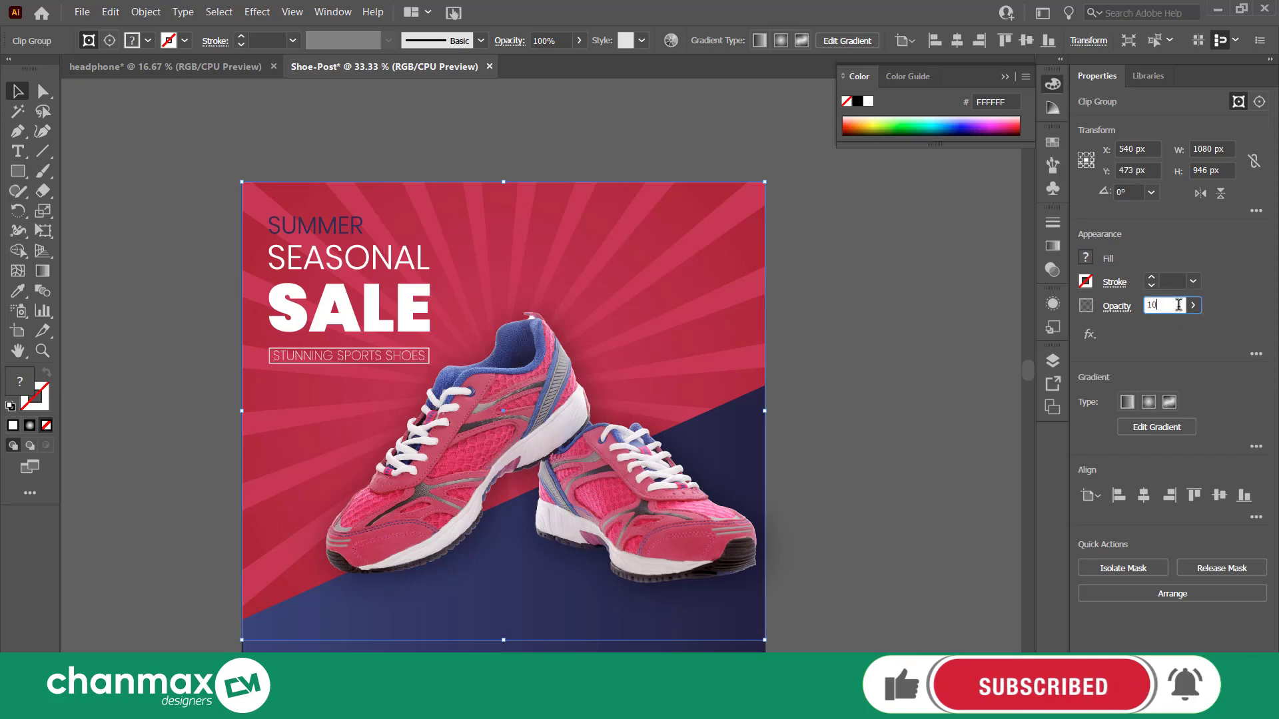
{"action": "type", "text": "51"}
Apply 51% opacity to the background sunburst artwork and deselect it.
{"action": "key", "text": "Return"}
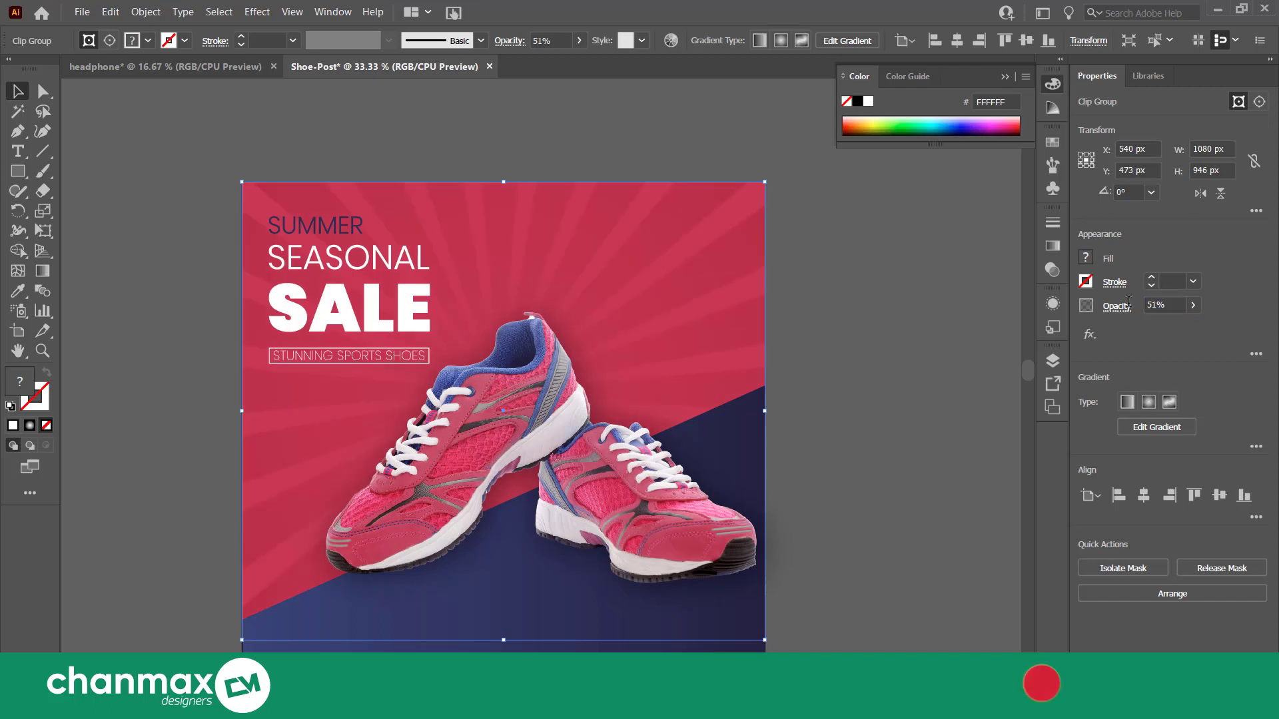
{"action": "left_click", "coordinate": [889, 333]}
{"action": "scroll", "coordinate": [889, 337], "scroll_direction": "down", "scroll_amount": 2}
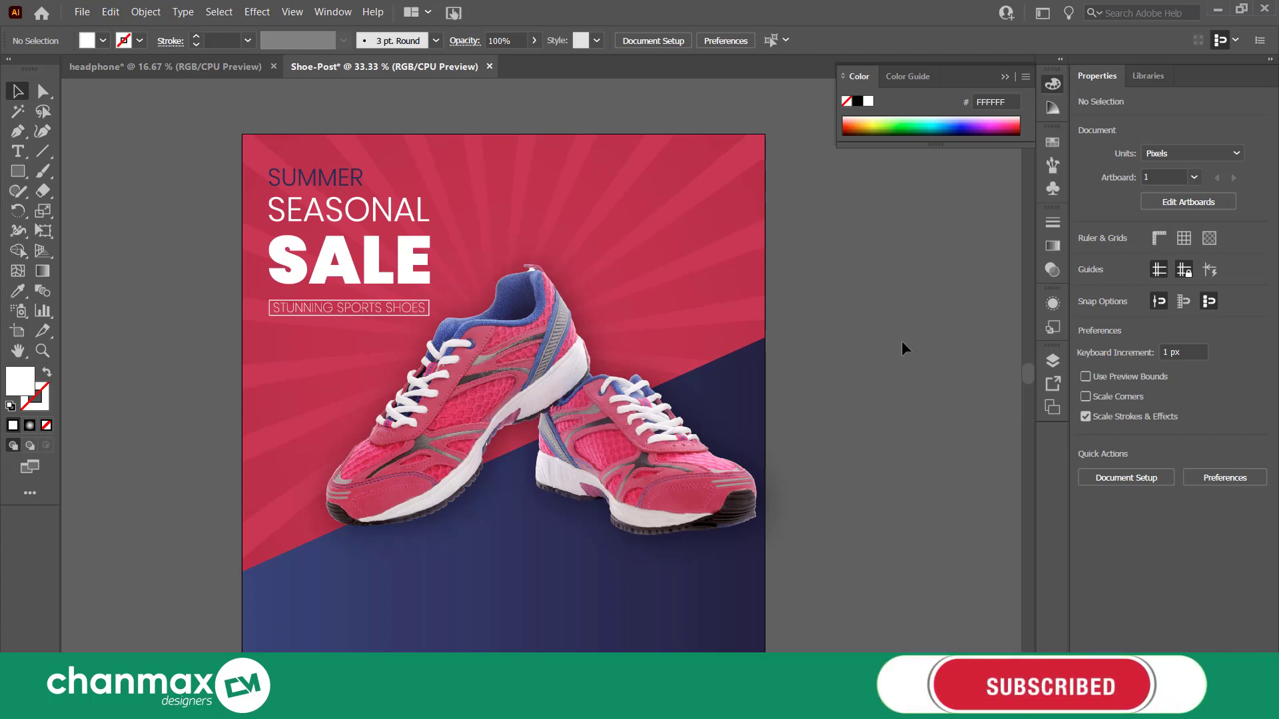
{"action": "scroll", "coordinate": [896, 341], "scroll_direction": "down", "scroll_amount": 1}
{"action": "scroll", "coordinate": [892, 342], "scroll_direction": "down", "scroll_amount": 1}
{"action": "scroll", "coordinate": [891, 342], "scroll_direction": "down", "scroll_amount": 1}
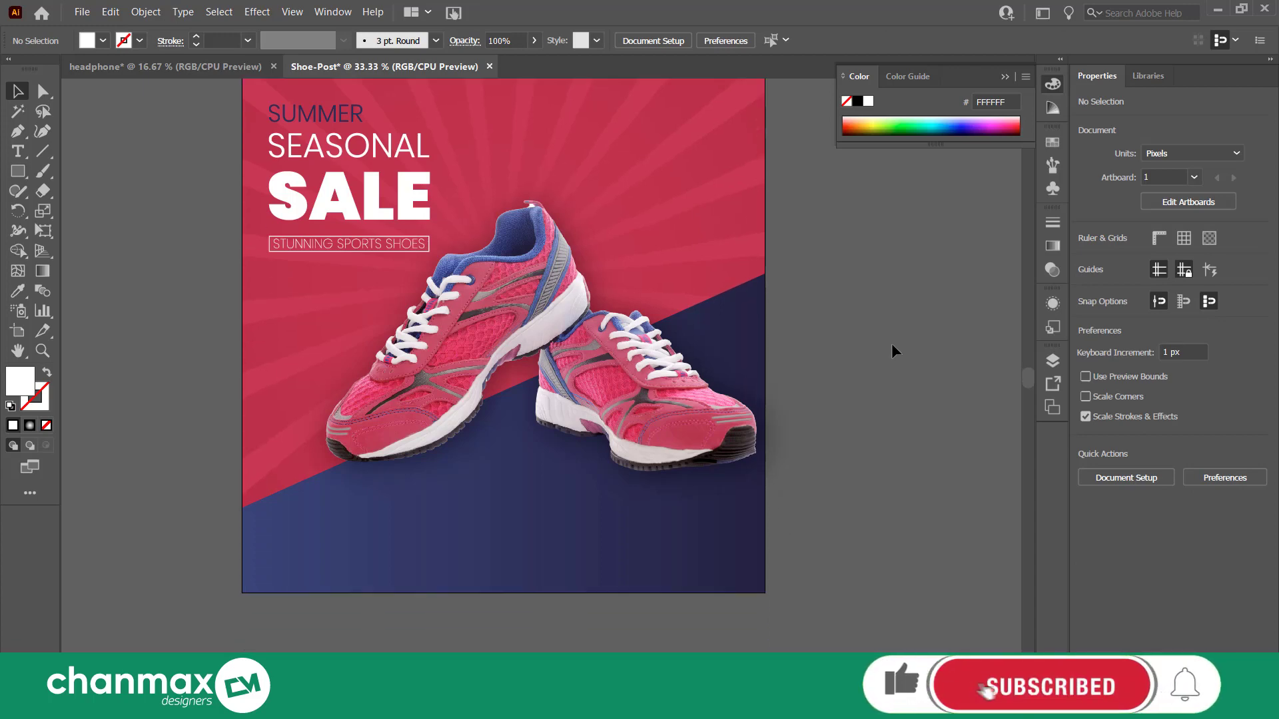
{"action": "scroll", "coordinate": [891, 342], "scroll_direction": "down", "scroll_amount": 1, "text": "alt"}
{"action": "scroll", "coordinate": [559, 446], "scroll_direction": "up", "scroll_amount": 1, "text": "alt"}
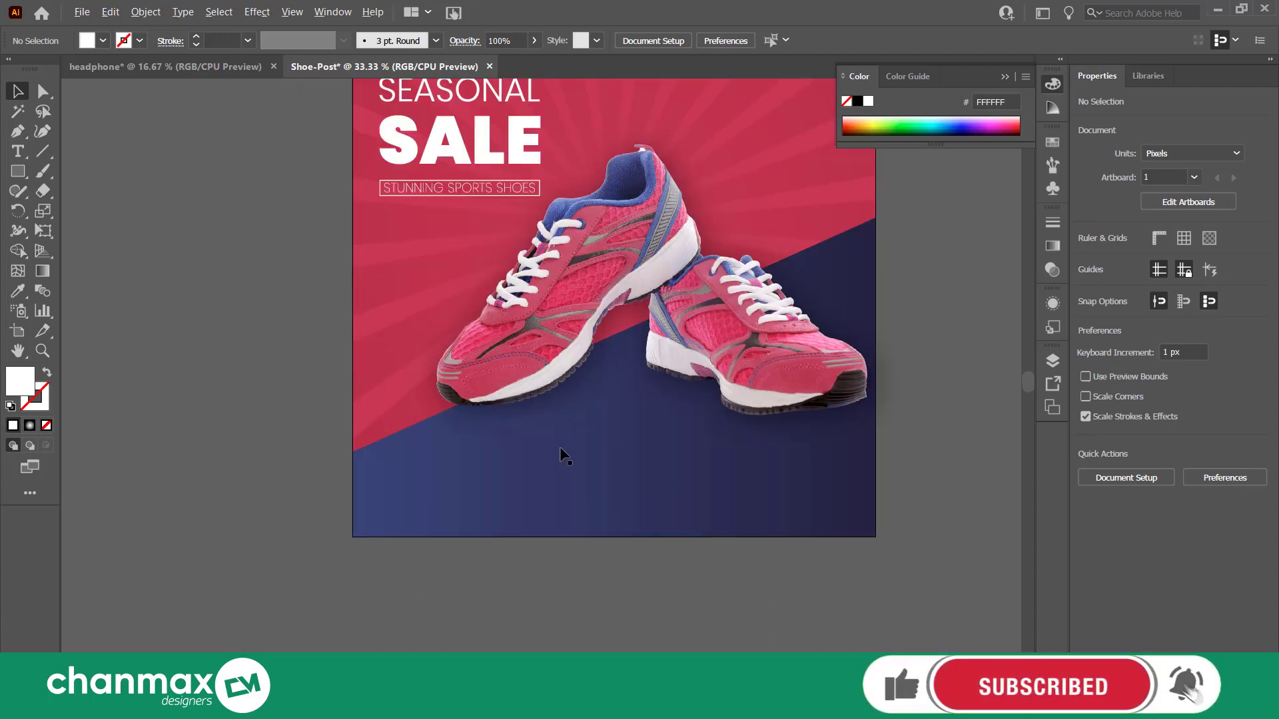
{"action": "scroll", "coordinate": [560, 446], "scroll_direction": "up", "scroll_amount": 1}
Add SHOP NOW text below the artboard in Poppins Regular at 40 pt.
{"action": "left_click", "coordinate": [17, 151]}
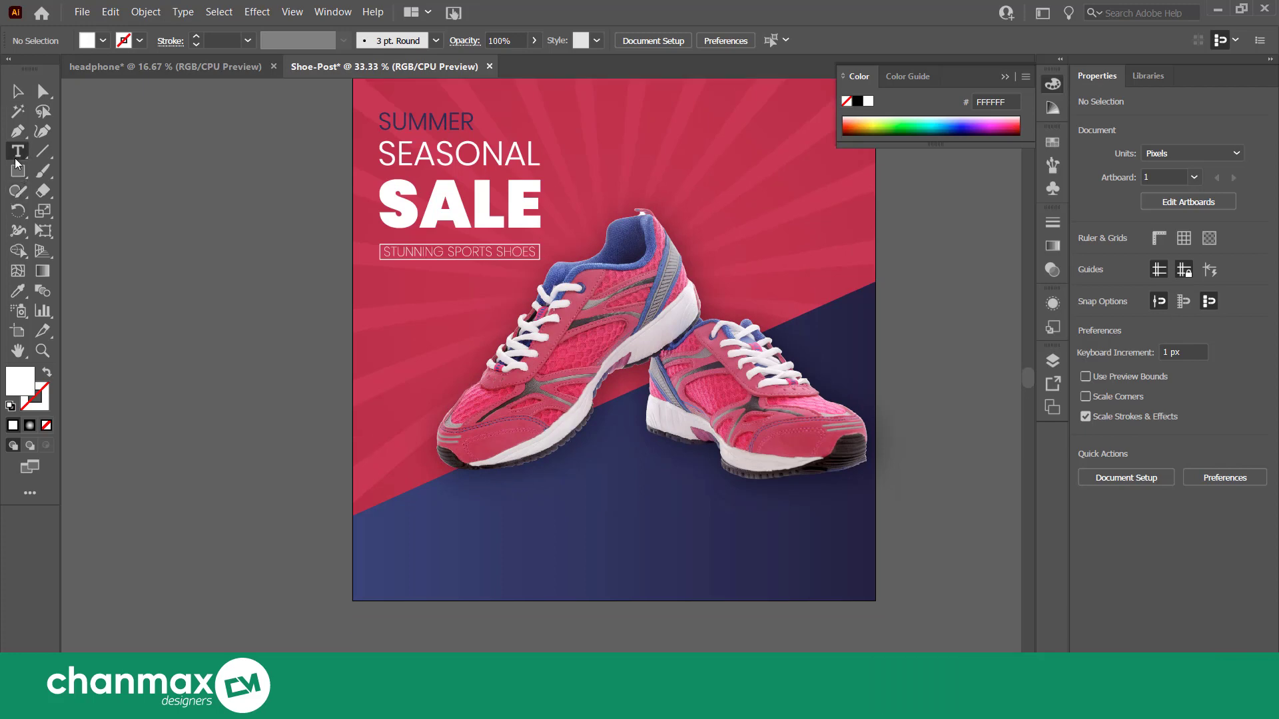
{"action": "scroll", "coordinate": [366, 566], "scroll_direction": "down", "scroll_amount": 5}
{"action": "left_click", "coordinate": [373, 516]}
{"action": "type", "text": "SHOP NOW"}
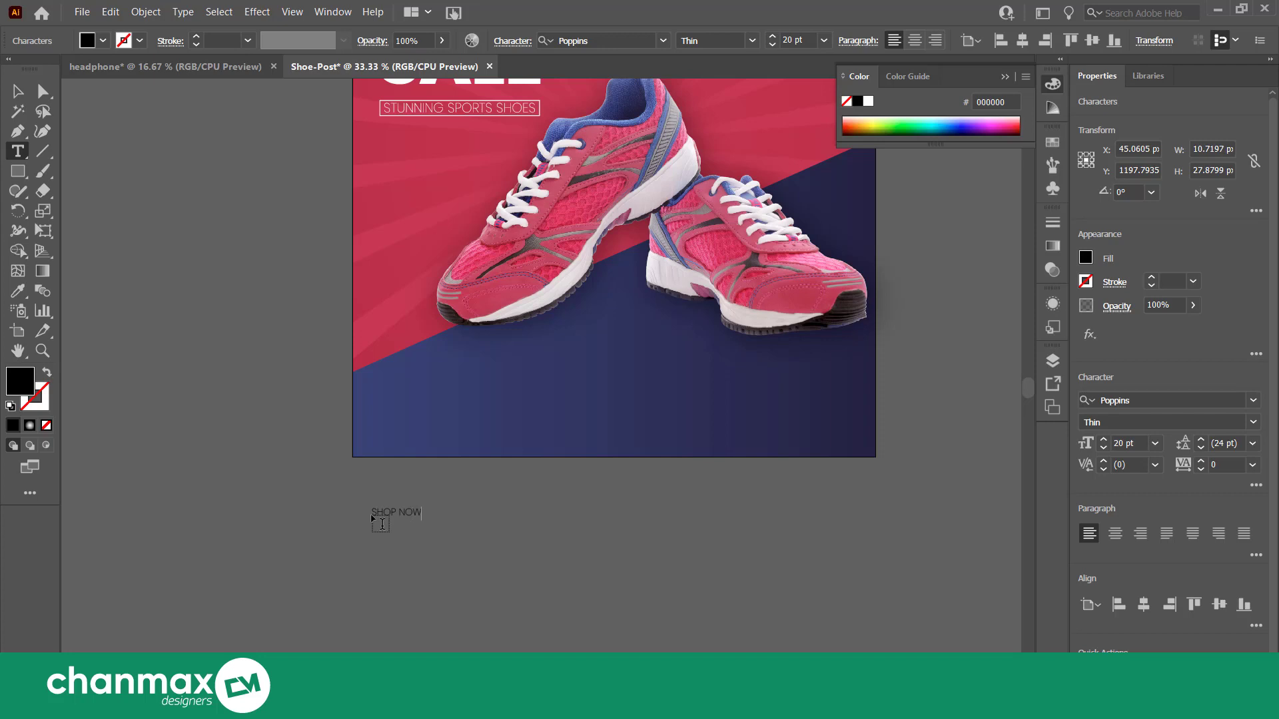
{"action": "left_click", "coordinate": [1245, 421]}
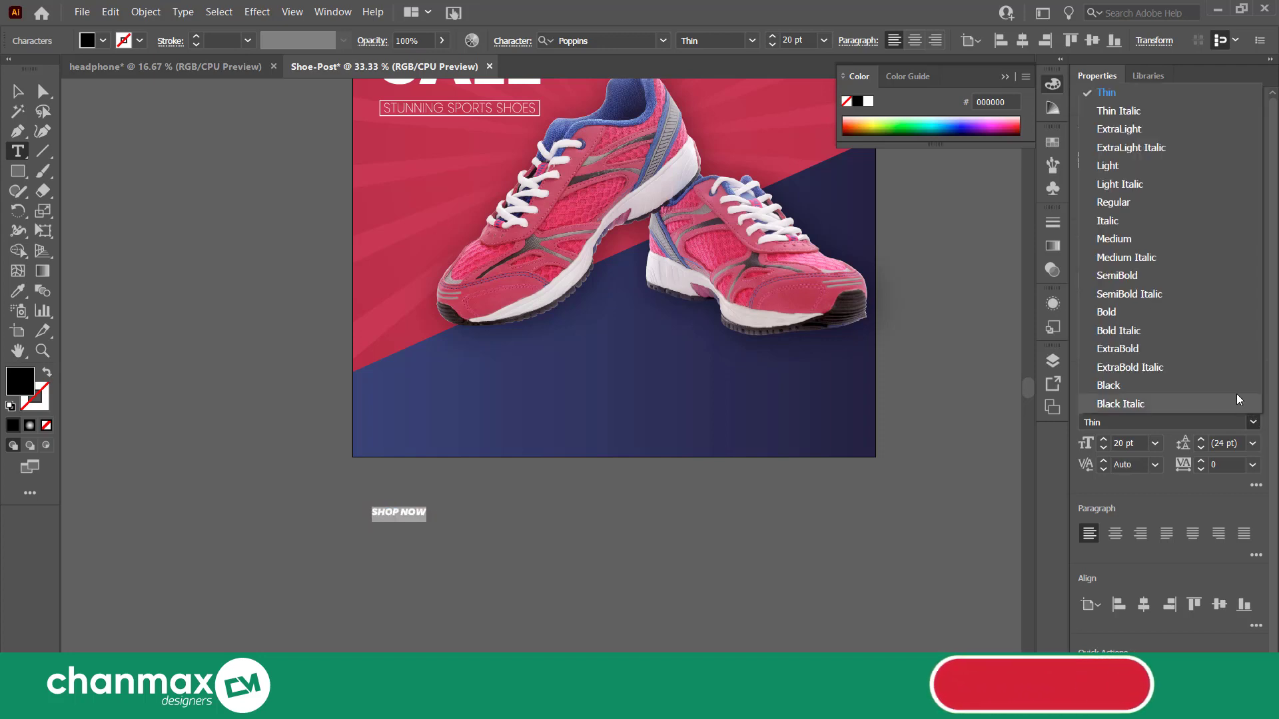
{"action": "left_click", "coordinate": [1123, 202]}
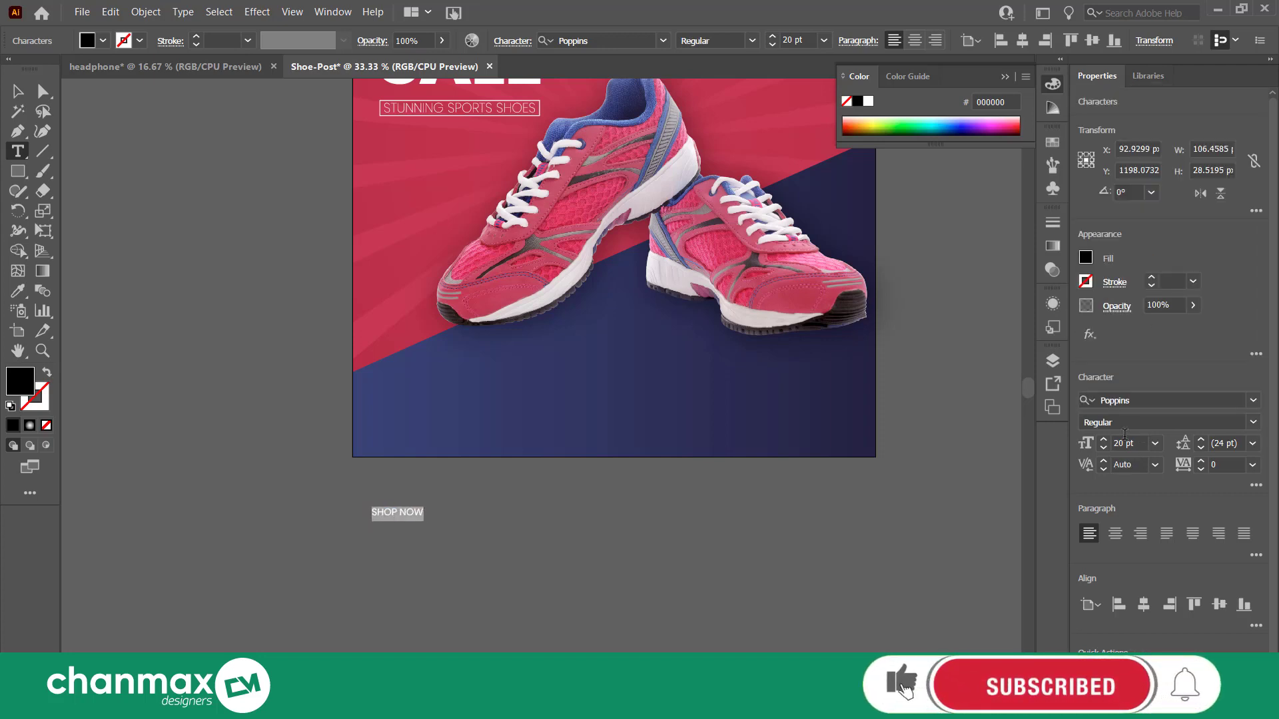
{"action": "left_click", "coordinate": [1124, 444]}
{"action": "type", "text": "40"}
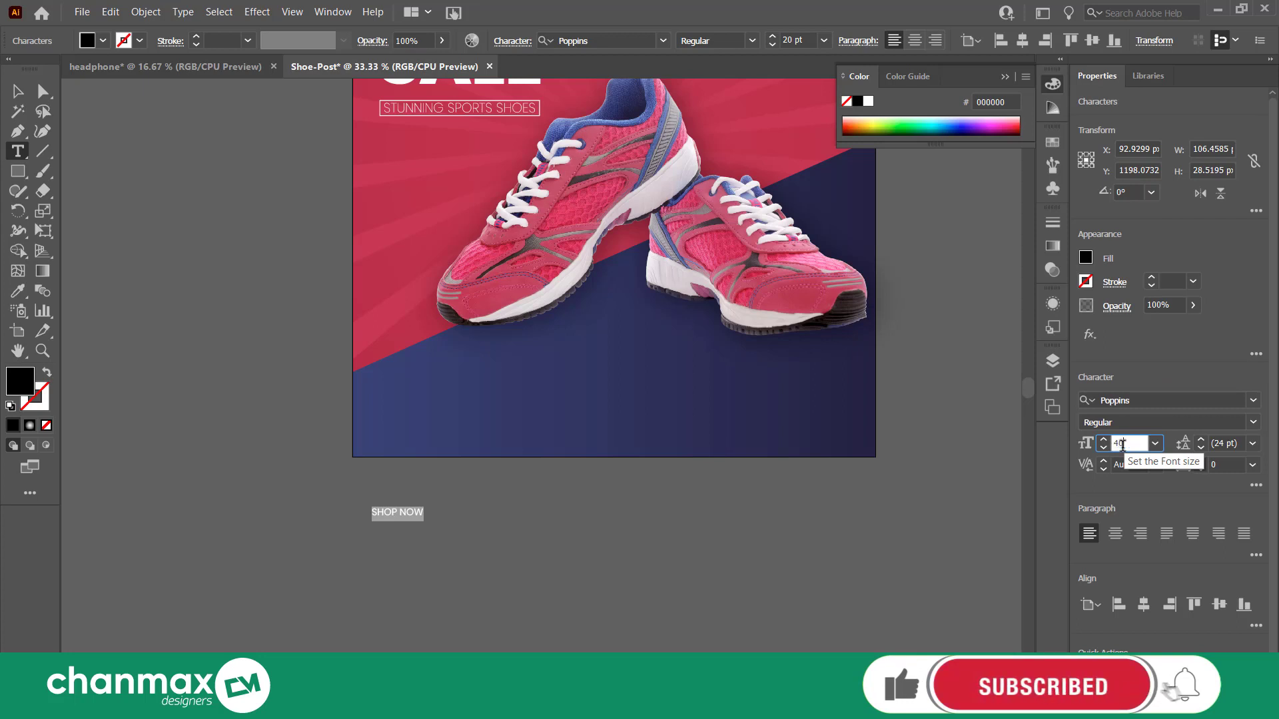
{"action": "key", "text": "Return"}
{"action": "key", "text": "Escape"}
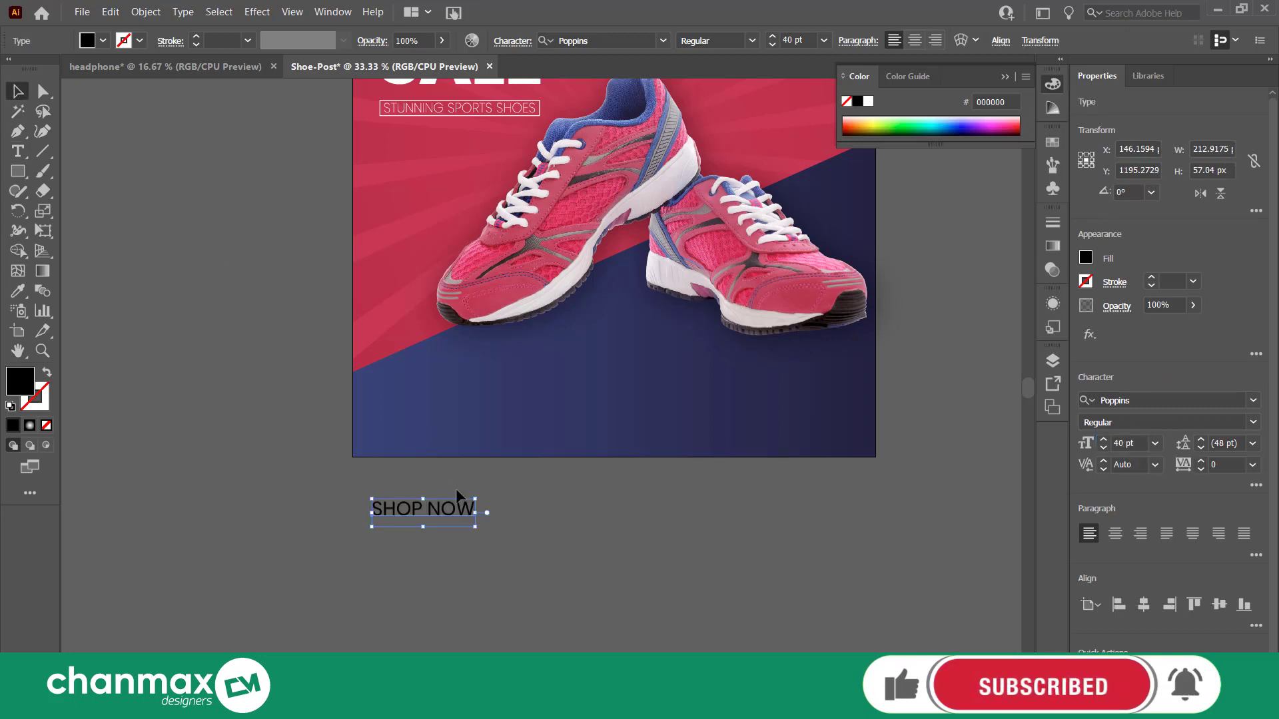
Draw a rectangle below the SHOP NOW text and fill it with white #FFFFFF.
{"action": "scroll", "coordinate": [456, 489], "scroll_direction": "up", "scroll_amount": 2}
{"action": "left_click", "coordinate": [286, 445]}
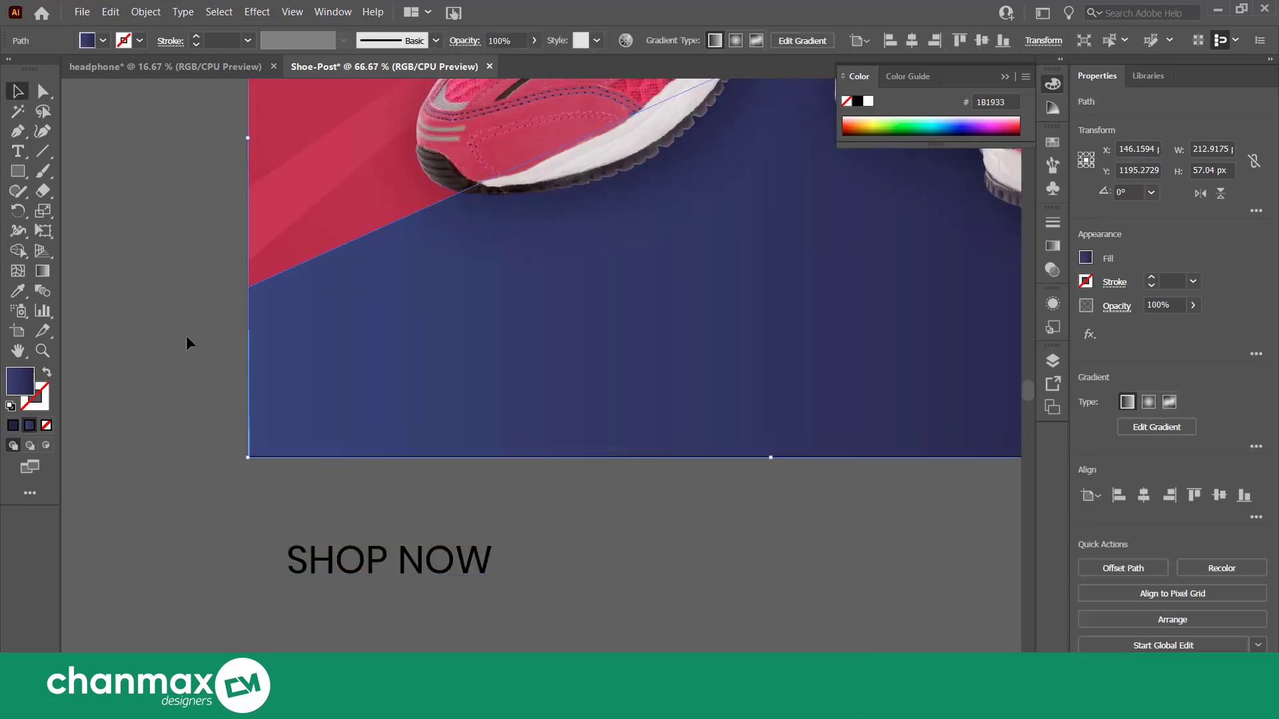
{"action": "left_click", "coordinate": [165, 393]}
{"action": "scroll", "coordinate": [165, 393], "scroll_direction": "down", "scroll_amount": 2}
{"action": "left_click", "coordinate": [20, 171]}
{"action": "scroll", "coordinate": [257, 350], "scroll_direction": "down", "scroll_amount": 1}
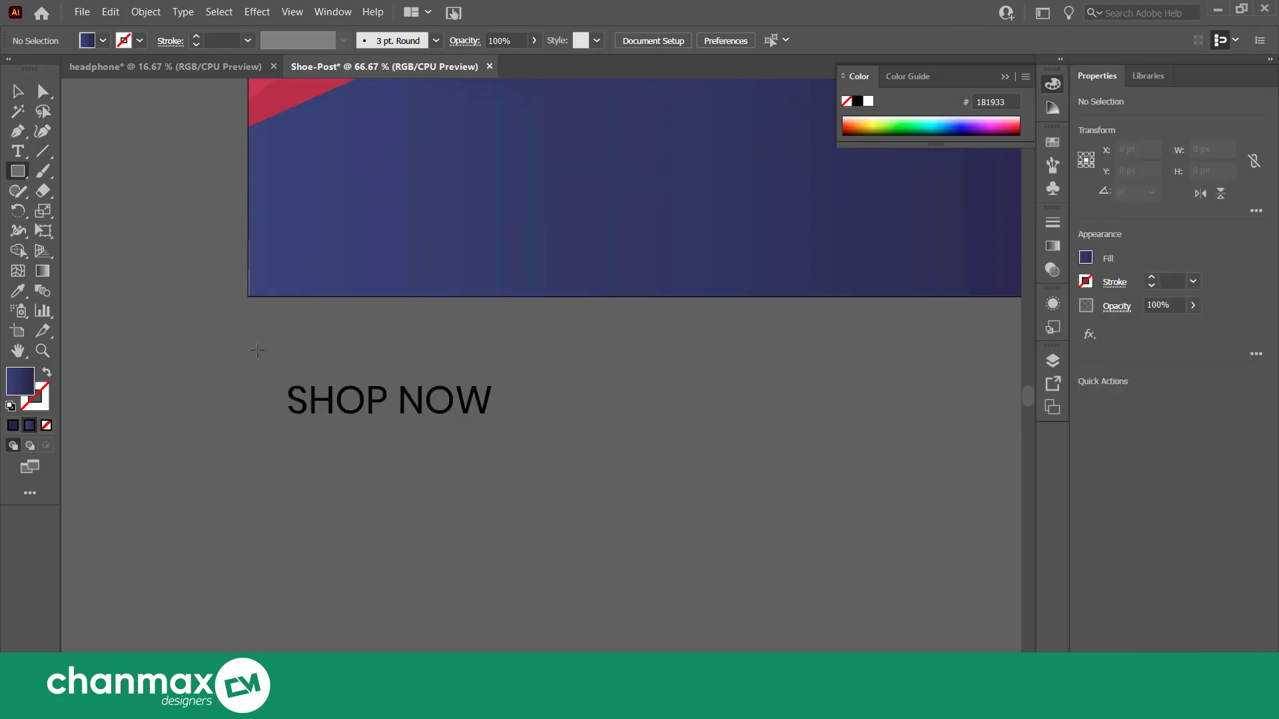
{"action": "scroll", "coordinate": [291, 453], "scroll_direction": "down", "scroll_amount": 1}
{"action": "left_click_drag", "start_coordinate": [272, 426], "coordinate": [577, 519]}
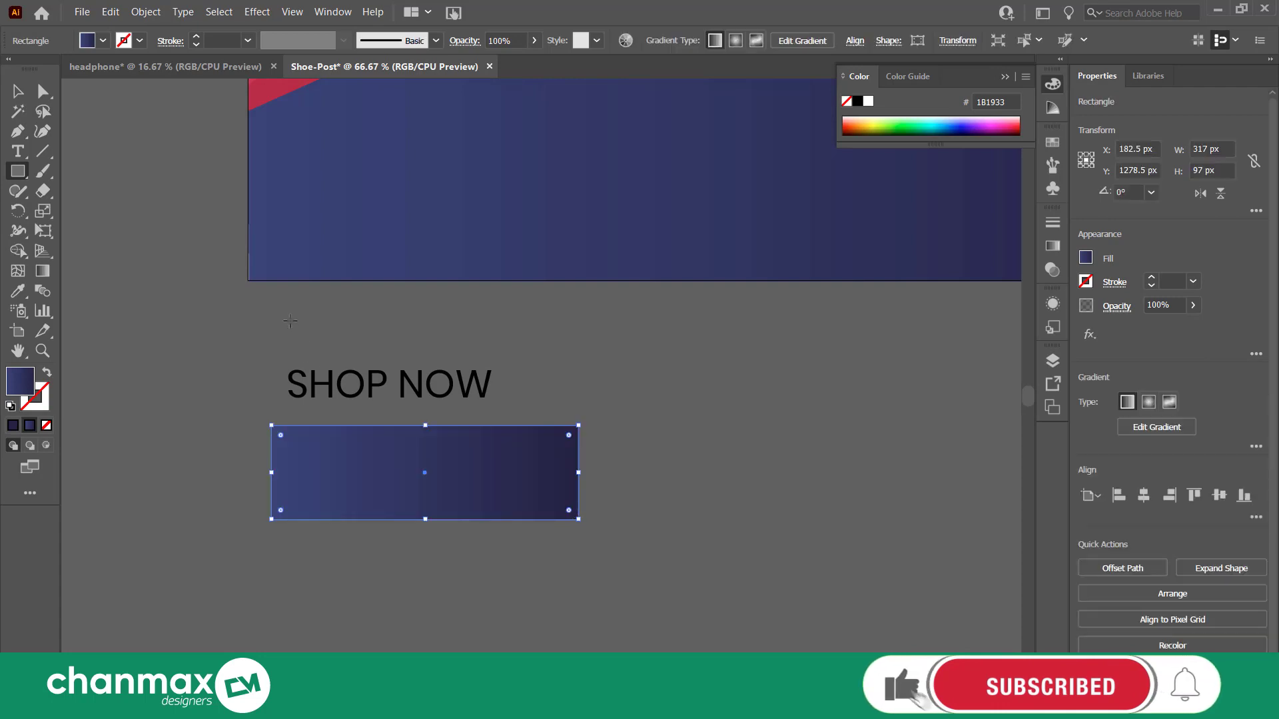
{"action": "left_click", "coordinate": [13, 425]}
{"action": "double_click", "coordinate": [20, 382]}
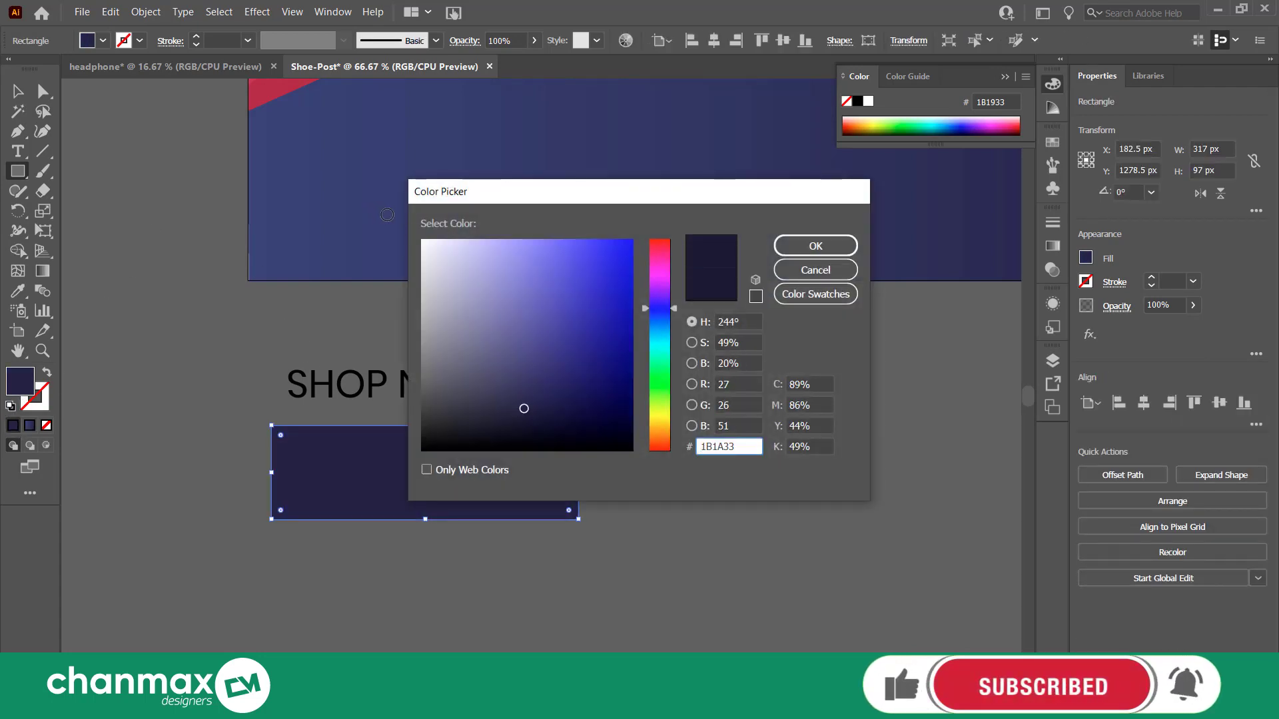
{"action": "type", "text": "ffffff"}
{"action": "key", "text": "Return"}
Move SHOP NOW onto the white rectangle, fill it navy, and bring it to front.
{"action": "key", "text": "v"}
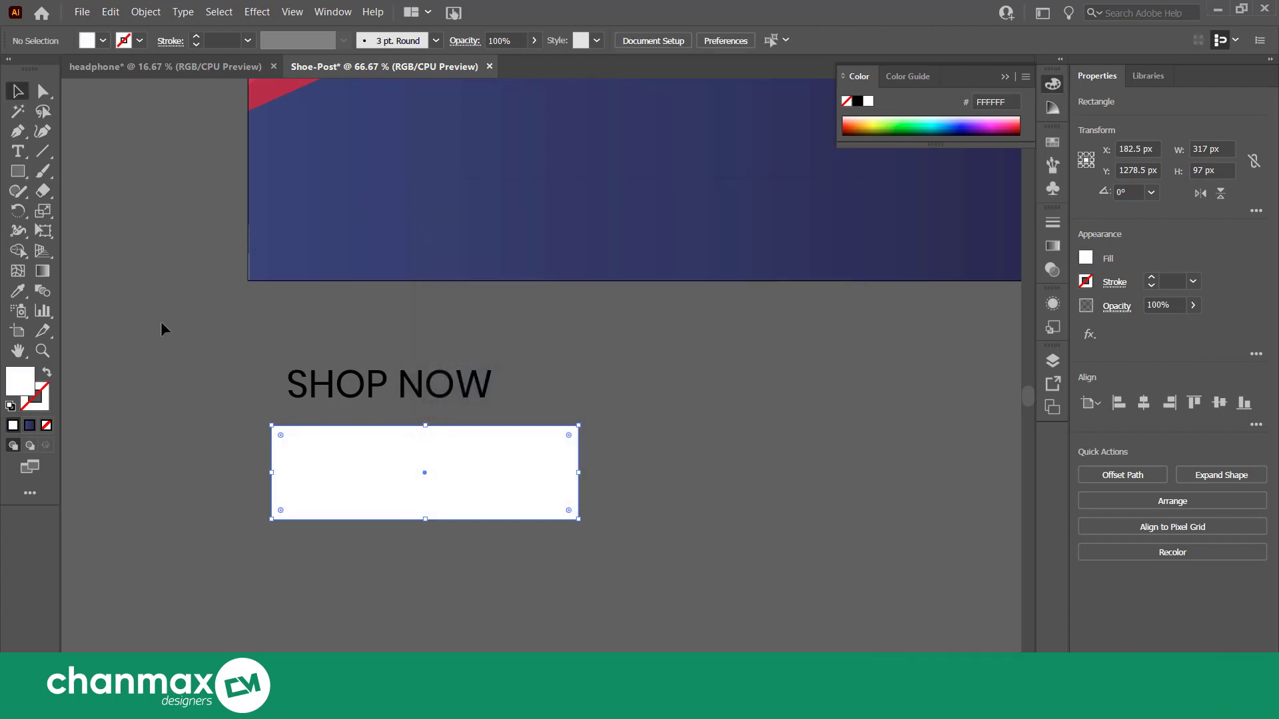
{"action": "left_click", "coordinate": [162, 329]}
{"action": "left_click_drag", "start_coordinate": [335, 384], "coordinate": [386, 477]}
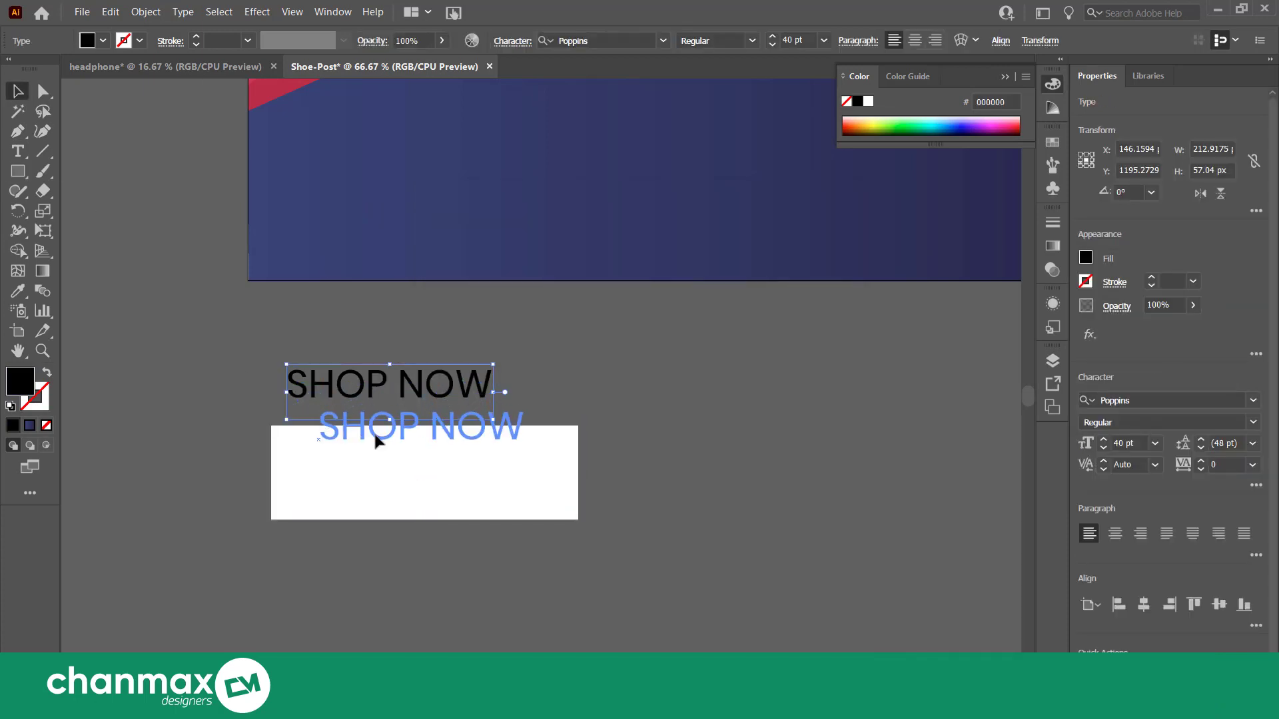
{"action": "left_click", "coordinate": [30, 425]}
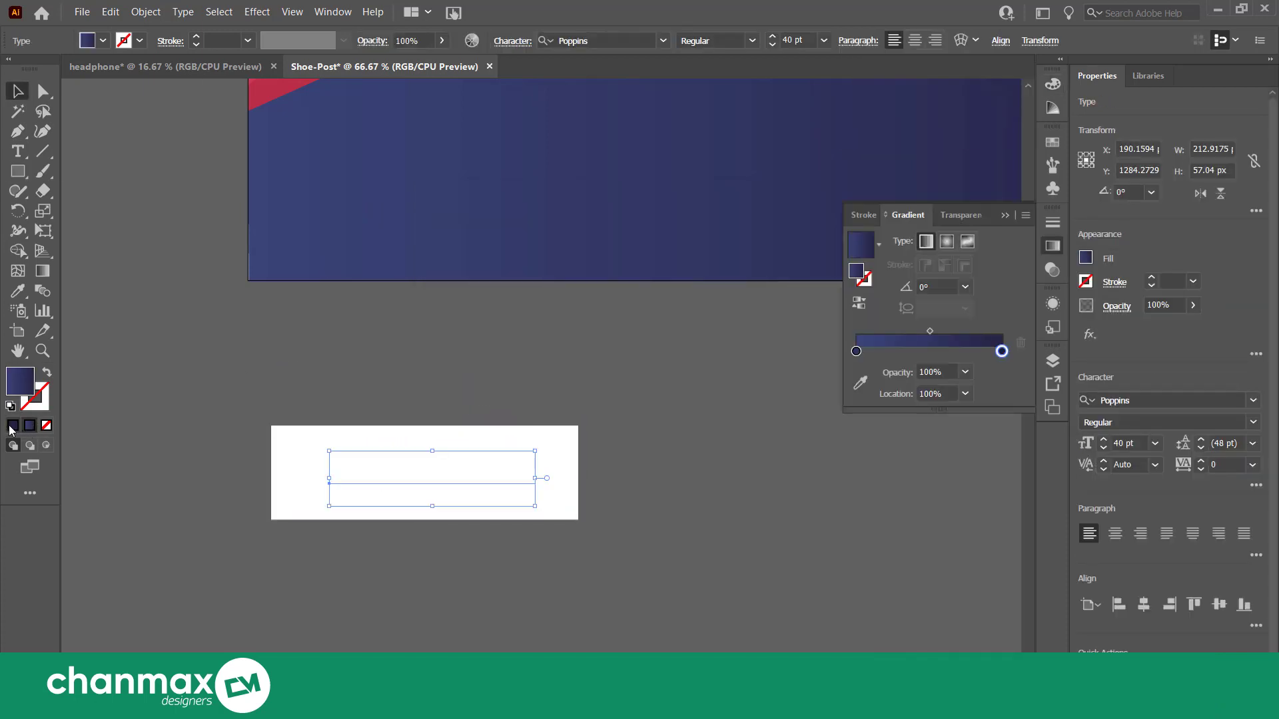
{"action": "right_click", "coordinate": [413, 501]}
{"action": "left_click", "coordinate": [675, 421]}
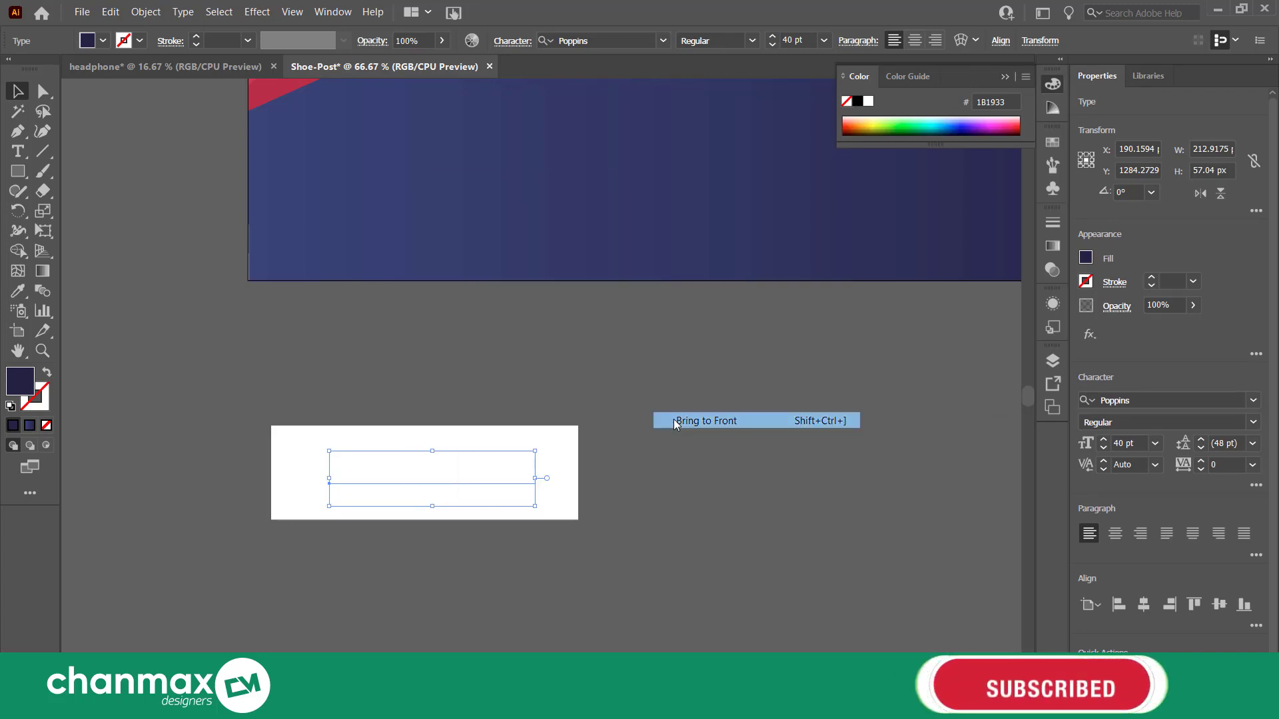
{"action": "left_click", "coordinate": [540, 567]}
Recolour all the SHOP NOW letters solid navy inside the text.
{"action": "scroll", "coordinate": [539, 566], "scroll_direction": "down", "scroll_amount": 1}
{"action": "left_click", "coordinate": [434, 448]}
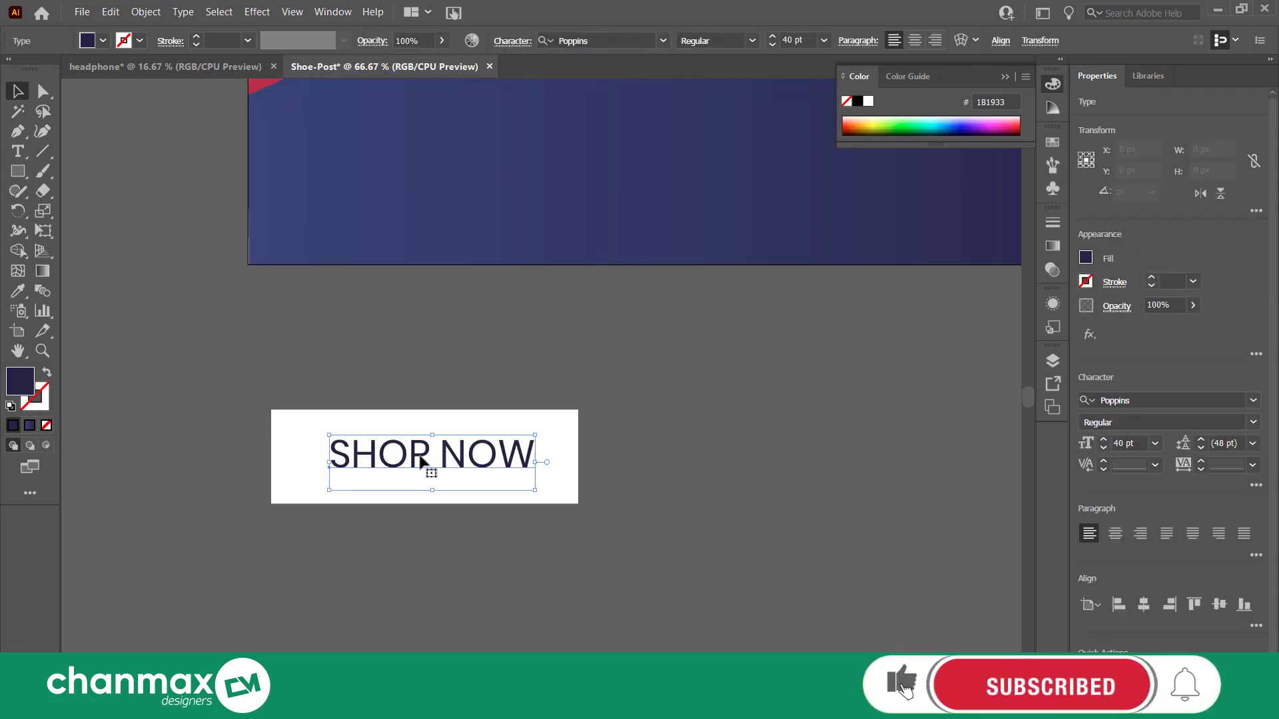
{"action": "double_click", "coordinate": [485, 462]}
{"action": "key", "text": "ctrl+a"}
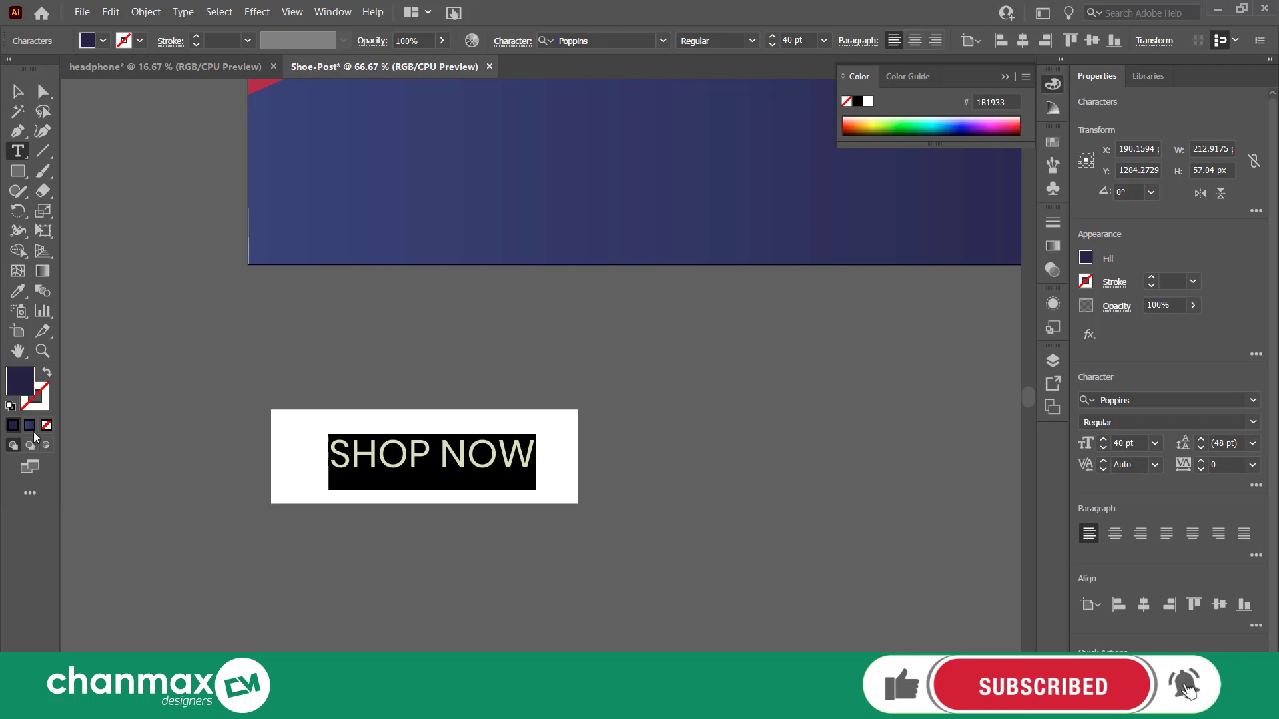
{"action": "left_click", "coordinate": [27, 427]}
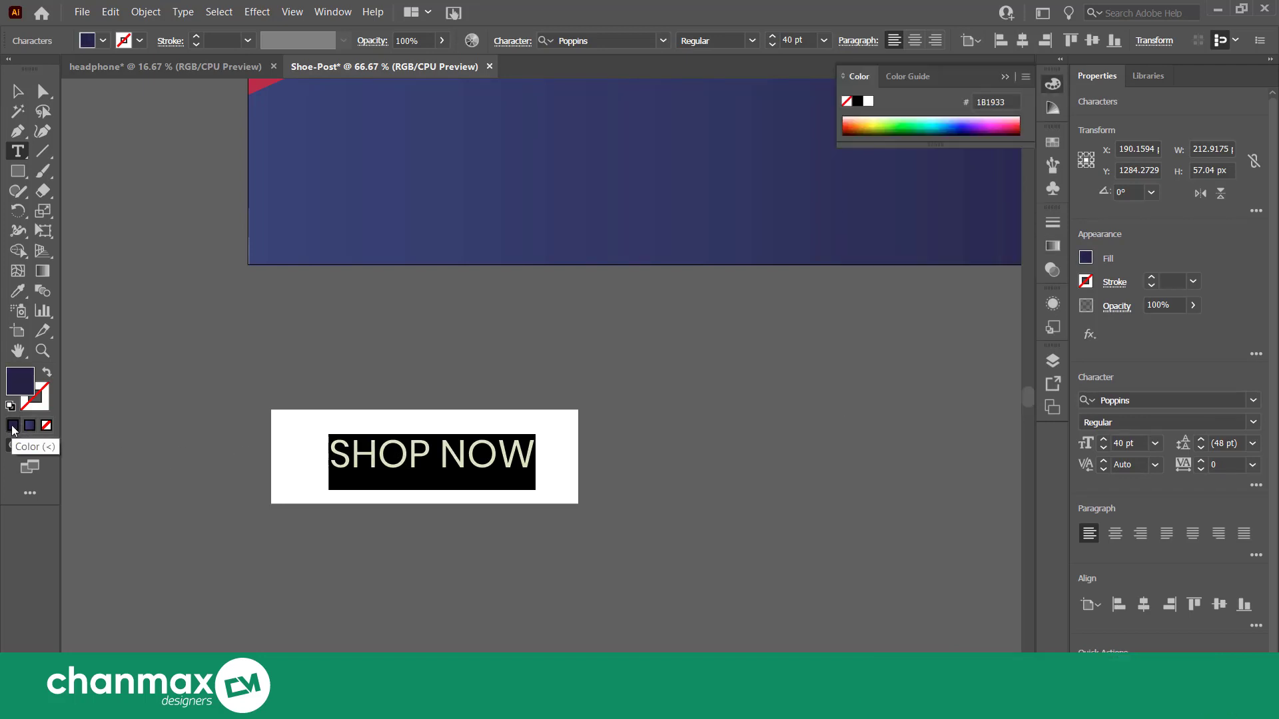
{"action": "left_click", "coordinate": [18, 91]}
{"action": "left_click", "coordinate": [200, 364]}
Expand the SHOP NOW text into outlined shapes.
{"action": "scroll", "coordinate": [400, 440], "scroll_direction": "up", "scroll_amount": 2, "text": "alt"}
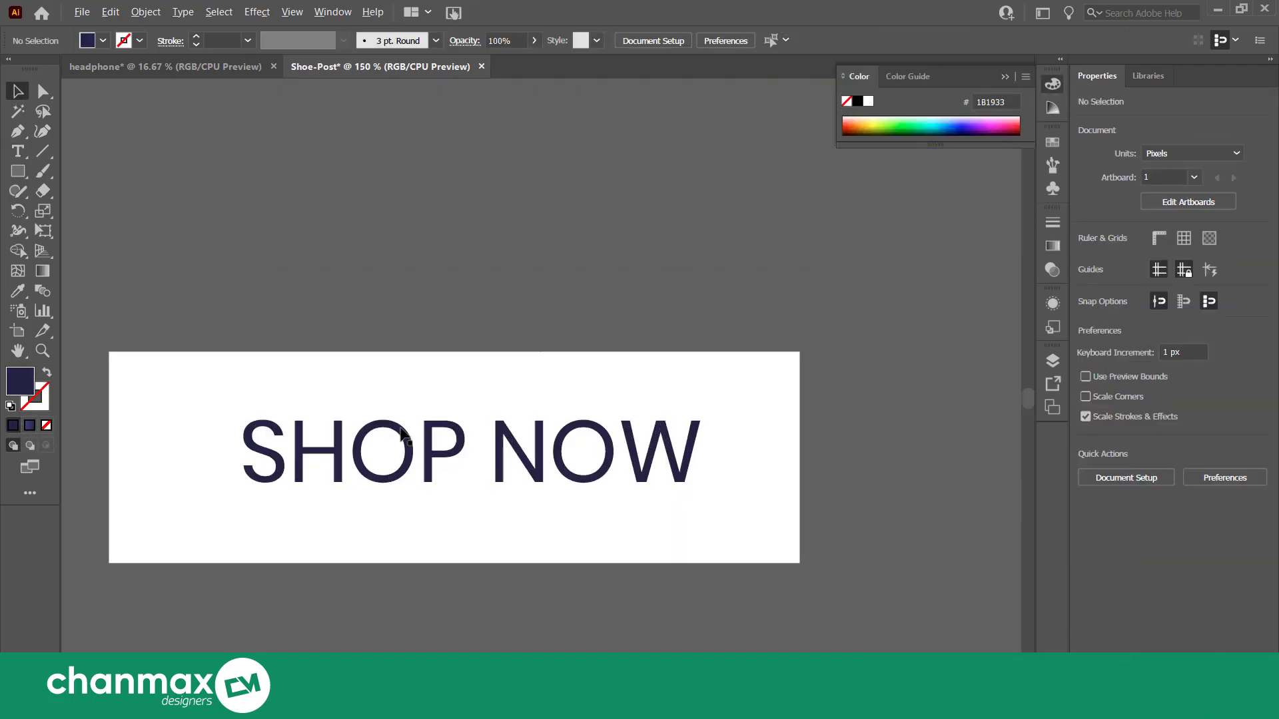
{"action": "scroll", "coordinate": [403, 435], "scroll_direction": "down", "scroll_amount": 2, "text": "alt"}
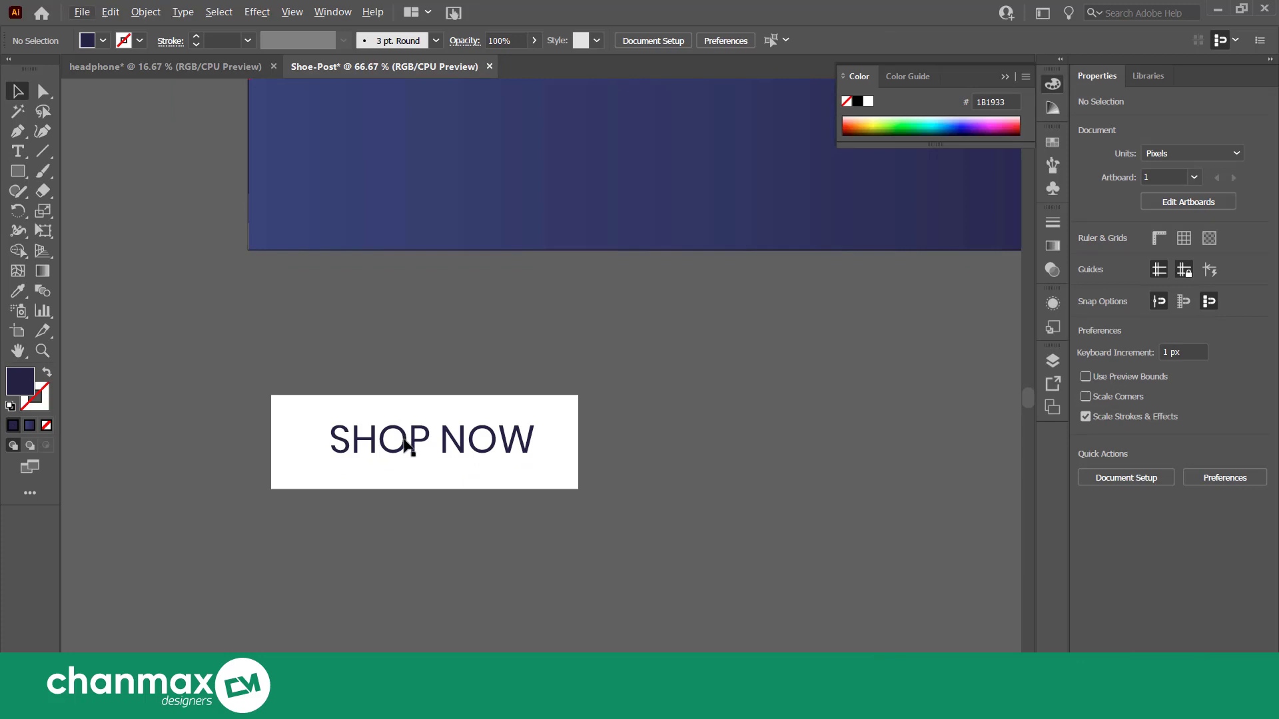
{"action": "scroll", "coordinate": [408, 446], "scroll_direction": "down", "scroll_amount": 1, "text": "alt"}
{"action": "scroll", "coordinate": [663, 400], "scroll_direction": "up", "scroll_amount": 1}
{"action": "scroll", "coordinate": [628, 420], "scroll_direction": "right", "scroll_amount": 1}
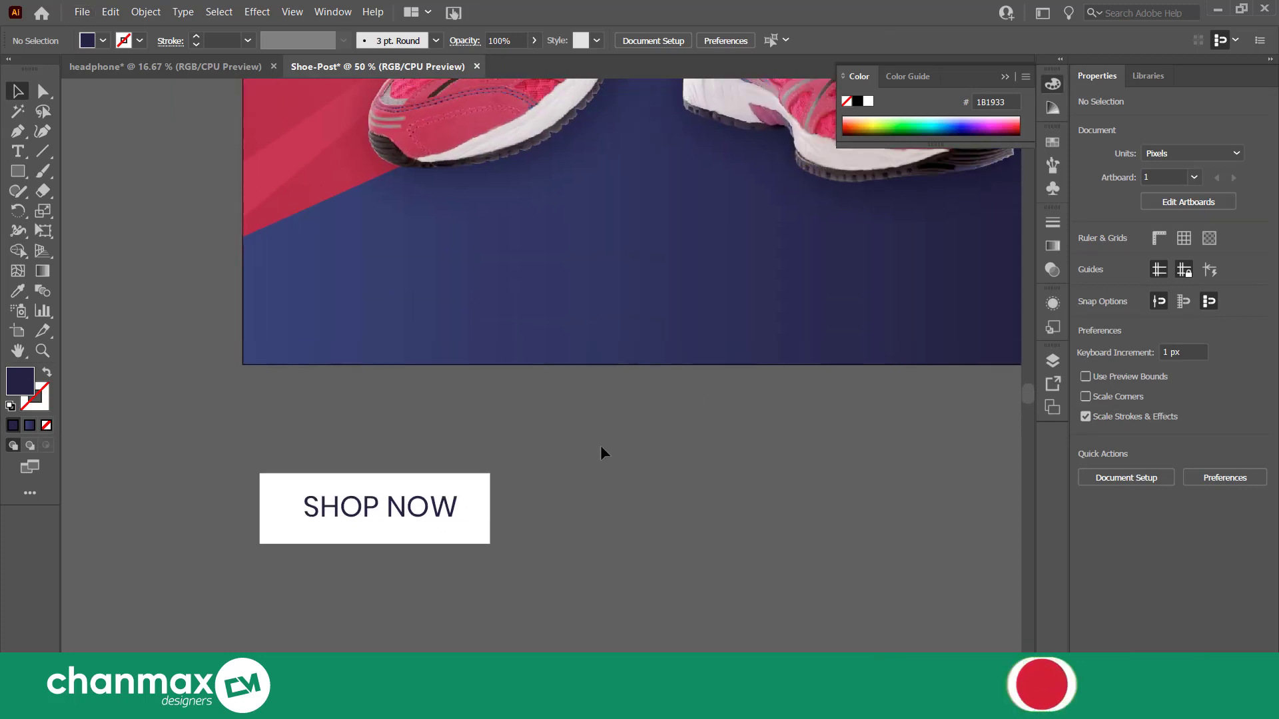
{"action": "mouse_move", "coordinate": [479, 568]}
{"action": "left_mouse_down"}
{"action": "mouse_move", "coordinate": [371, 488]}
{"action": "mouse_move", "coordinate": [349, 554]}
{"action": "left_mouse_up"}
{"action": "left_click", "coordinate": [337, 508]}
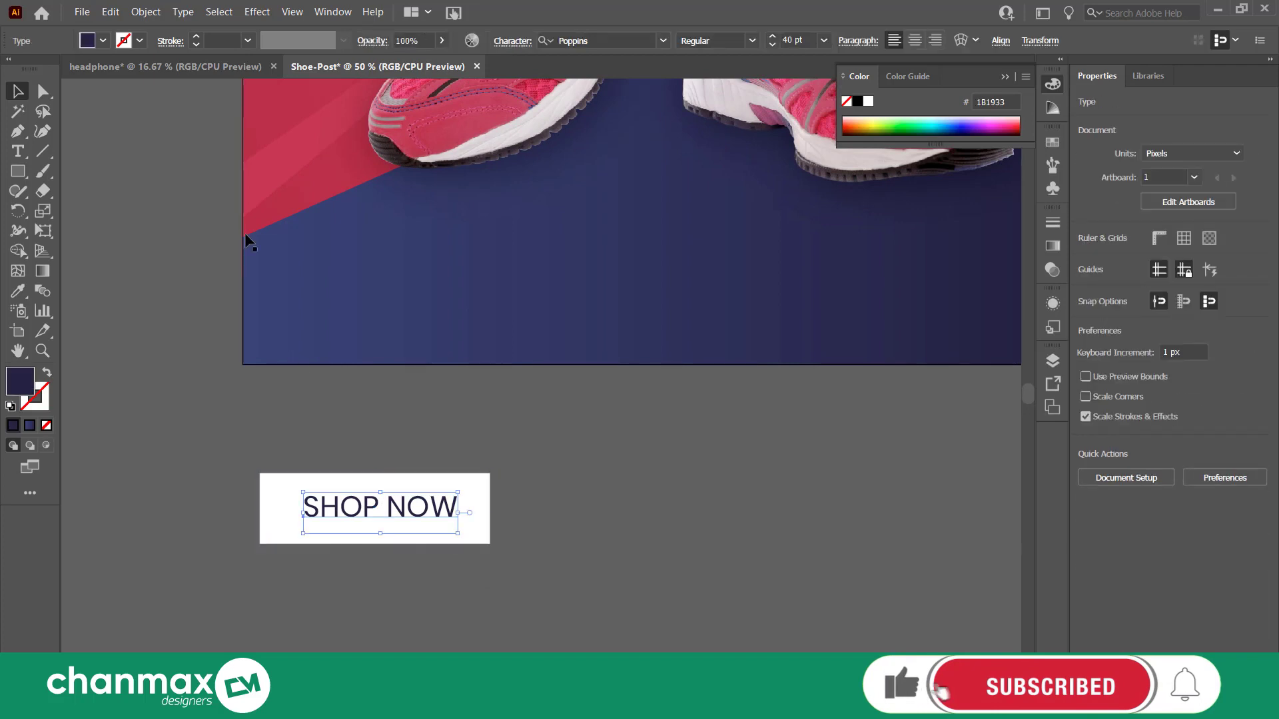
{"action": "left_click", "coordinate": [145, 12]}
{"action": "left_click", "coordinate": [160, 179]}
{"action": "left_click", "coordinate": [599, 445]}
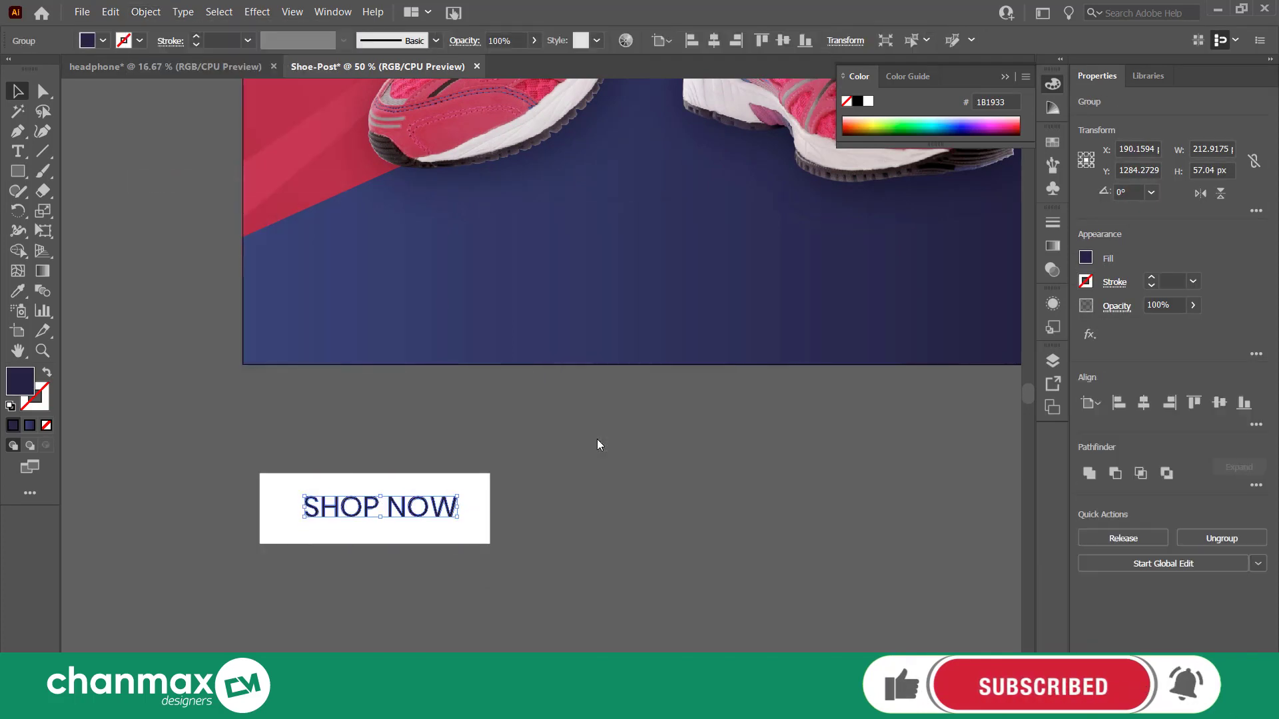
Align the text and white box on their vertical centres and group them.
{"action": "scroll", "coordinate": [597, 445], "scroll_direction": "down", "scroll_amount": 2}
{"action": "left_click_drag", "start_coordinate": [487, 498], "coordinate": [337, 305]}
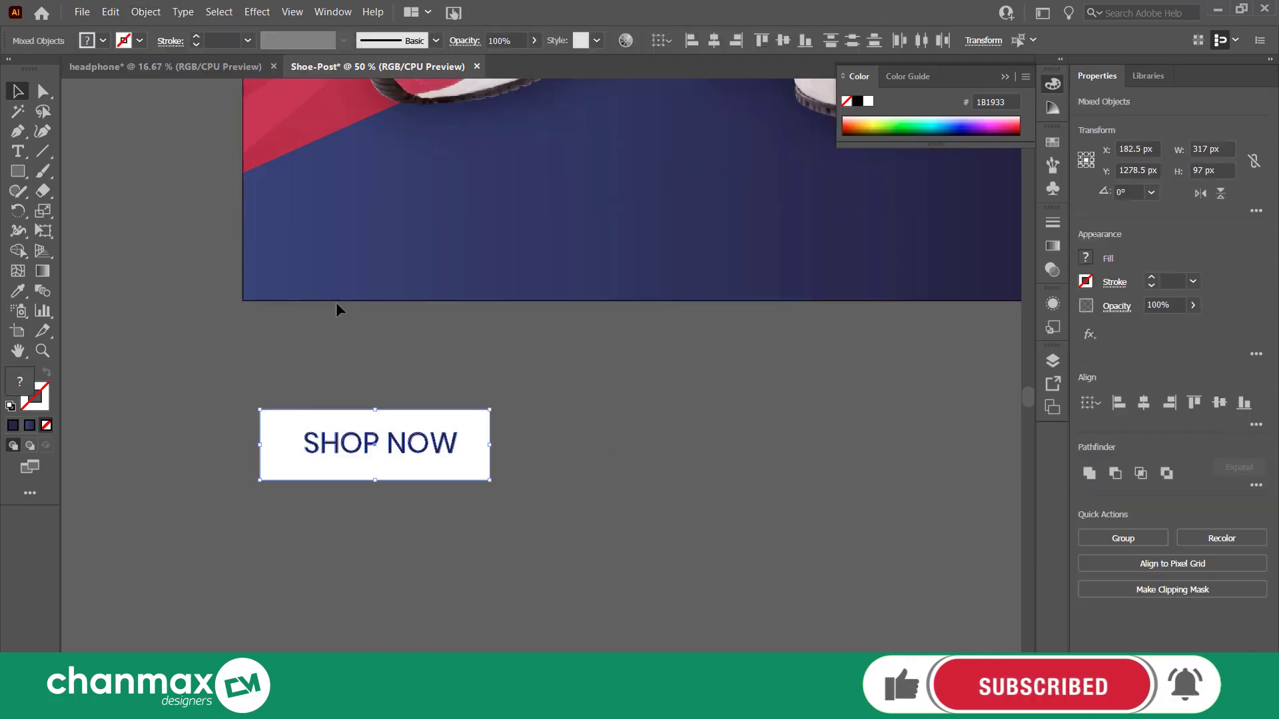
{"action": "left_click", "coordinate": [782, 41]}
{"action": "left_click_drag", "start_coordinate": [479, 522], "coordinate": [238, 395]}
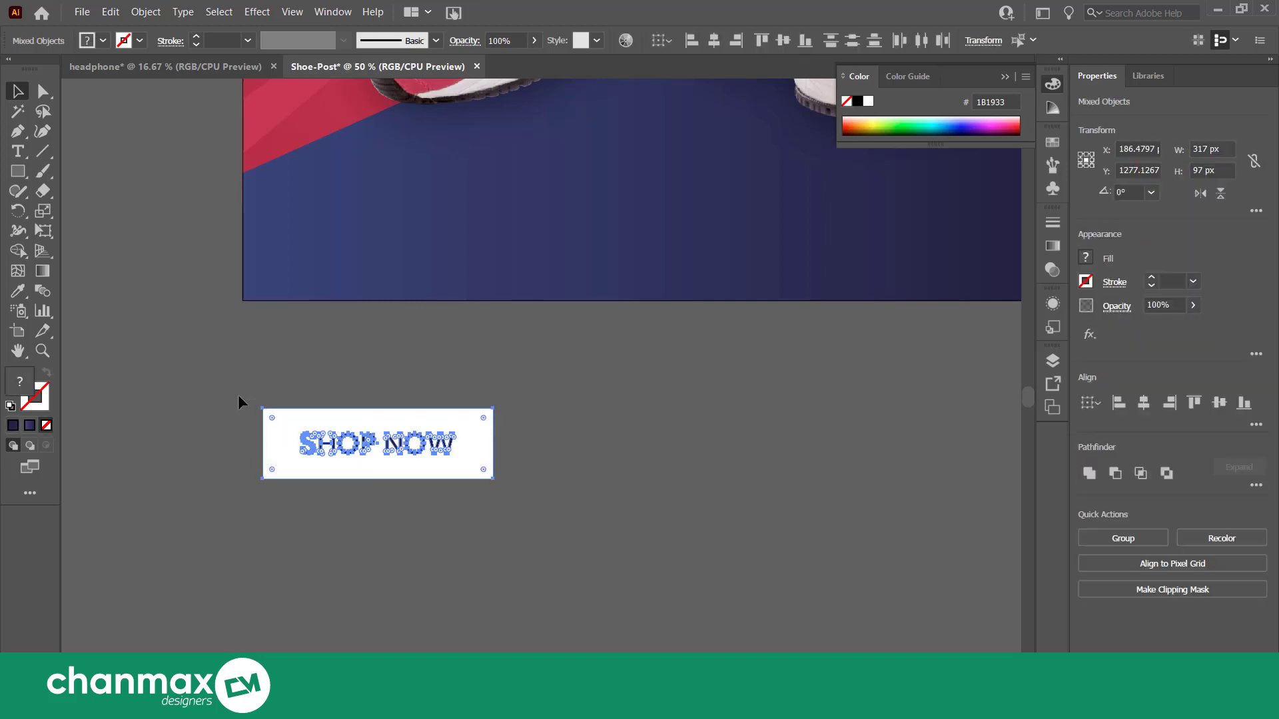
{"action": "key", "text": "ctrl+g"}
{"action": "left_click", "coordinate": [390, 483]}
{"action": "scroll", "coordinate": [390, 482], "scroll_direction": "up", "scroll_amount": 1, "text": "alt"}
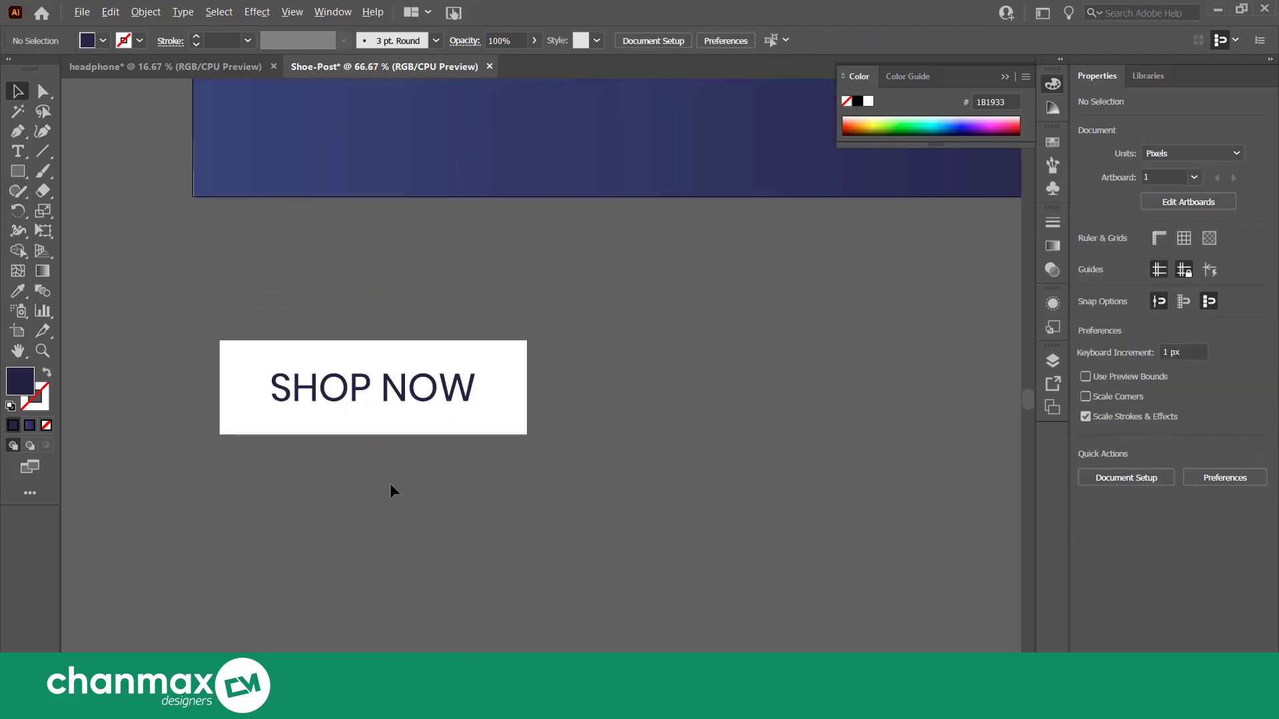
{"action": "scroll", "coordinate": [390, 482], "scroll_direction": "up", "scroll_amount": 1, "text": "alt"}
{"action": "key", "text": "t"}
{"action": "left_click", "coordinate": [250, 469]}
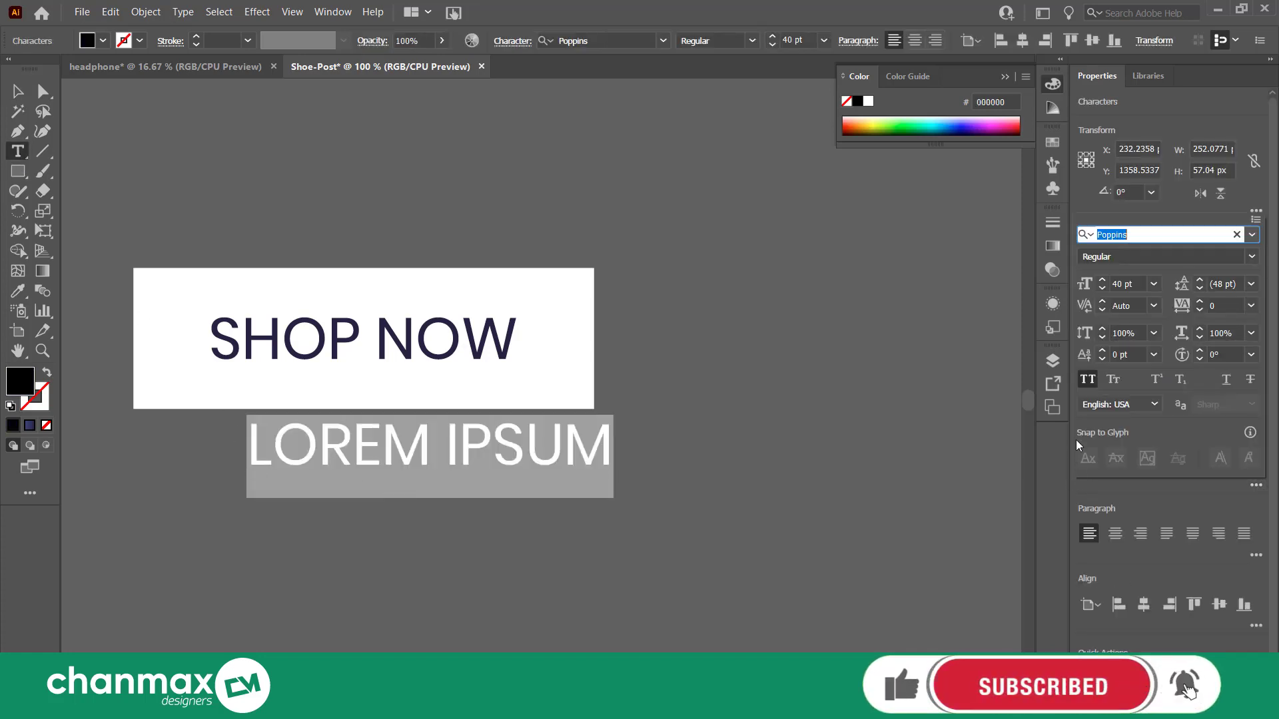
{"action": "left_click", "coordinate": [1087, 380]}
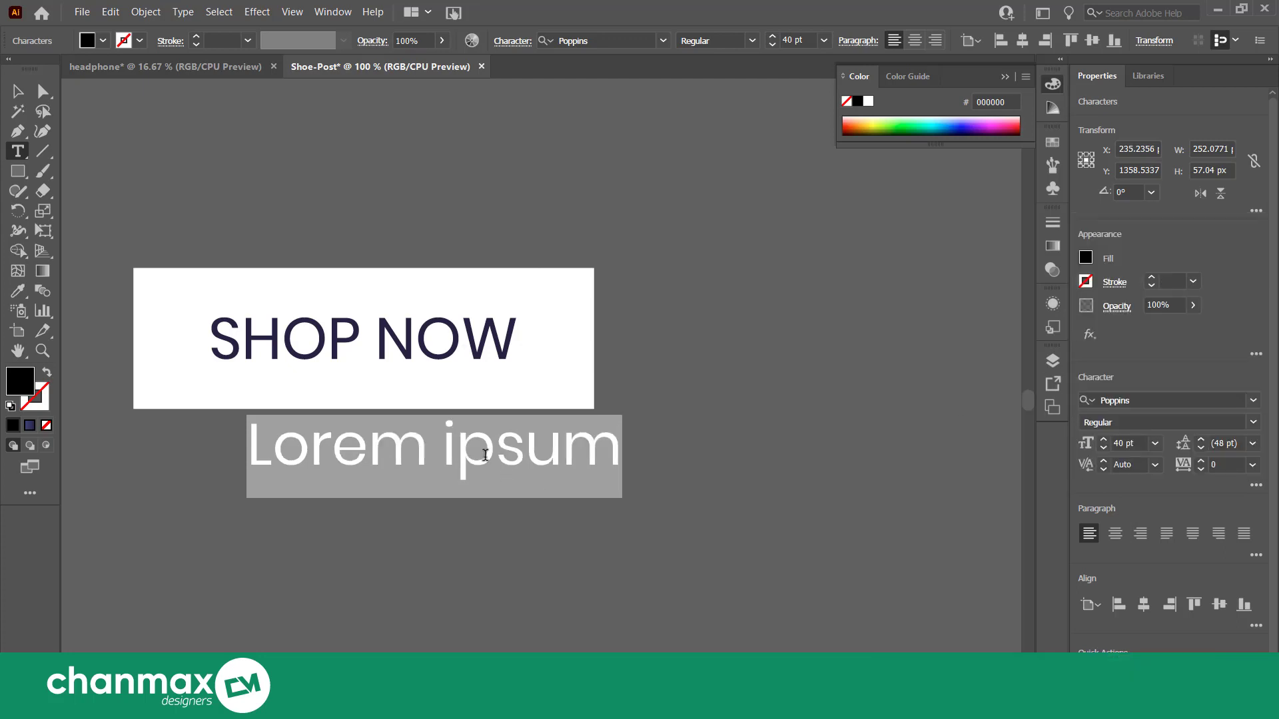
{"action": "left_click", "coordinate": [461, 448]}
{"action": "triple_click", "coordinate": [461, 447]}
{"action": "type", "text": "www.chanmax"}
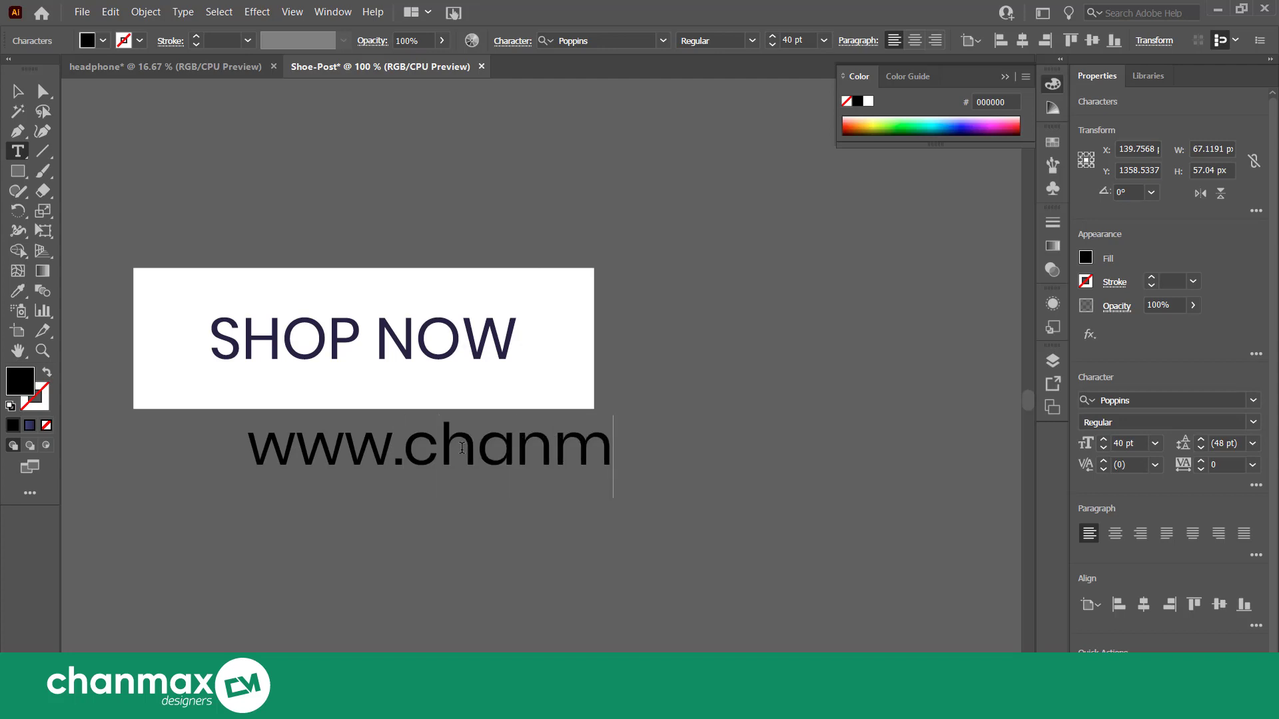
{"action": "type", "text": "de"}
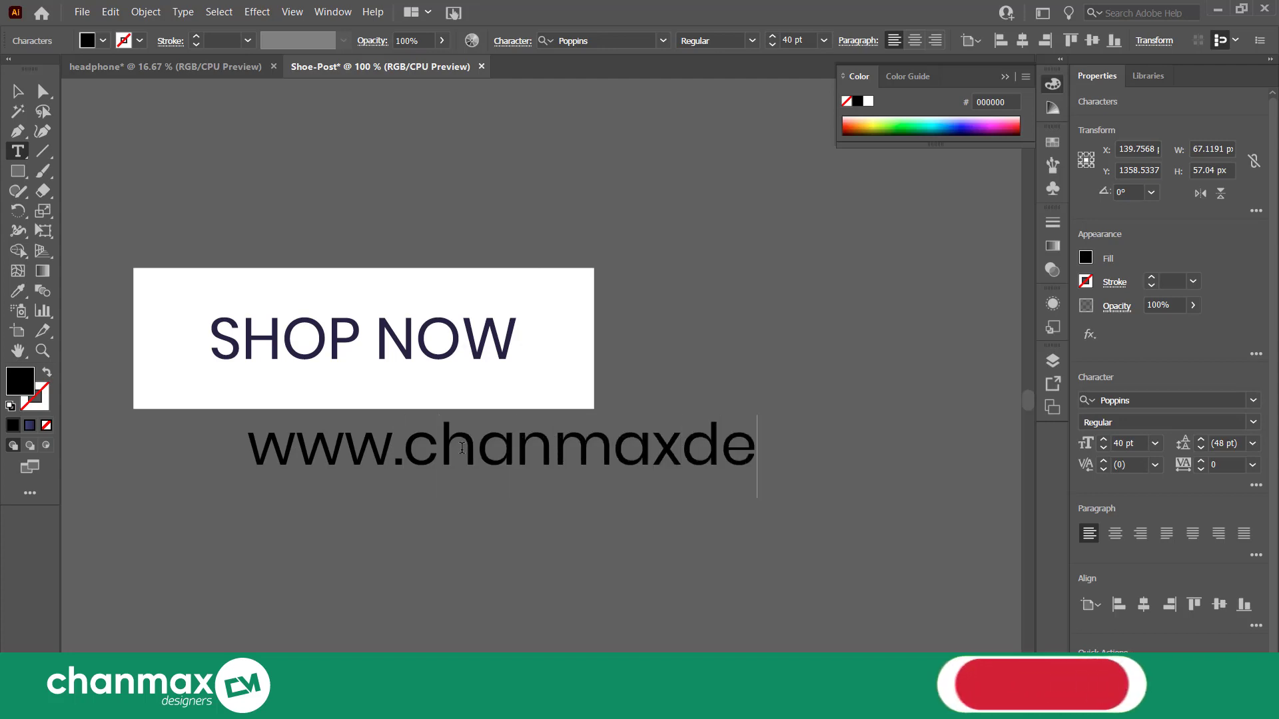
{"action": "type", "text": "signers.co"}
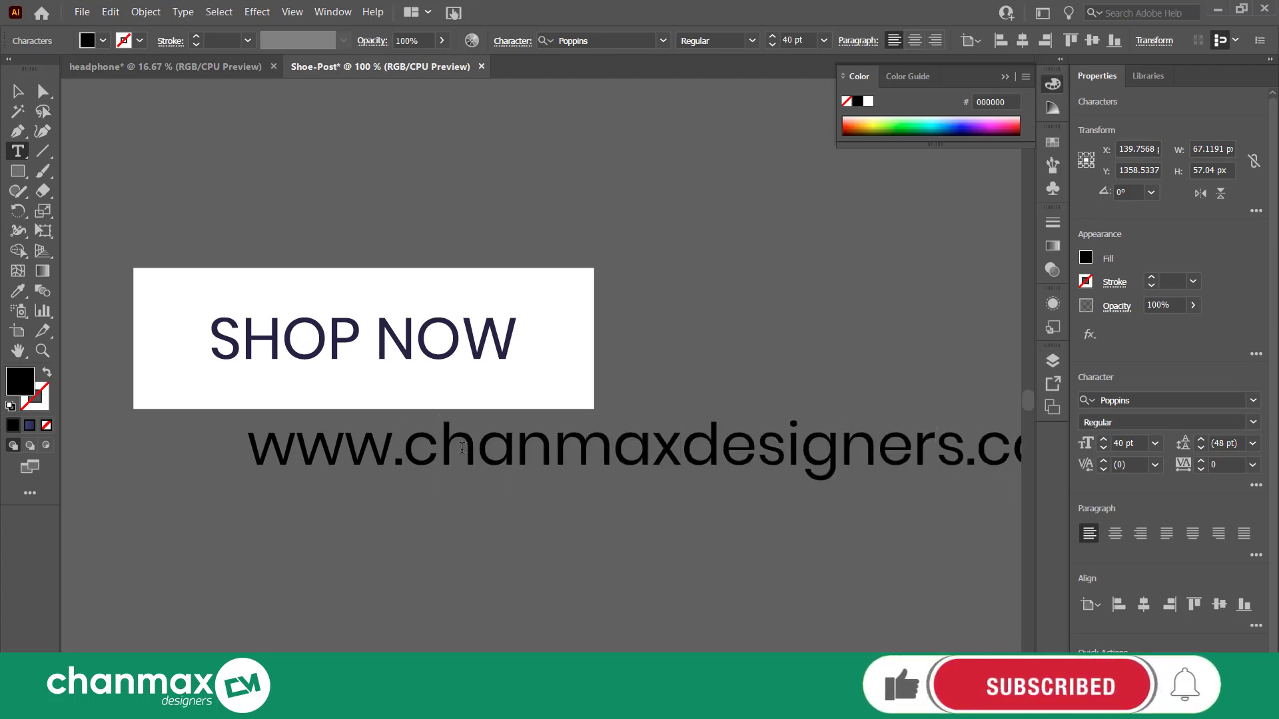
{"action": "type", "text": "m"}
{"action": "scroll", "coordinate": [470, 467], "scroll_direction": "down", "scroll_amount": 2}
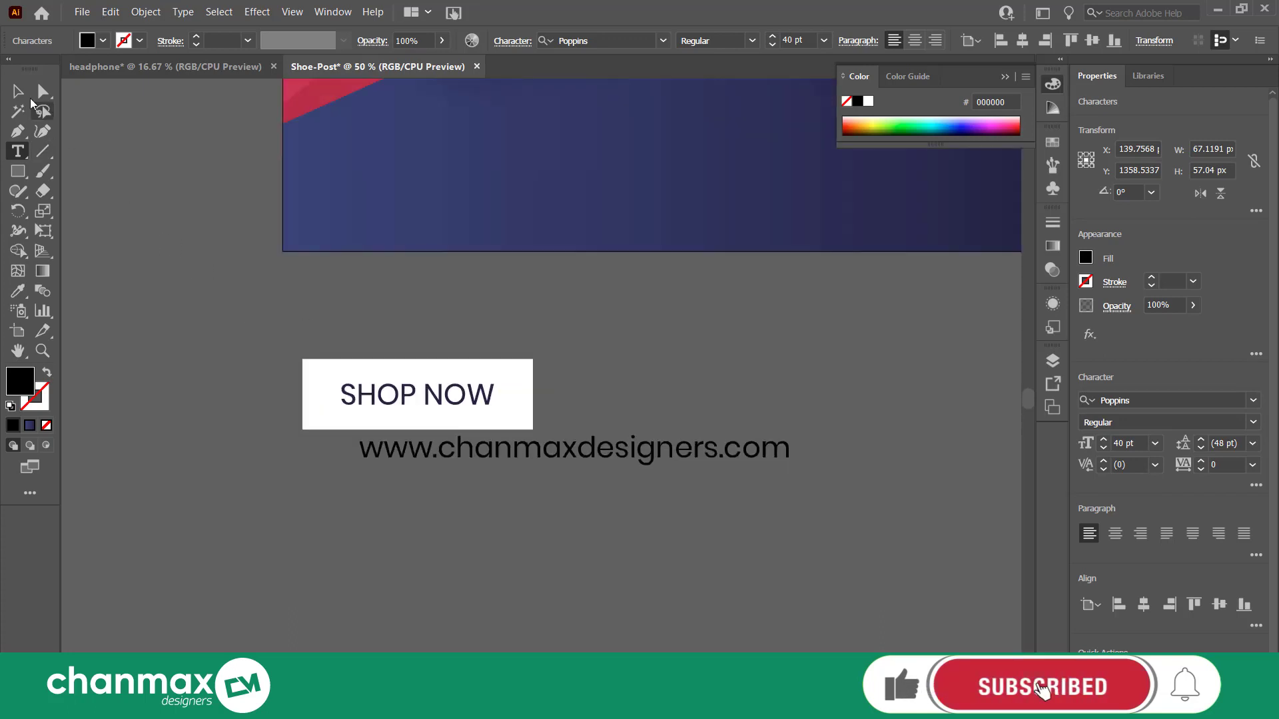
{"action": "key", "text": "Escape"}
Set the URL to 25 pt and centre it just beneath the button.
{"action": "left_click_drag", "start_coordinate": [556, 469], "coordinate": [418, 474]}
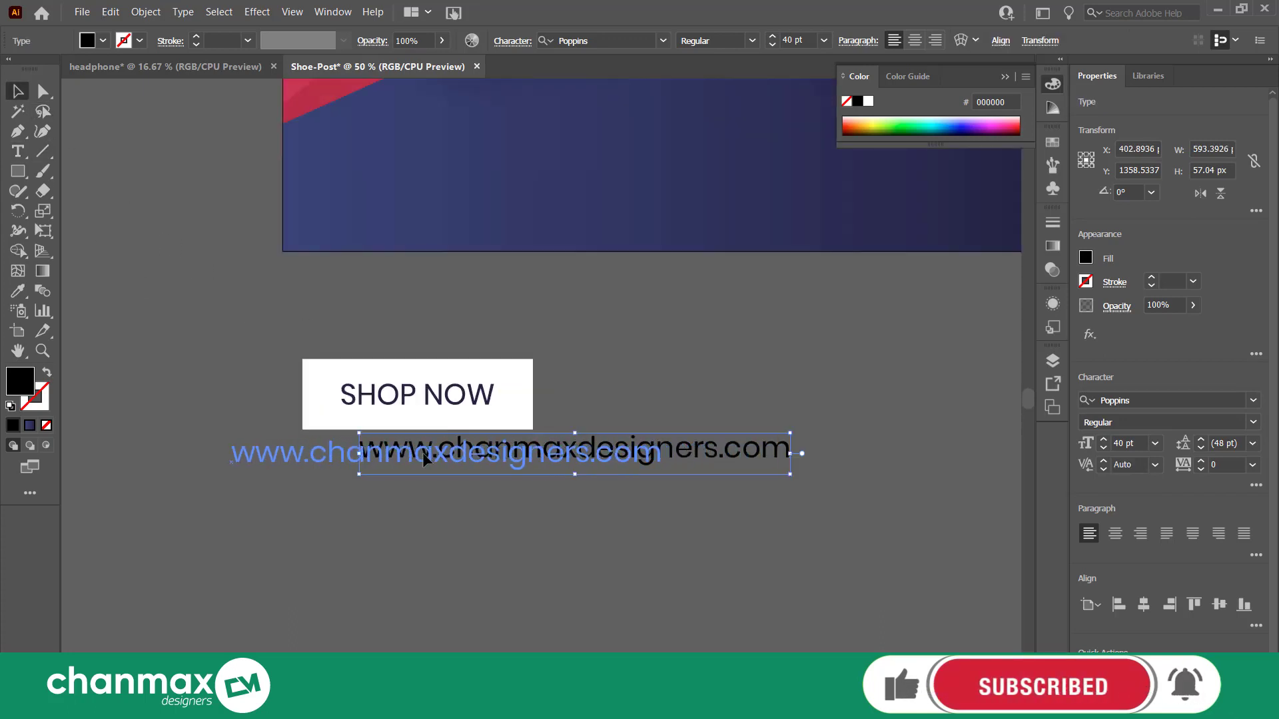
{"action": "scroll", "coordinate": [425, 501], "scroll_direction": "up", "scroll_amount": 1}
{"action": "type", "text": "25"}
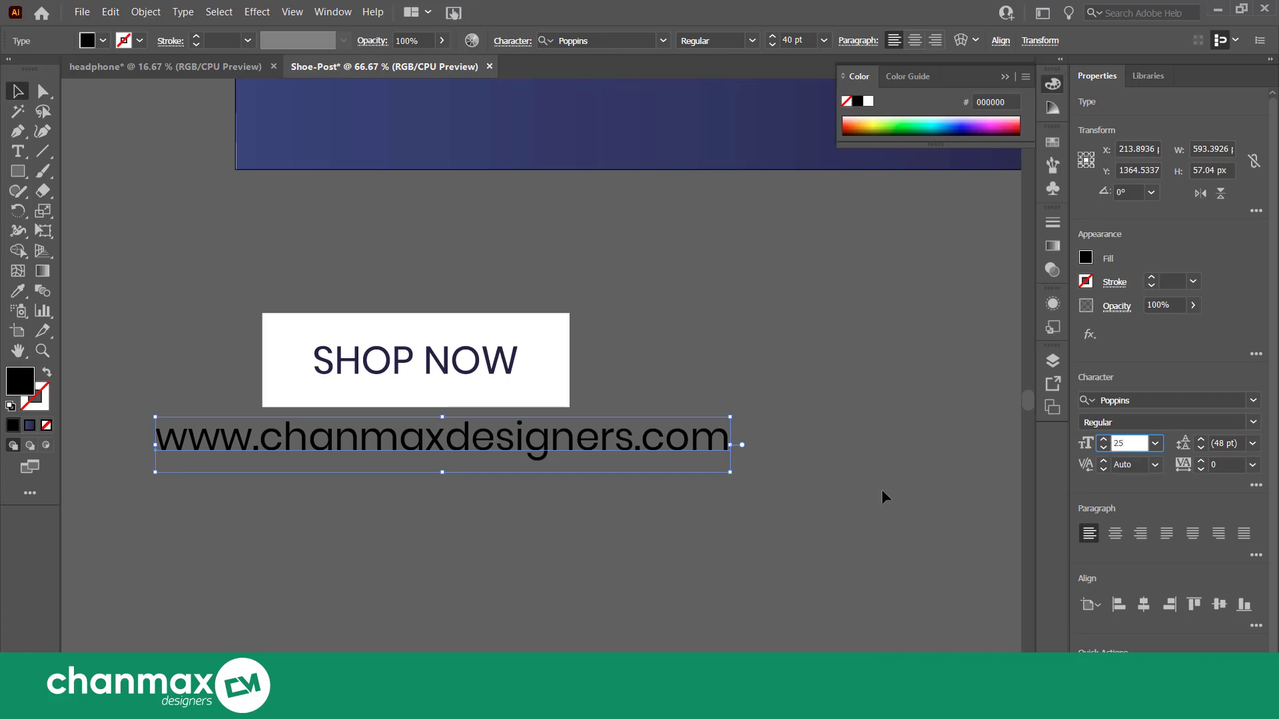
{"action": "key", "text": "Return"}
{"action": "left_click_drag", "start_coordinate": [569, 473], "coordinate": [434, 183]}
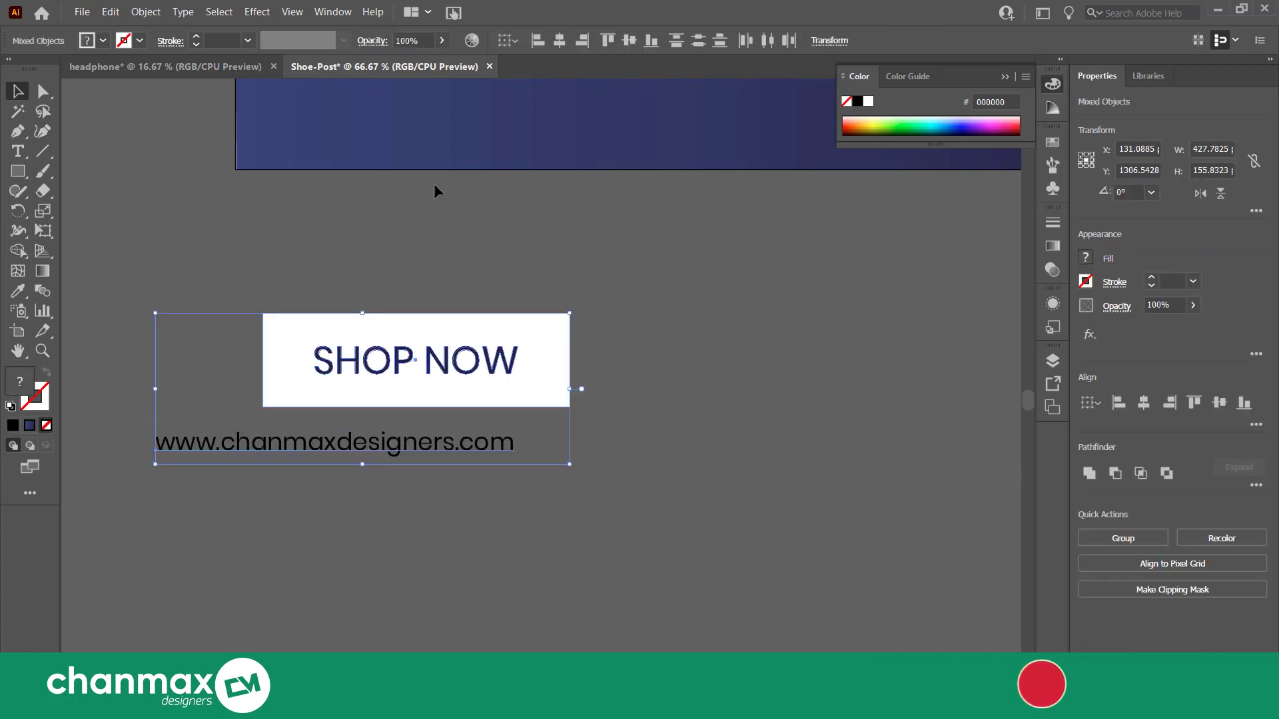
{"action": "left_click", "coordinate": [559, 41]}
{"action": "left_click", "coordinate": [587, 413]}
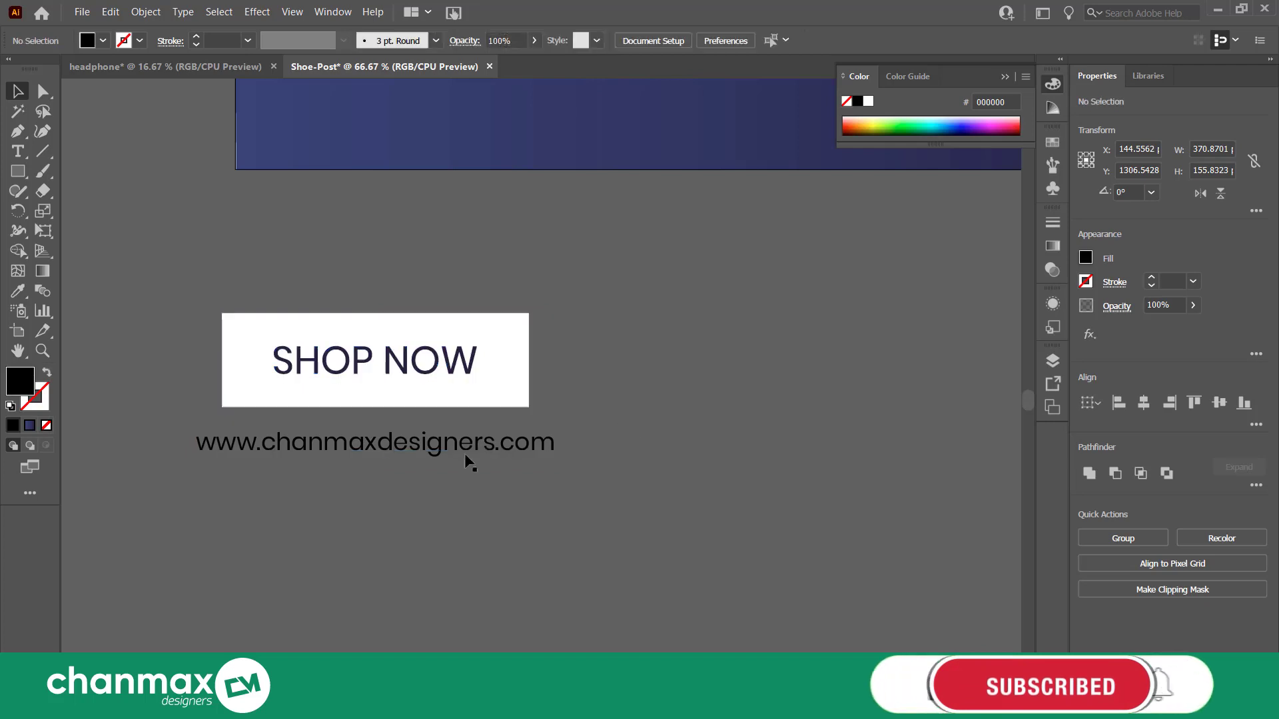
{"action": "left_click", "coordinate": [465, 453]}
{"action": "left_click_drag", "start_coordinate": [445, 453], "coordinate": [442, 445]}
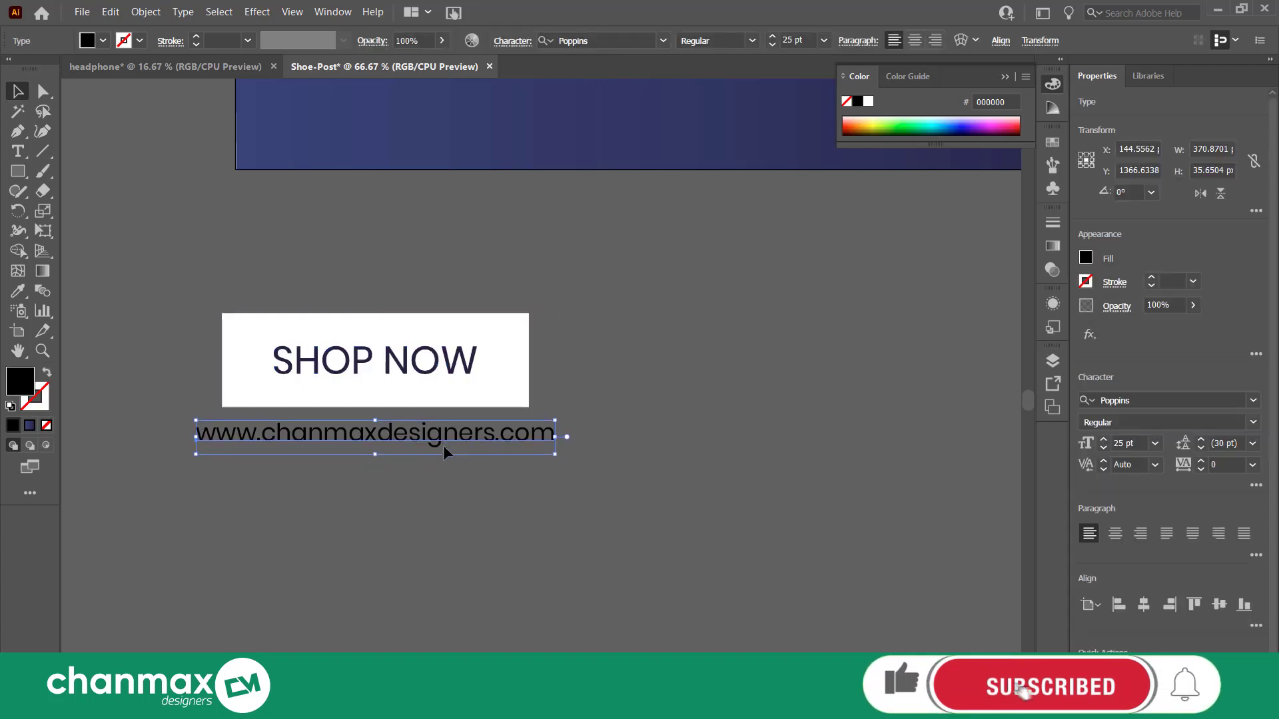
Give the URL the button's white fill with the eyedropper and group them.
{"action": "left_click", "coordinate": [19, 295]}
{"action": "left_click", "coordinate": [227, 333]}
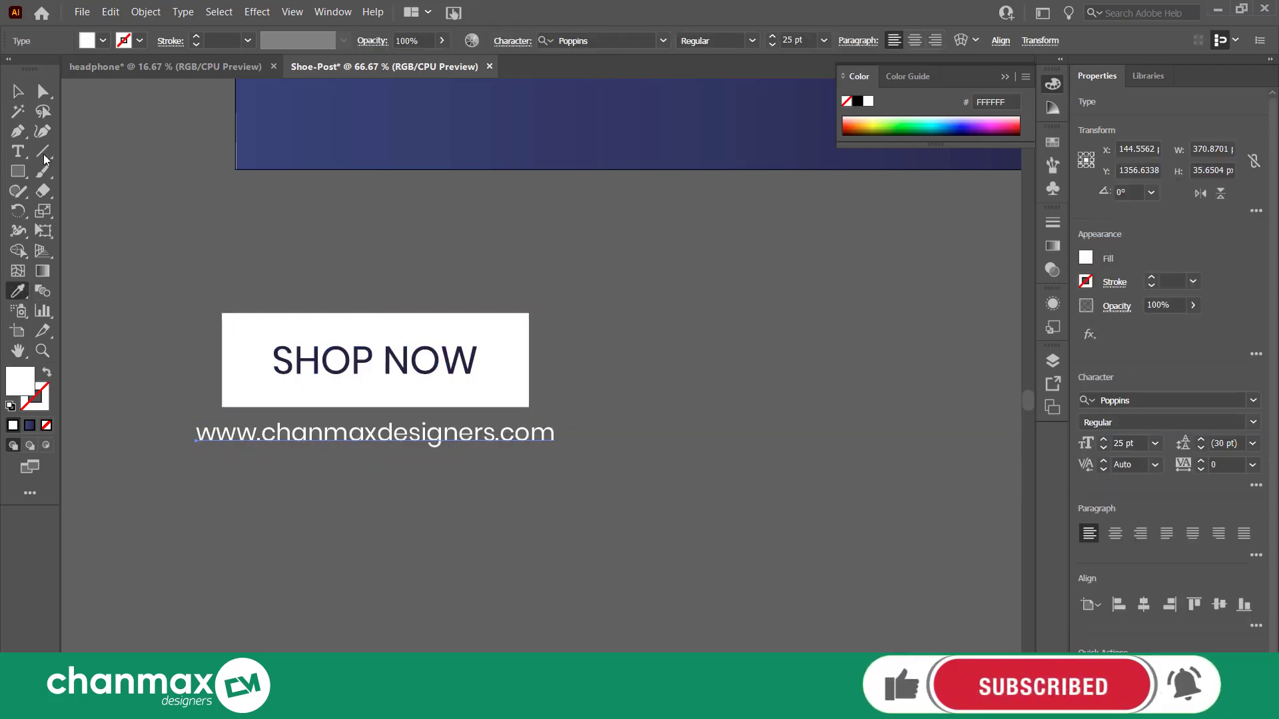
{"action": "key", "text": "v"}
{"action": "left_click", "coordinate": [182, 310]}
{"action": "left_click_drag", "start_coordinate": [183, 304], "coordinate": [598, 486]}
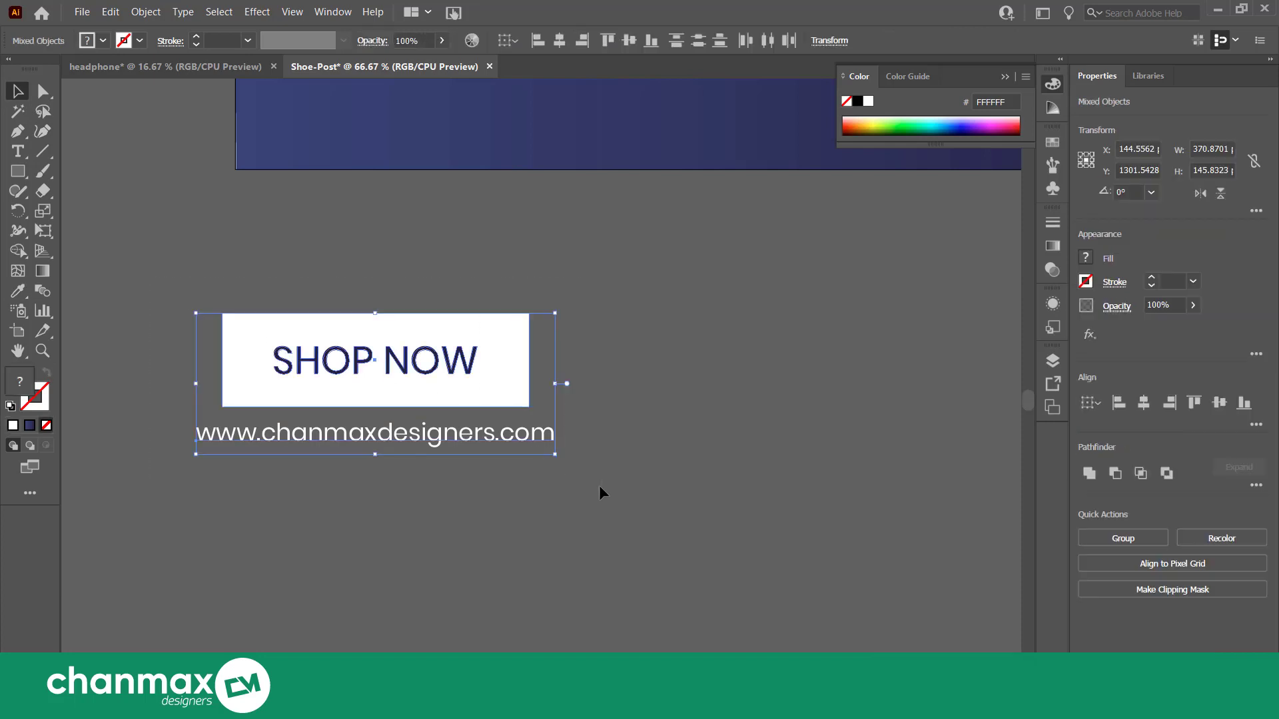
{"action": "left_click", "coordinate": [580, 521]}
Move the button and URL group onto the poster's navy bottom-left area.
{"action": "scroll", "coordinate": [580, 519], "scroll_direction": "down", "scroll_amount": 1}
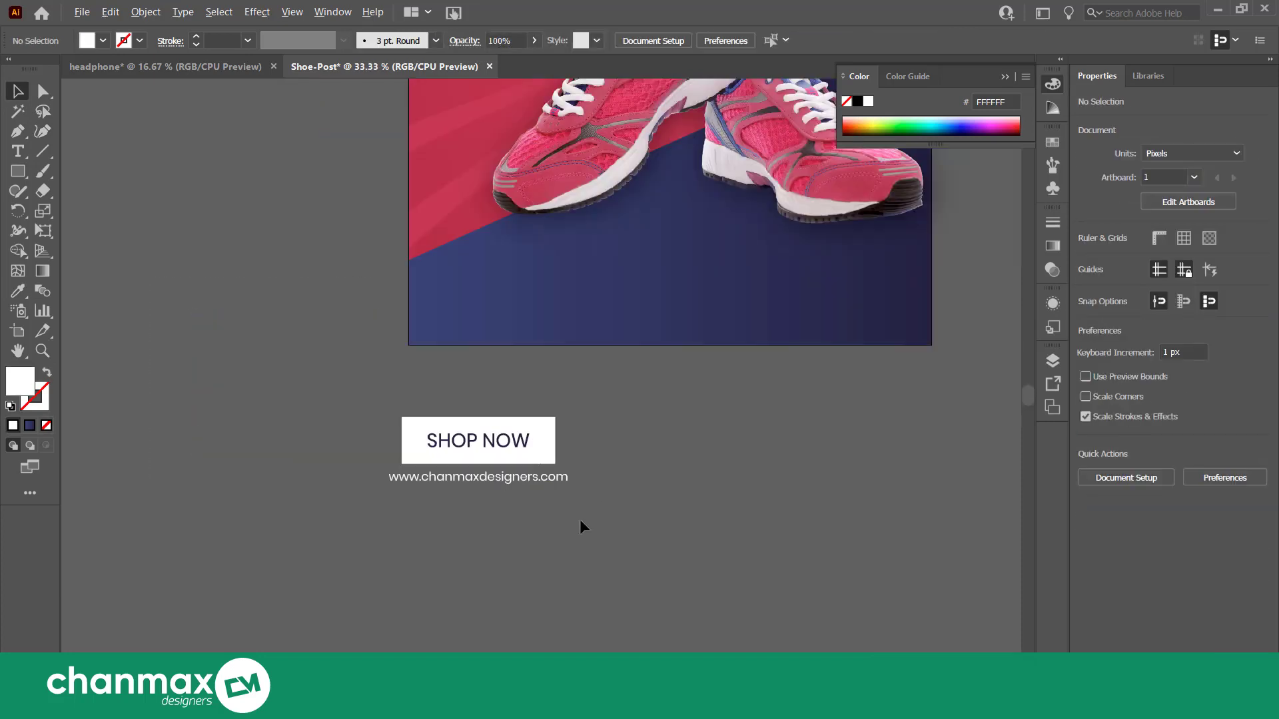
{"action": "scroll", "coordinate": [579, 518], "scroll_direction": "up", "scroll_amount": 1}
{"action": "left_click_drag", "start_coordinate": [491, 502], "coordinate": [543, 334]}
{"action": "left_click", "coordinate": [562, 481]}
{"action": "scroll", "coordinate": [563, 481], "scroll_direction": "down", "scroll_amount": 1}
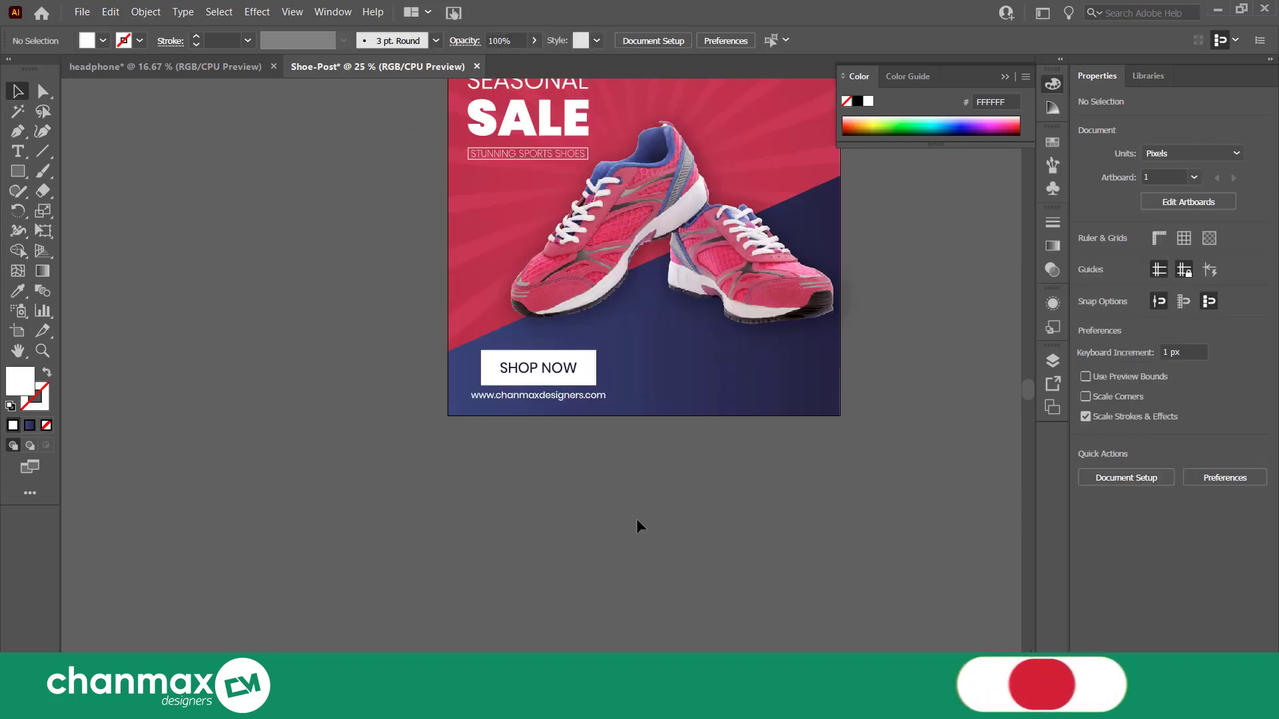
{"action": "scroll", "coordinate": [478, 529], "scroll_direction": "up", "scroll_amount": 2}
Scale the button group down slightly from a corner handle.
{"action": "left_click", "coordinate": [460, 434]}
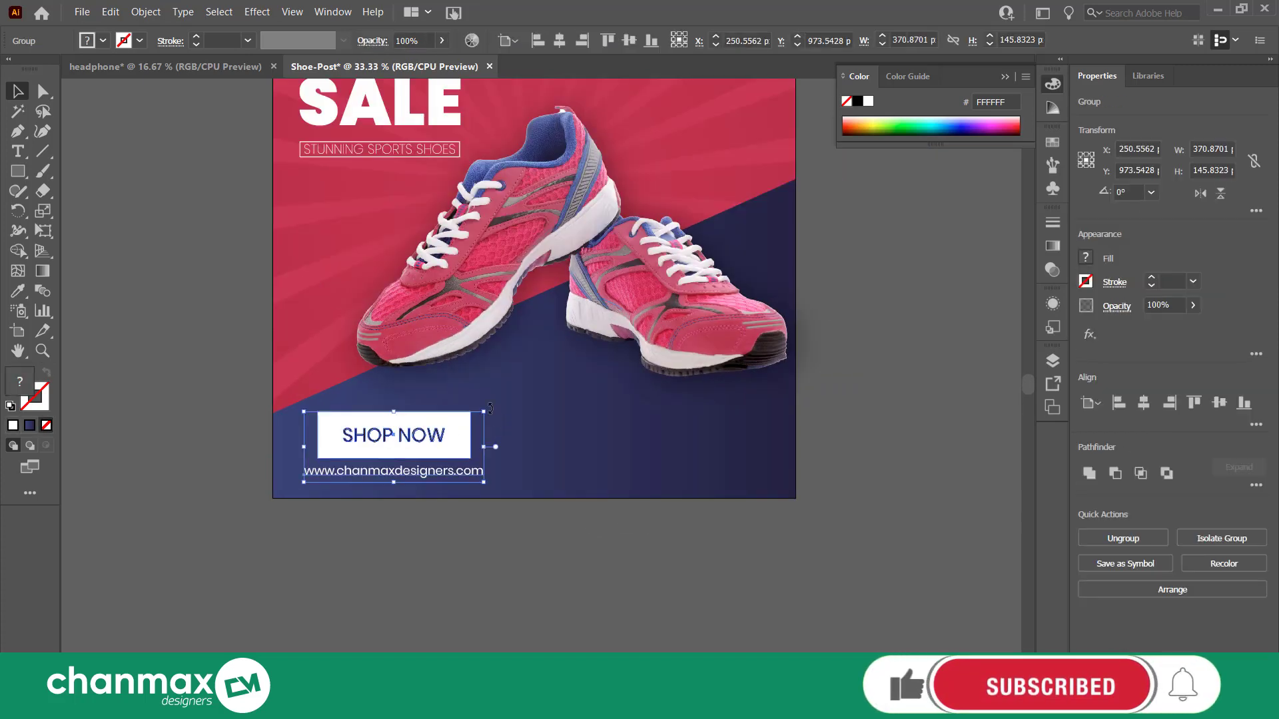
{"action": "left_click_drag", "start_coordinate": [484, 413], "coordinate": [480, 415]}
{"action": "left_click", "coordinate": [478, 537]}
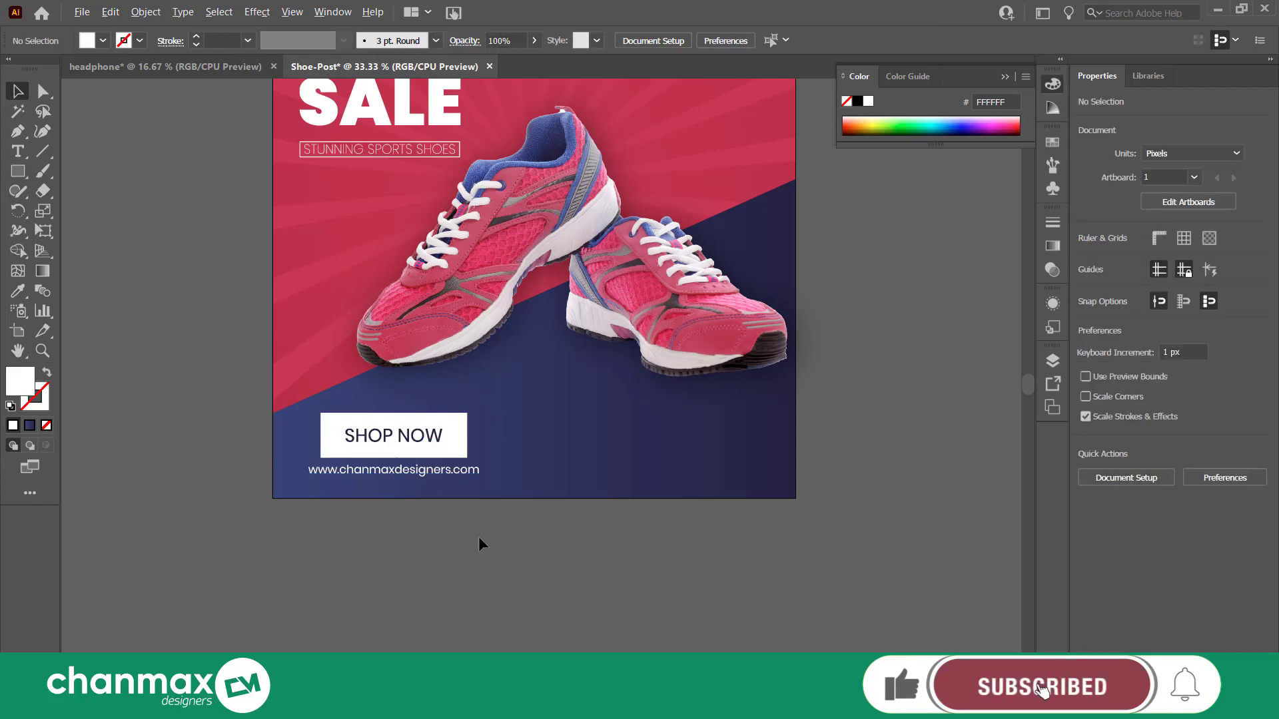
{"action": "scroll", "coordinate": [478, 537], "scroll_direction": "down", "scroll_amount": 1}
{"action": "scroll", "coordinate": [406, 579], "scroll_direction": "right", "scroll_amount": 3}
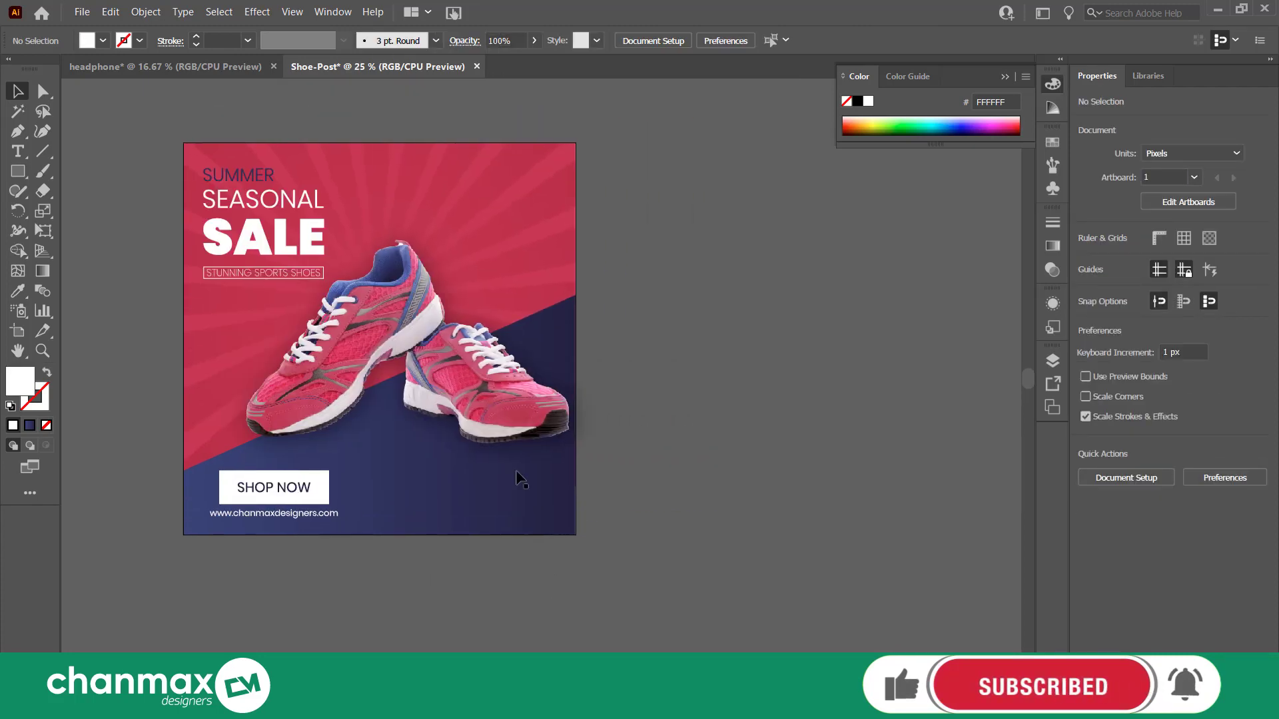
{"action": "scroll", "coordinate": [516, 483], "scroll_direction": "down", "scroll_amount": 2}
Move the white Nike logo up into the poster's top-right corner.
{"action": "left_click", "coordinate": [798, 386]}
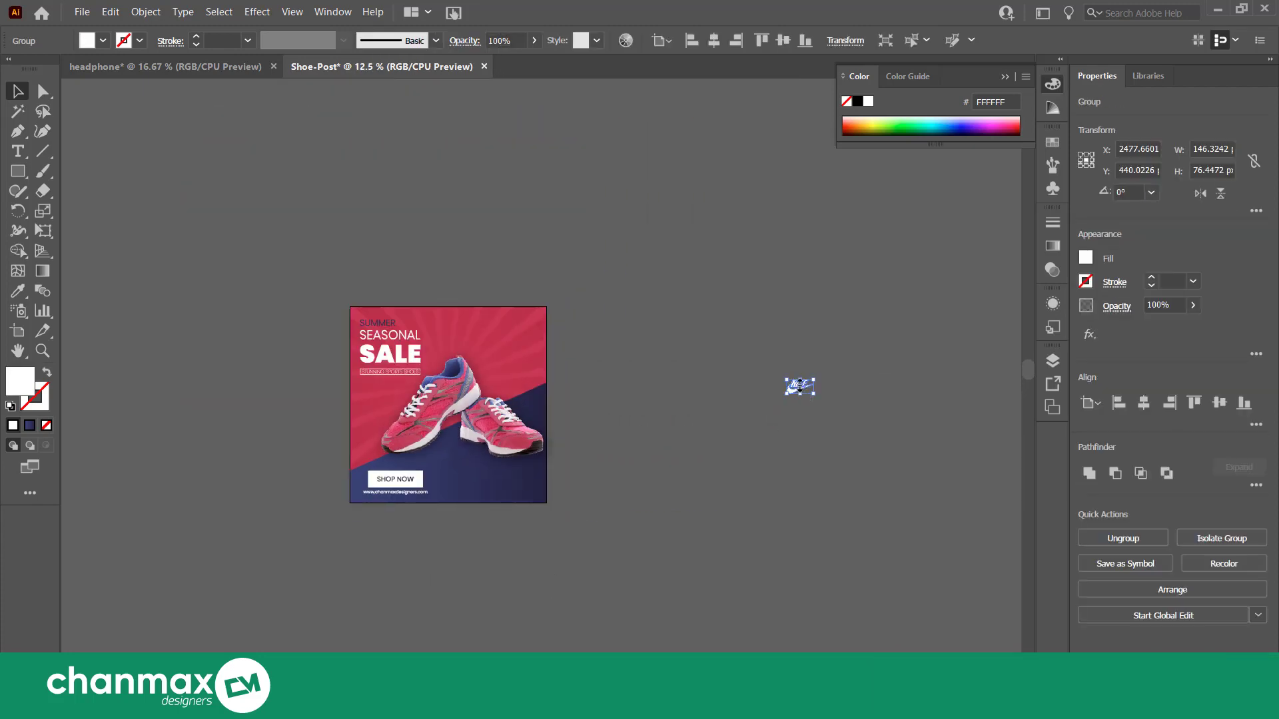
{"action": "left_click", "coordinate": [796, 431]}
{"action": "left_click", "coordinate": [521, 340]}
{"action": "scroll", "coordinate": [521, 336], "scroll_direction": "up", "scroll_amount": 2}
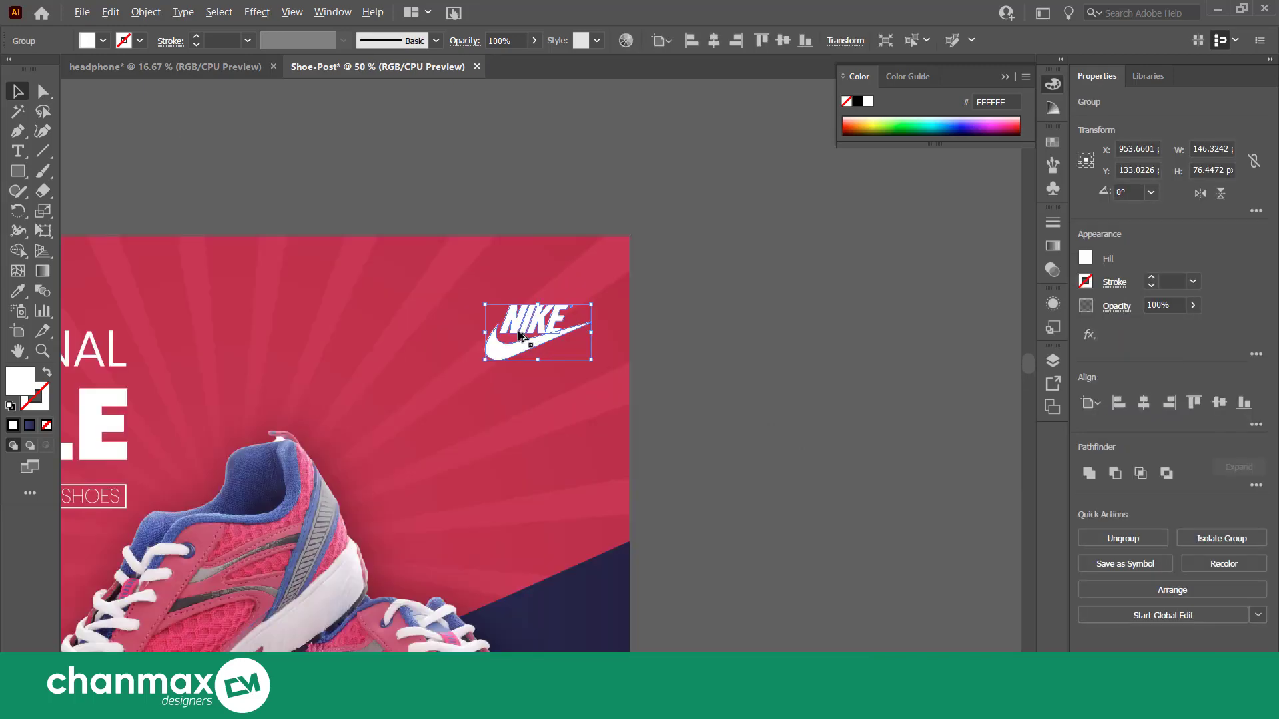
{"action": "scroll", "coordinate": [533, 329], "scroll_direction": "up", "scroll_amount": 2}
{"action": "scroll", "coordinate": [536, 326], "scroll_direction": "up", "scroll_amount": 1}
{"action": "left_click_drag", "start_coordinate": [526, 315], "coordinate": [532, 270]}
{"action": "left_click", "coordinate": [745, 329]}
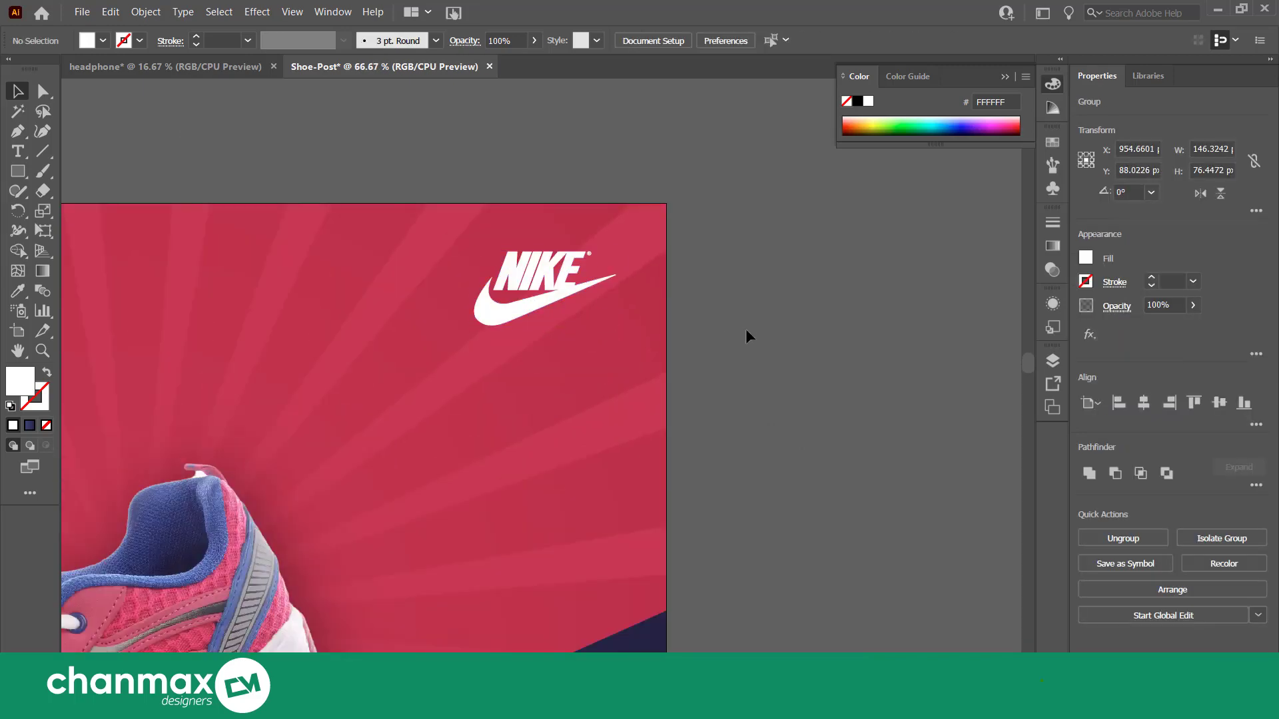
Fit the whole poster in view with Ctrl+0 and close the floating colour panel.
{"action": "key", "text": "ctrl+0"}
{"action": "scroll", "coordinate": [764, 474], "scroll_direction": "down", "scroll_amount": 3}
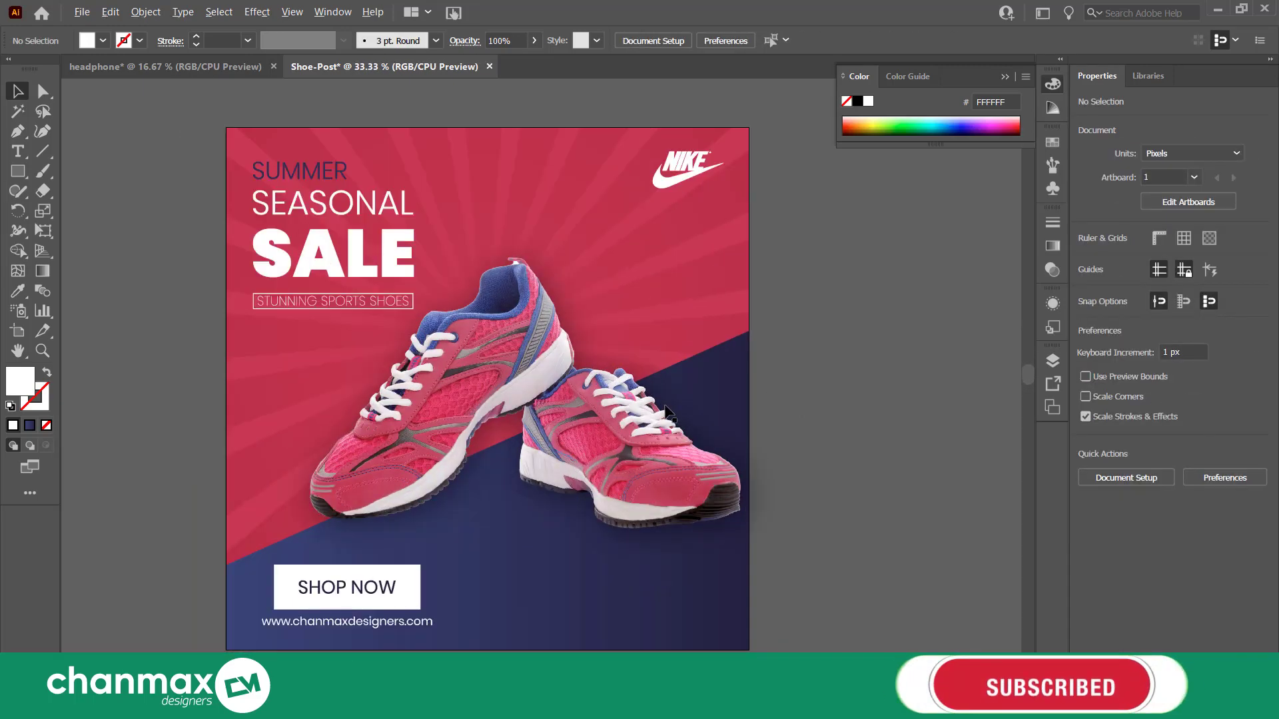
{"action": "scroll", "coordinate": [660, 392], "scroll_direction": "up", "scroll_amount": 1}
{"action": "left_click", "coordinate": [996, 82]}
{"action": "scroll", "coordinate": [859, 199], "scroll_direction": "left", "scroll_amount": 2}
{"action": "scroll", "coordinate": [896, 211], "scroll_direction": "left", "scroll_amount": 1}
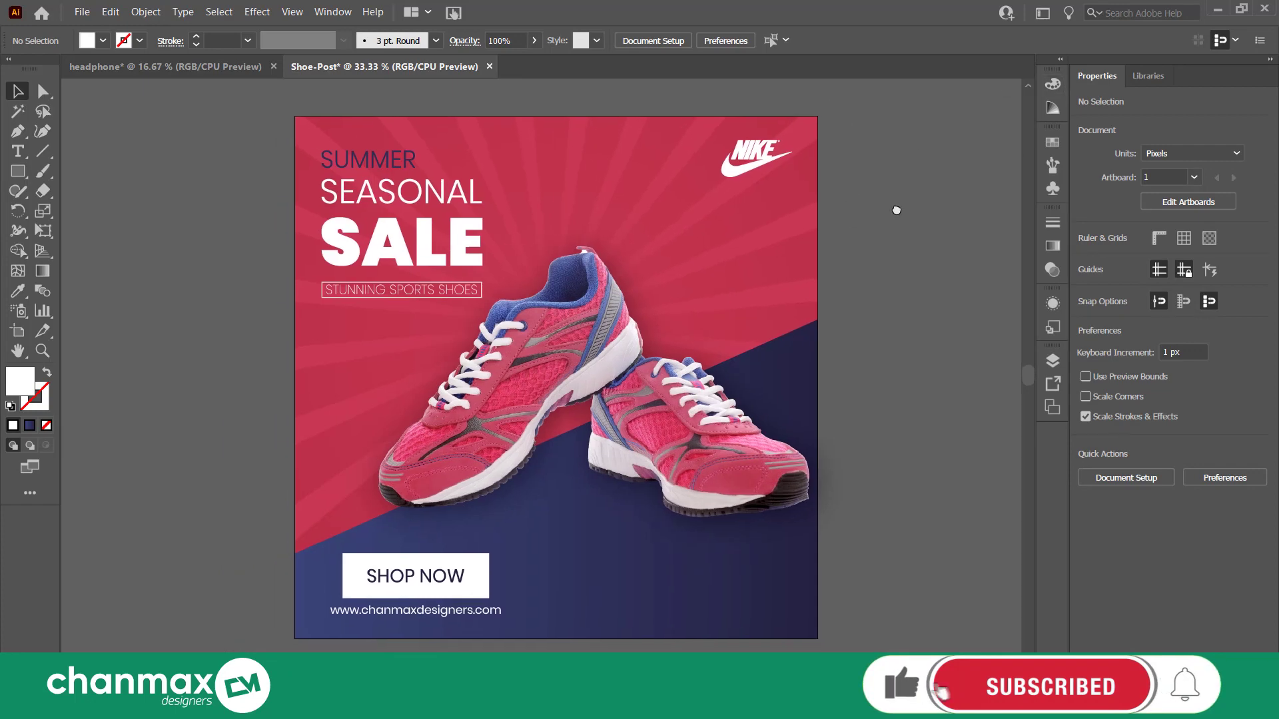